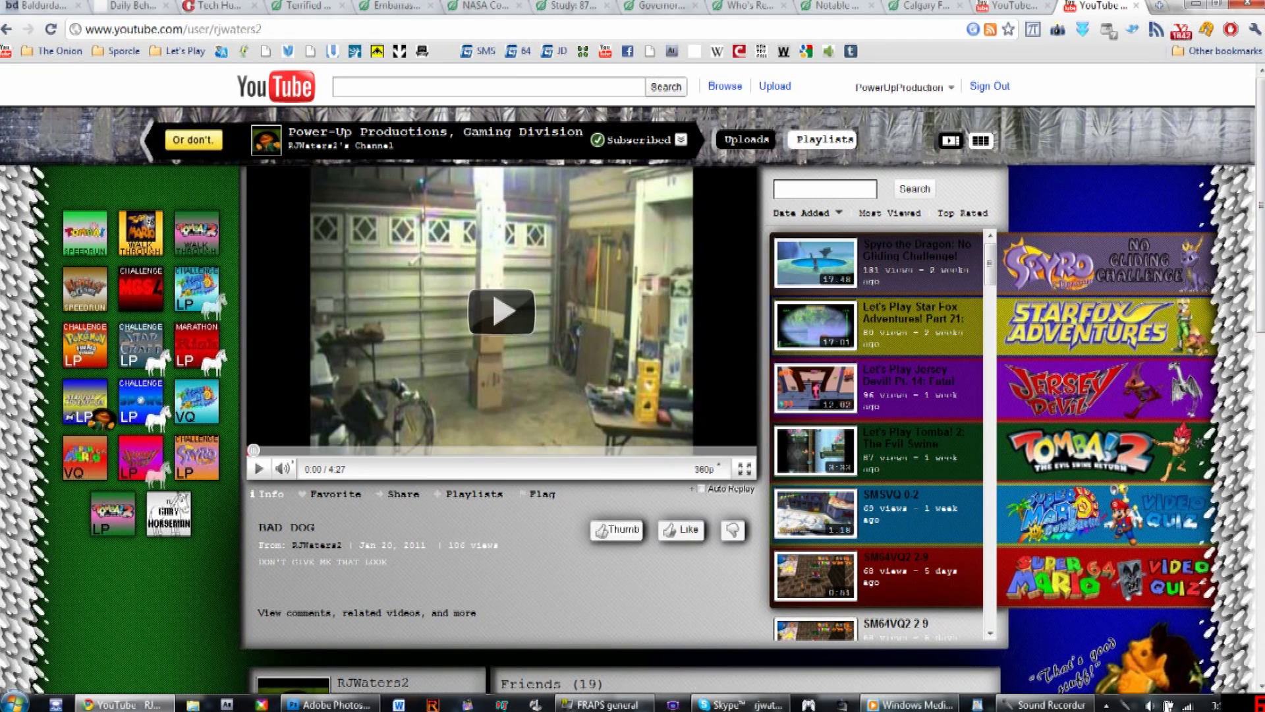
Examine the finished custom background on the example YouTube channel, from the video player down to the channel comments
scroll(633, 383, down, 4)
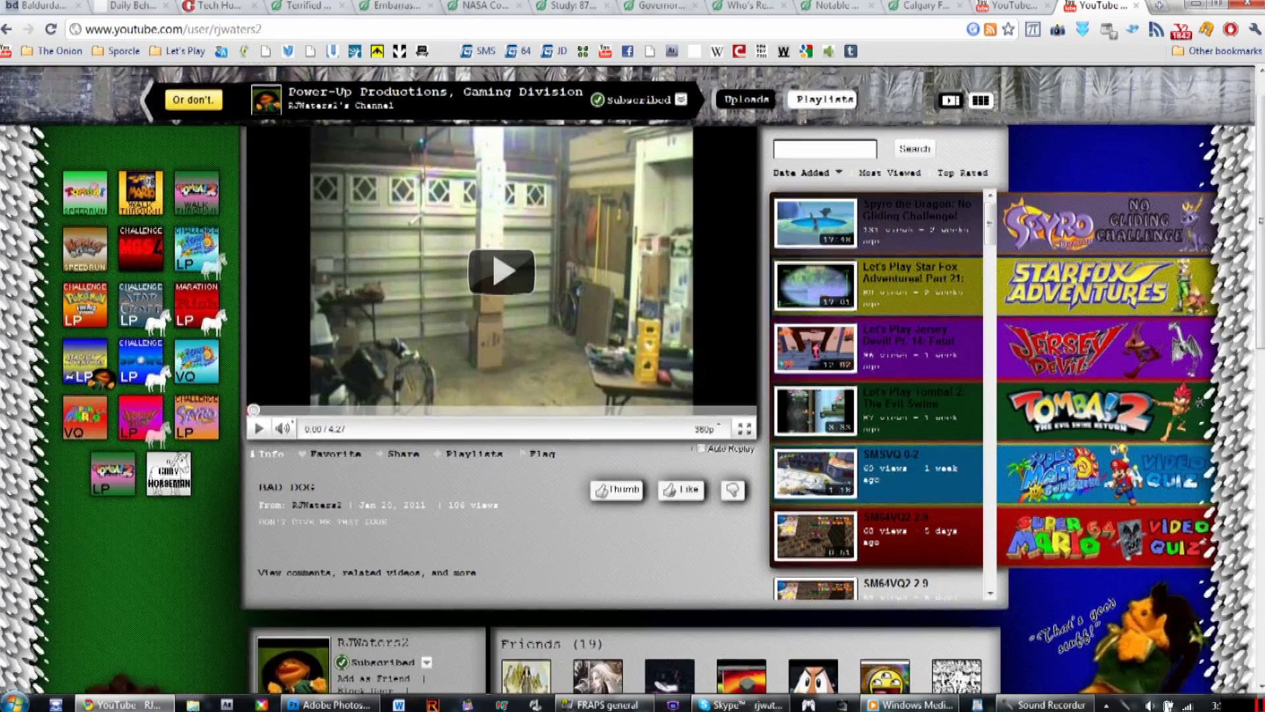
scroll(633, 382, down, 7)
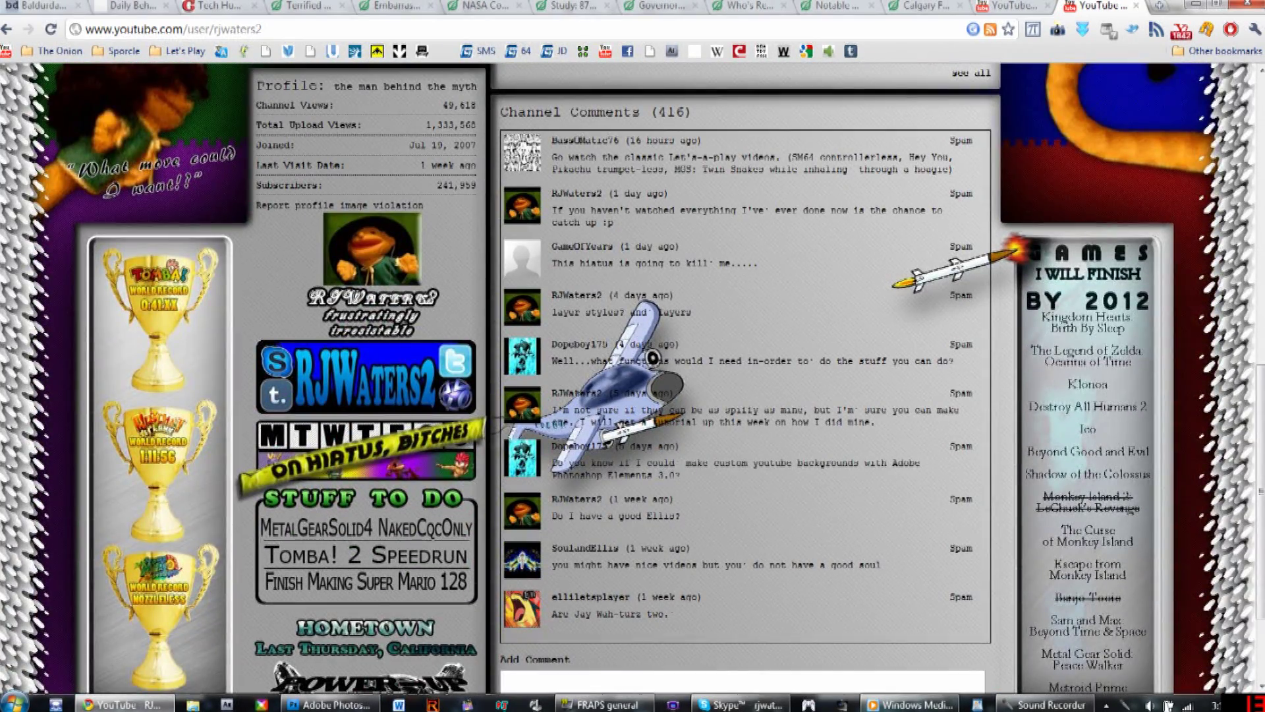
scroll(632, 386, down, 1)
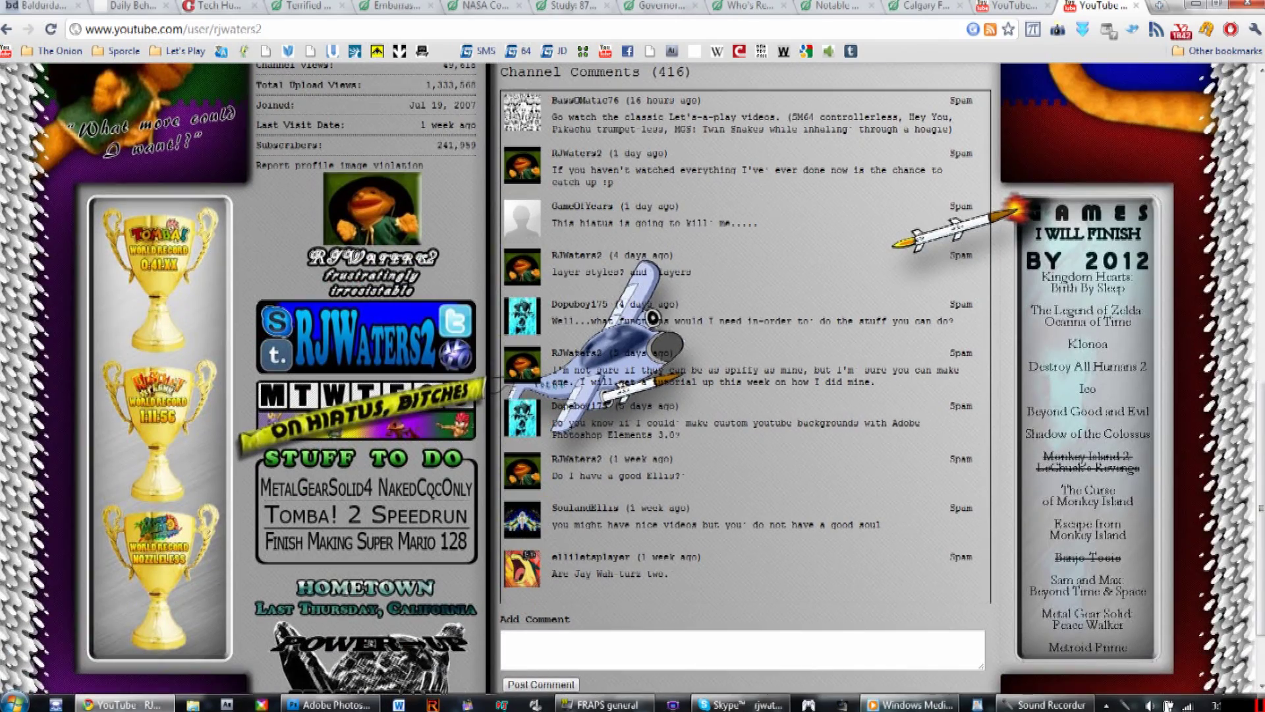
scroll(633, 382, up, 1)
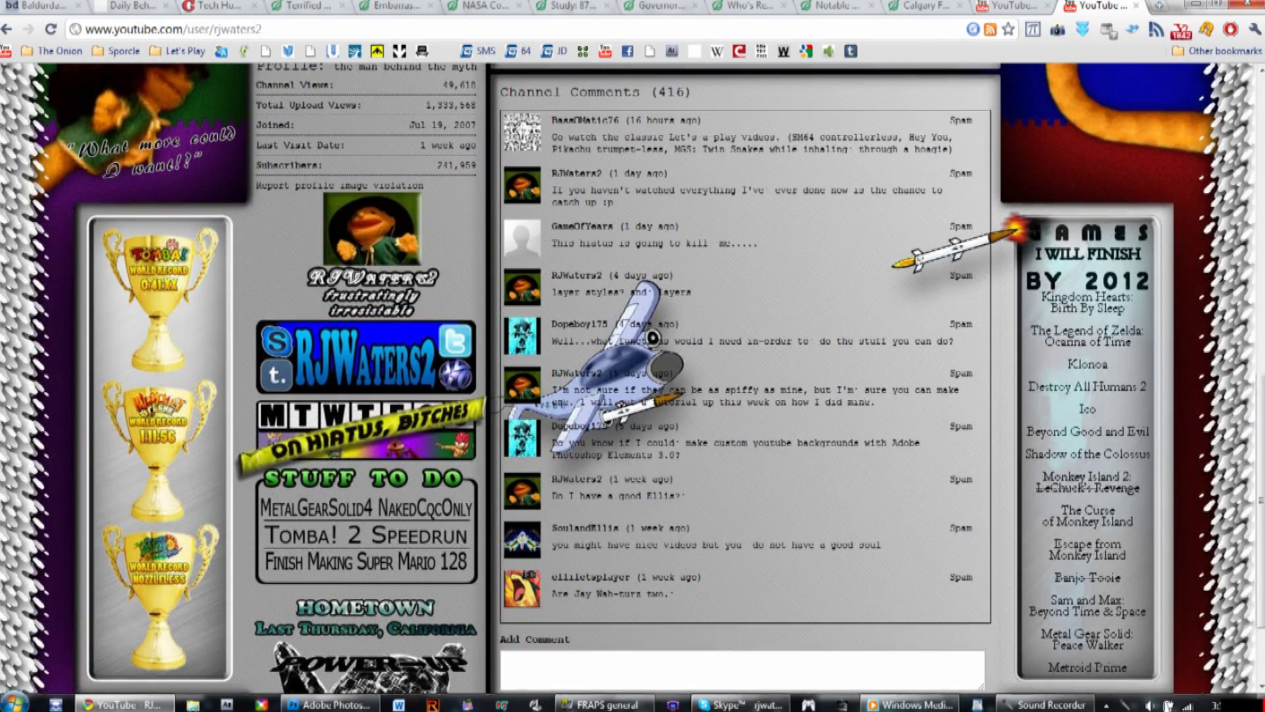
drag(279, 125, 245, 157)
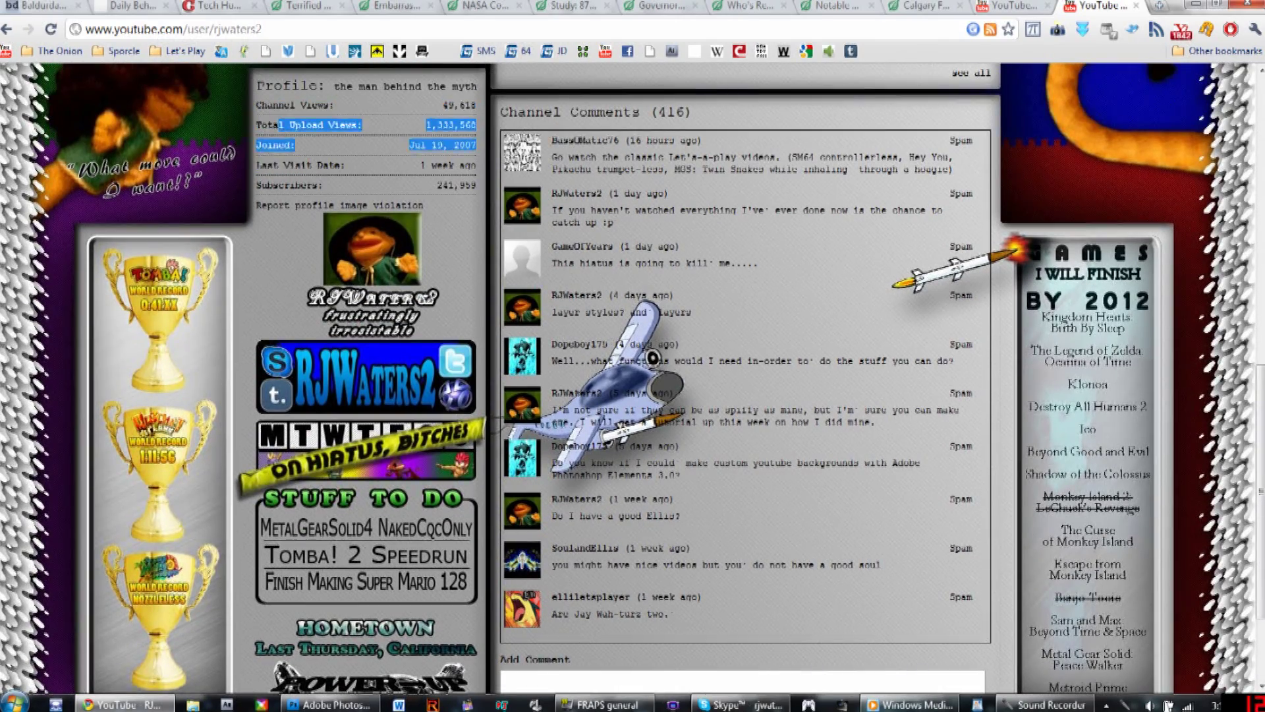
click(245, 158)
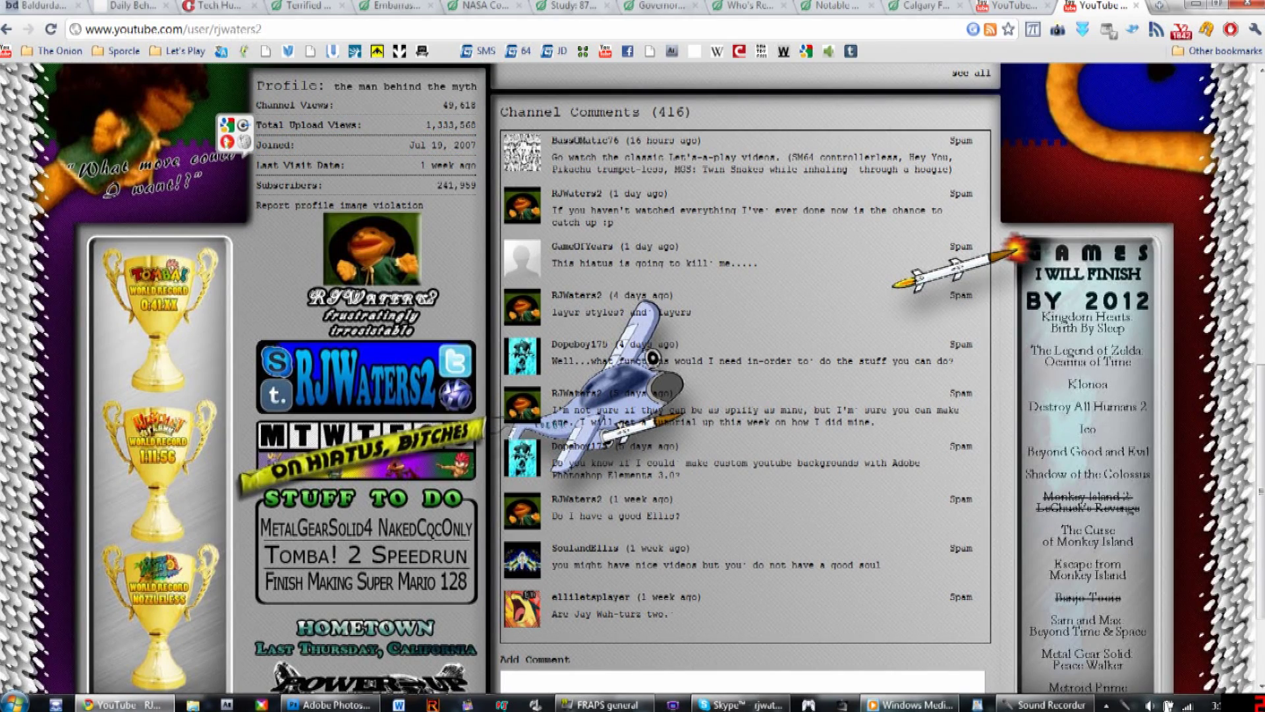
Examine the PowerUpProduction channel's tiled background and layout, comparing it with the example channel
click(1015, 5)
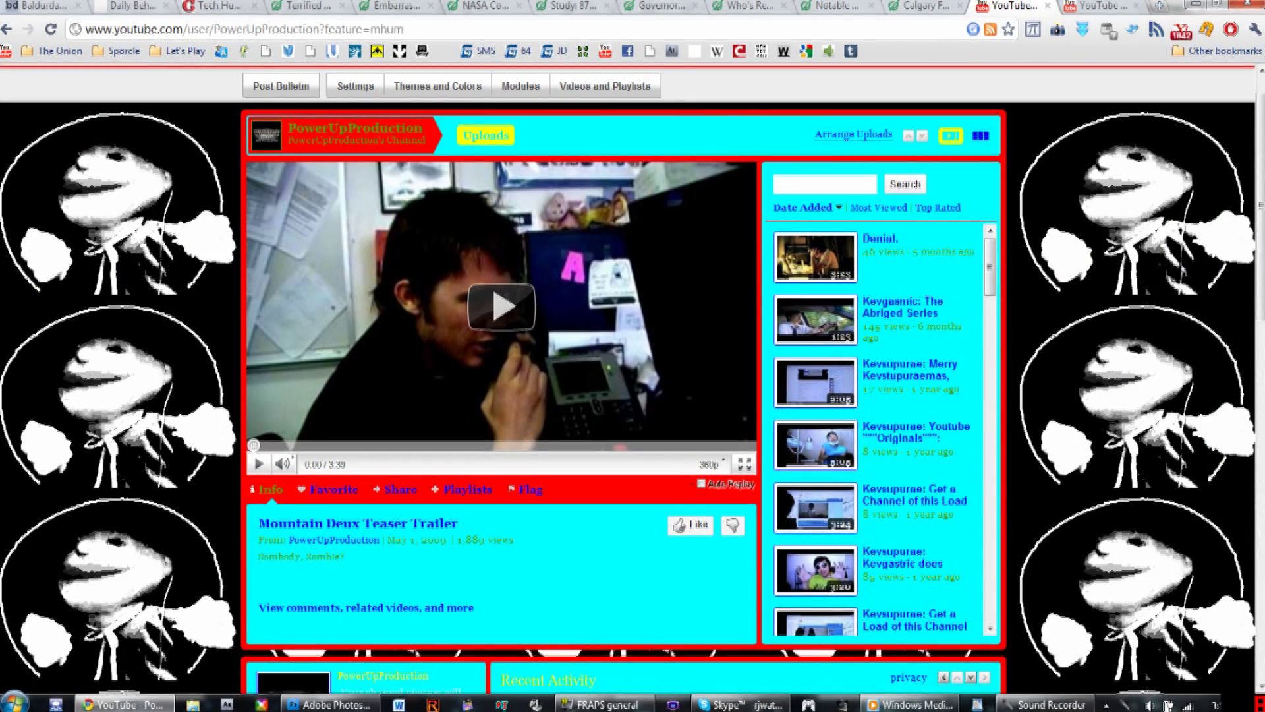
scroll(632, 369, down, 4)
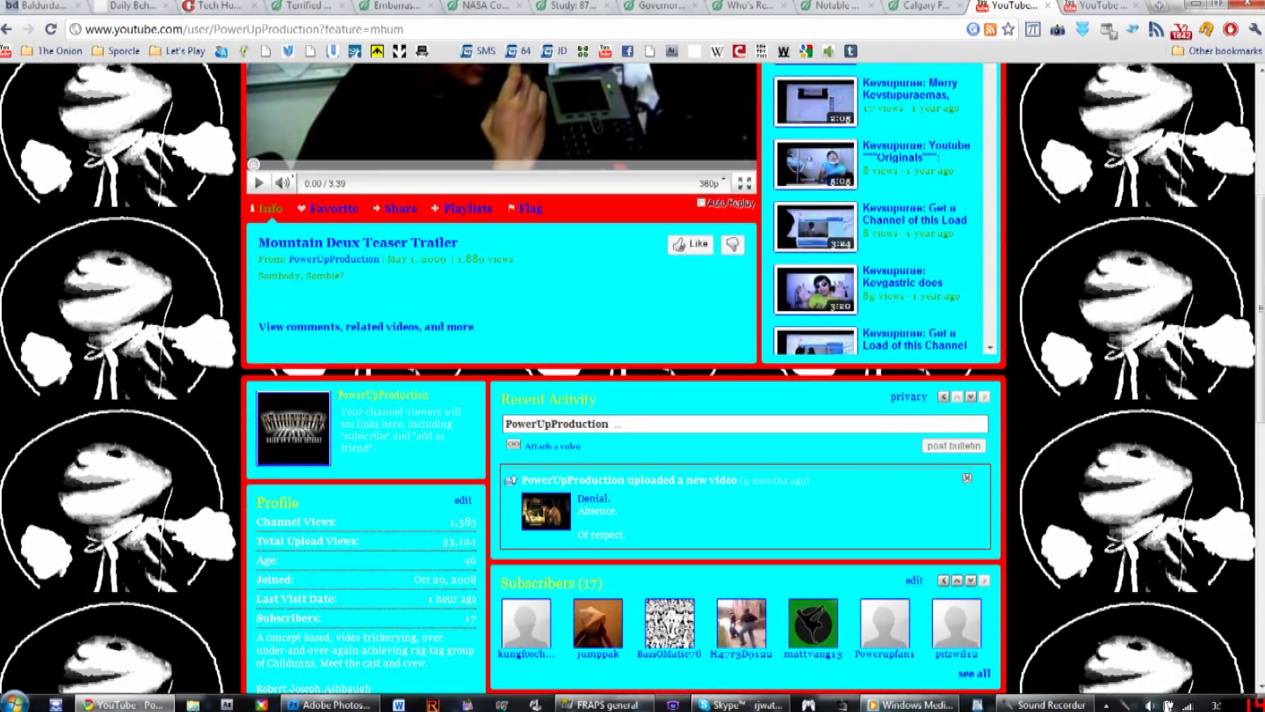
scroll(632, 369, down, 5)
scroll(632, 369, up, 6)
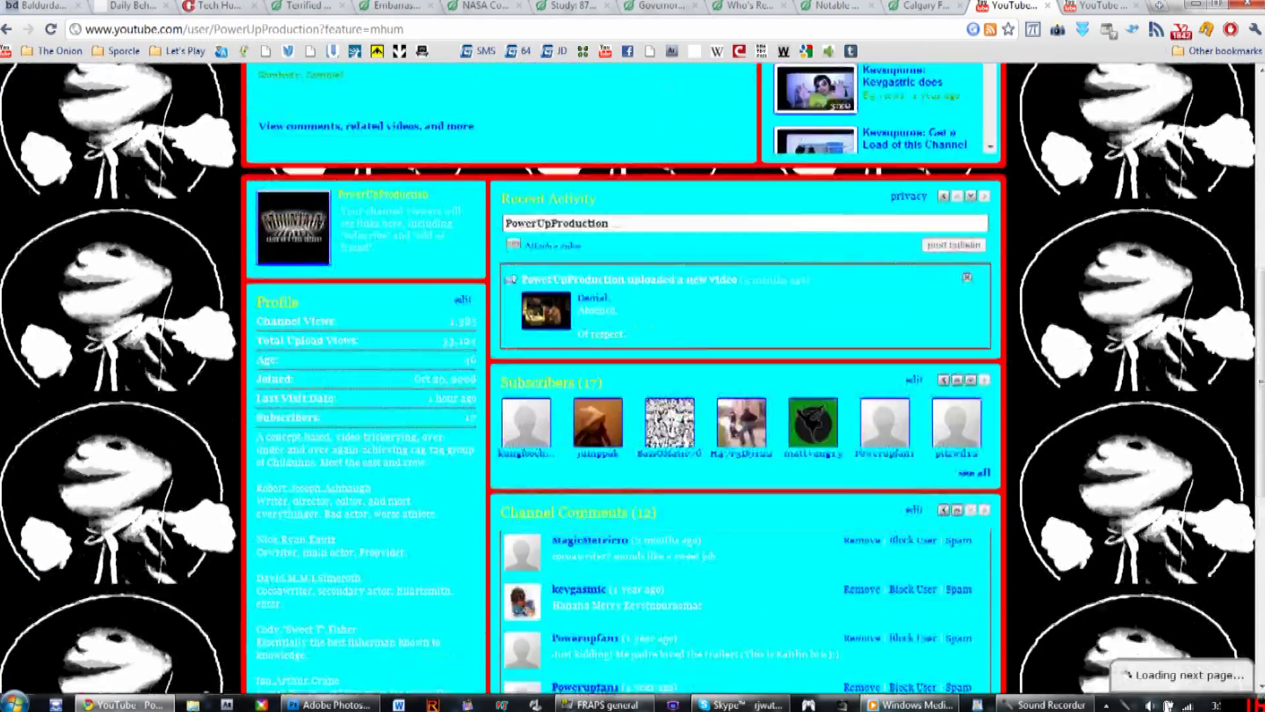
scroll(632, 369, up, 4)
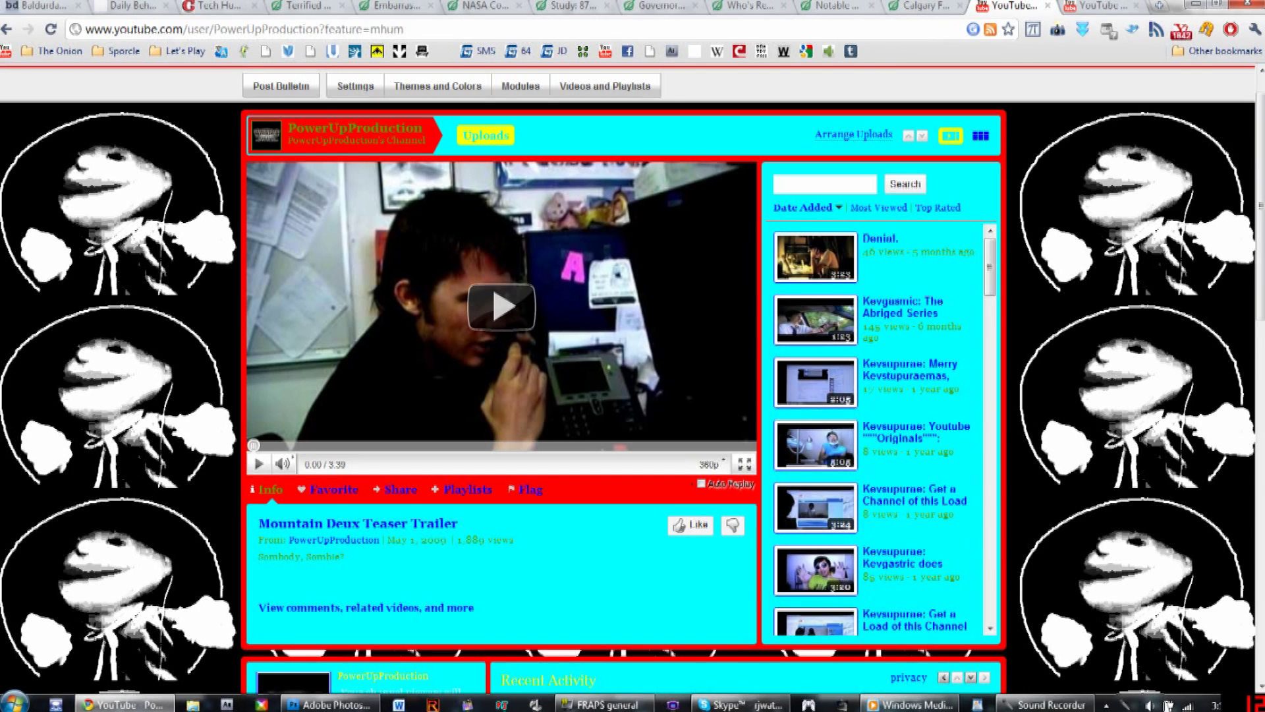
click(1099, 5)
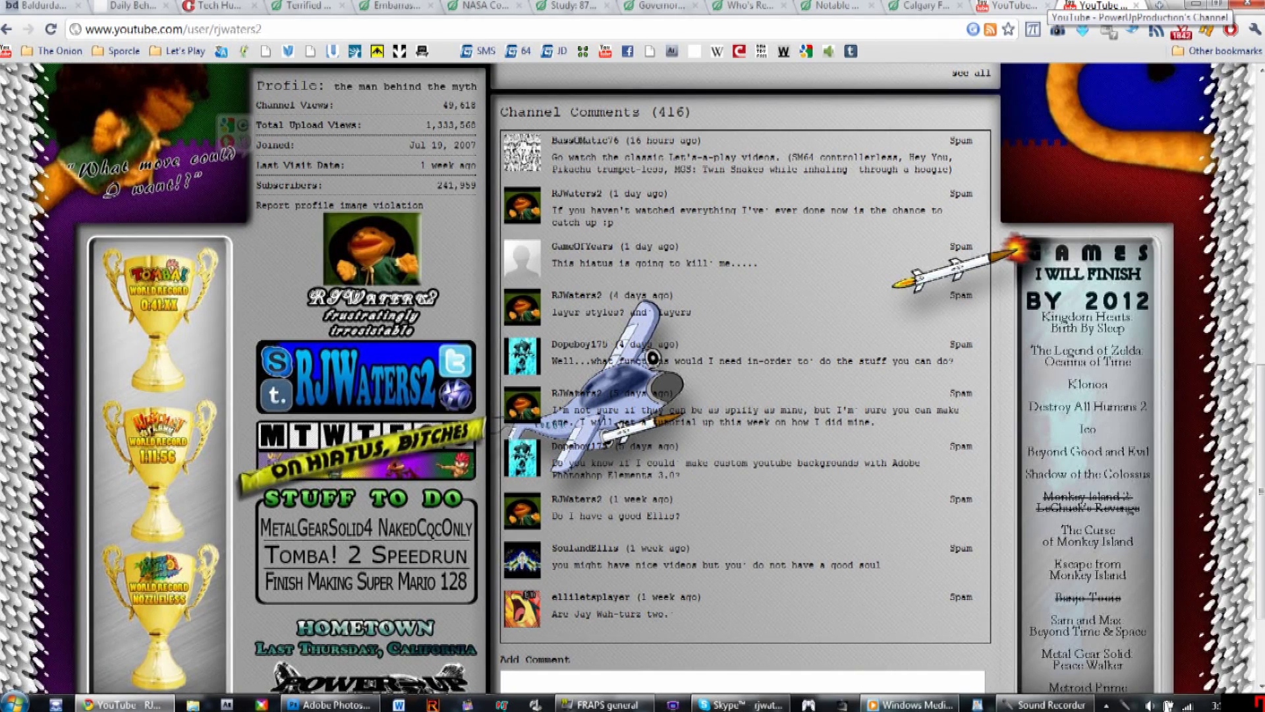
click(1032, 5)
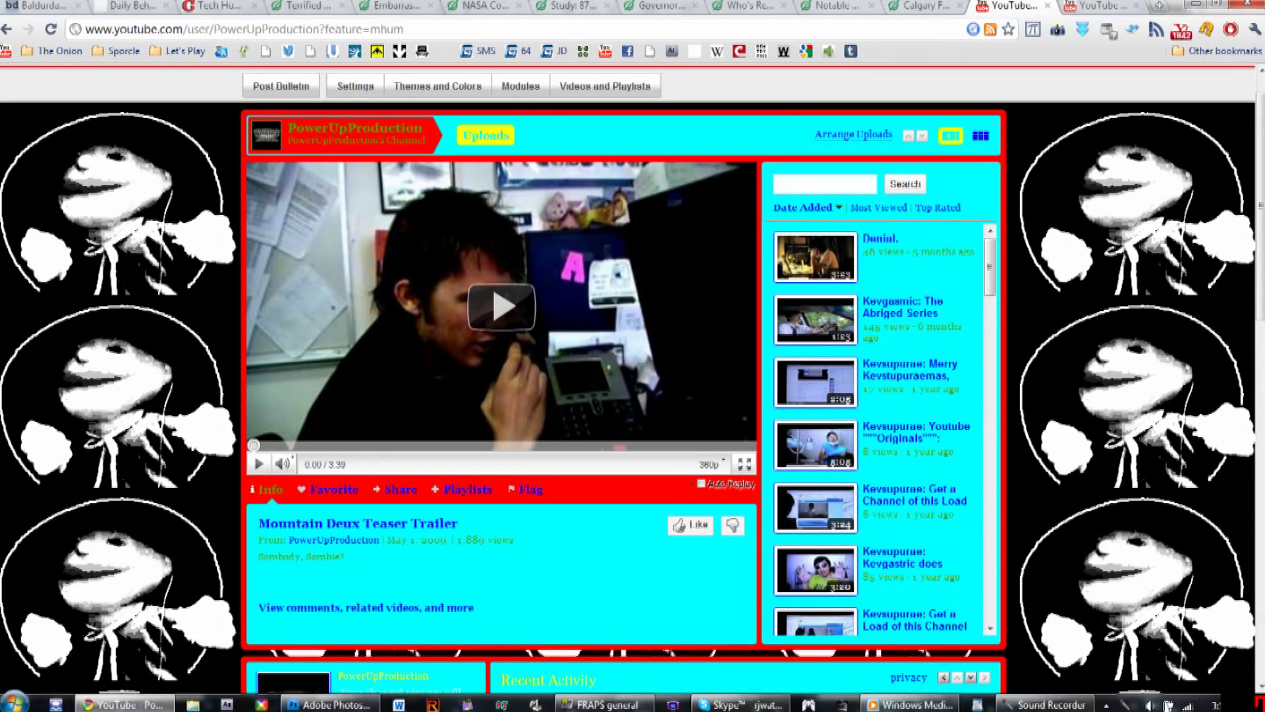
Show the advanced options of the PowerUpProduction channel's My Old Theme and delete its background image
scroll(633, 383, up, 1)
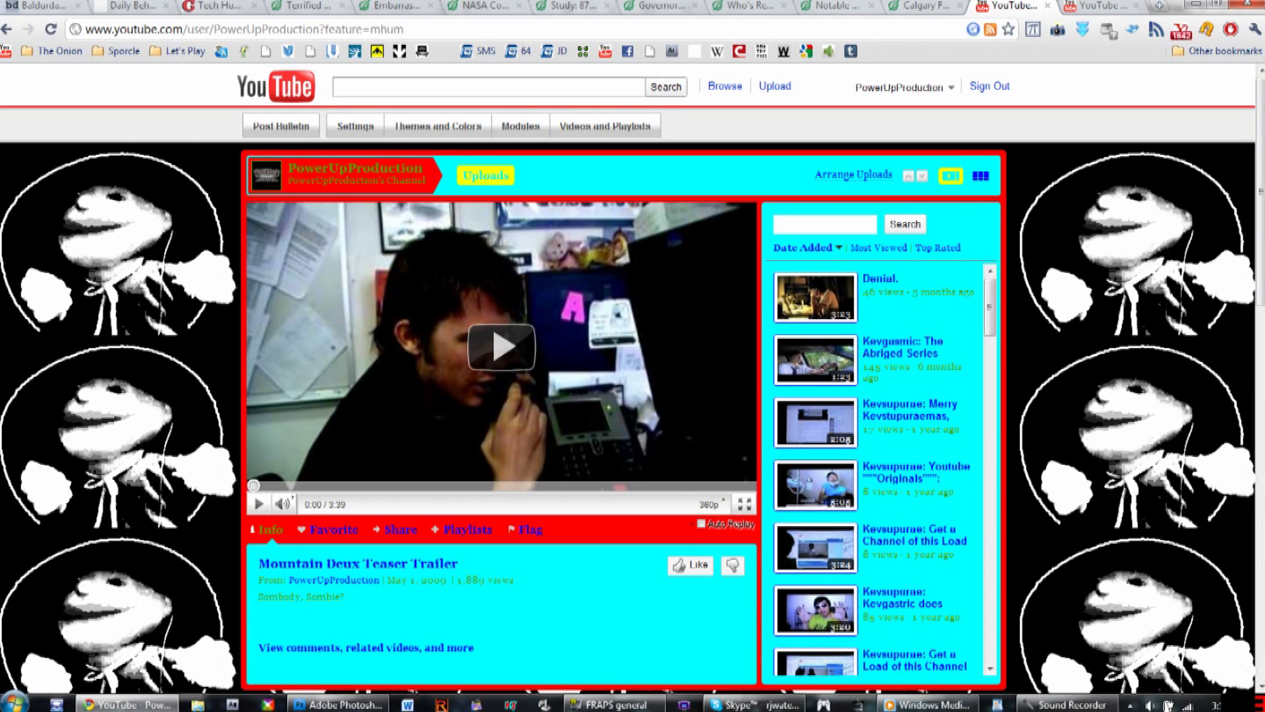
click(437, 126)
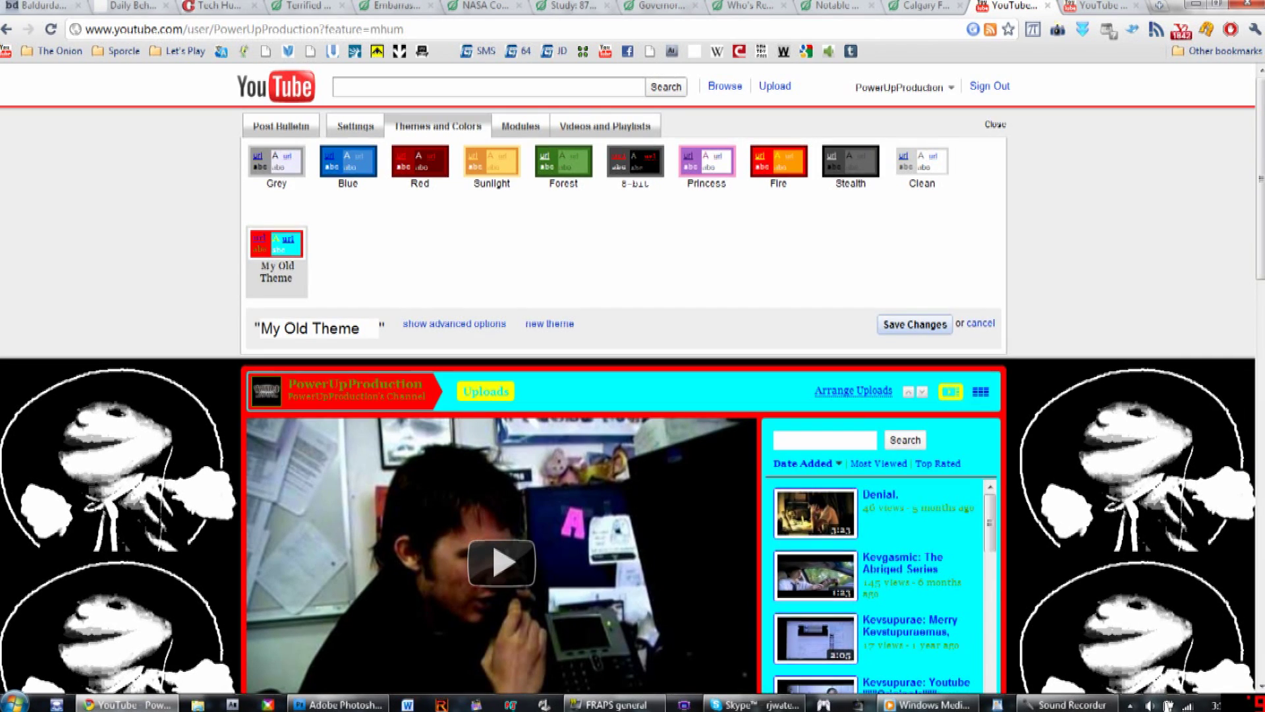
click(454, 323)
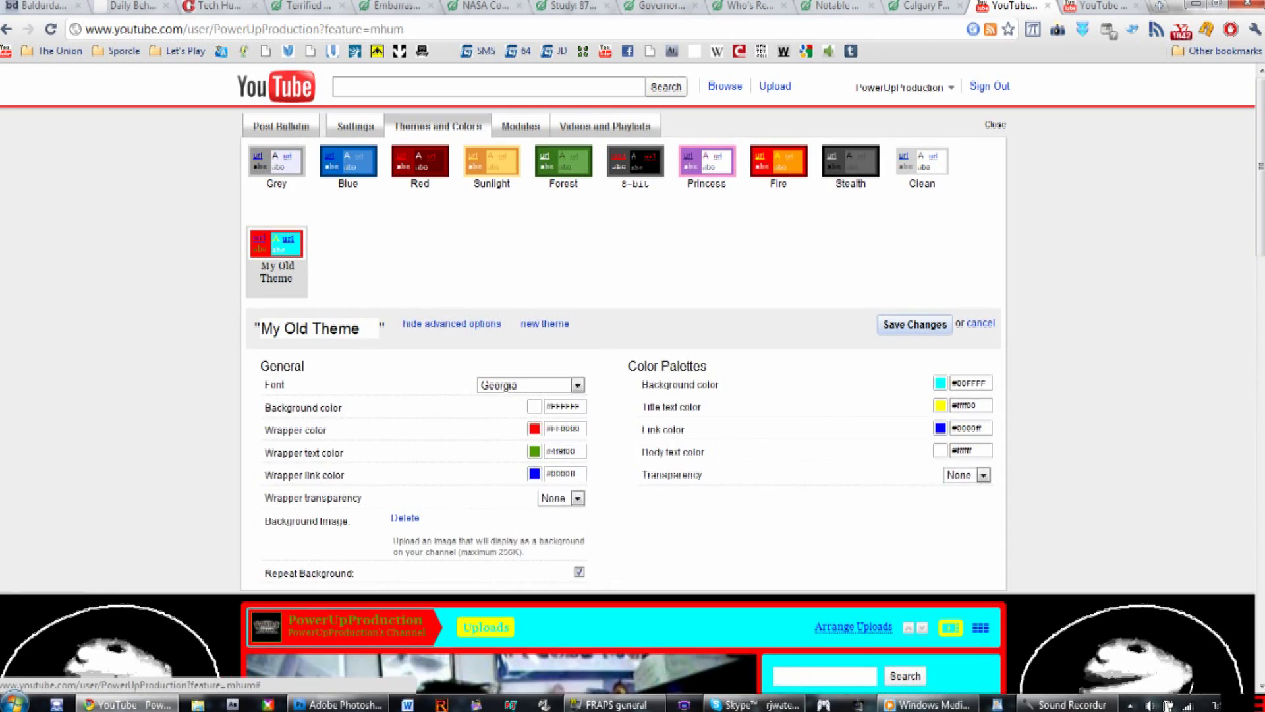
scroll(419, 500, down, 1)
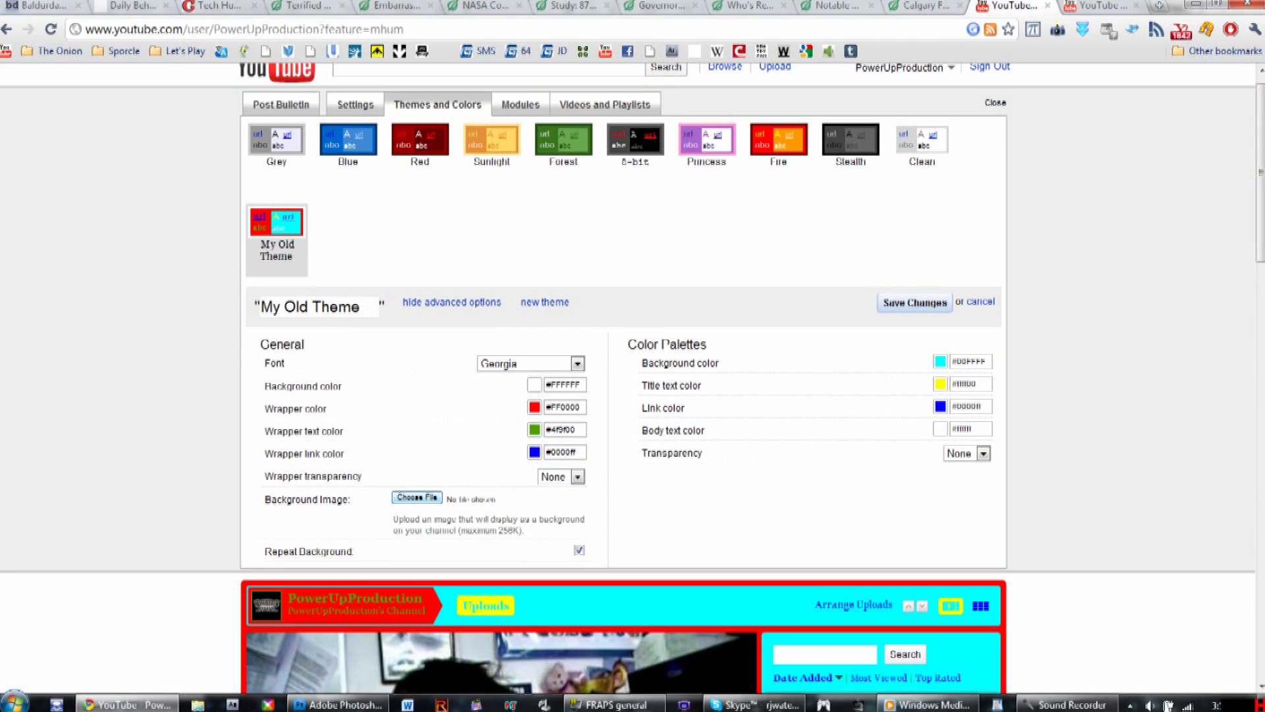
scroll(633, 382, down, 2)
scroll(633, 382, down, 1)
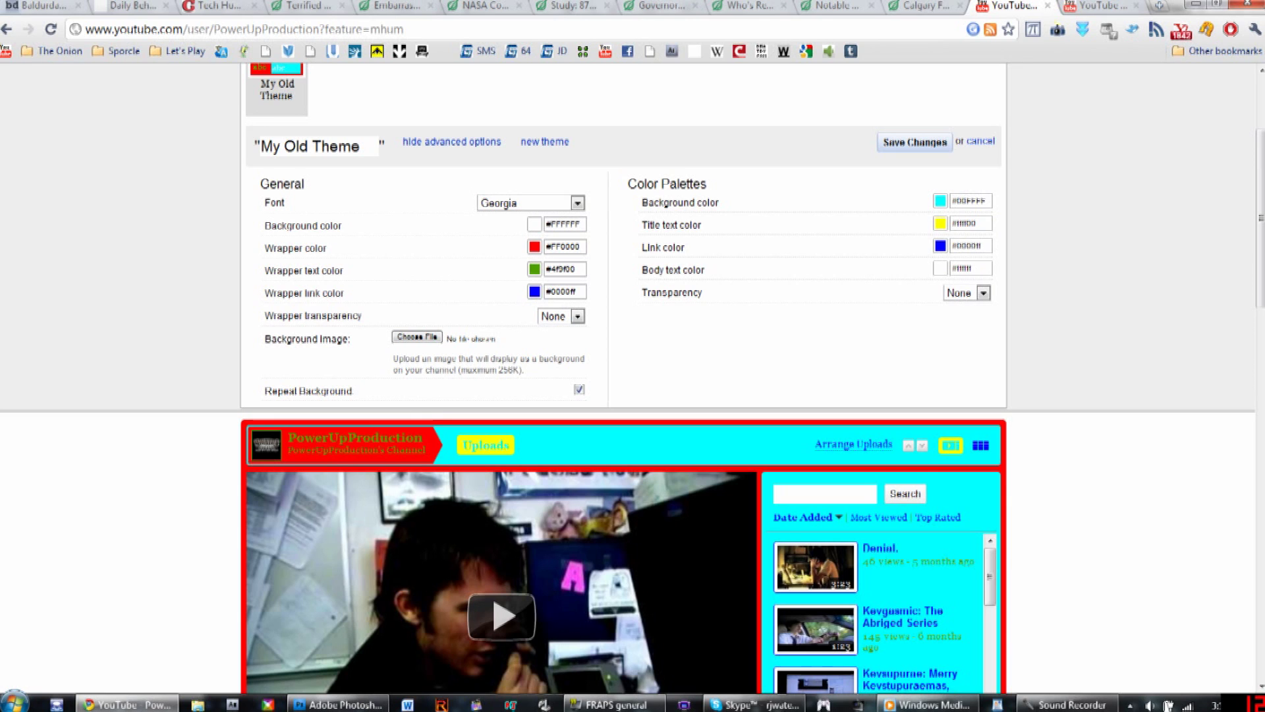
Set the theme's wrapper color to blue #0000FF and the color palette's background color to magenta #FF00FF
scroll(632, 382, up, 3)
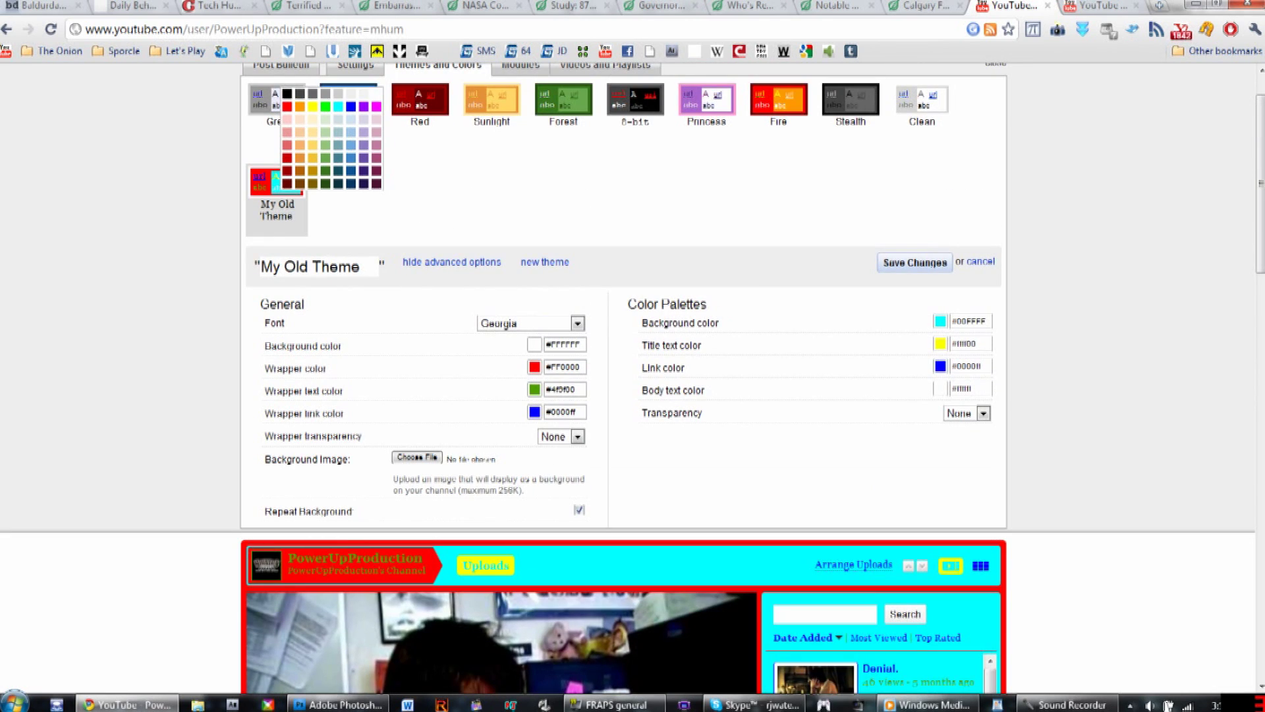
click(351, 106)
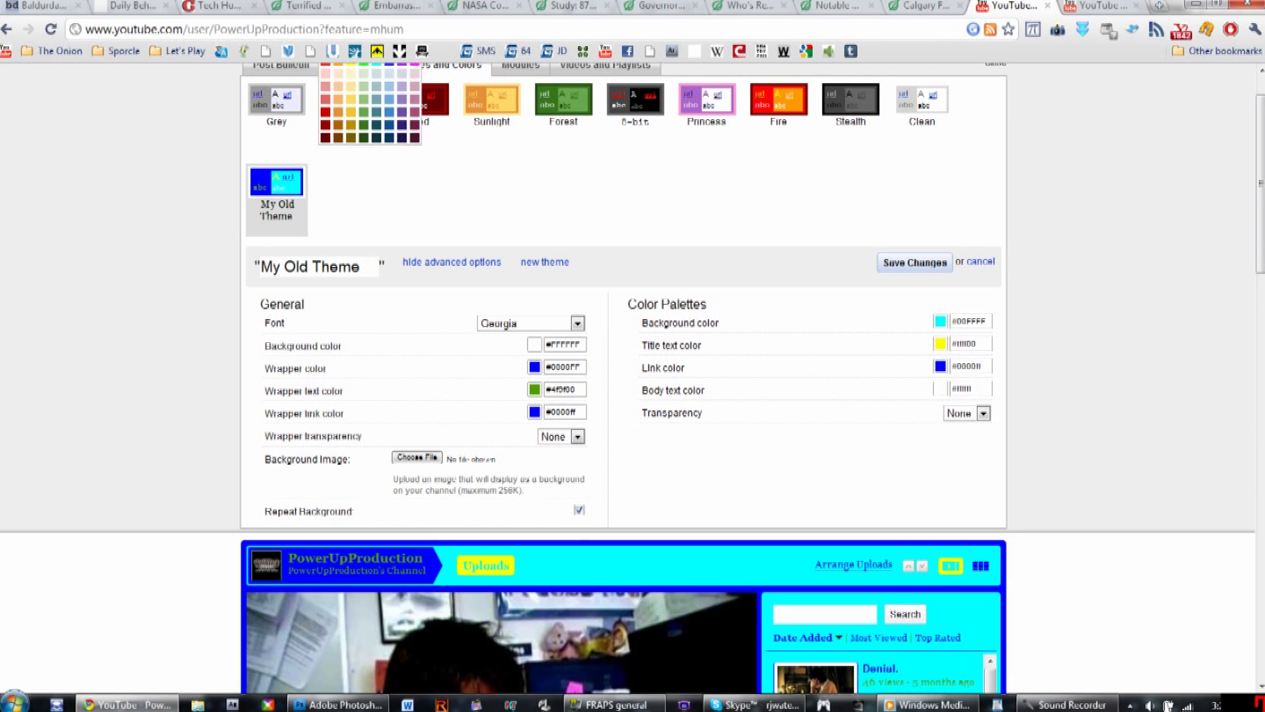
scroll(627, 378, up, 1)
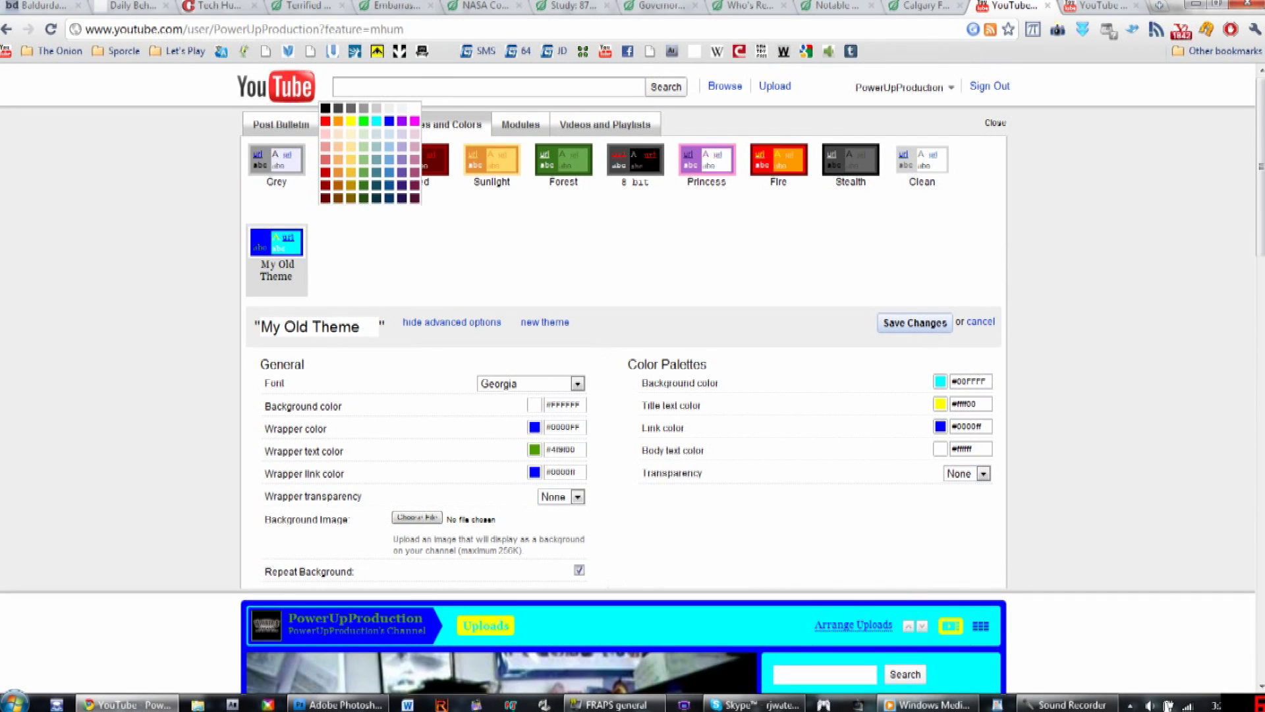
click(325, 107)
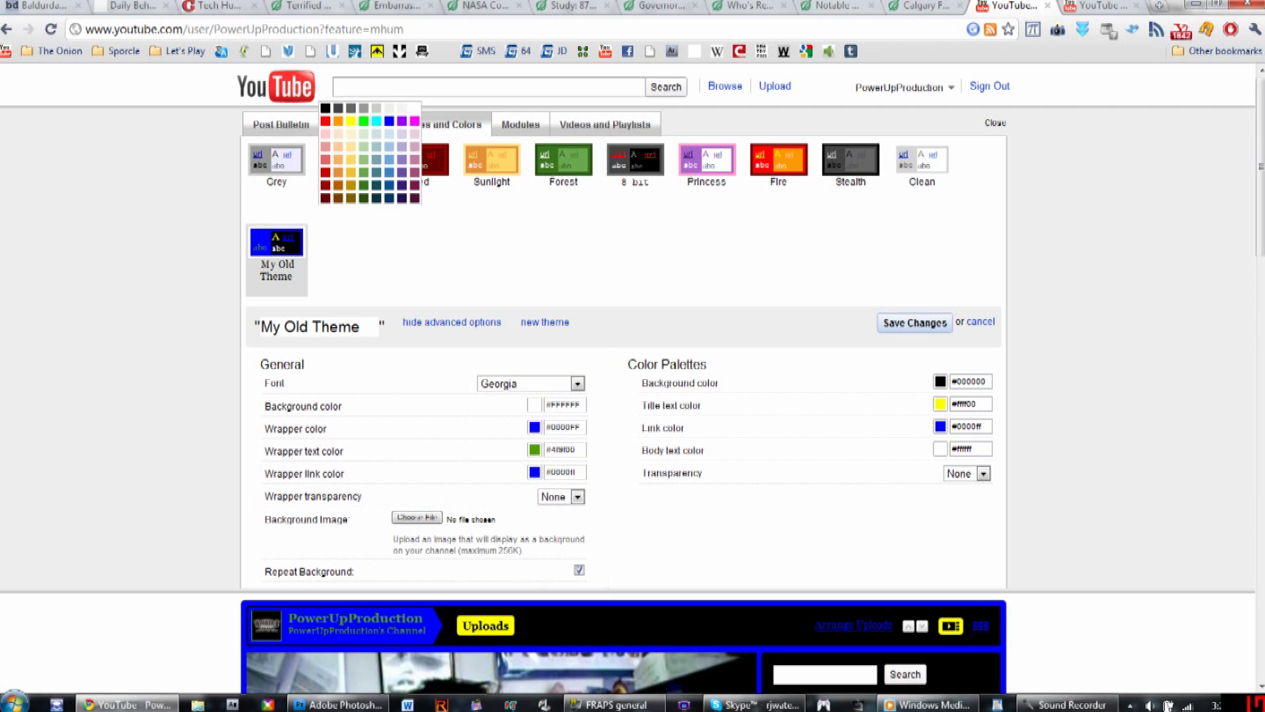
click(414, 121)
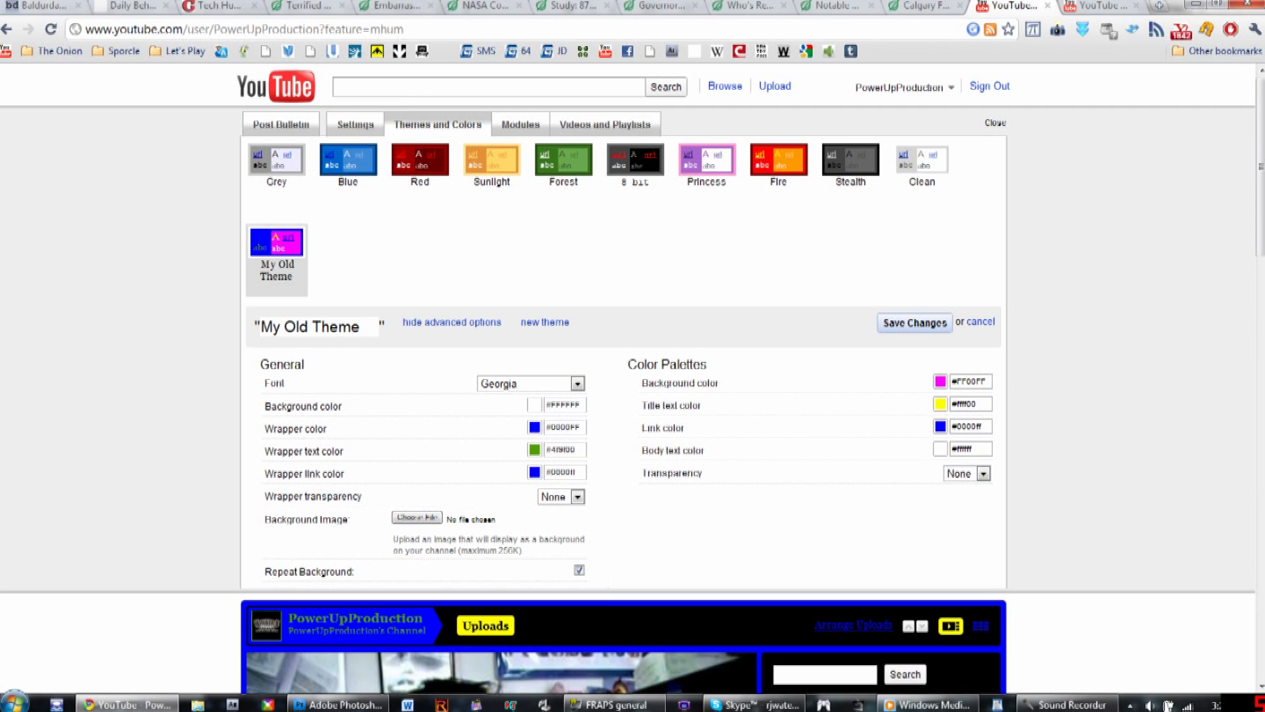
Check the new colors in the channel preview and save the theme changes
scroll(632, 378, down, 4)
scroll(627, 378, down, 1)
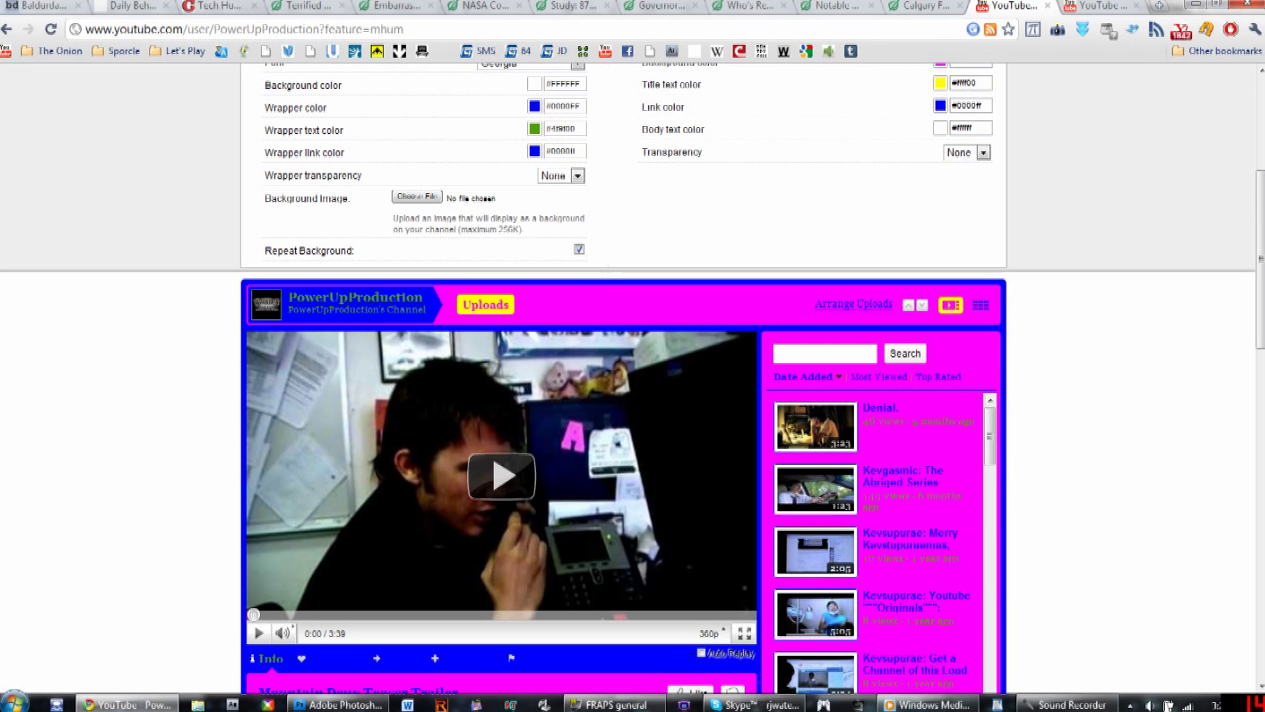
scroll(633, 379, down, 1)
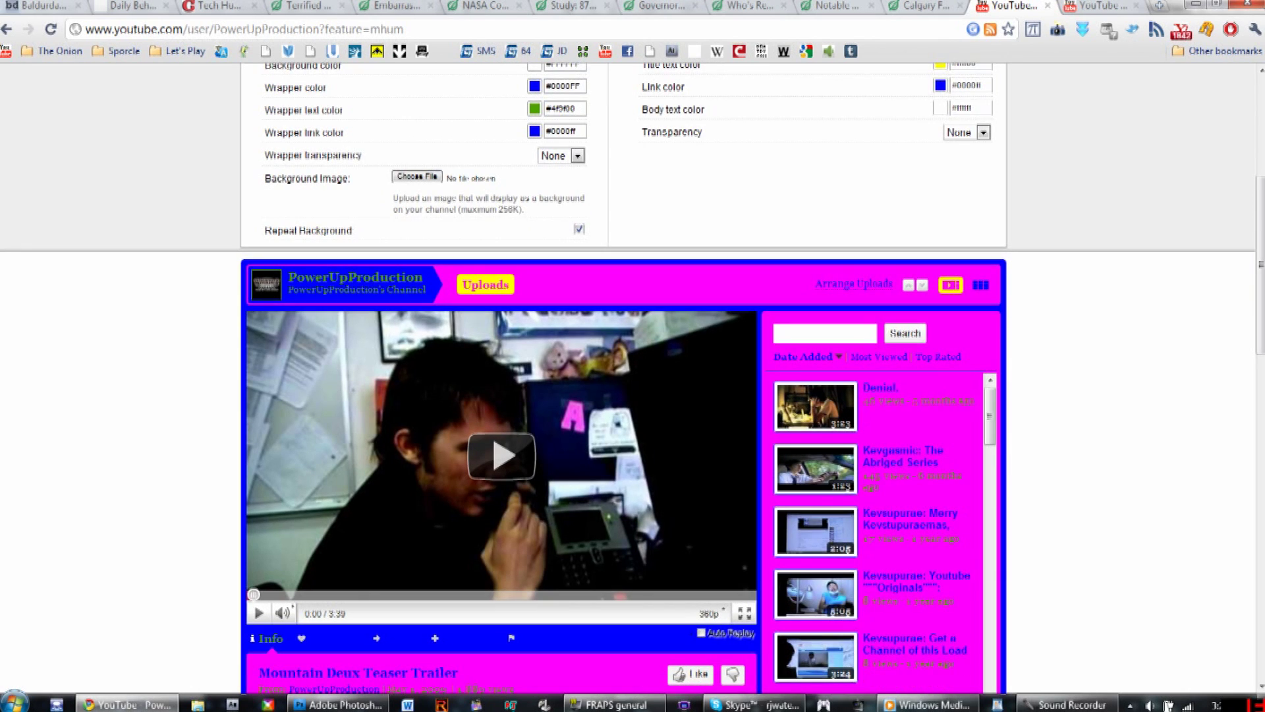
scroll(627, 378, up, 5)
scroll(627, 379, down, 1)
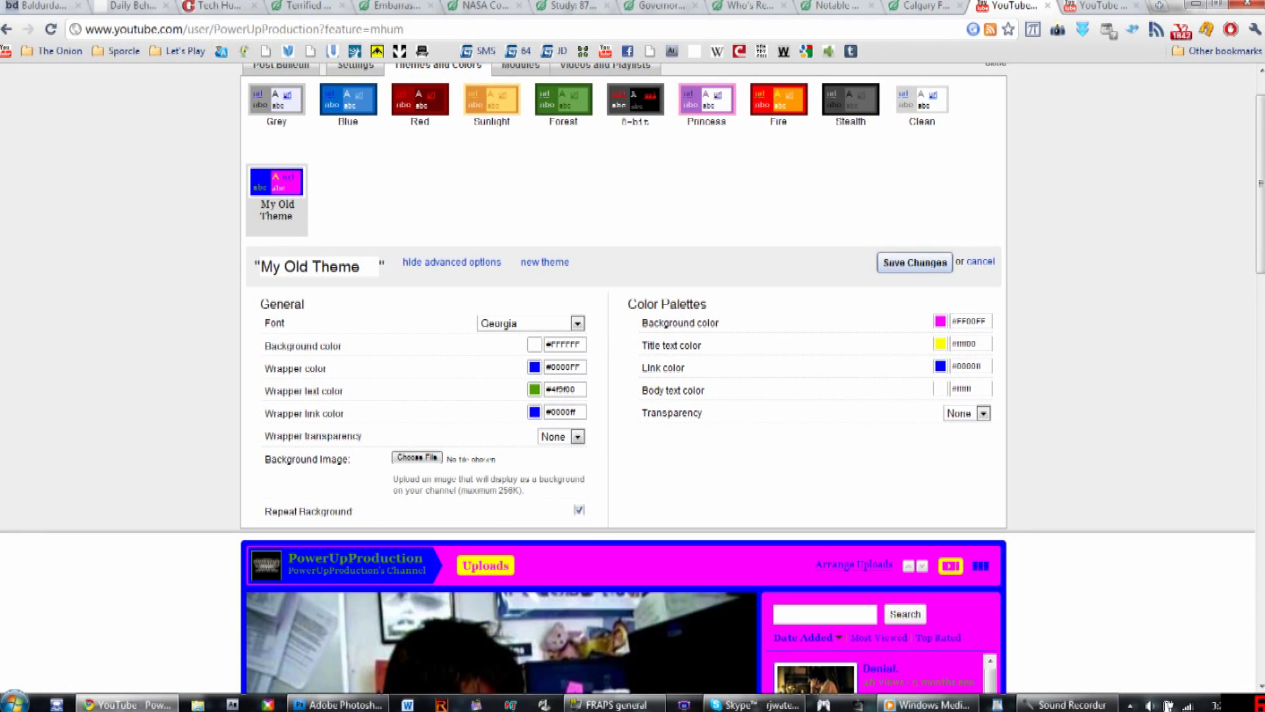
click(914, 262)
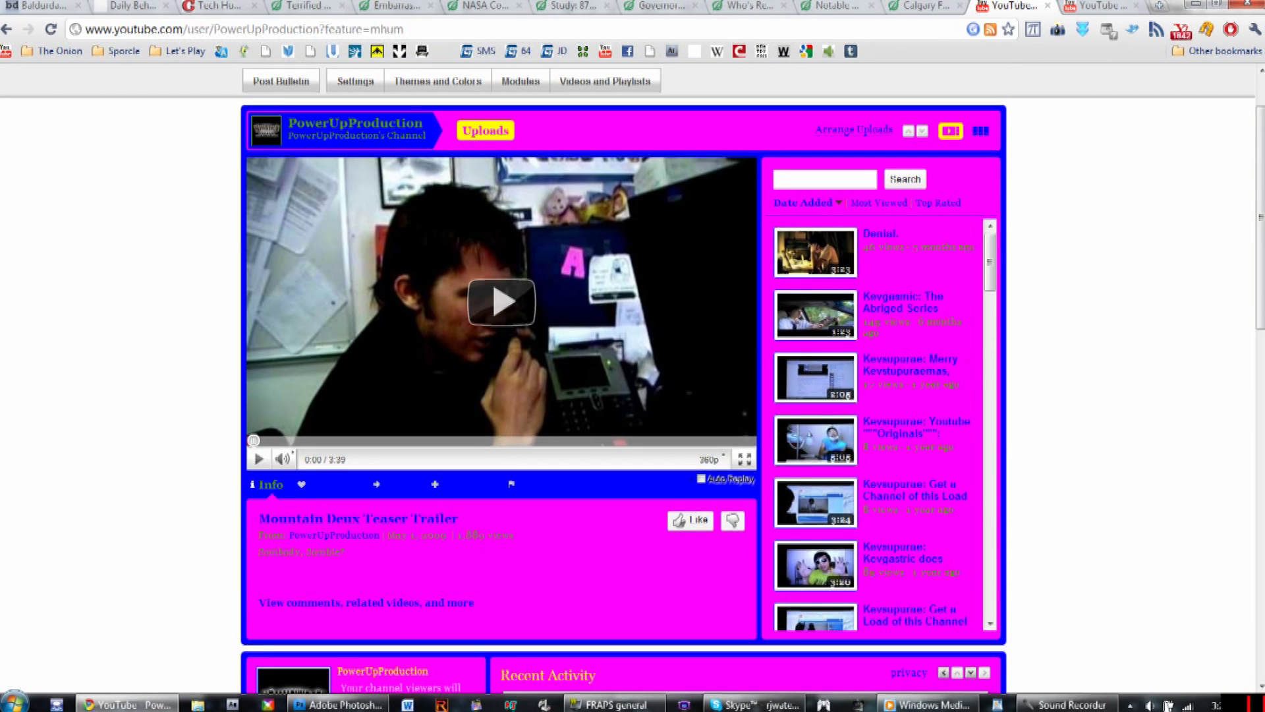
scroll(633, 378, up, 2)
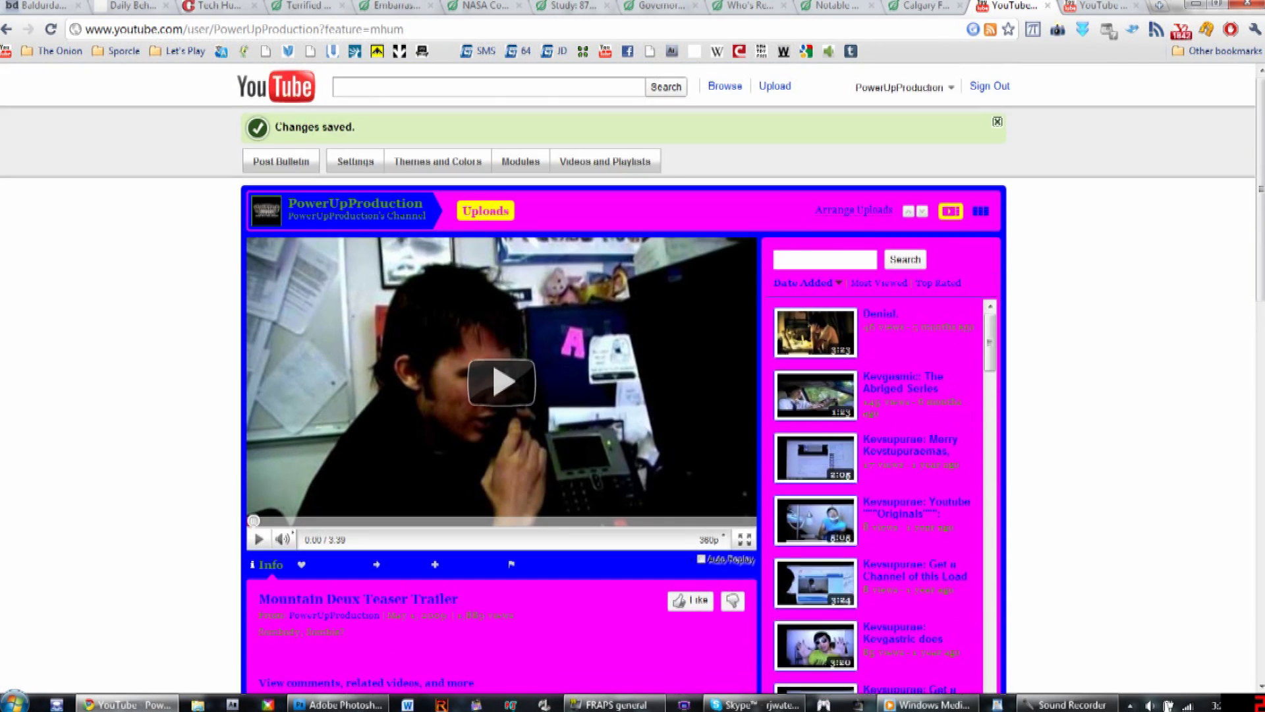
scroll(633, 396, down, 2)
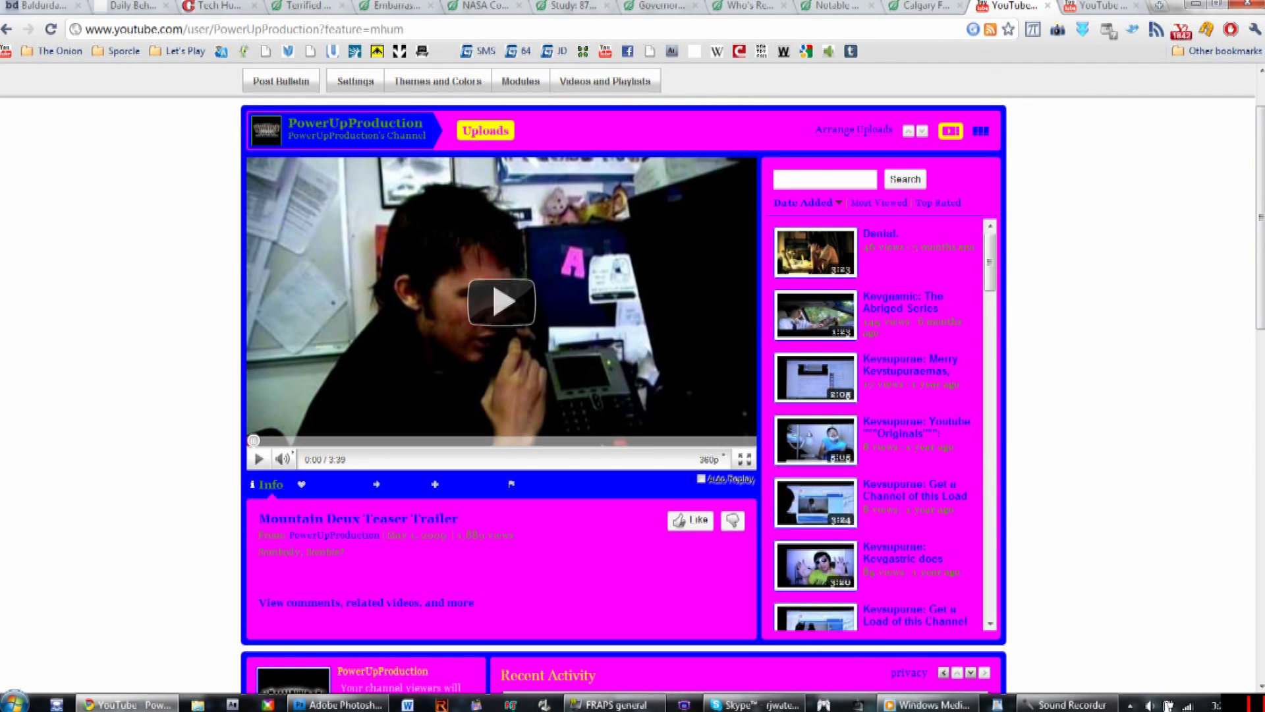
scroll(633, 396, up, 1)
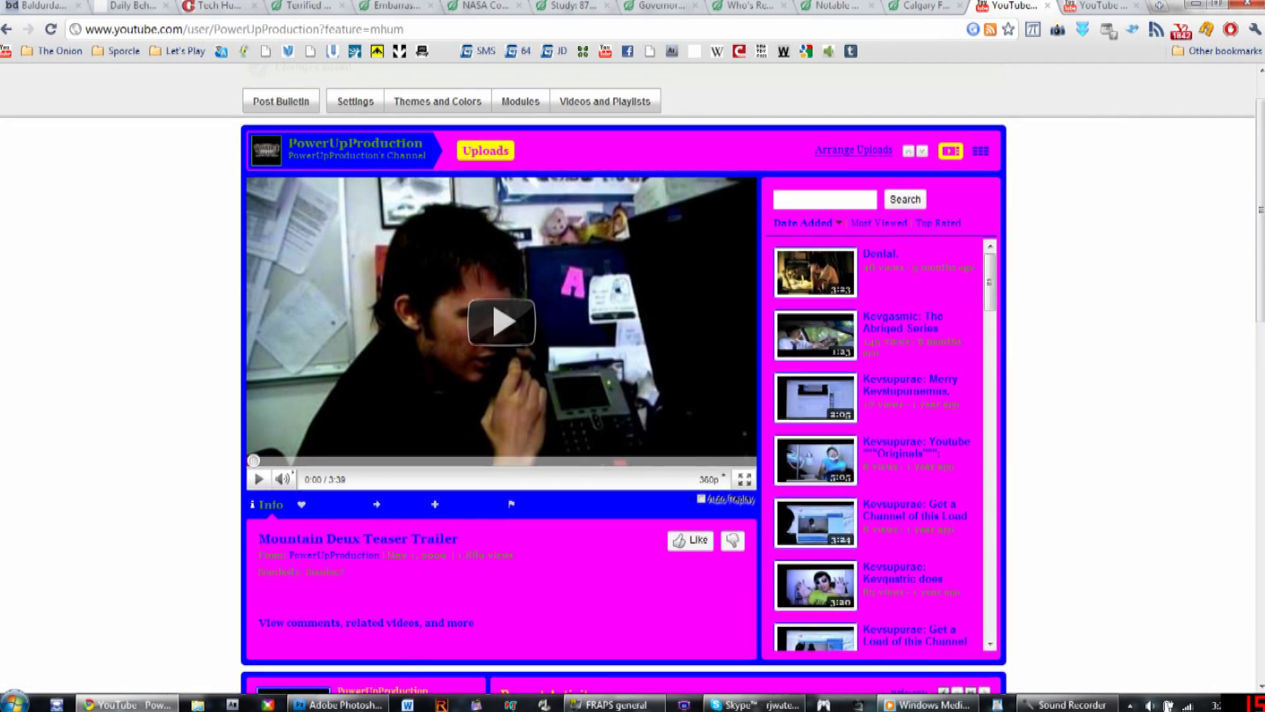
scroll(632, 396, down, 1)
scroll(632, 396, up, 1)
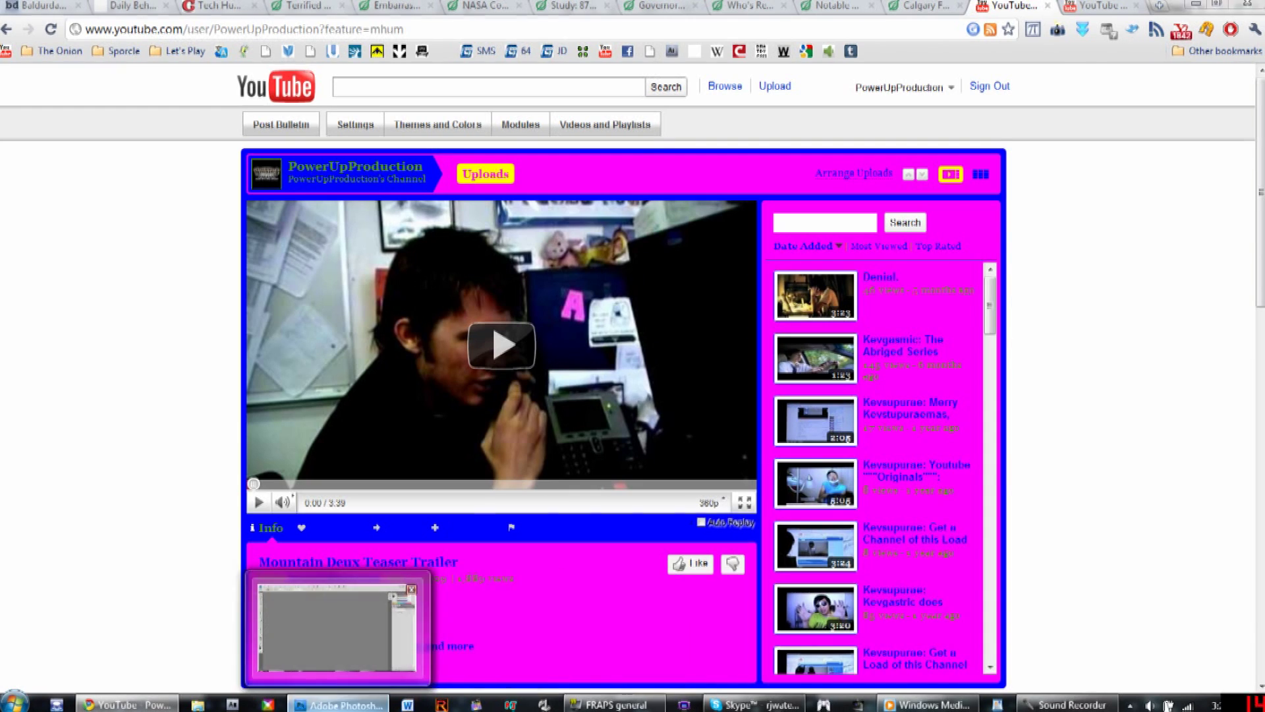
Switch to Photoshop and create a new document 2000 pixels wide and 2000 pixels high
click(338, 704)
click(39, 9)
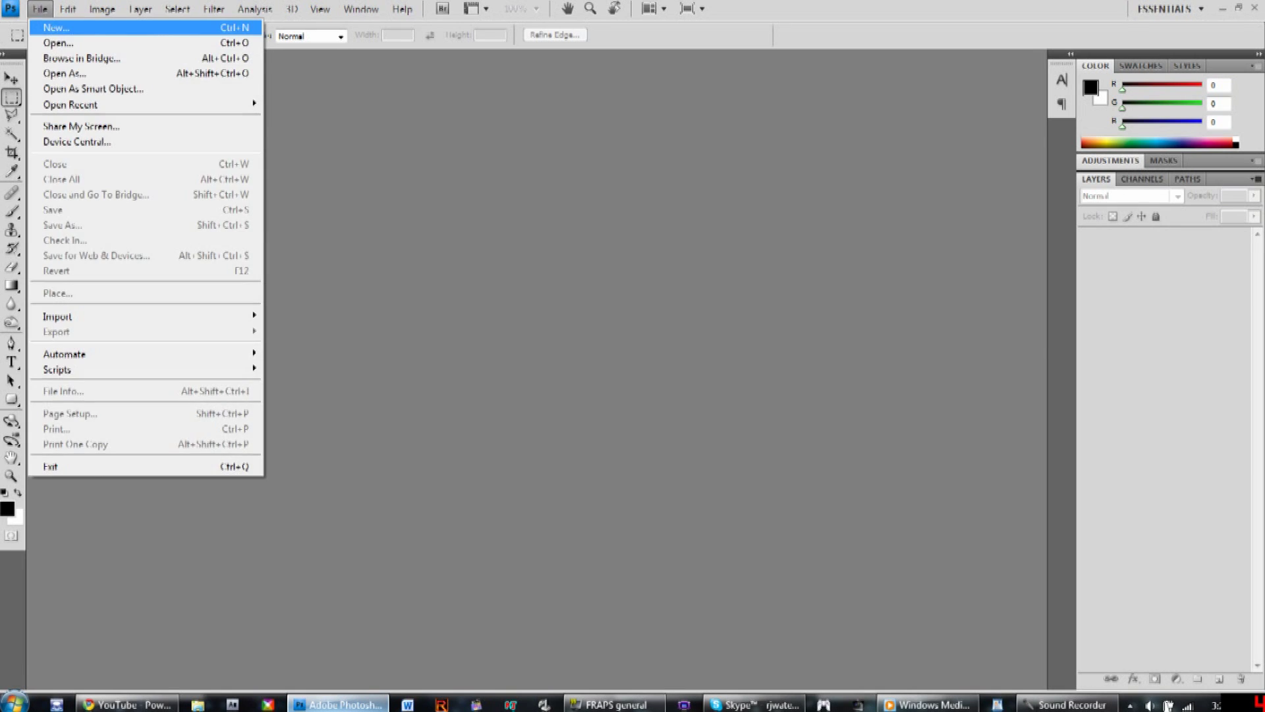
click(49, 28)
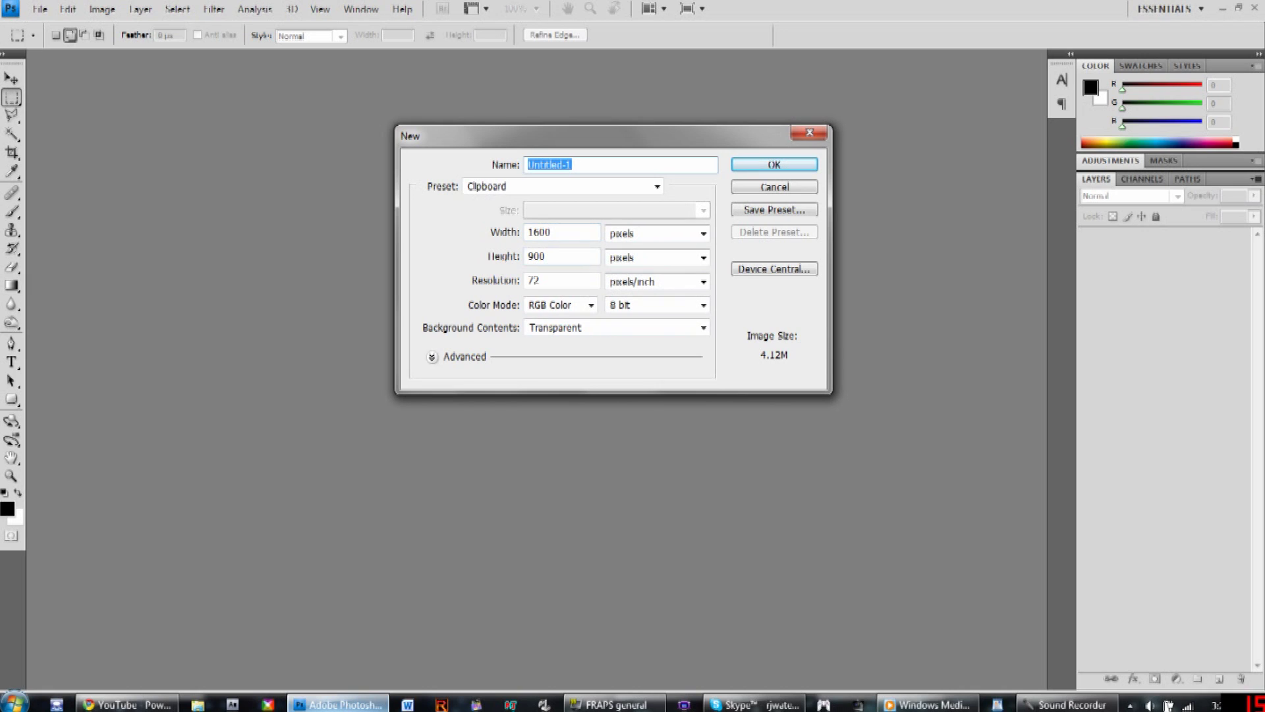
key(Tab)
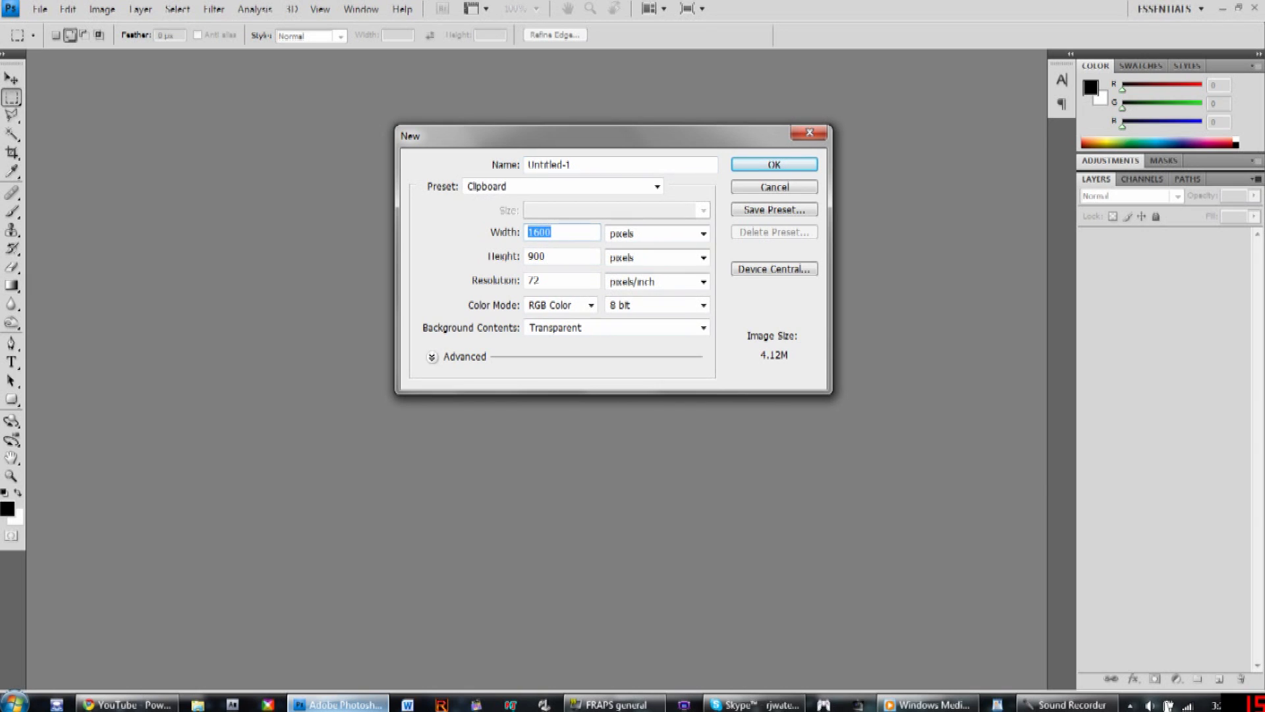
text(2000)
key(Tab)
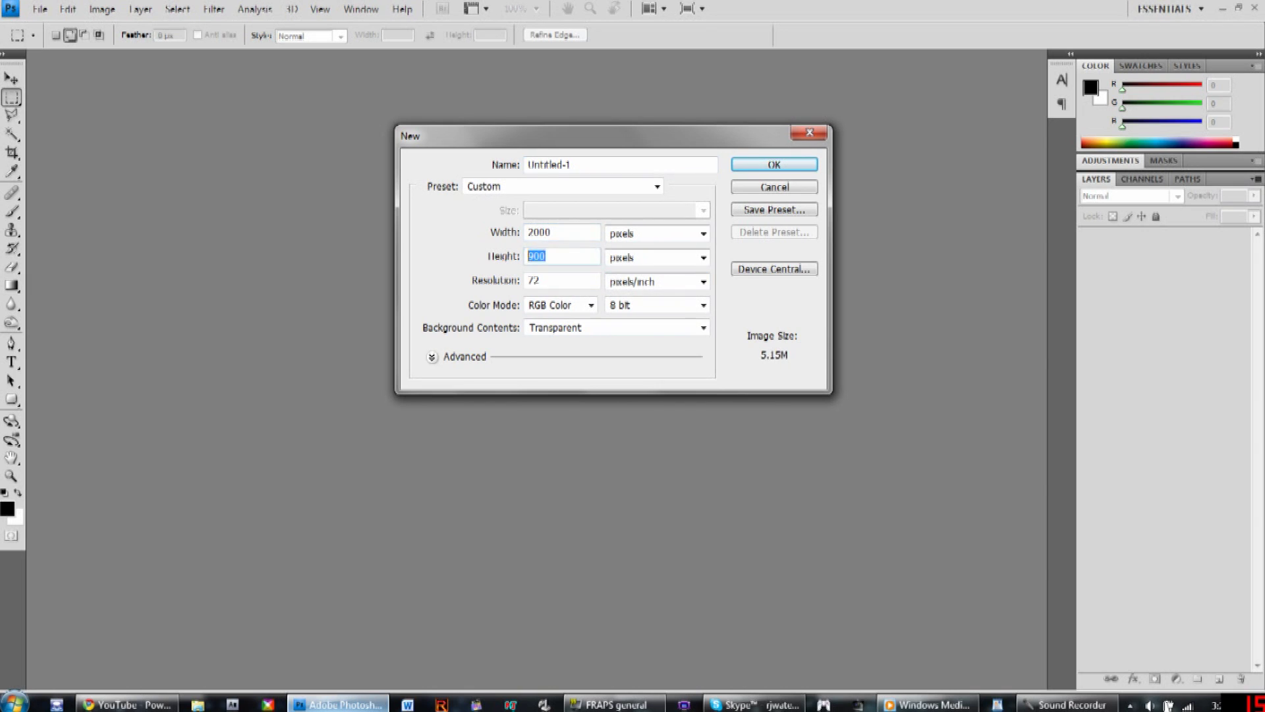
text(2000)
key(Return)
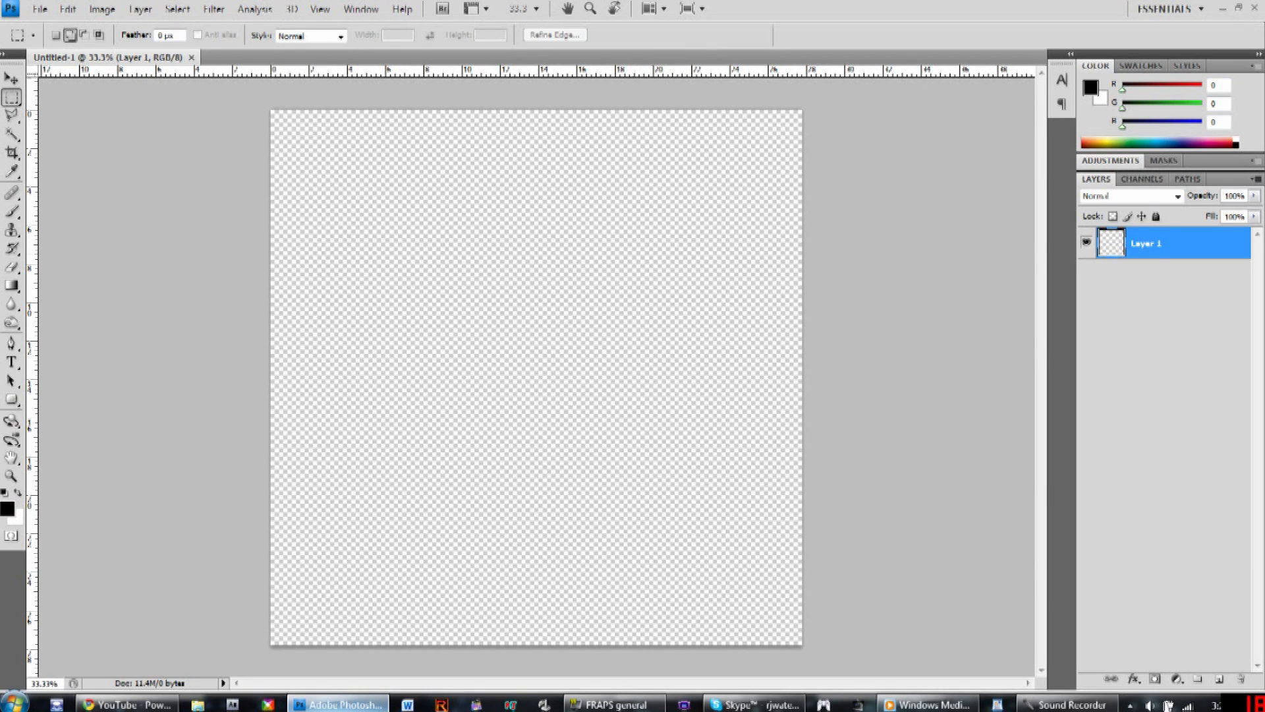
Paste the channel page screenshot into the new document and move it slightly up and to the left on the canvas
key(ctrl+v)
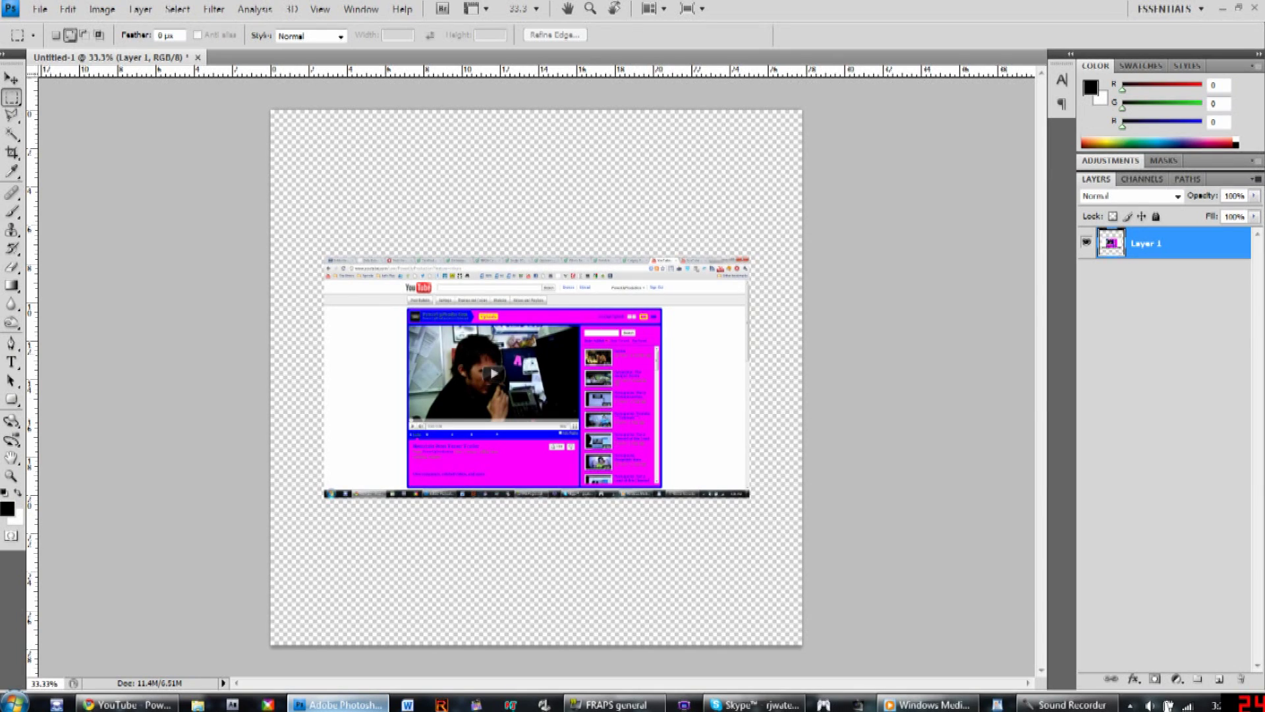
scroll(597, 355, up, 3)
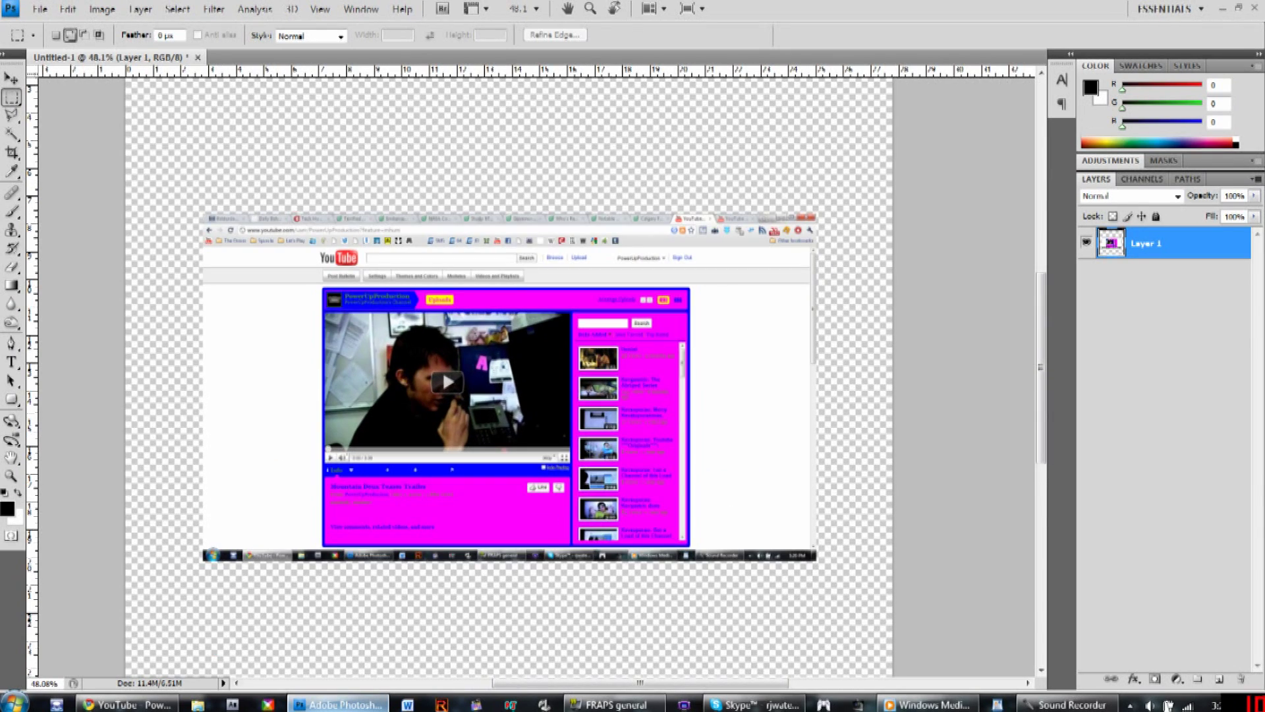
key(v)
drag(509, 387, 490, 298)
scroll(490, 297, up, 3)
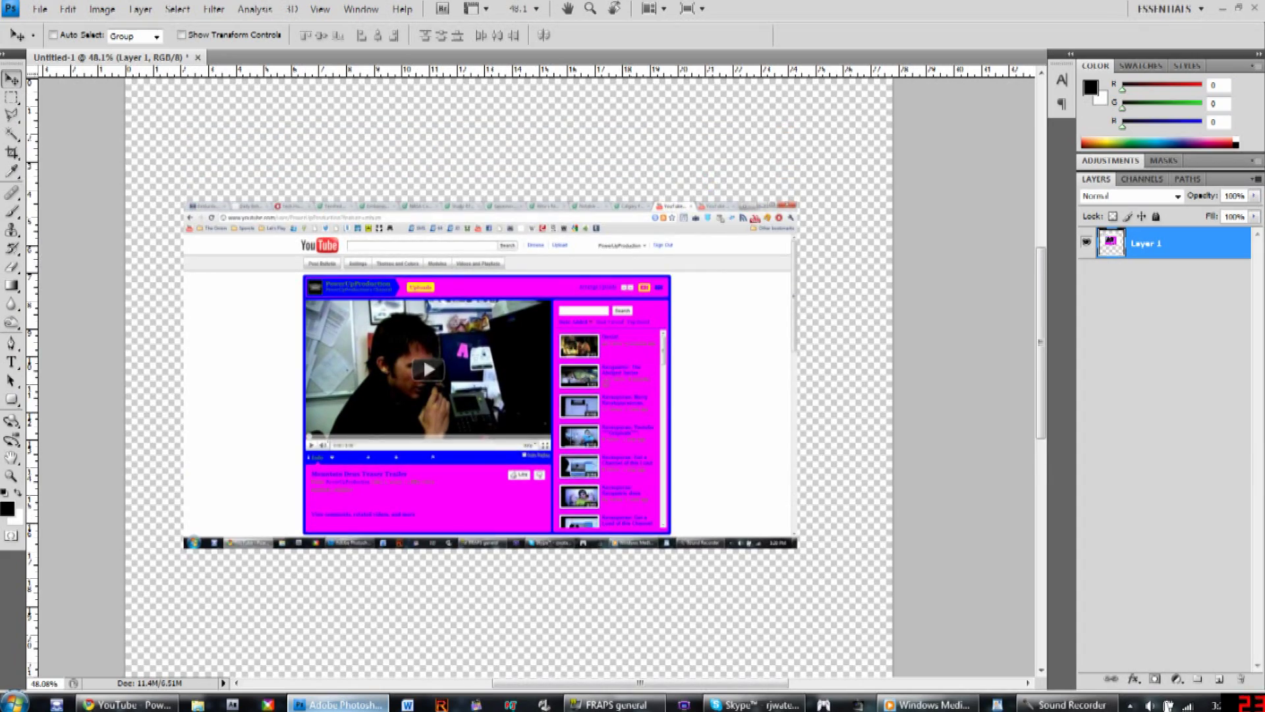
scroll(517, 375, up, 2)
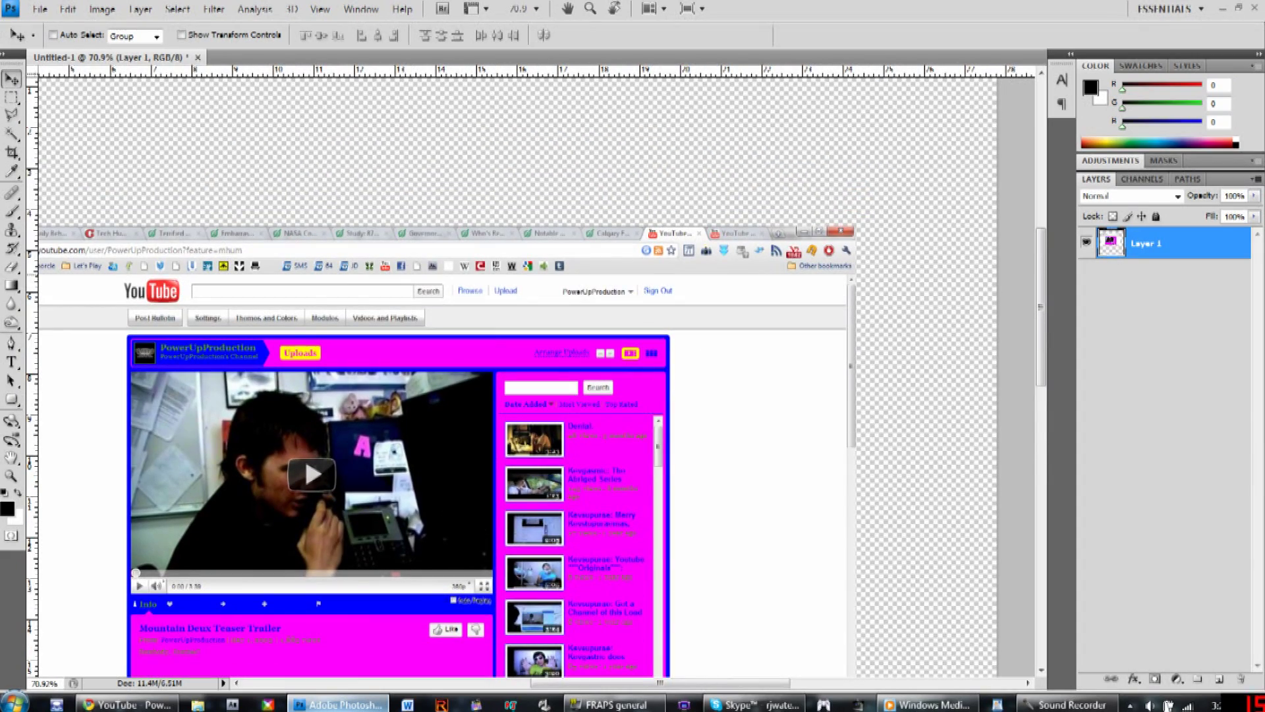
Select the browser bars and YouTube header exactly down to the lower edge of the header's gray shadow line and delete them
key(m)
drag(869, 193, 172, 325)
scroll(173, 323, up, 2)
scroll(242, 346, up, 5)
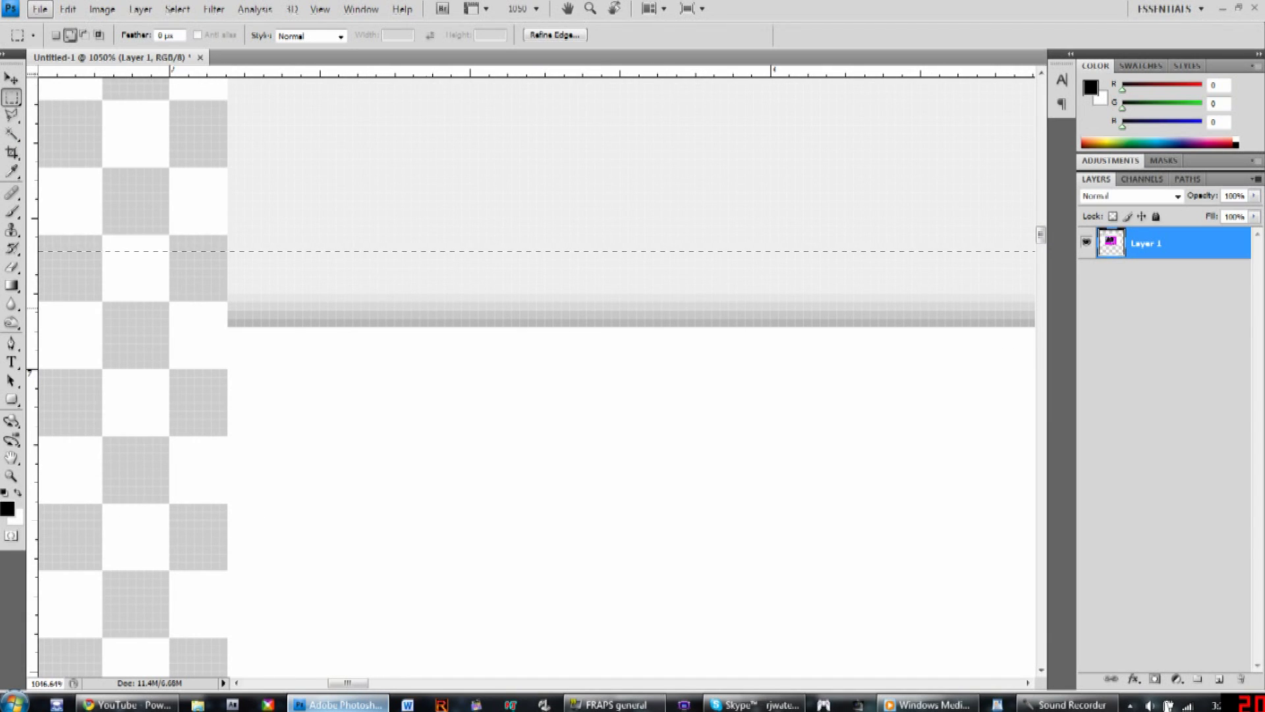
key(Down)
key(Down)
key(Down)
key(Down)
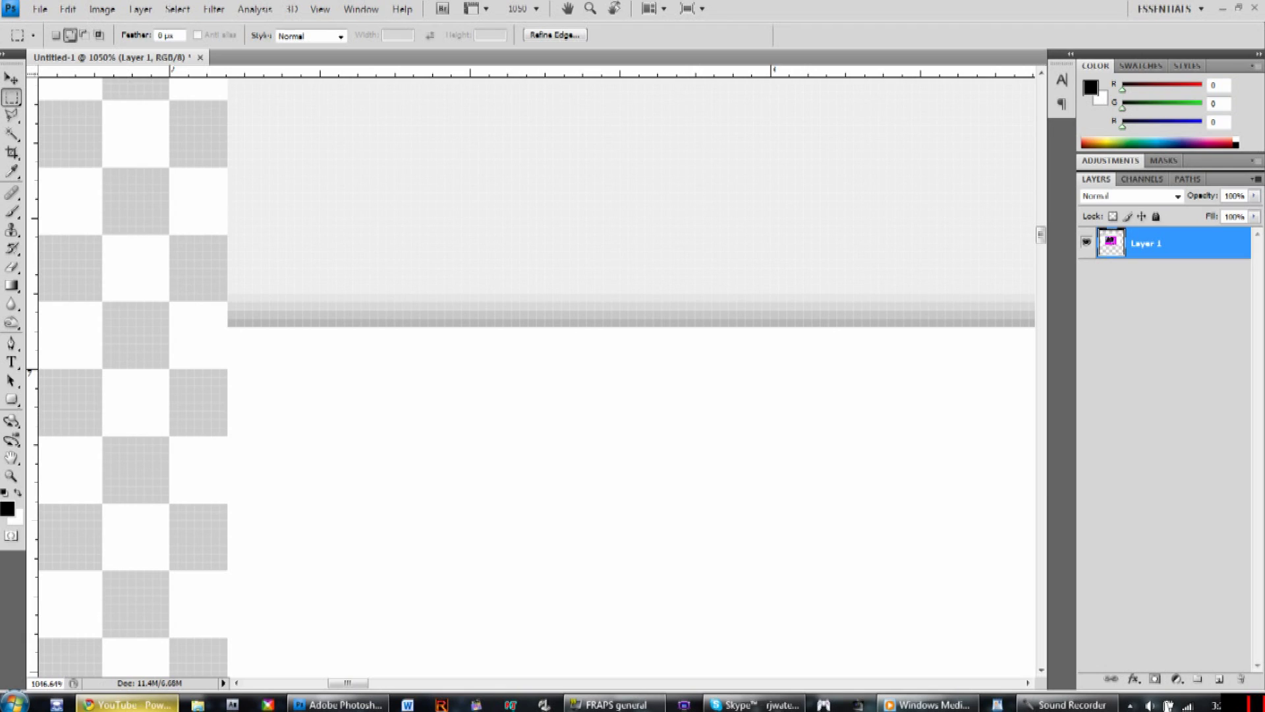
click(125, 704)
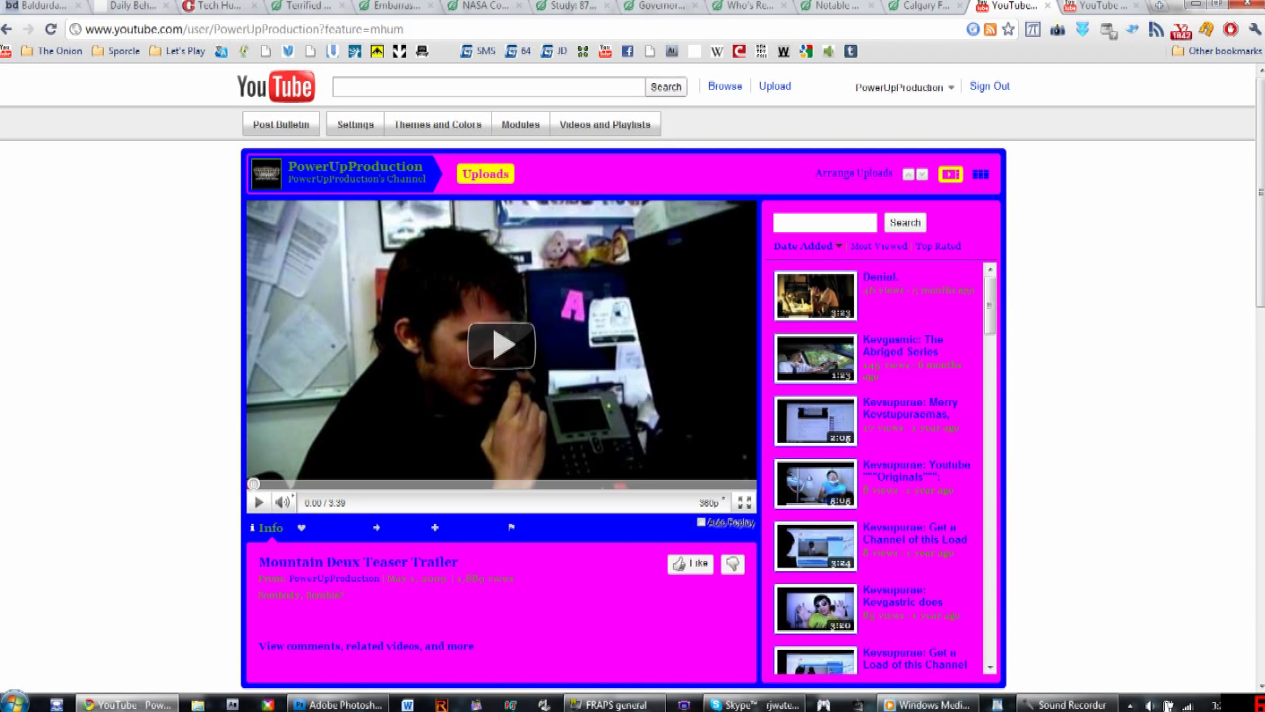
key(alt+Tab)
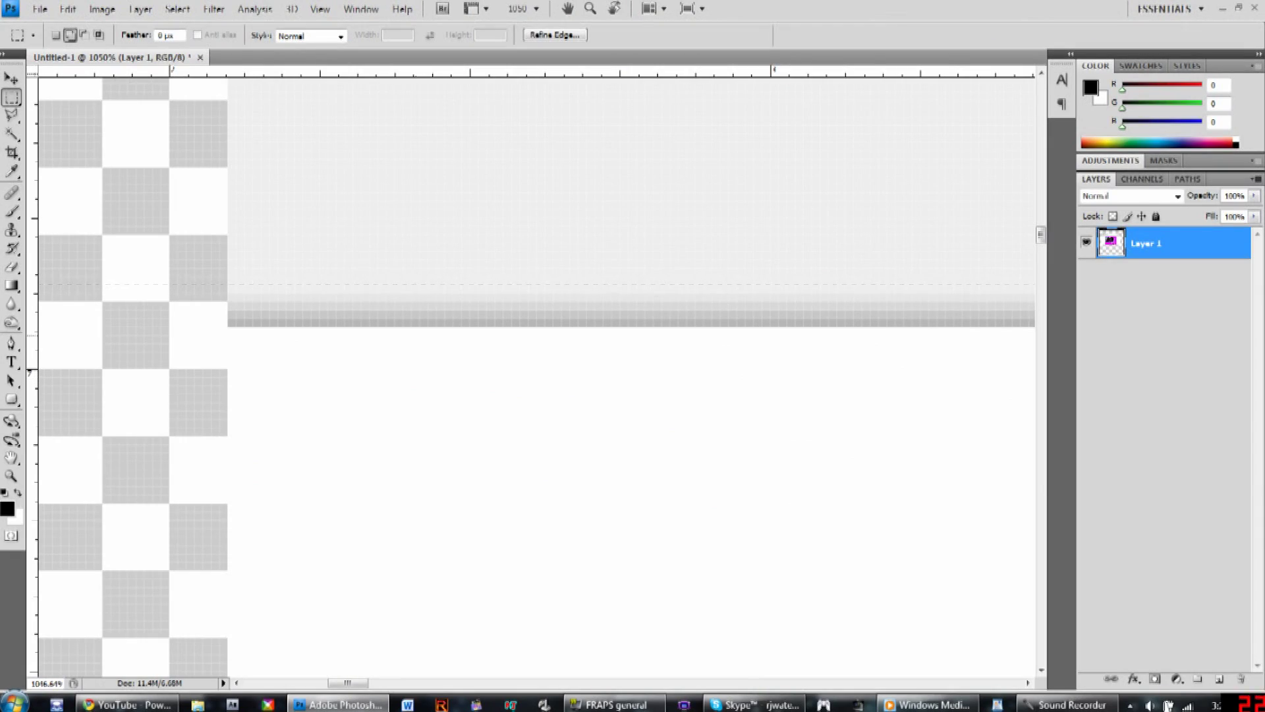
key(Down)
key(Down)
key(Down)
key(Down)
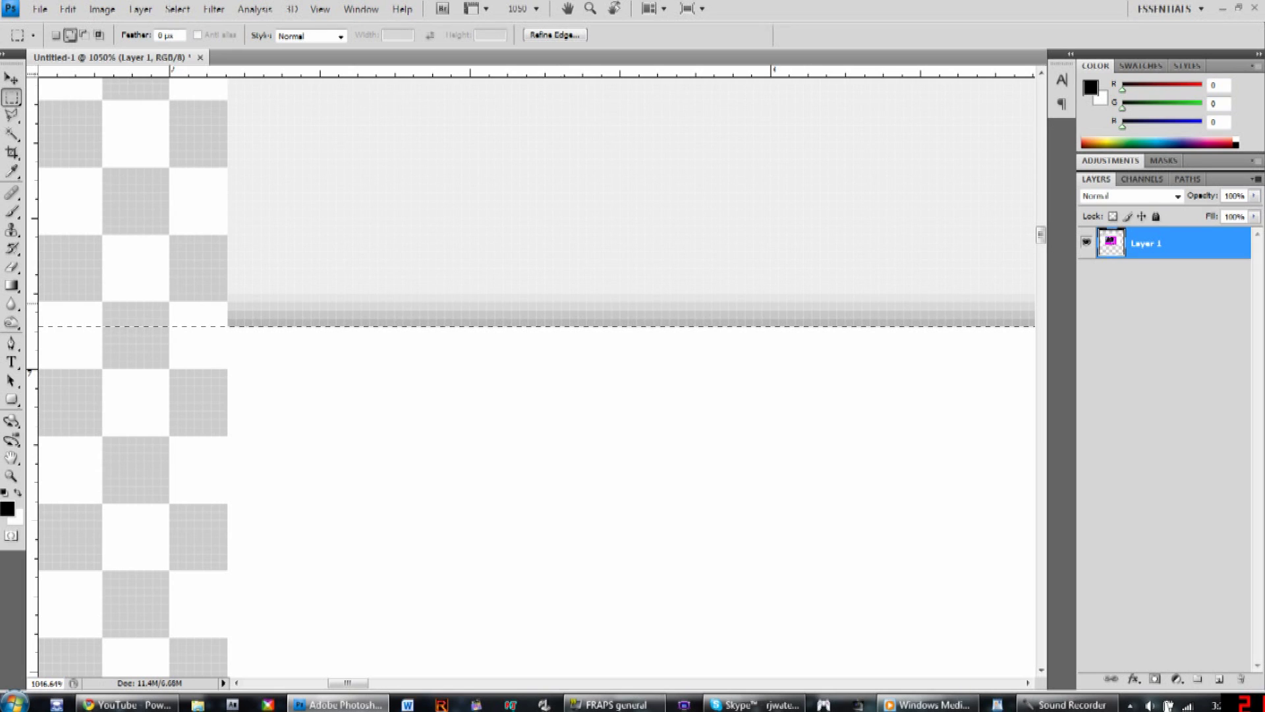
key(Delete)
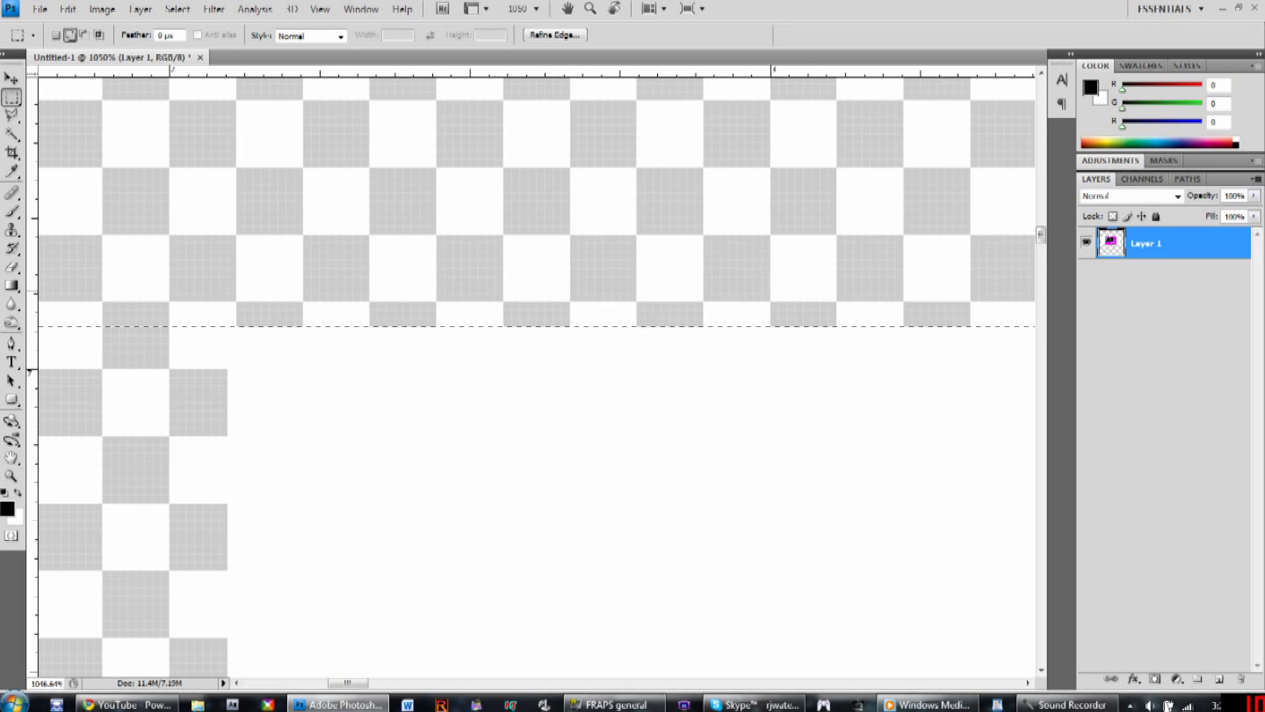
Select the Windows taskbar strip exactly up to its upper edge, delete it from the screenshot and clear the selection
scroll(516, 214, down, 10)
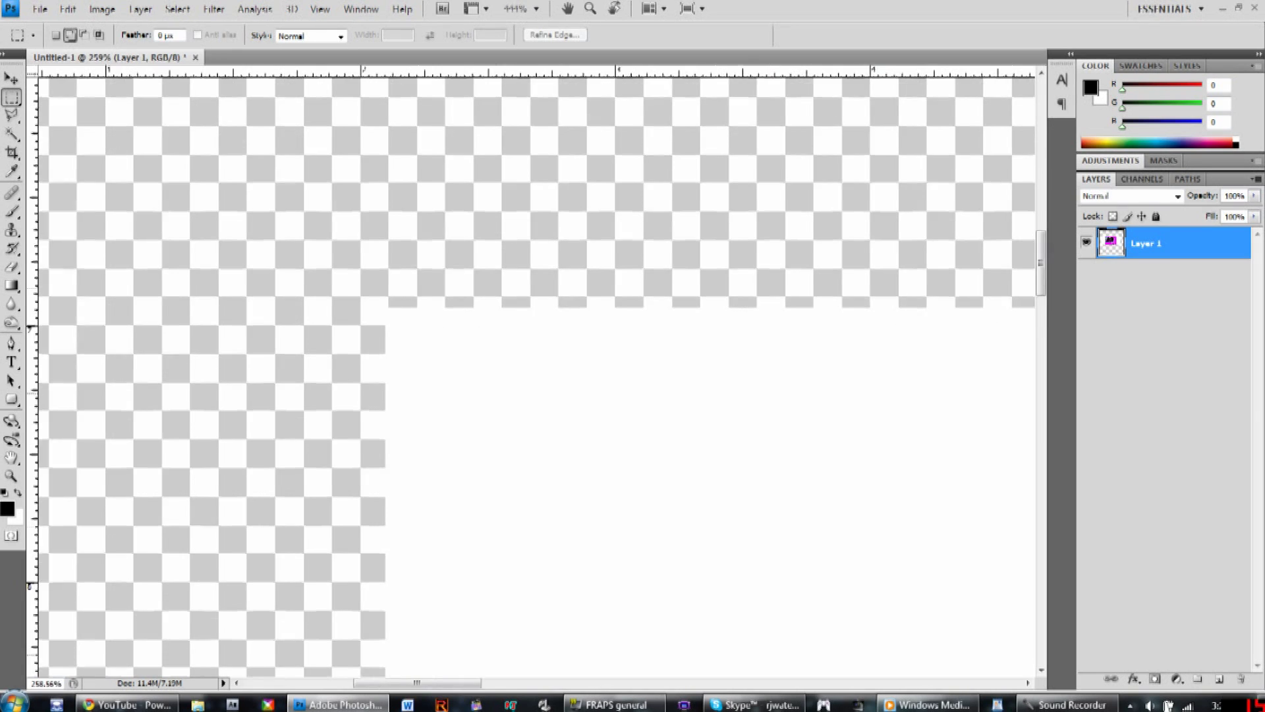
scroll(516, 214, down, 5)
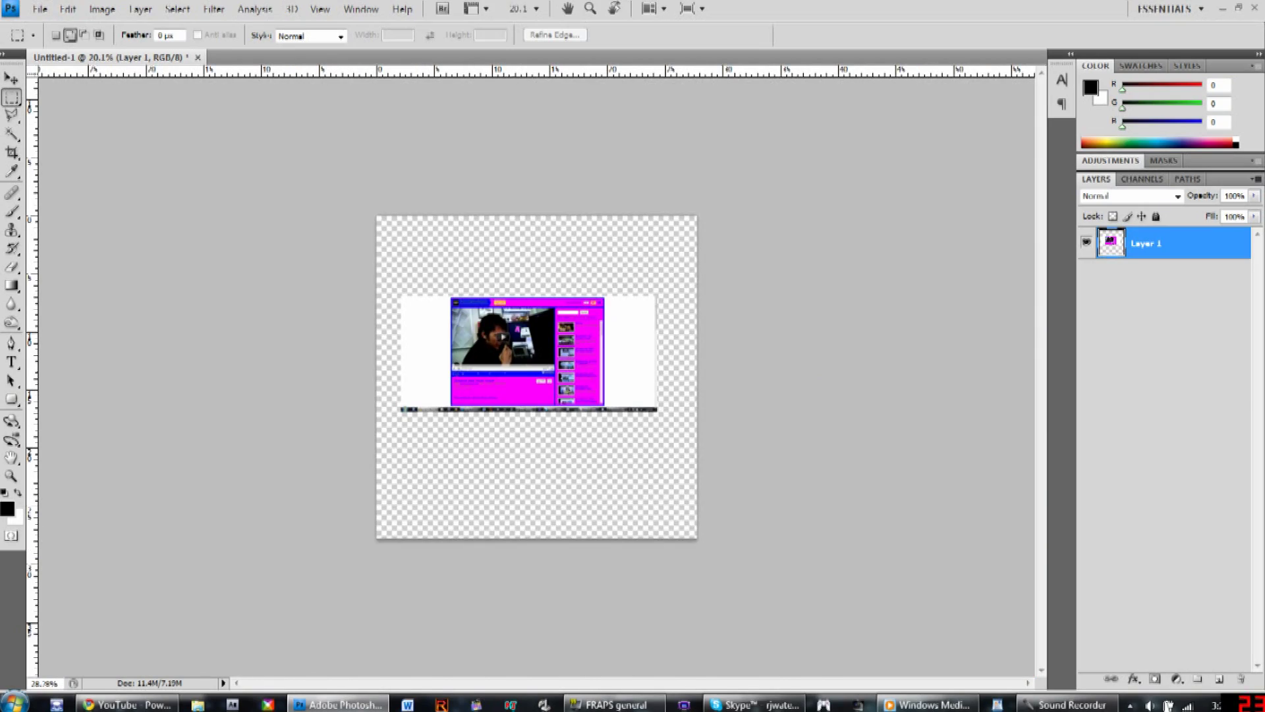
scroll(522, 419, up, 6)
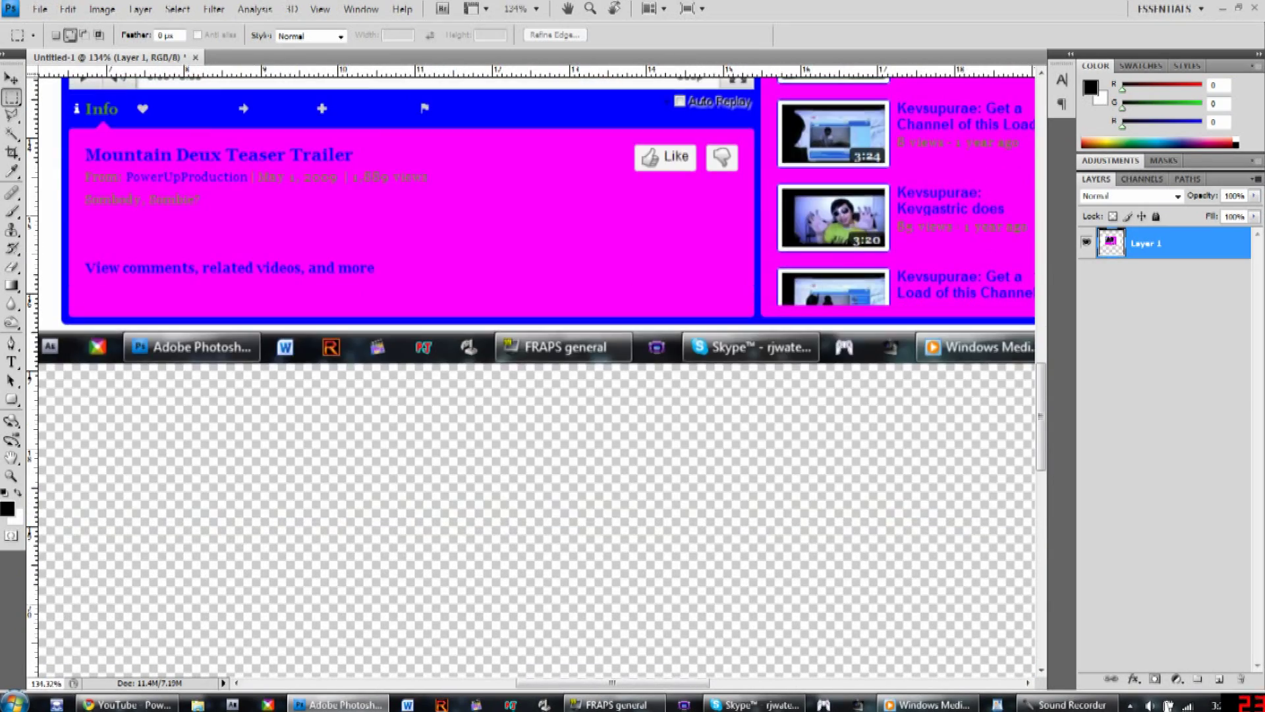
scroll(536, 377, left, 6)
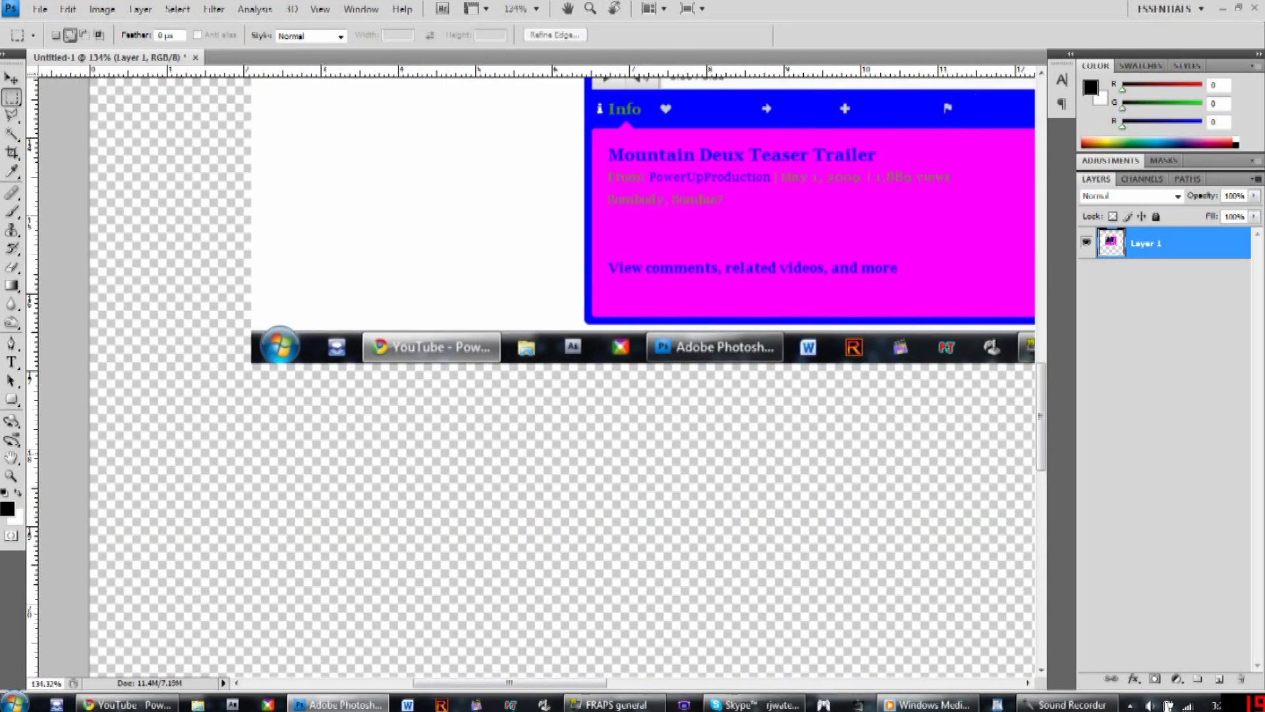
drag(514, 365, 879, 334)
scroll(818, 341, up, 6)
scroll(763, 335, up, 8)
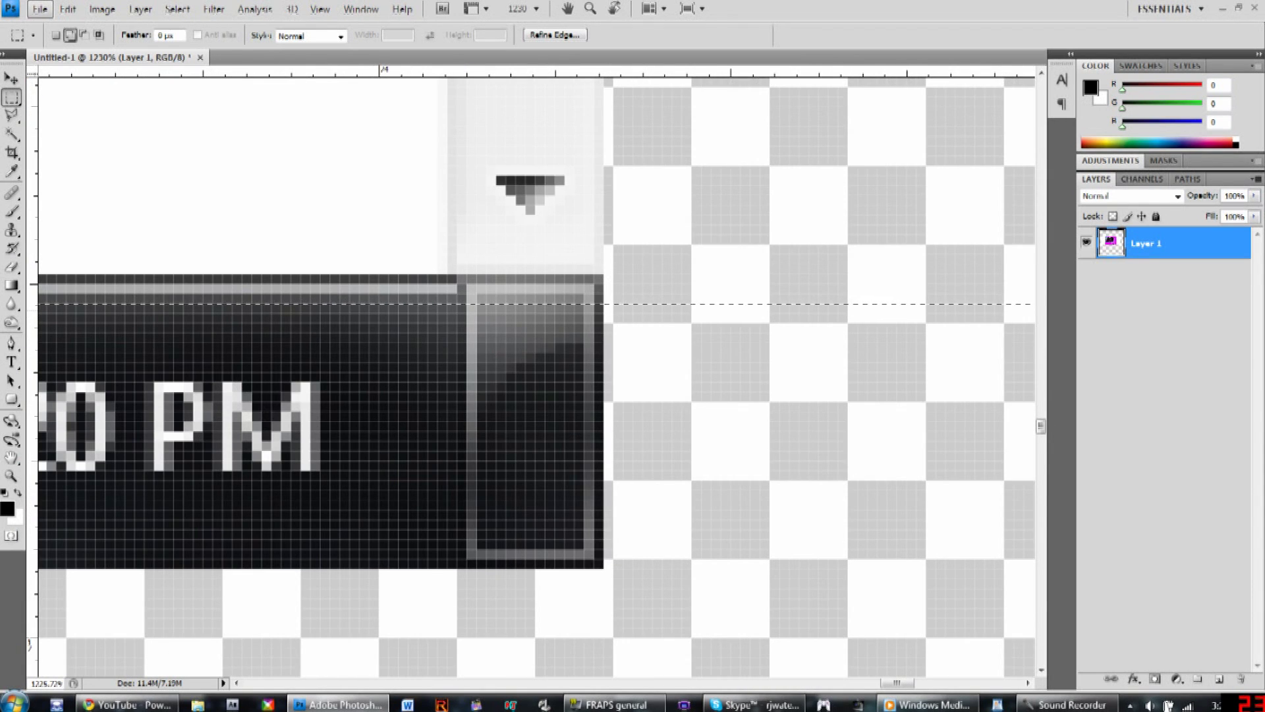
key(Up)
key(Up)
key(Up)
key(Up)
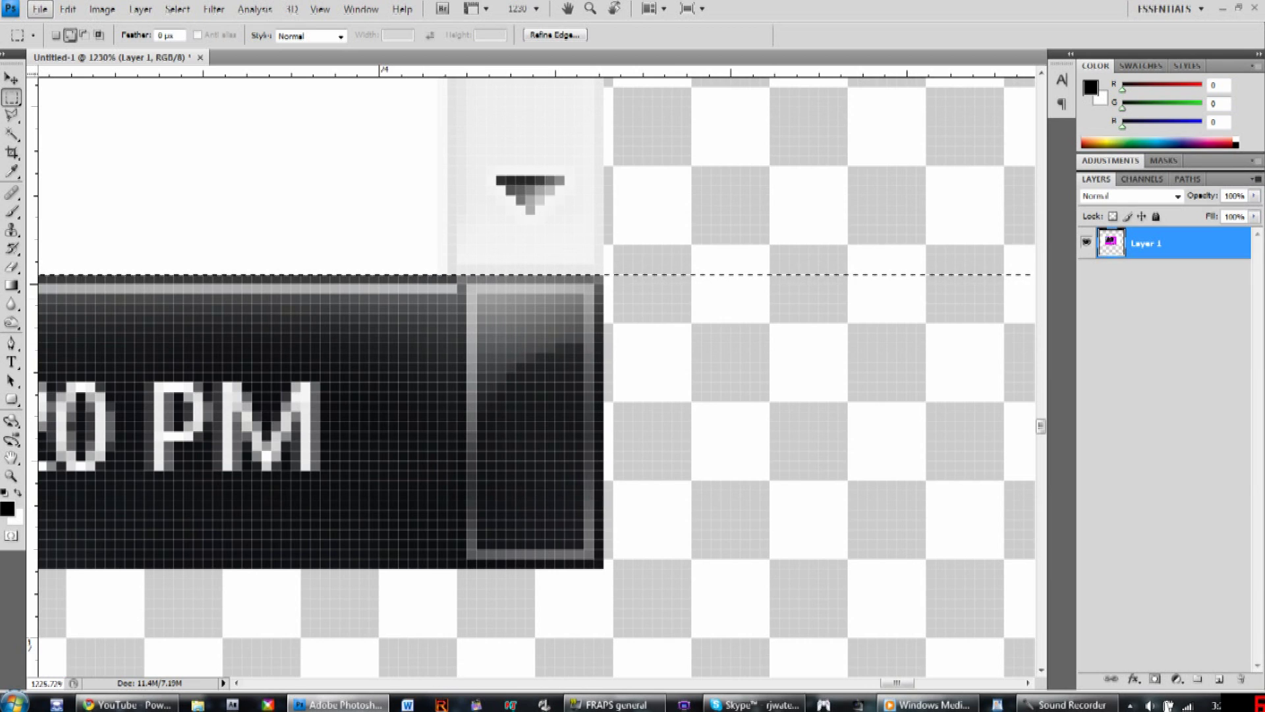
key(Delete)
key(ctrl+d)
Examine the screenshot's trimmed lower edge from corner to corner for leftover pieces of the taskbar
scroll(567, 333, down, 4)
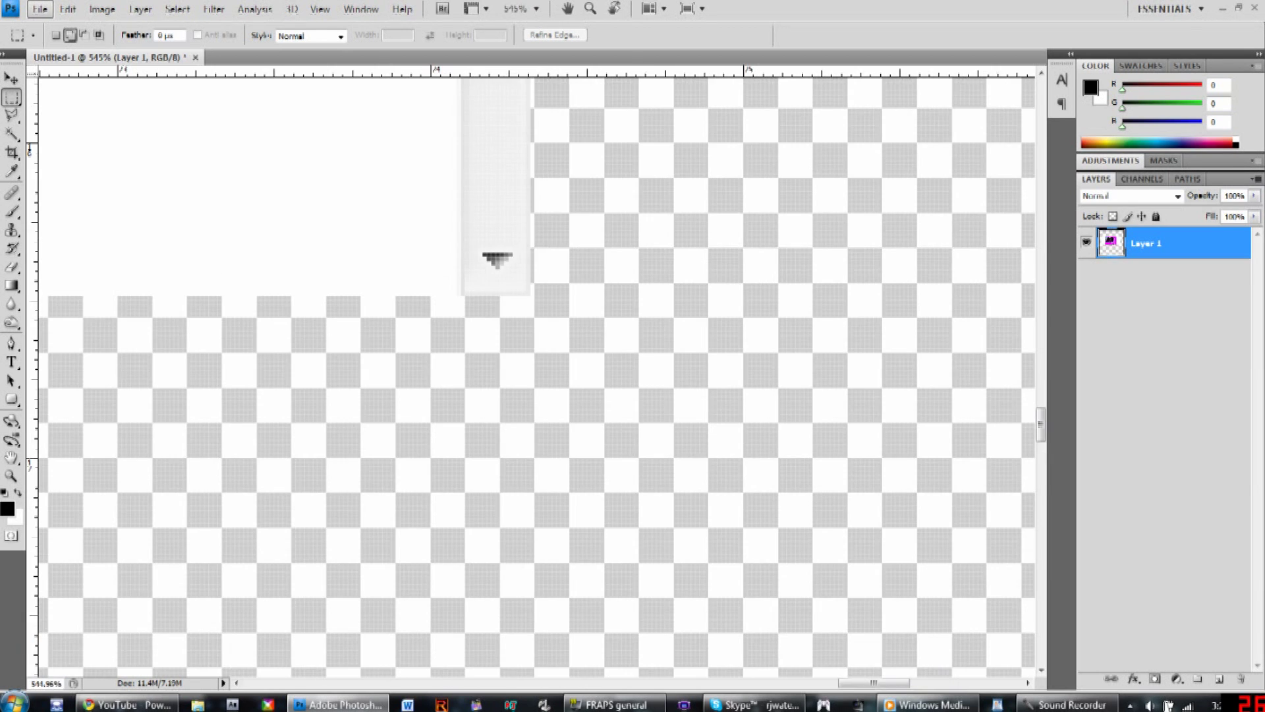
scroll(566, 333, left, 2)
scroll(567, 333, down, 3)
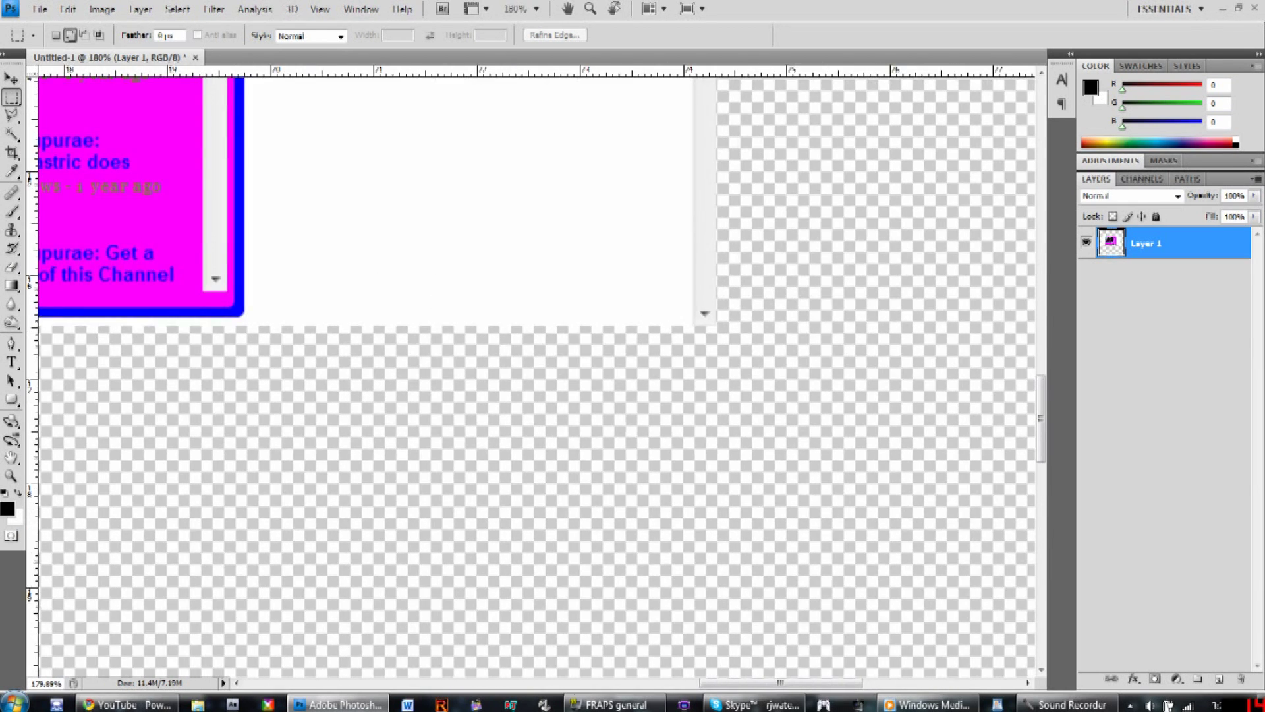
scroll(566, 333, left, 3)
scroll(537, 375, left, 8)
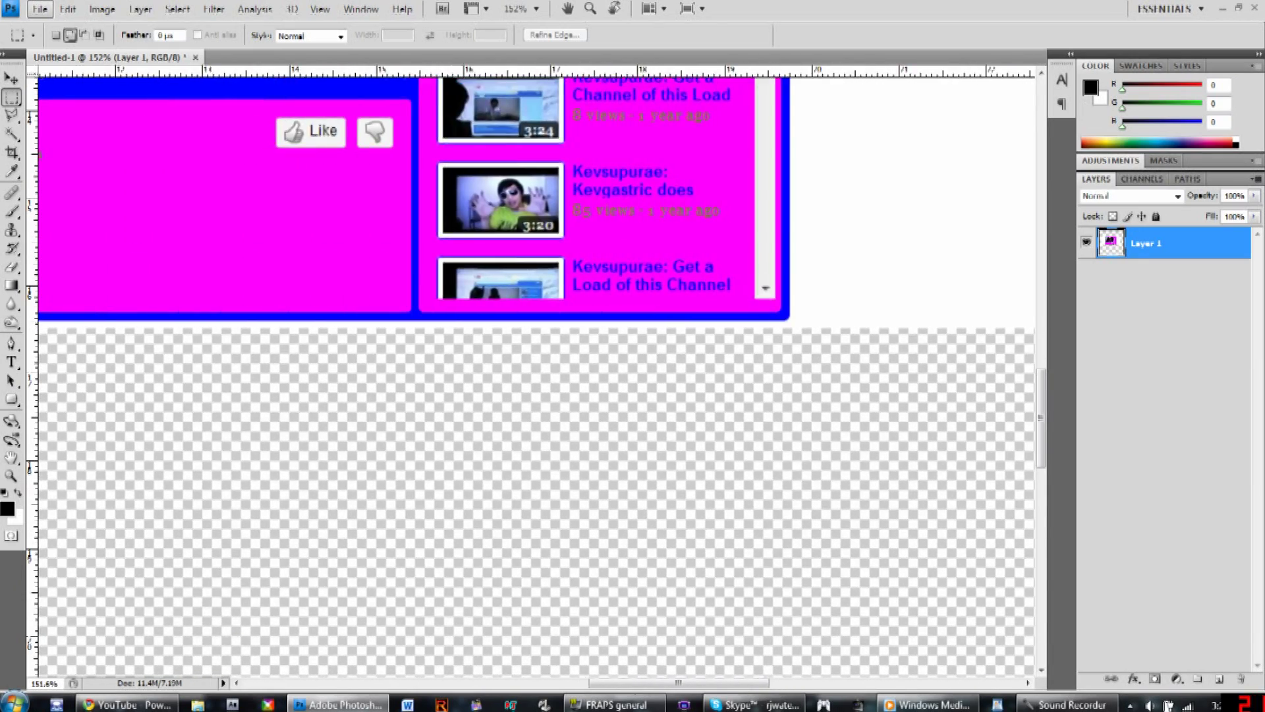
scroll(537, 375, left, 8)
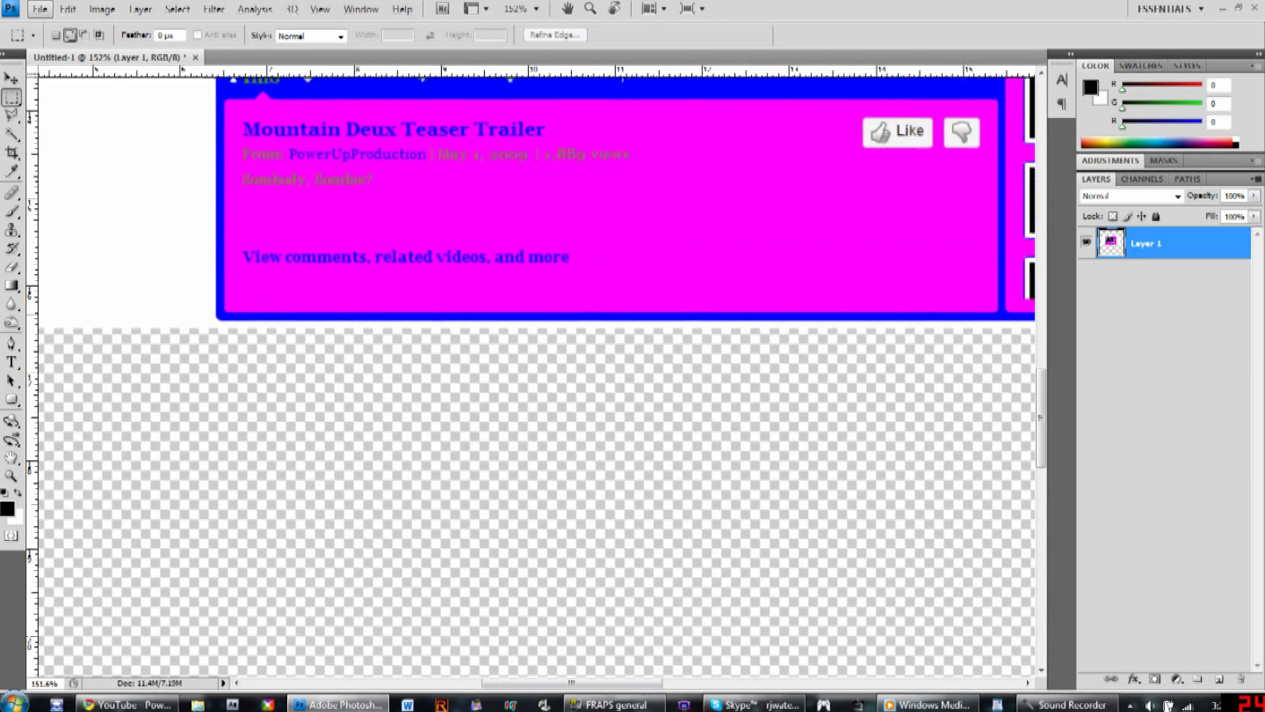
scroll(260, 255, up, 4)
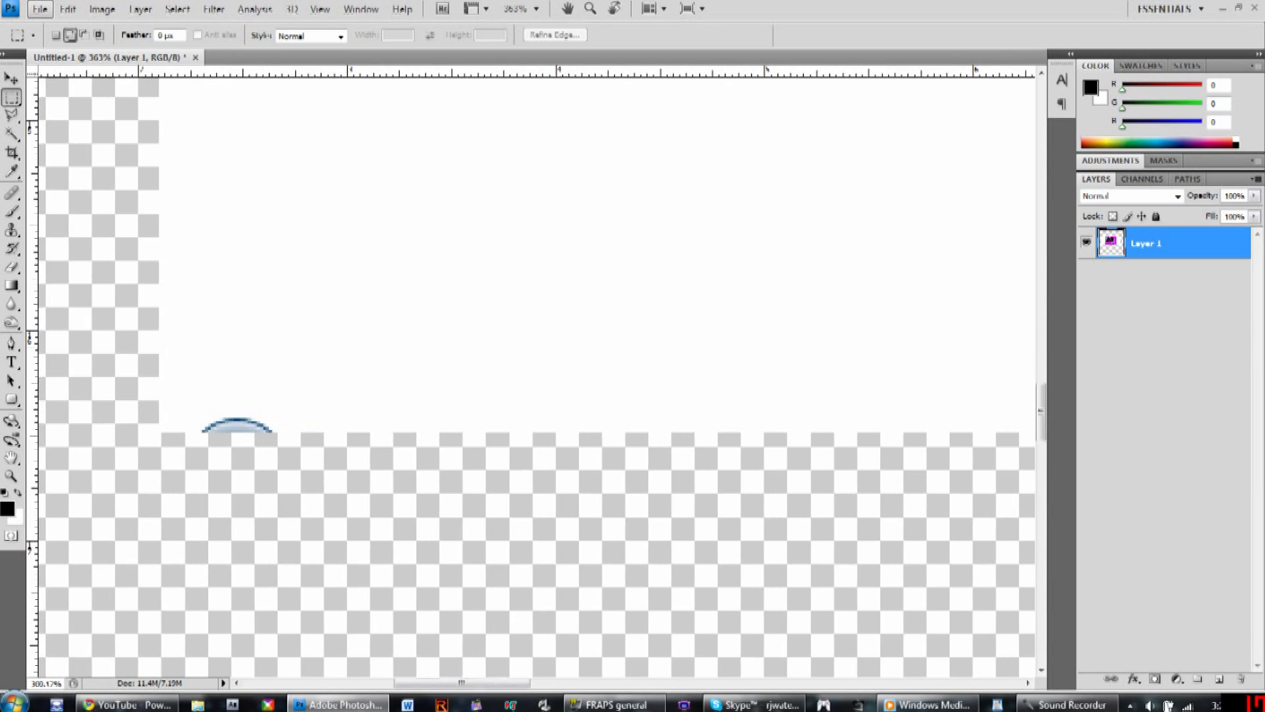
scroll(537, 375, down, 5)
scroll(410, 323, up, 2)
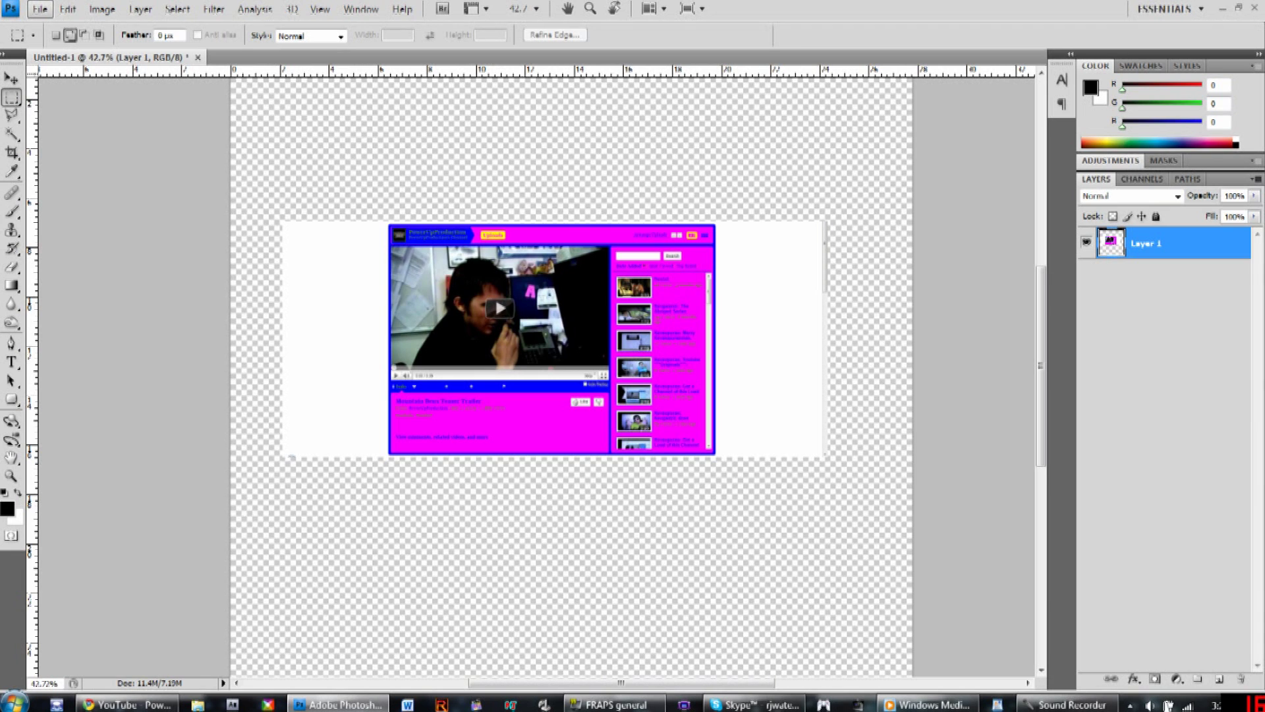
Select the Start button remnant near the screenshot's lower-left corner, fill it with white and clear the selection
scroll(216, 451, up, 7)
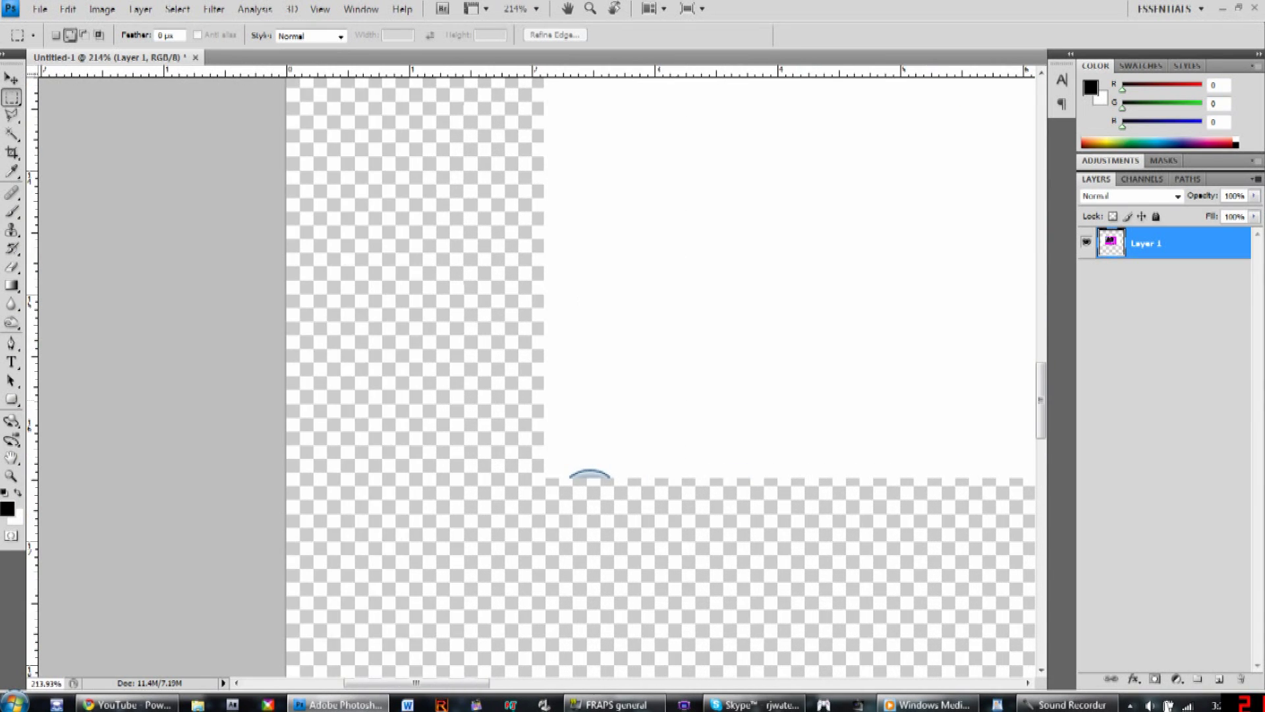
scroll(636, 384, up, 4)
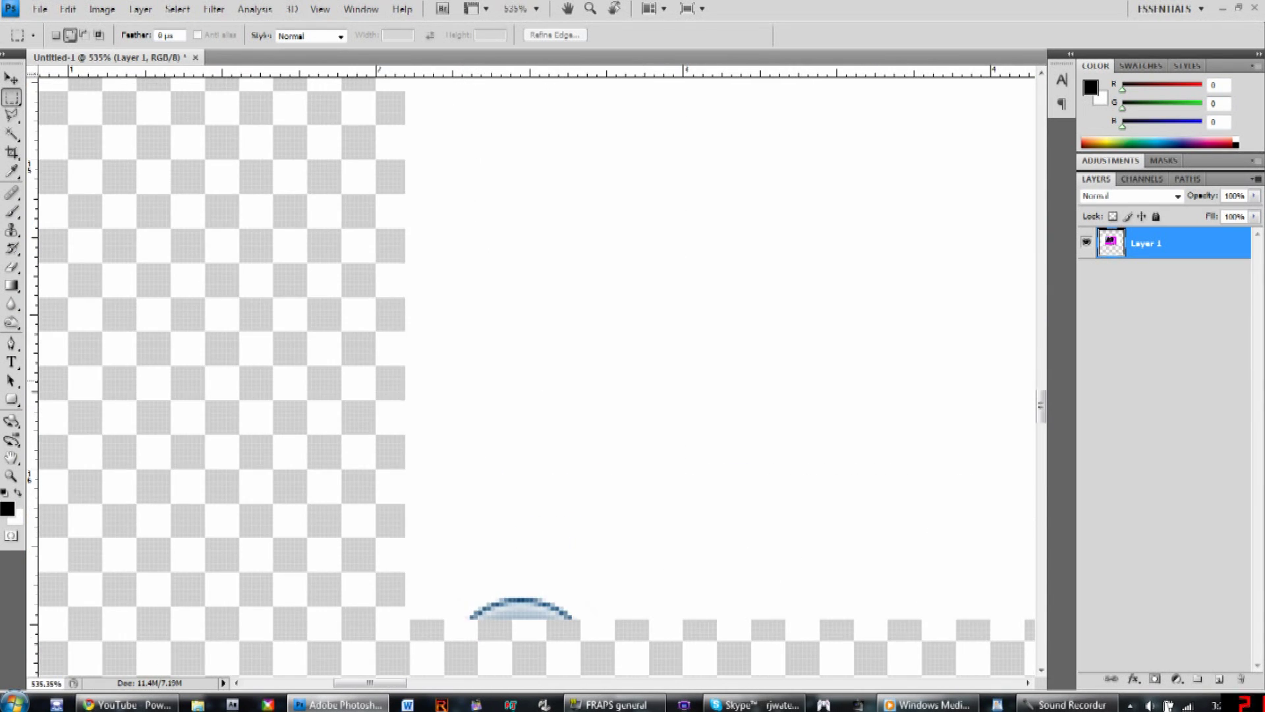
scroll(643, 380, down, 3)
scroll(643, 380, up, 2)
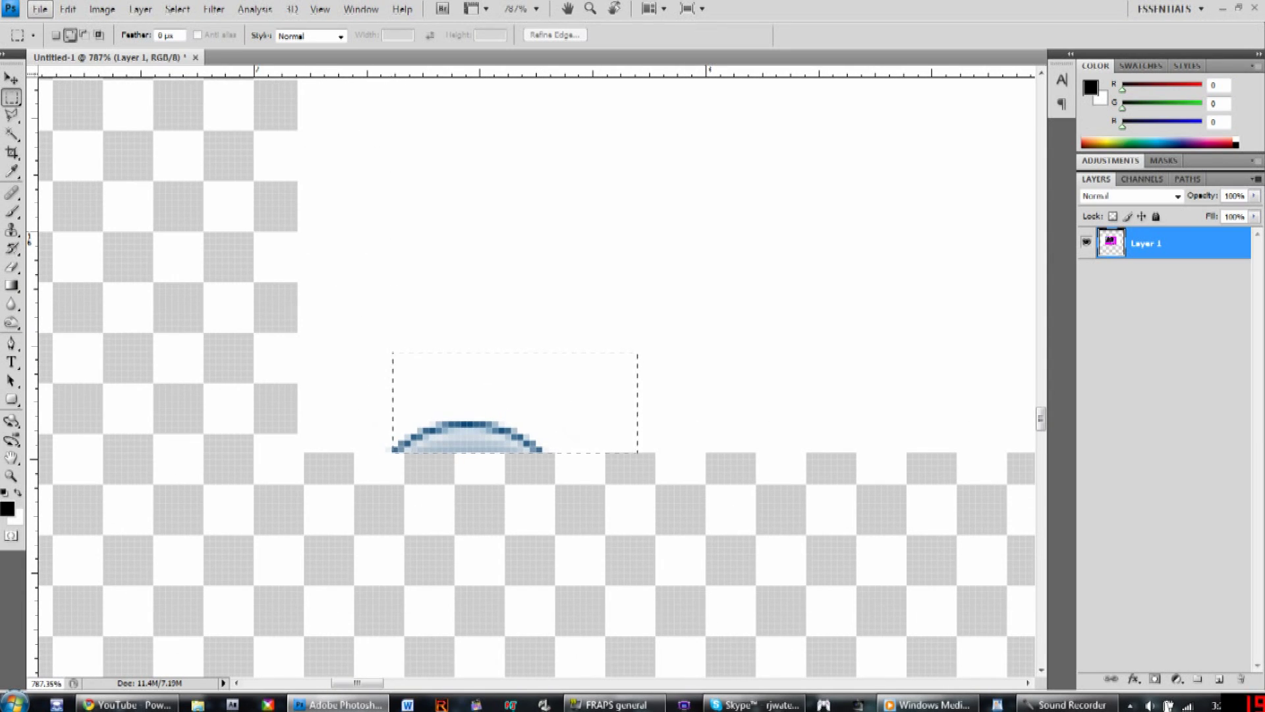
scroll(348, 437, up, 2)
scroll(378, 438, up, 2)
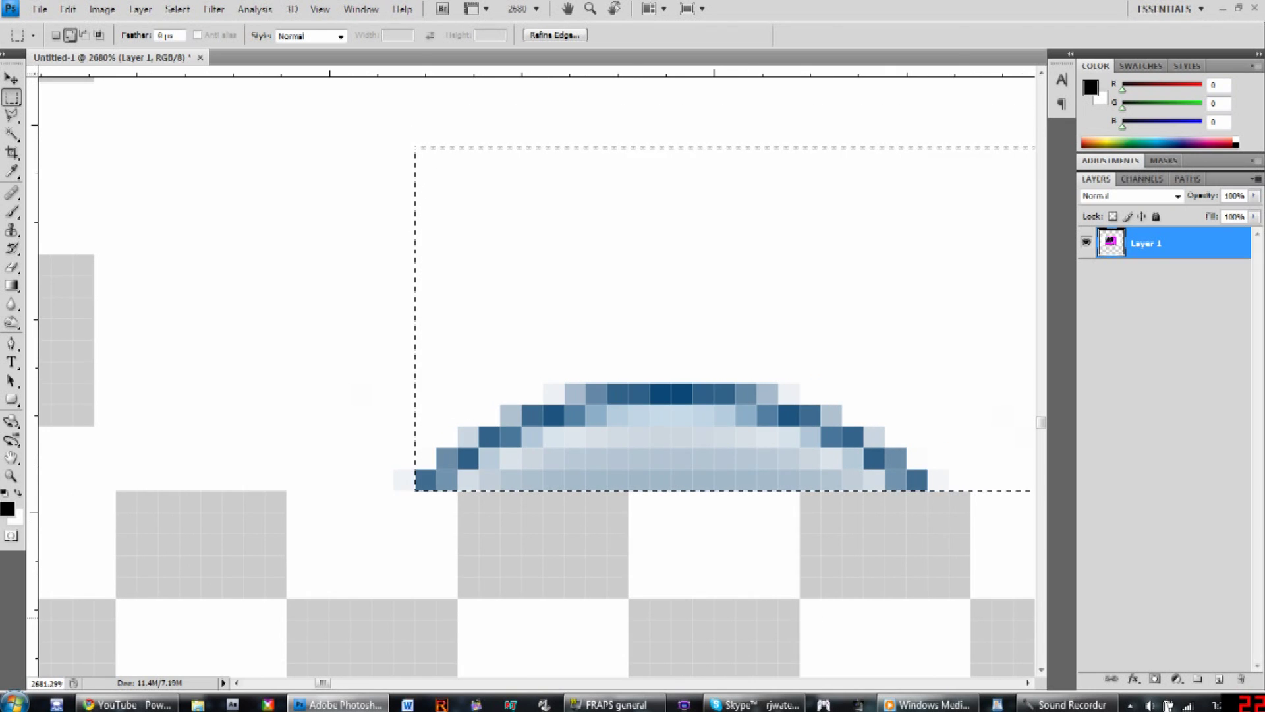
key(x)
key(alt+BackSpace)
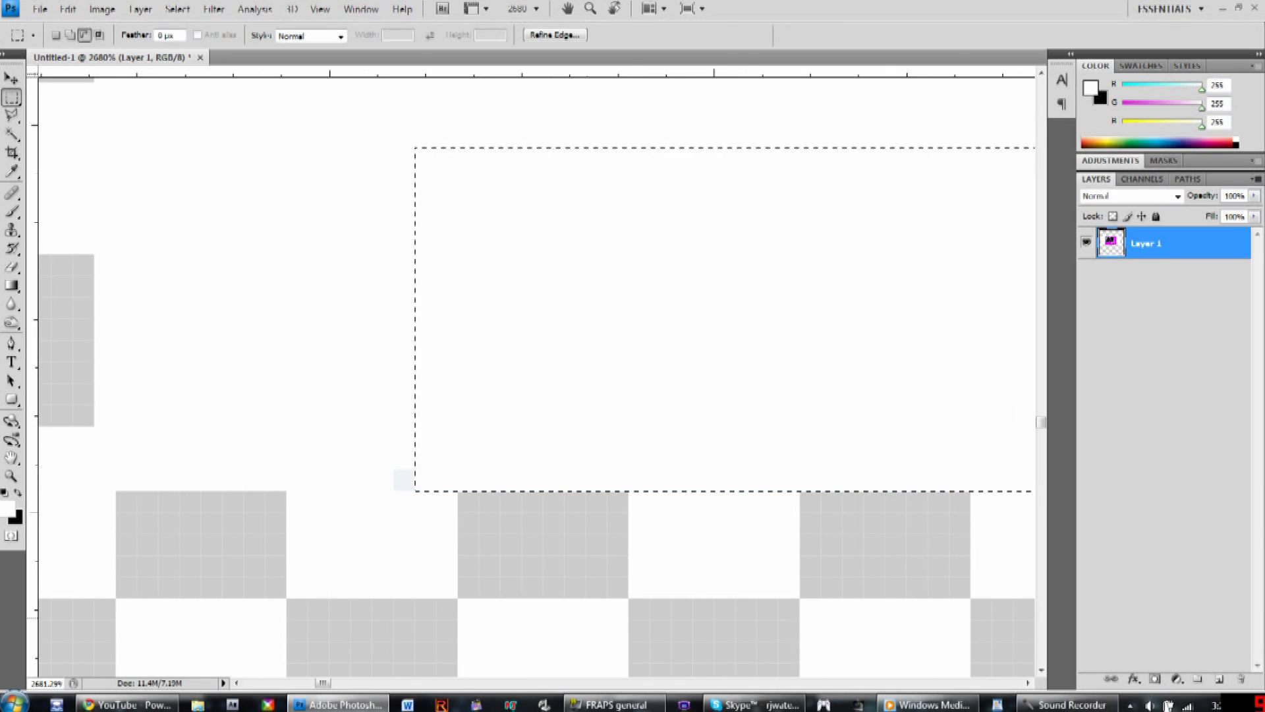
key(ctrl+d)
Move the cropped screenshot so it sits flush in the upper-left corner of the canvas
scroll(553, 443, down, 10)
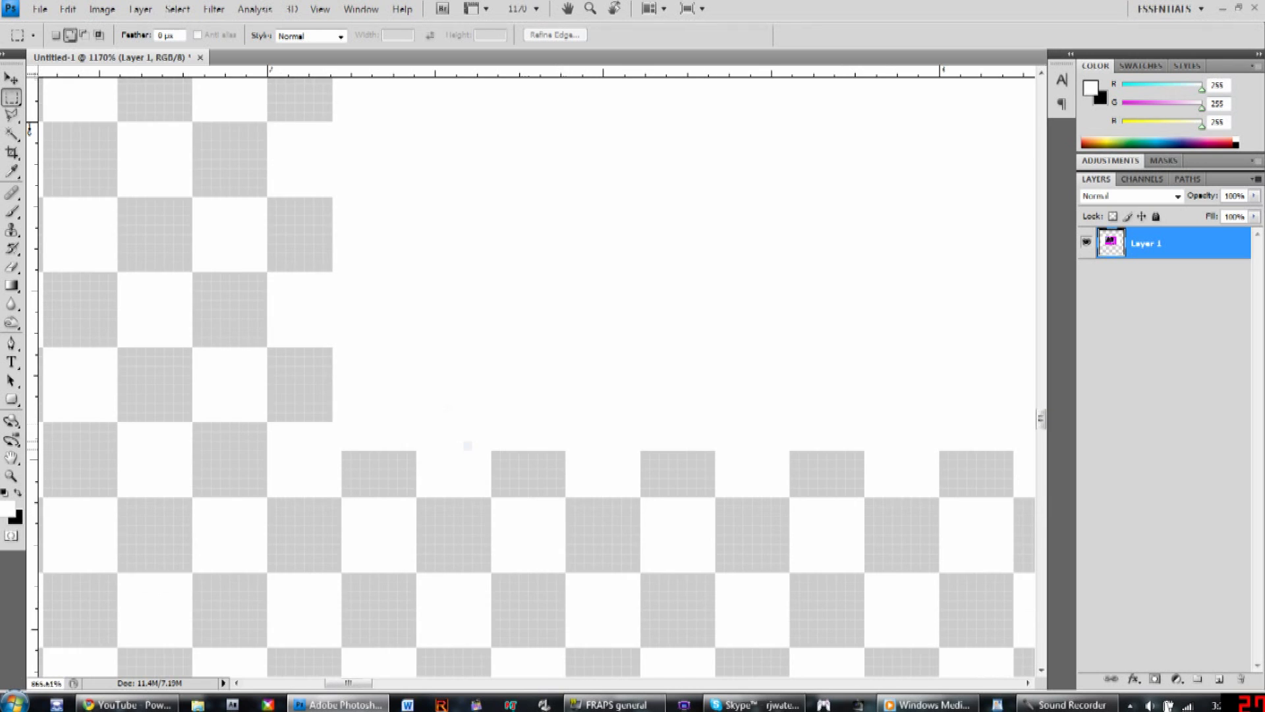
scroll(377, 437, down, 5)
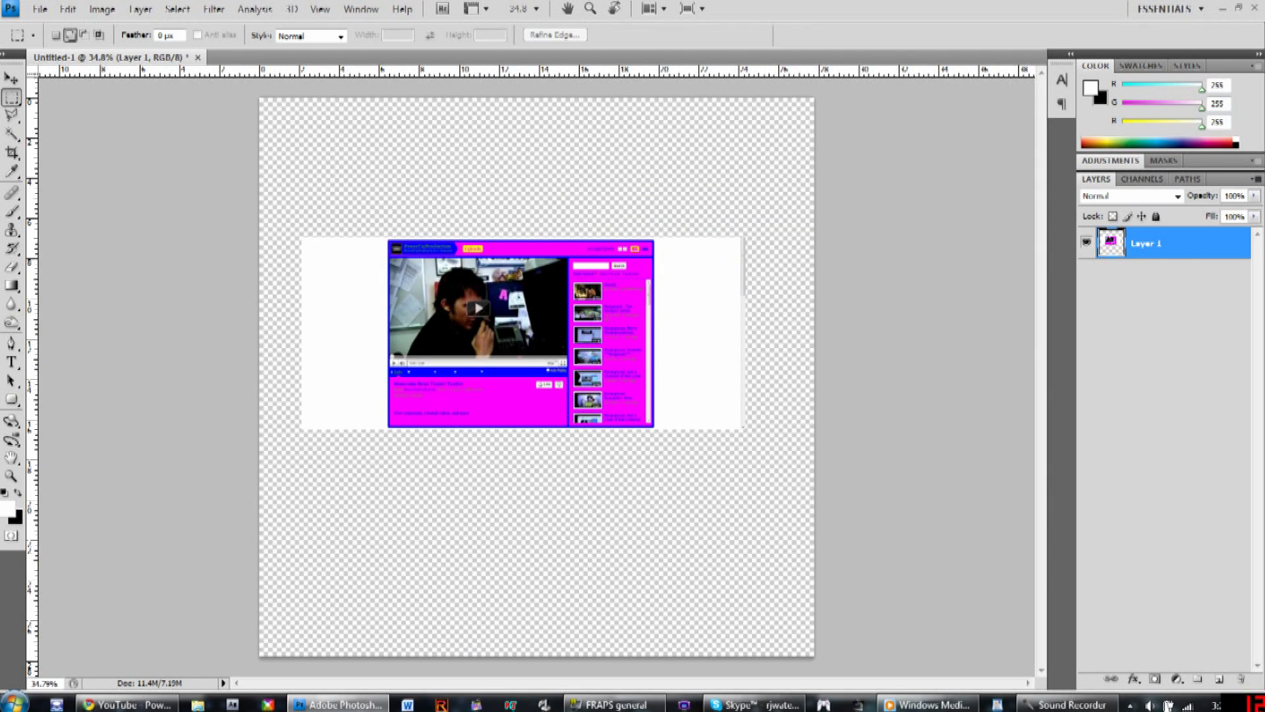
key(v)
drag(479, 307, 477, 194)
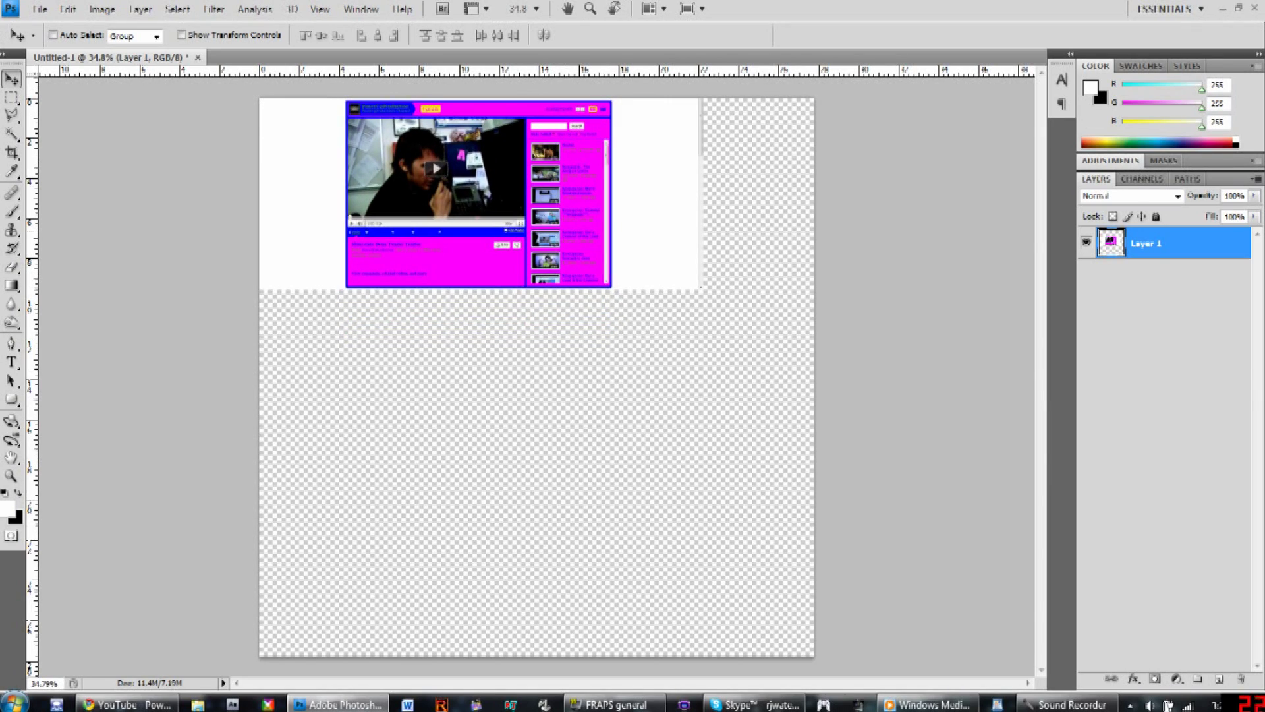
Select the browser scrollbar strip along the screenshot's right side up to its inner edge, delete it and clear the selection
scroll(766, 156, up, 5)
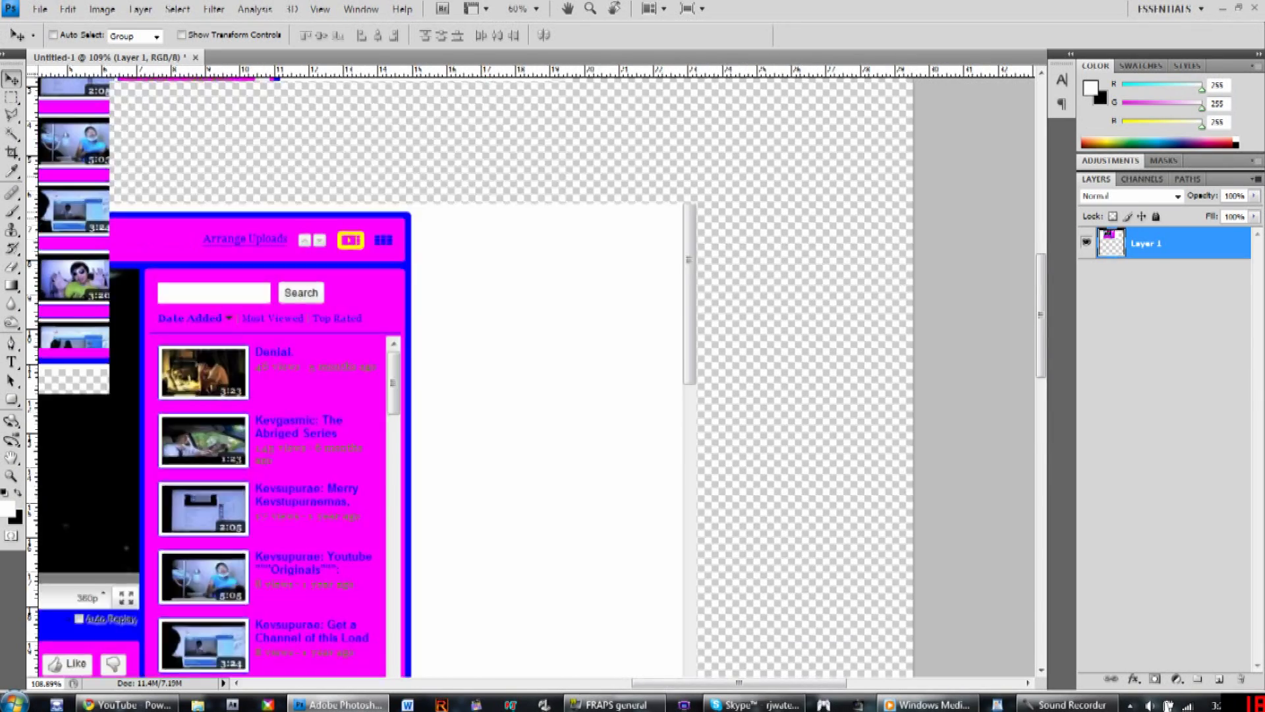
scroll(461, 376, up, 3)
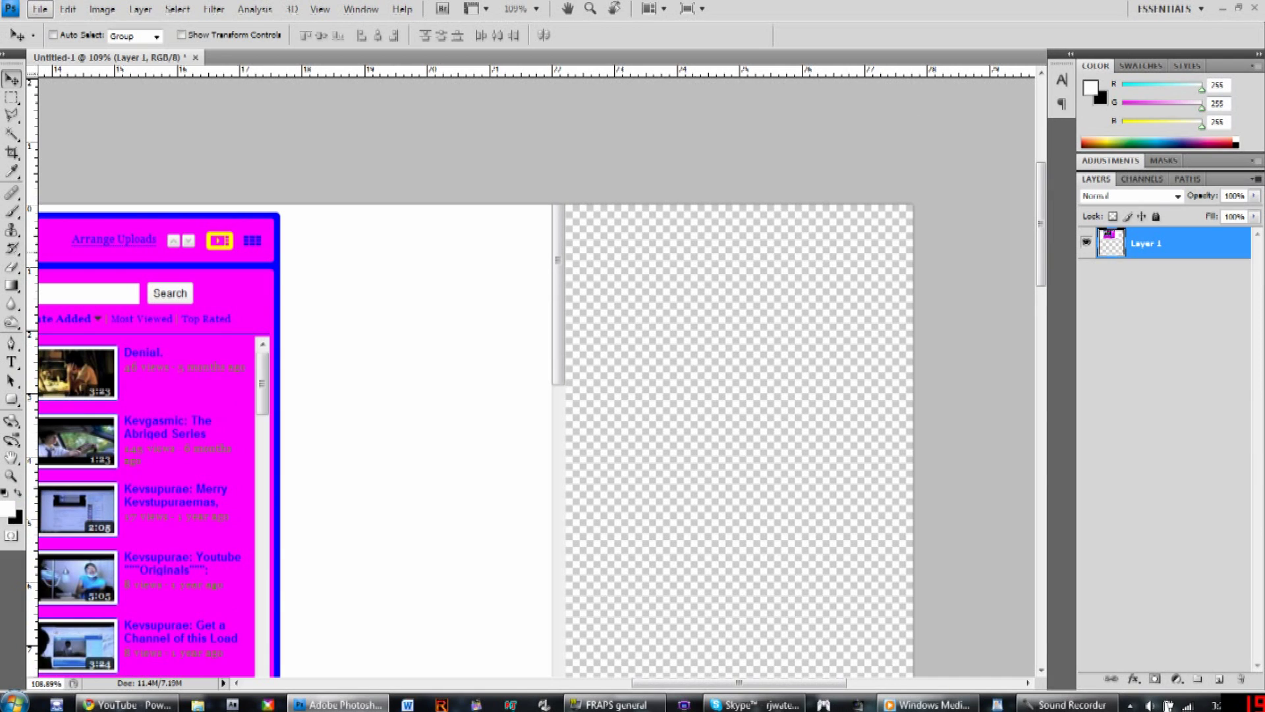
key(m)
drag(642, 386, 558, 570)
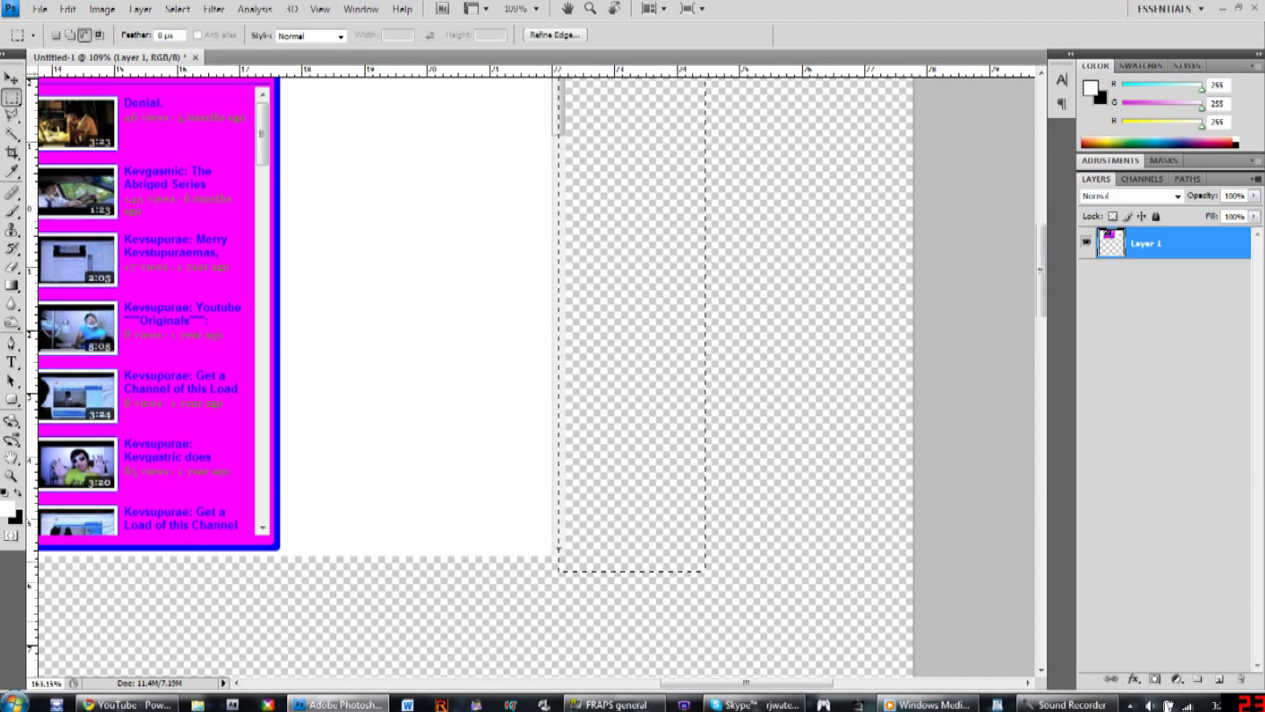
scroll(563, 555, up, 5)
key(Left)
key(Left)
key(Left)
key(Left)
key(Left)
key(Left)
key(Left)
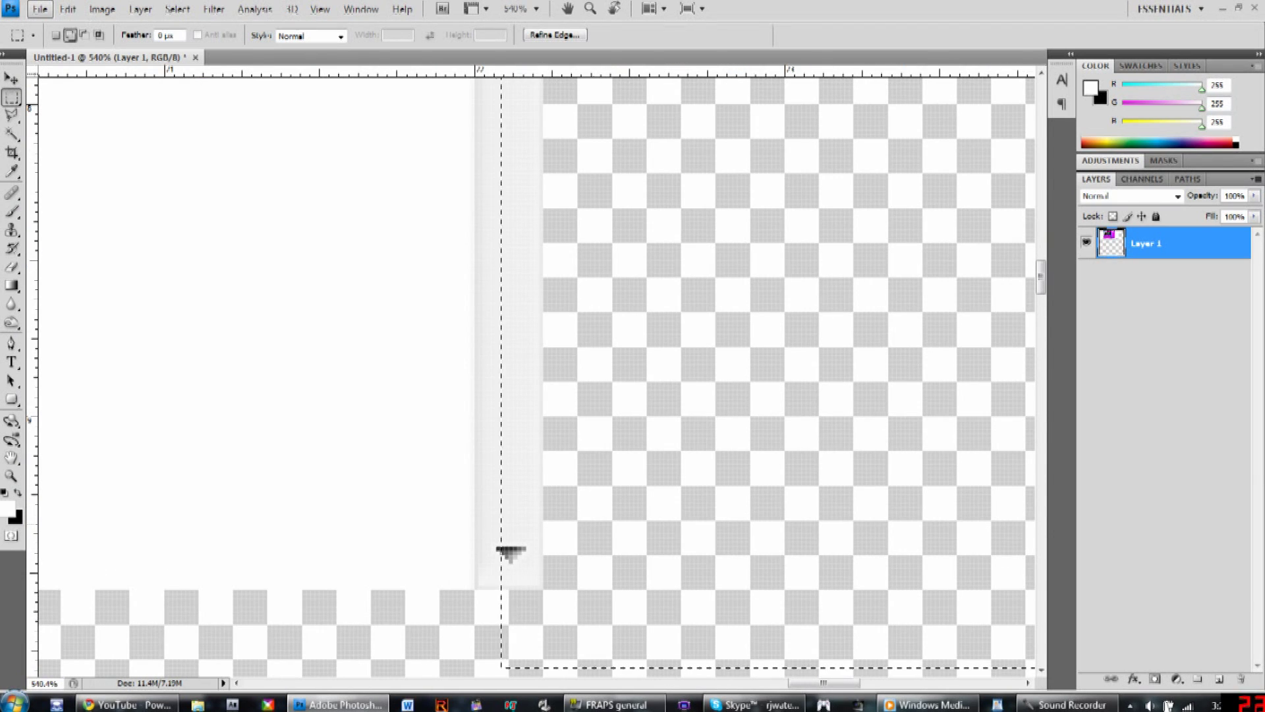
key(Left)
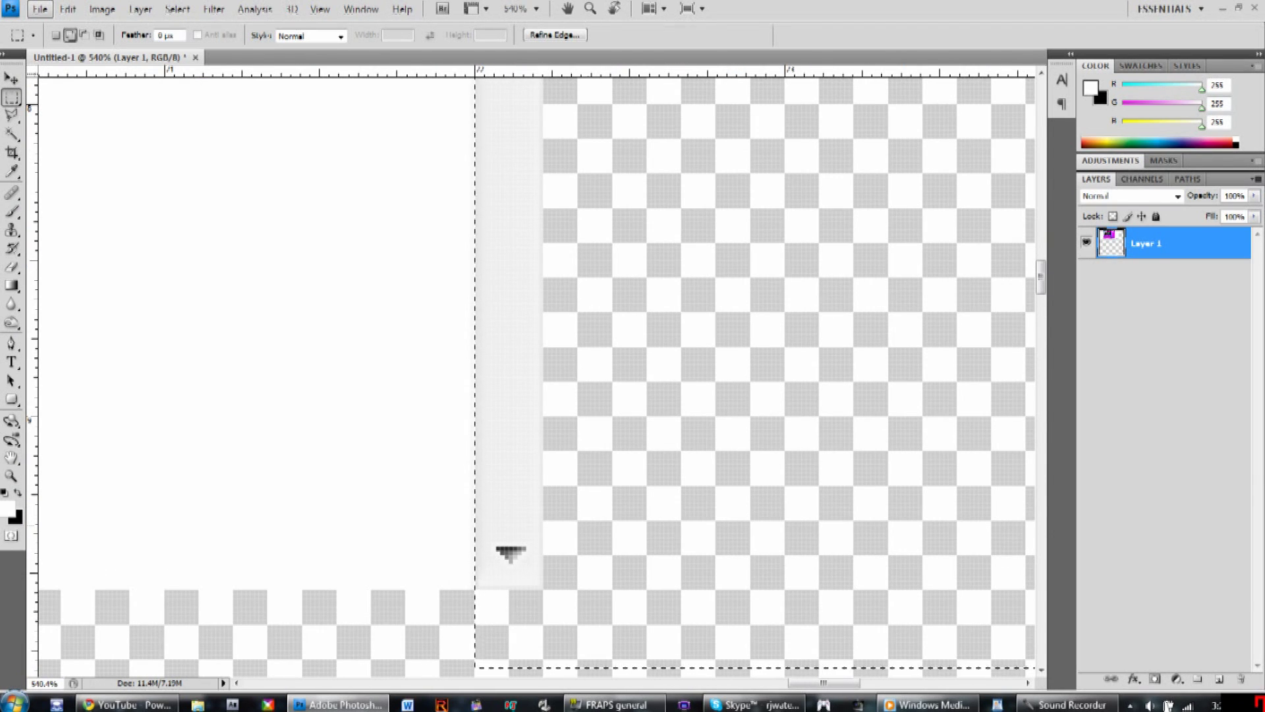
key(Delete)
key(ctrl+d)
Crop the canvas to the screenshot's width, keeping its full height and extending it slightly past the lower edge
scroll(564, 499, down, 5)
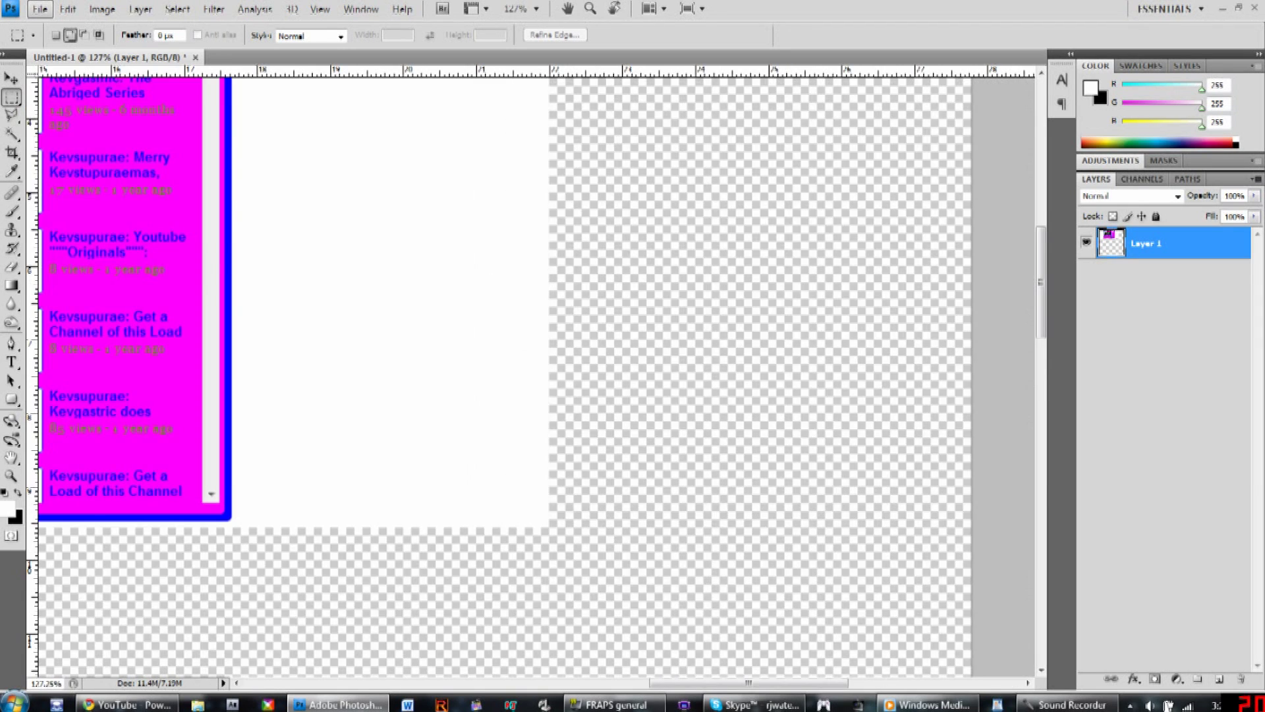
scroll(537, 375, down, 1)
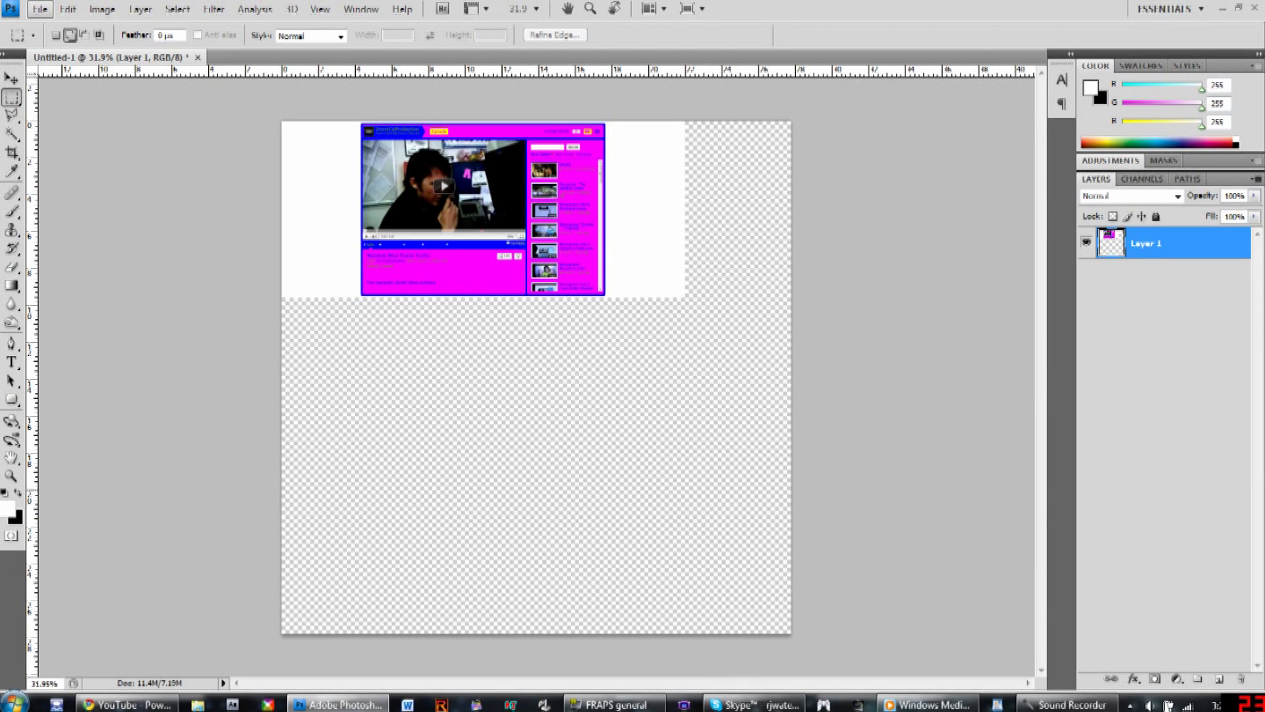
key(c)
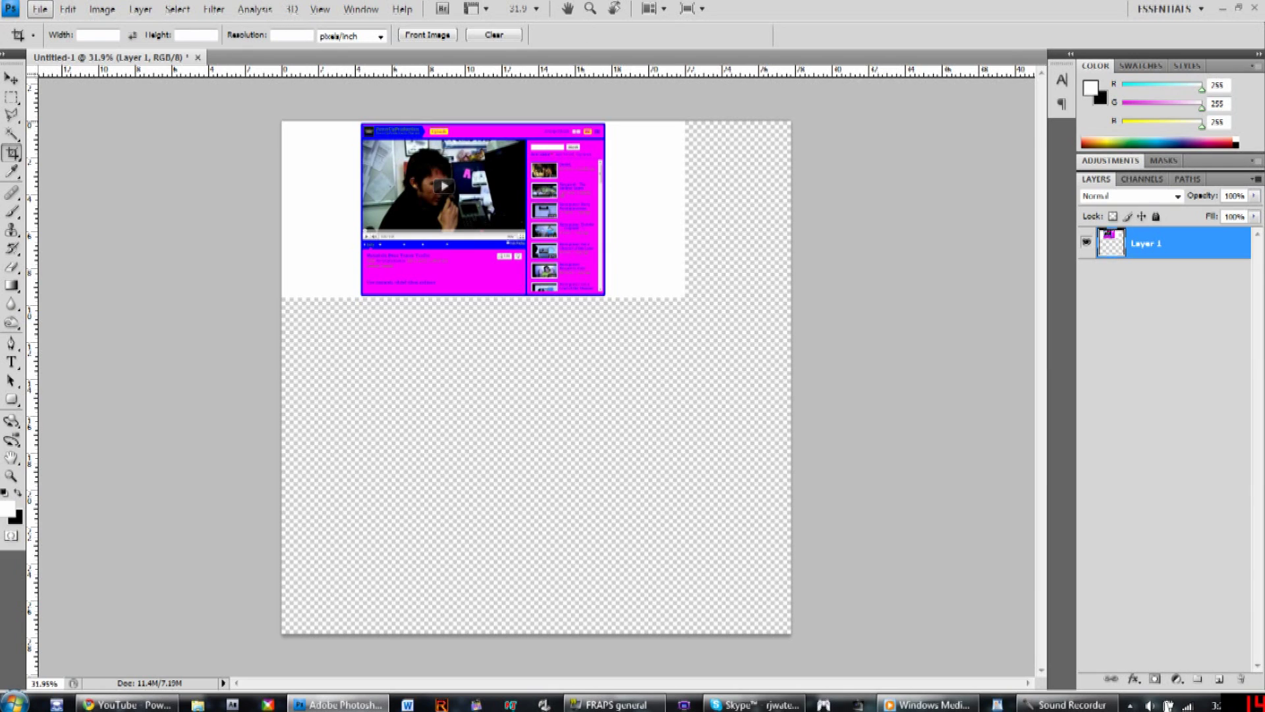
mouse_move(707, 340)
mouse_down()
mouse_move(486, 250)
mouse_move(282, 122)
mouse_up()
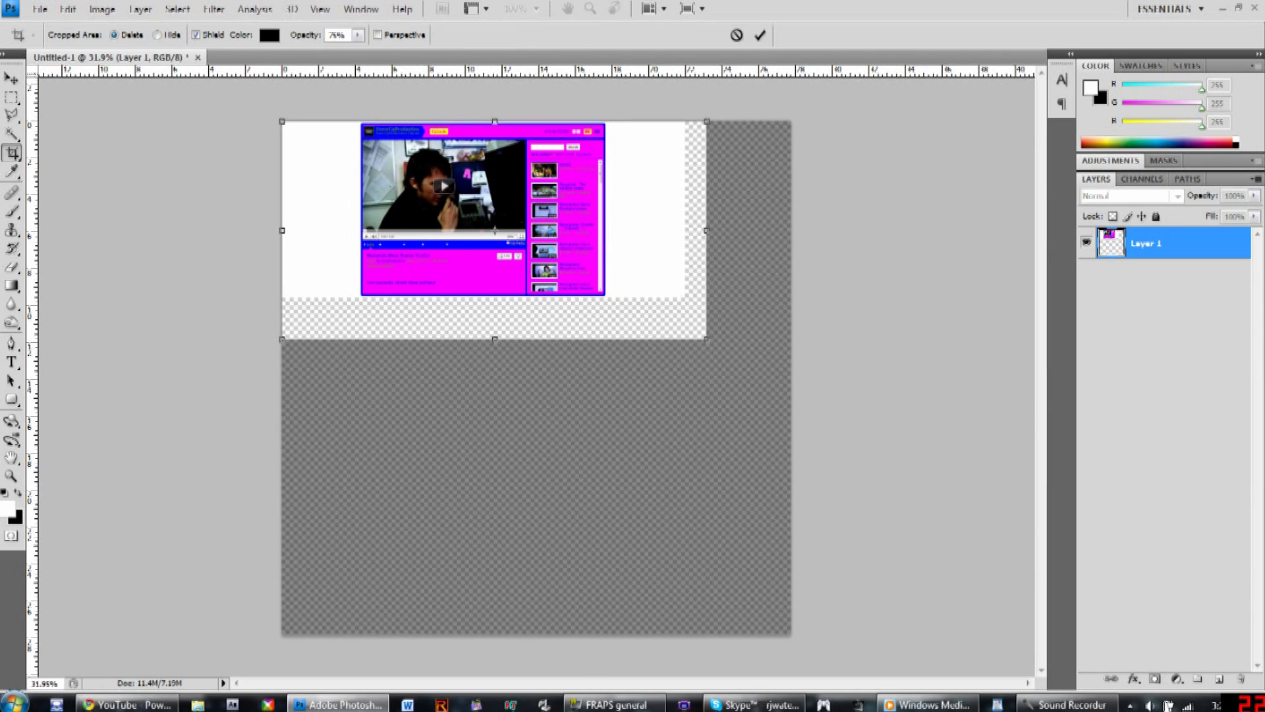
drag(707, 230, 684, 230)
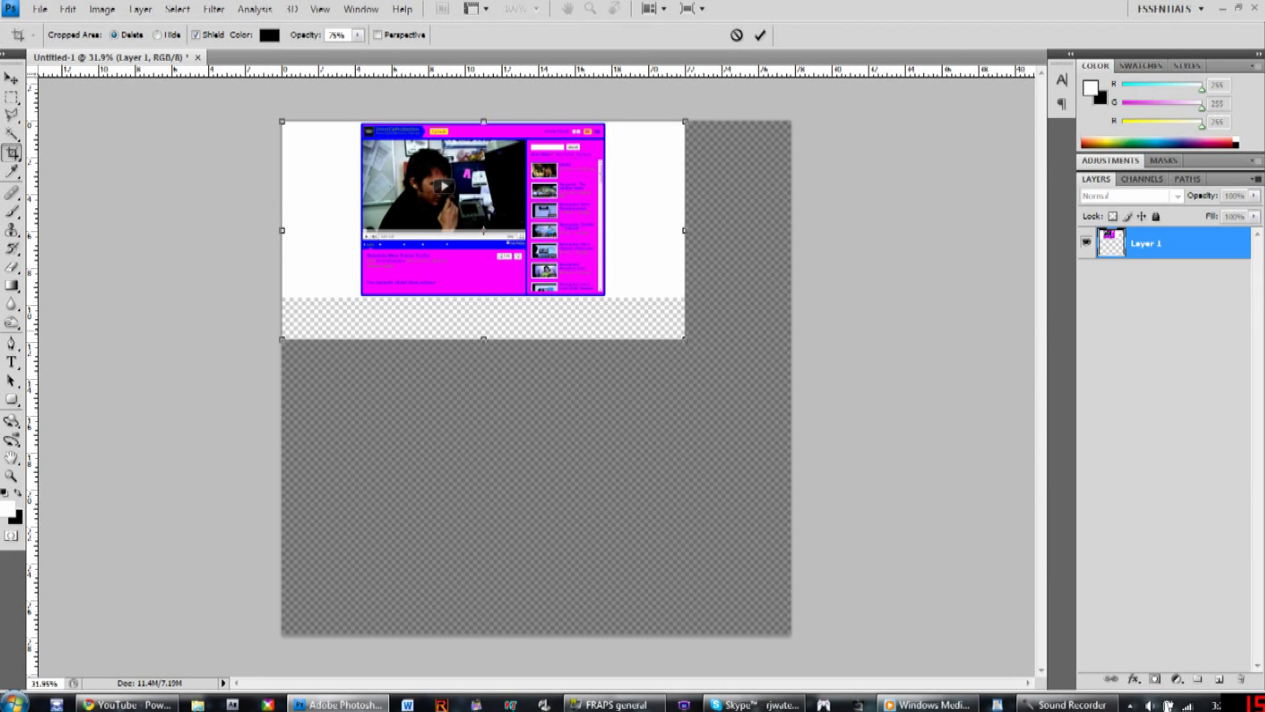
drag(483, 339, 483, 351)
drag(484, 624, 483, 666)
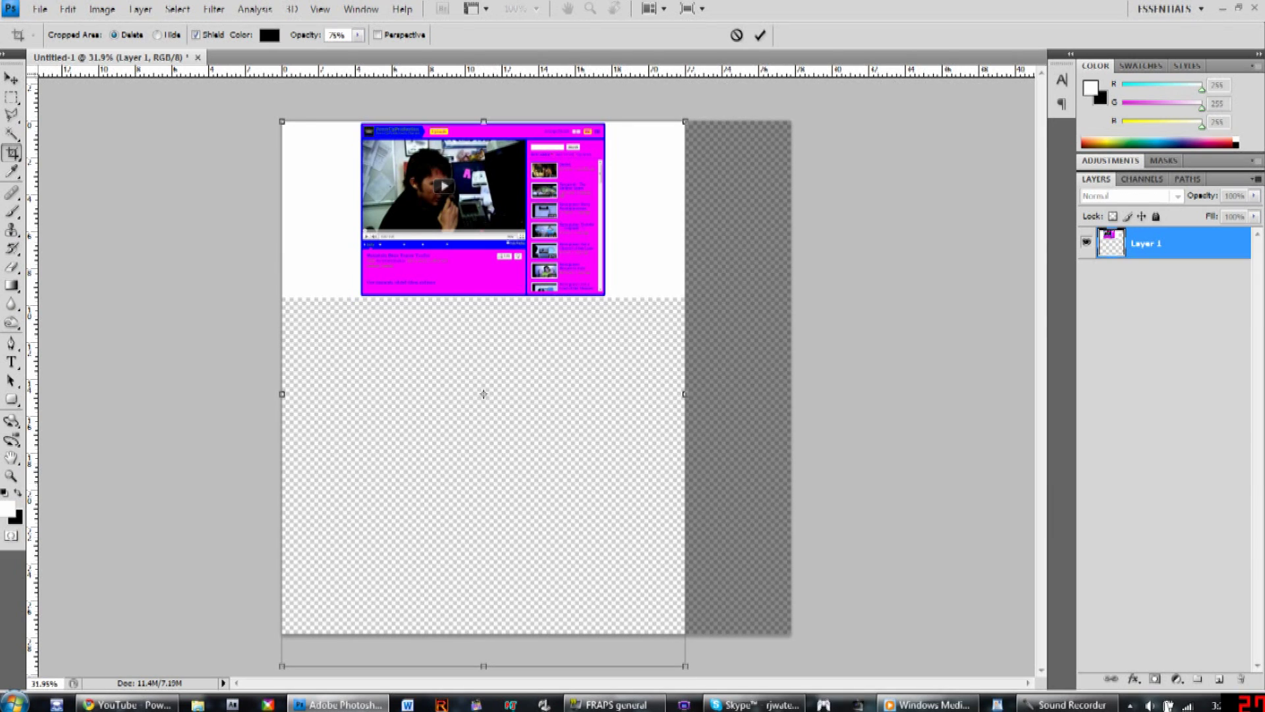
key(Return)
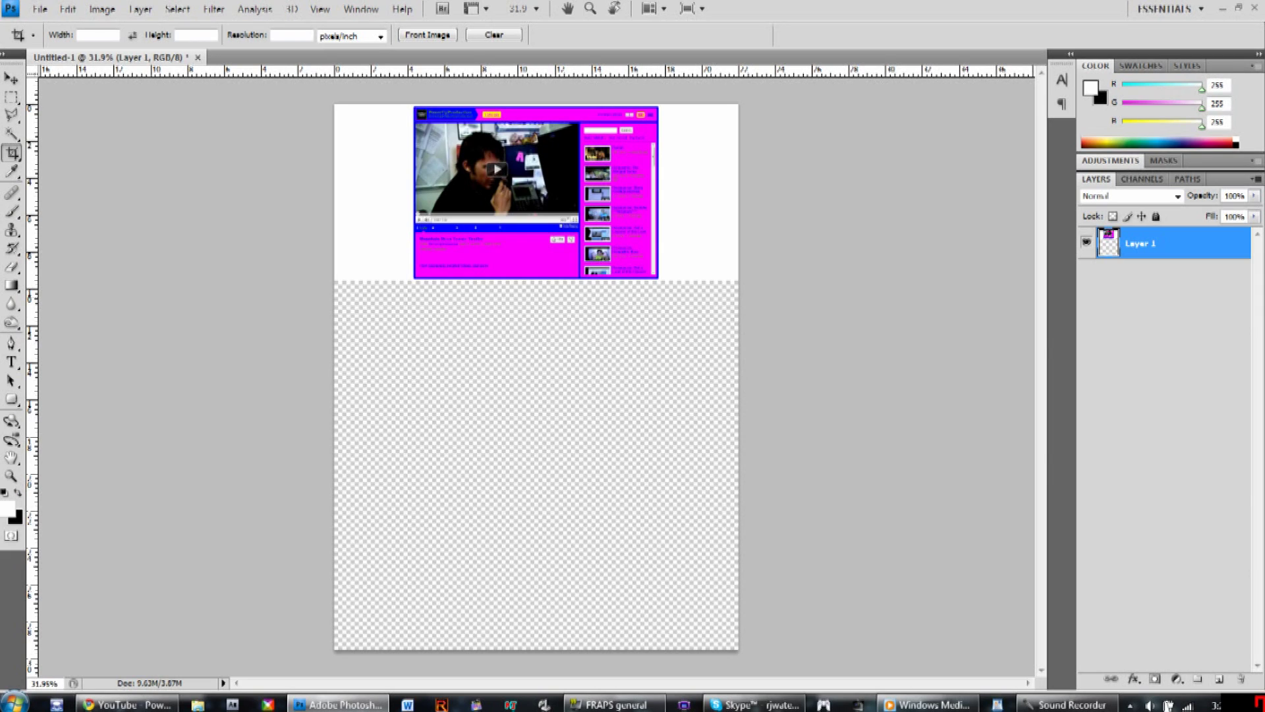
Compare with the channel page in the browser and examine the screenshot's lower edge, where the page has to continue
key(alt+Tab)
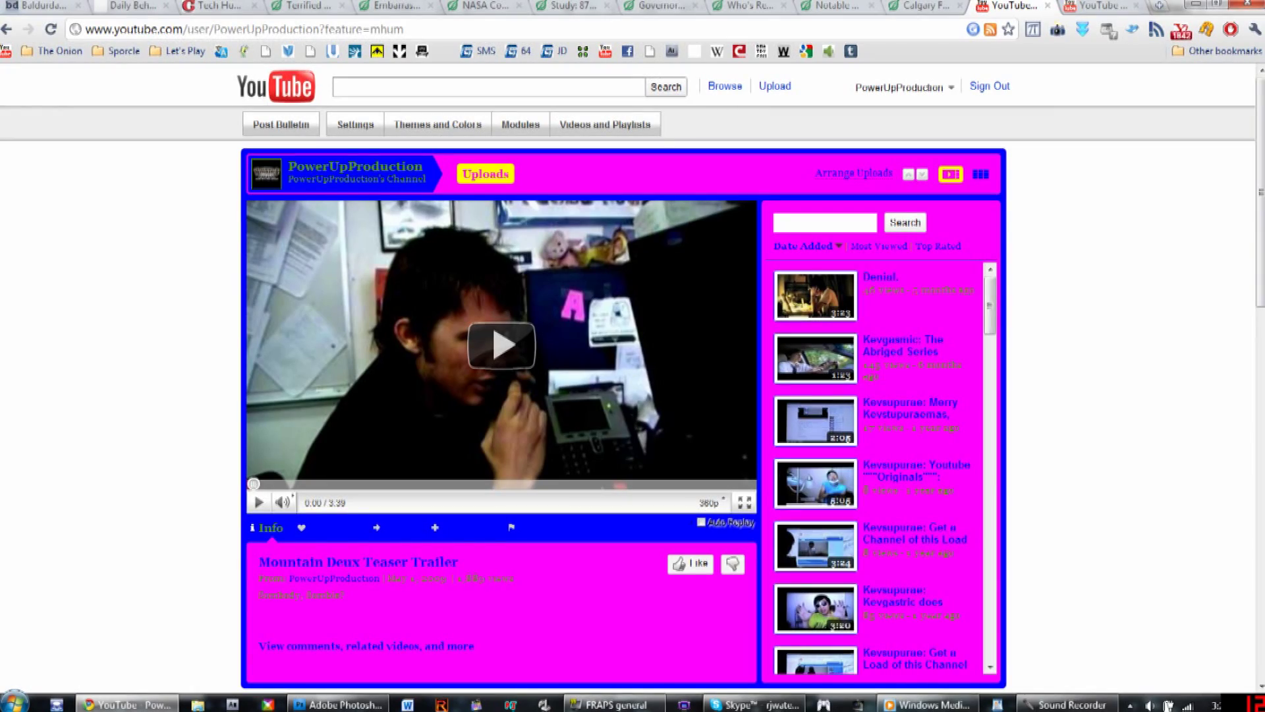
key(alt+Tab)
scroll(652, 260, up, 10)
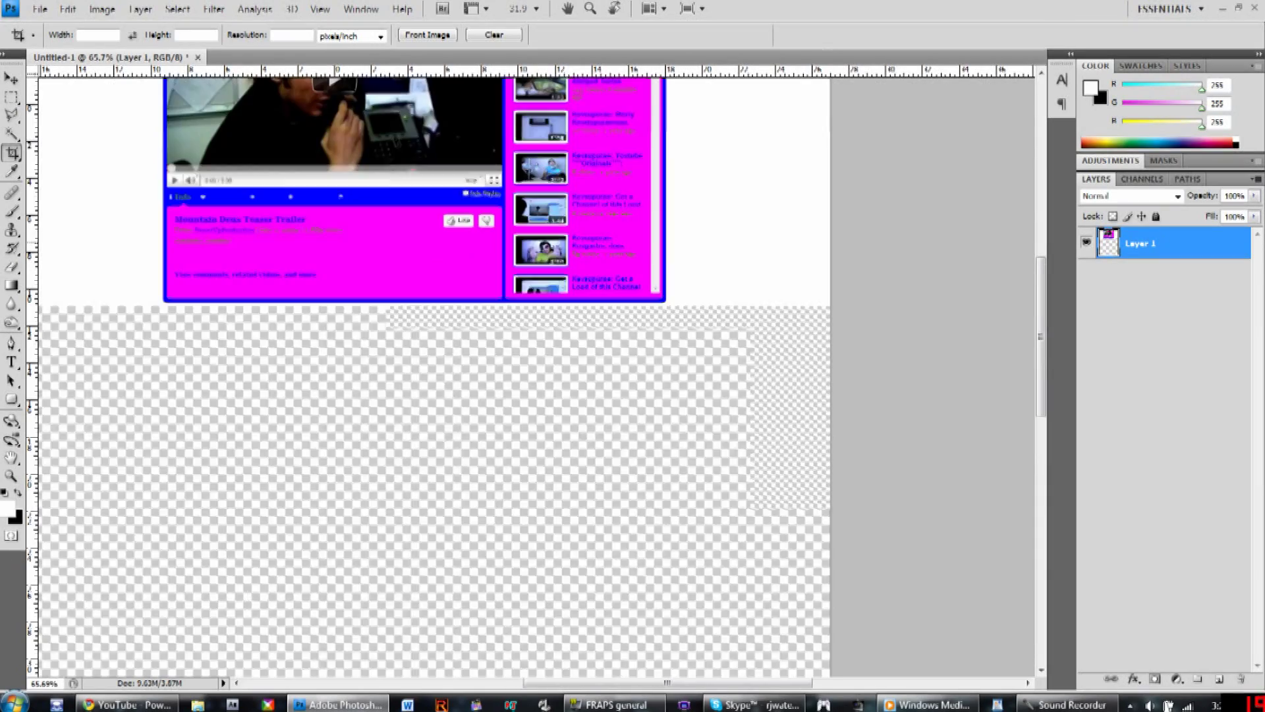
scroll(652, 263, up, 2)
scroll(633, 402, up, 4)
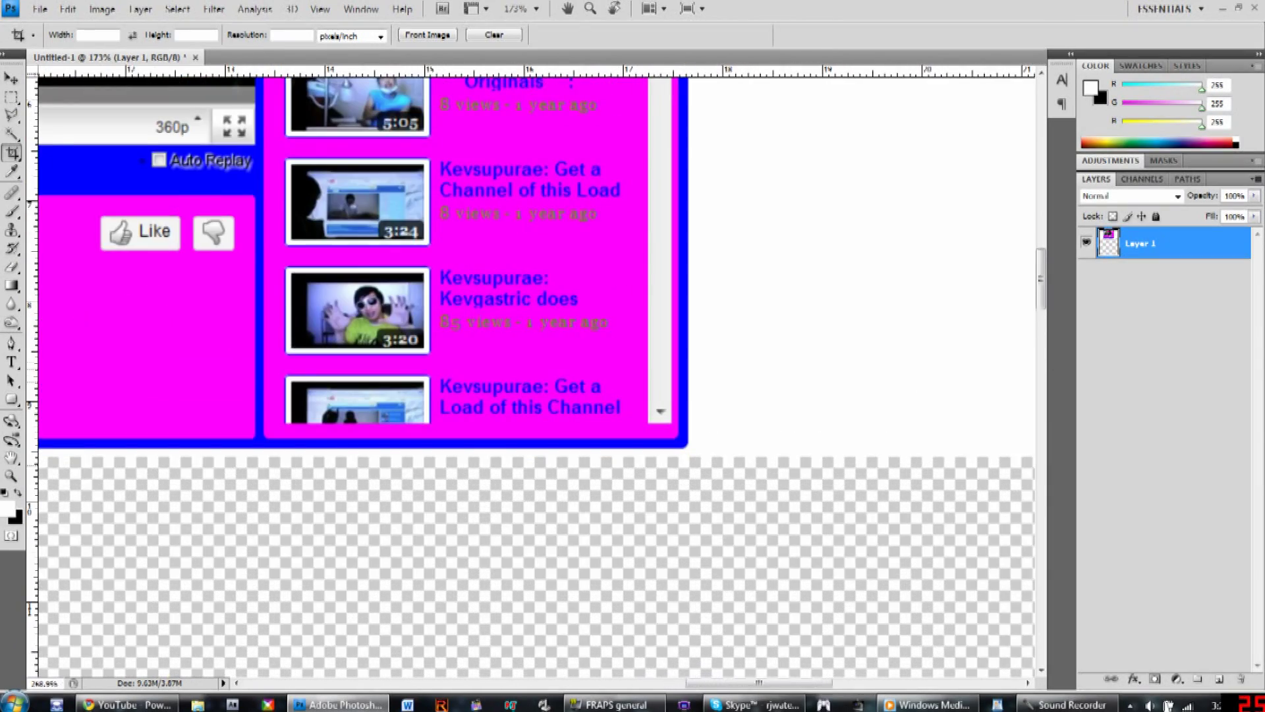
scroll(536, 377, left, 15)
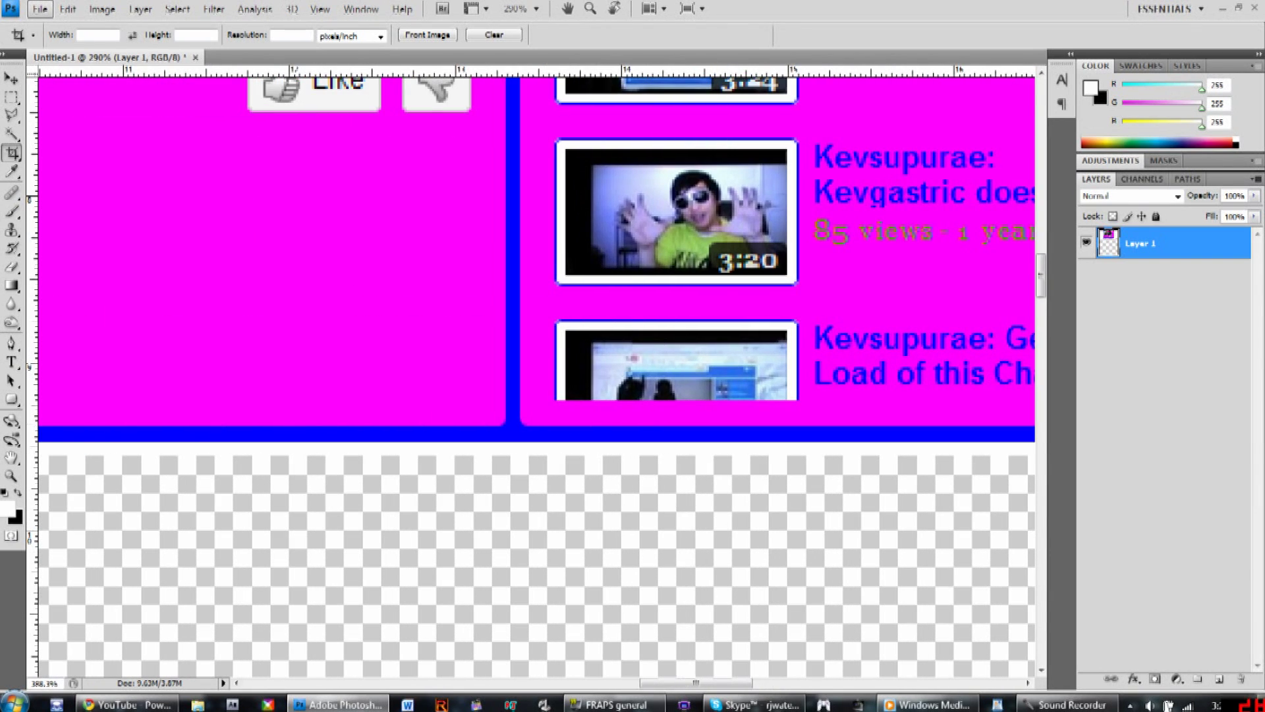
scroll(527, 421, up, 1)
scroll(527, 395, down, 5)
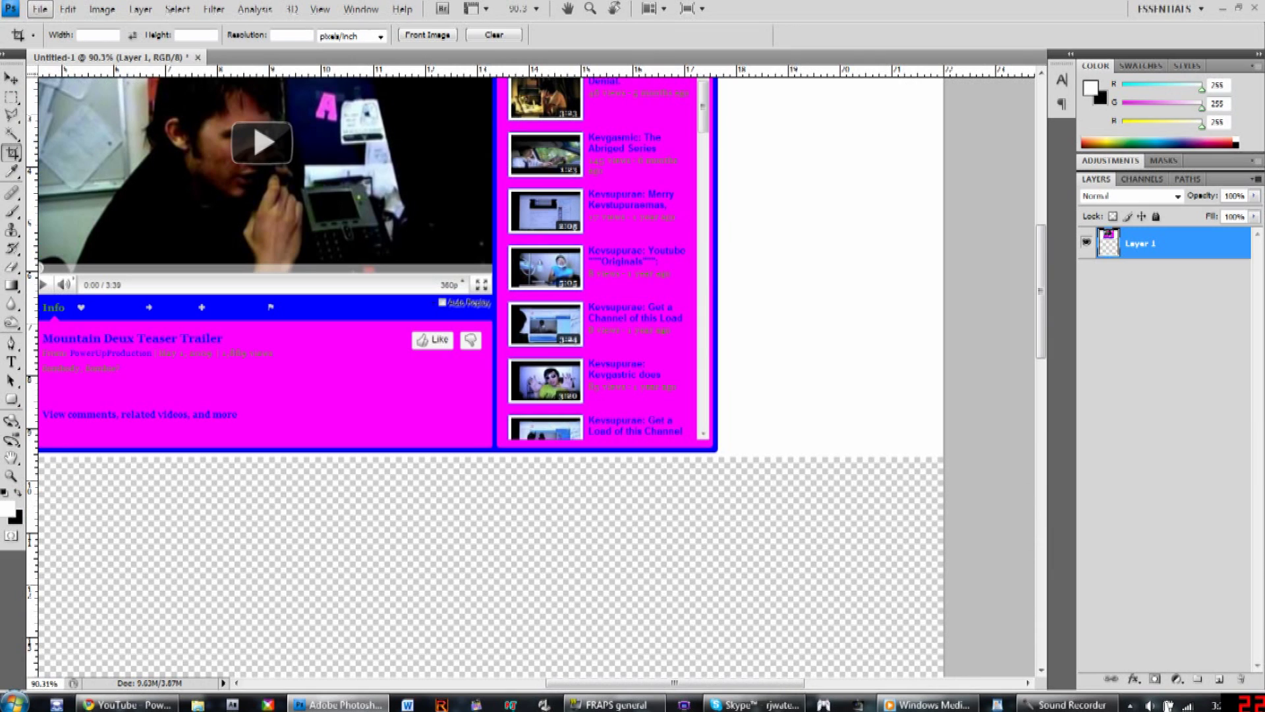
scroll(376, 264, up, 2)
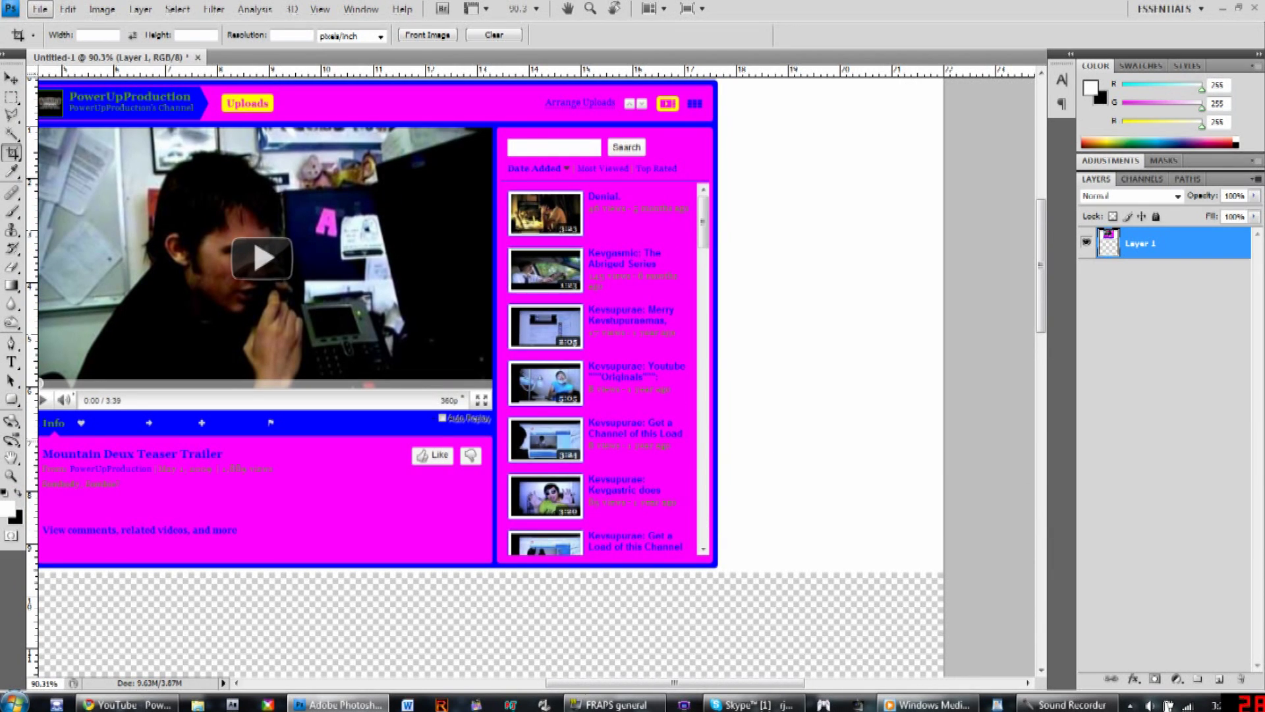
Switch to the browser, capture the channel page's lower part with the profile, recent activity, subscribers and comments, and return to Photoshop
key(alt+Tab)
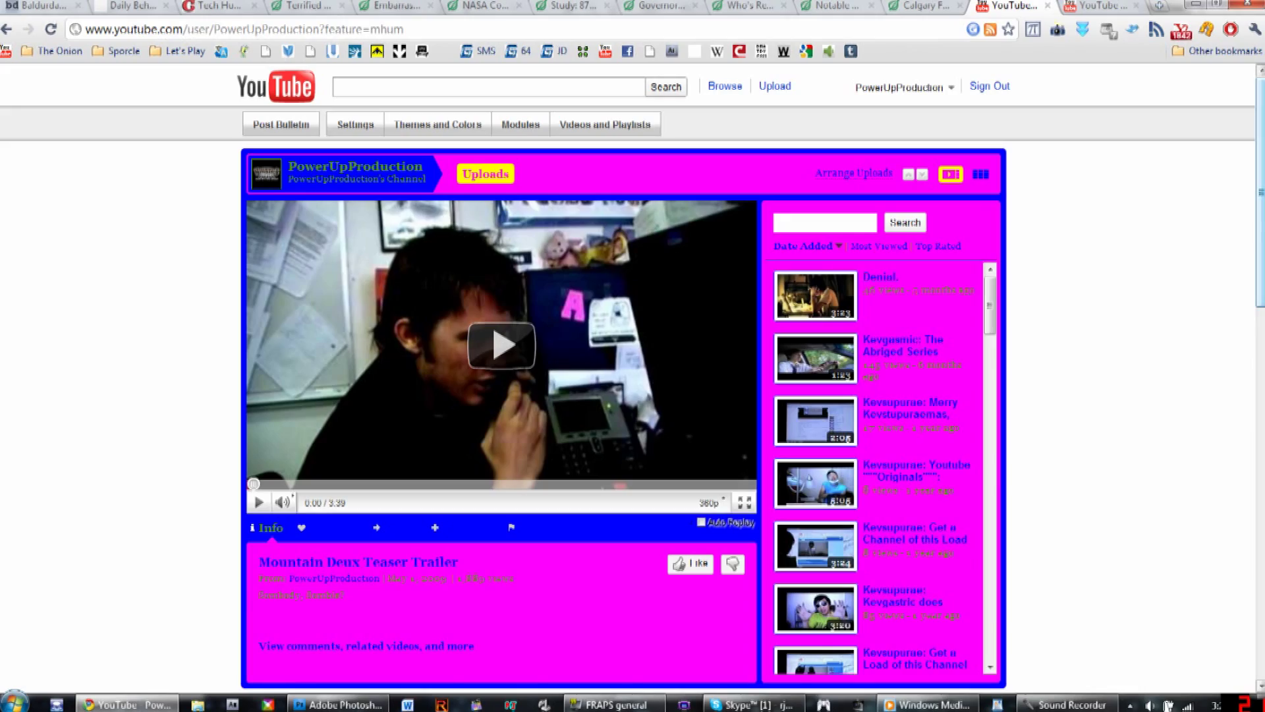
scroll(622, 379, down, 8)
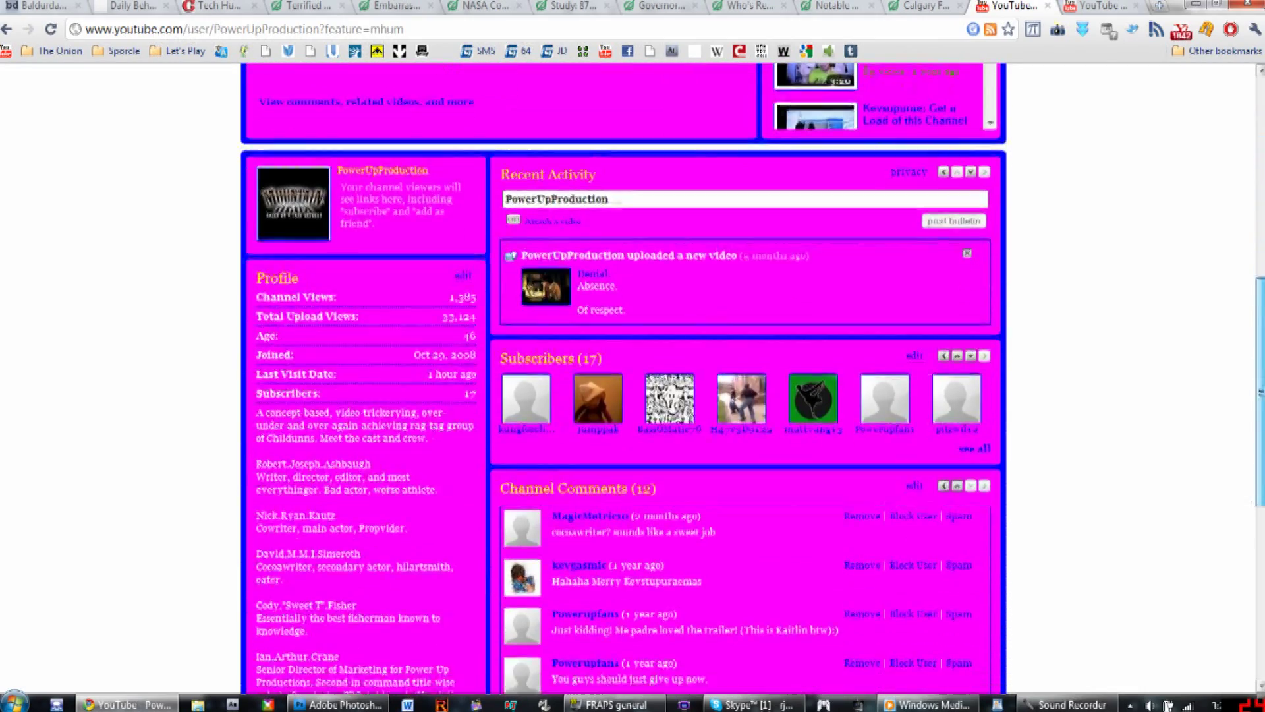
scroll(623, 379, down, 1)
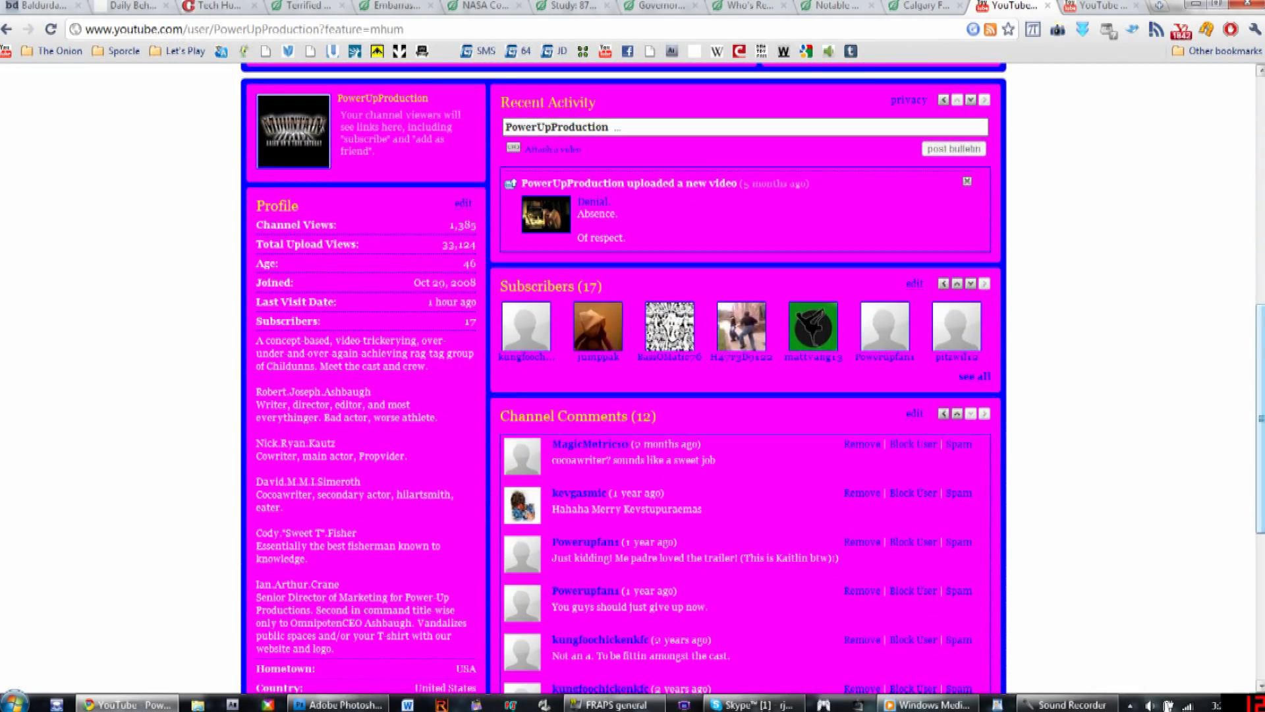
key(alt+Tab)
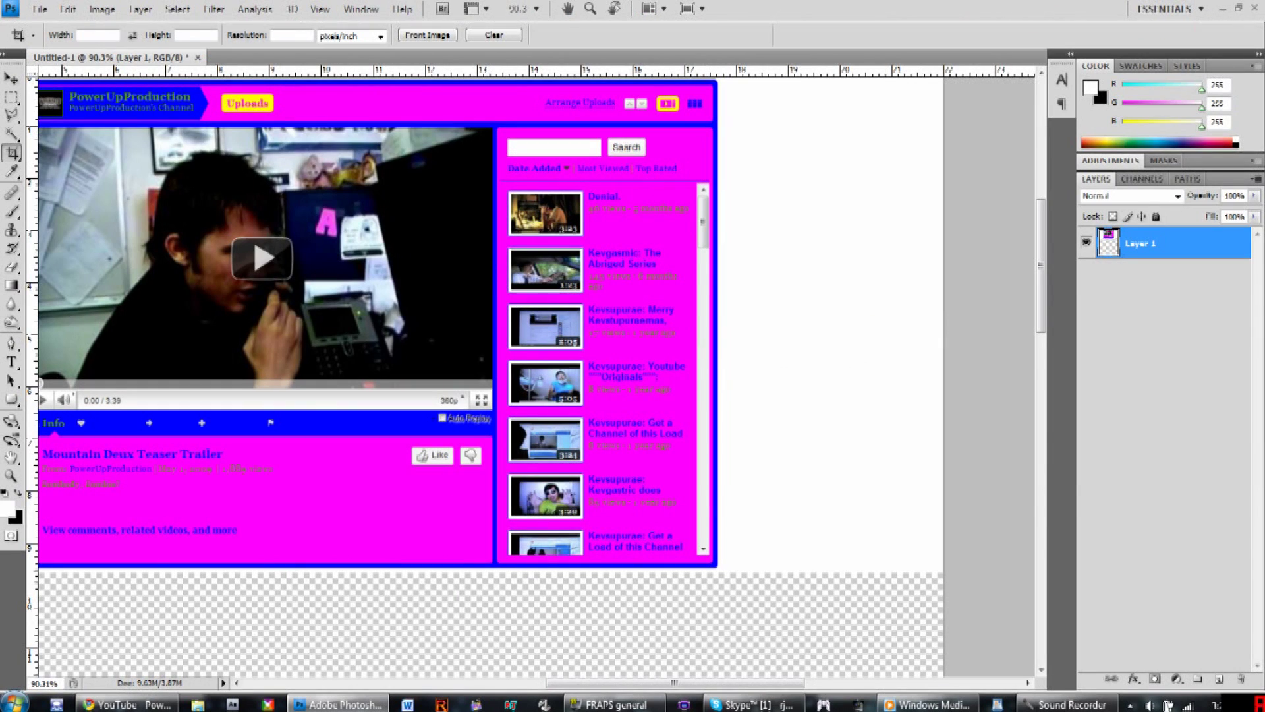
key(alt+Tab)
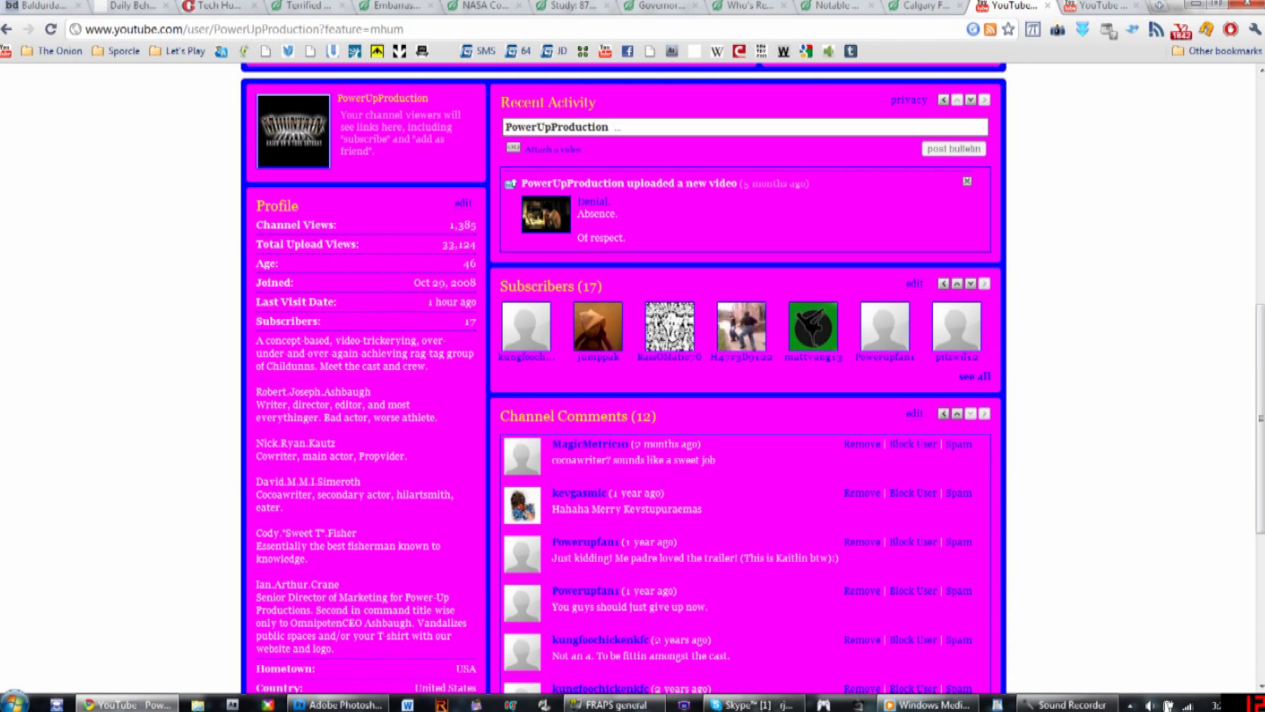
key(alt+Tab)
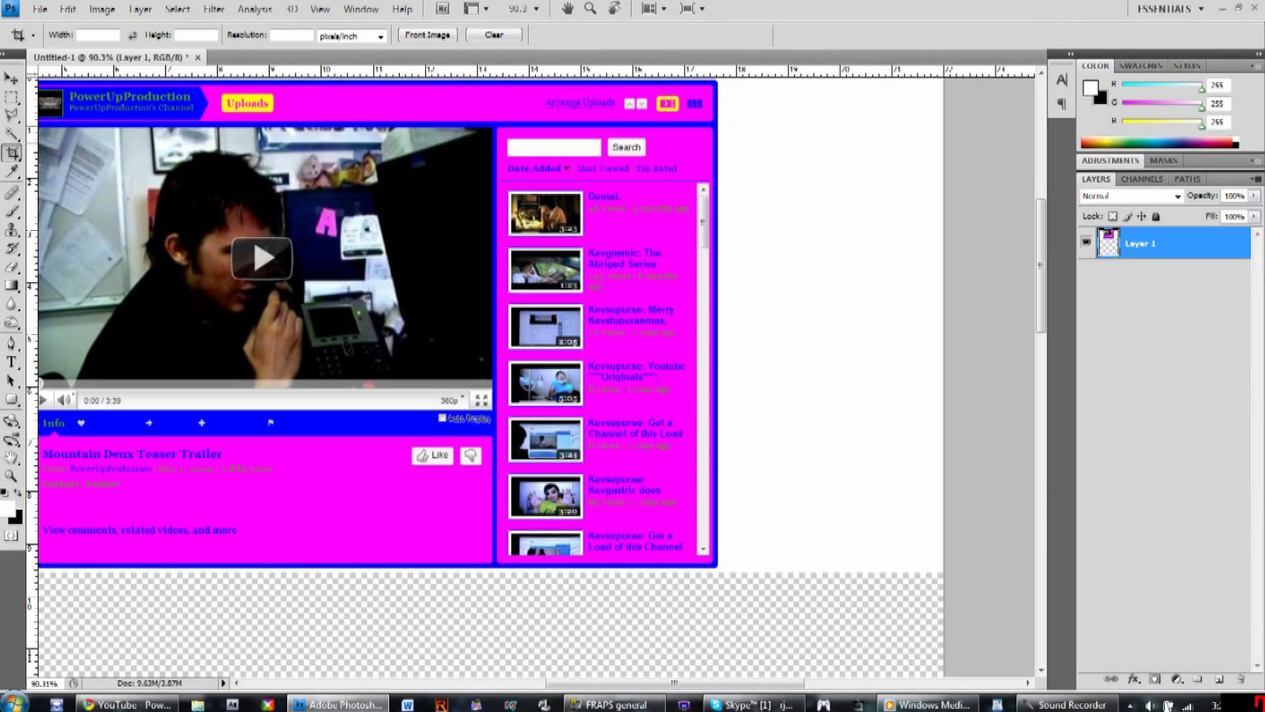
Paste the new page screenshot as a layer and place it beneath the first screenshot's layer
key(ctrl+v)
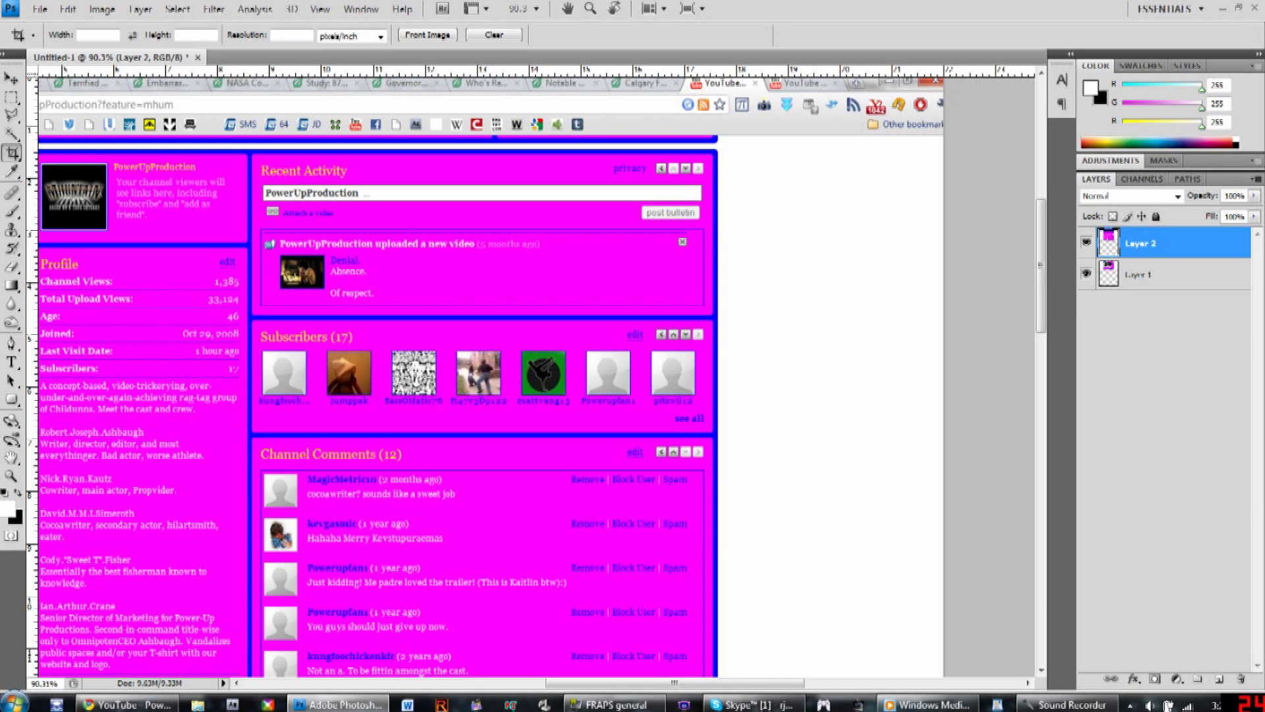
key(ctrl+bracketleft)
scroll(1167, 705, down, 5)
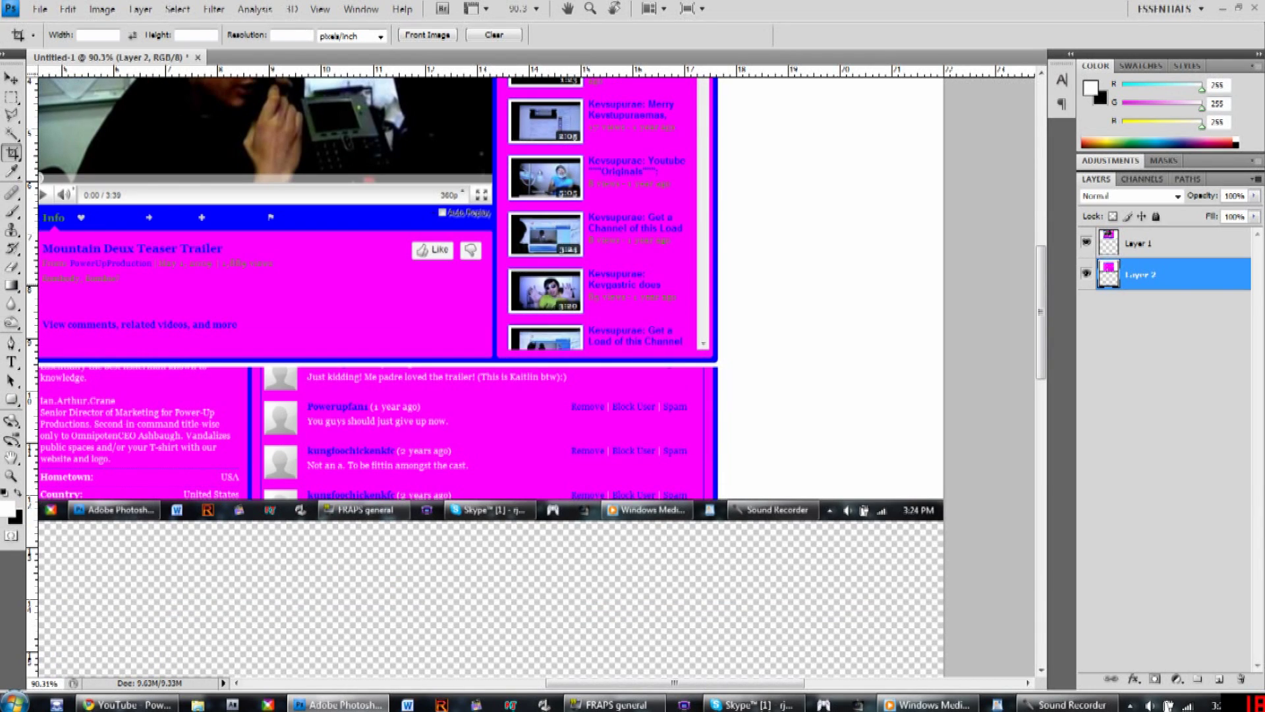
Move the second screenshot's layer straight down so its profile and recent activity sections continue the page below the first screenshot's lower edge
key(v)
key(Down)
key(Down)
key(Down)
key(Down)
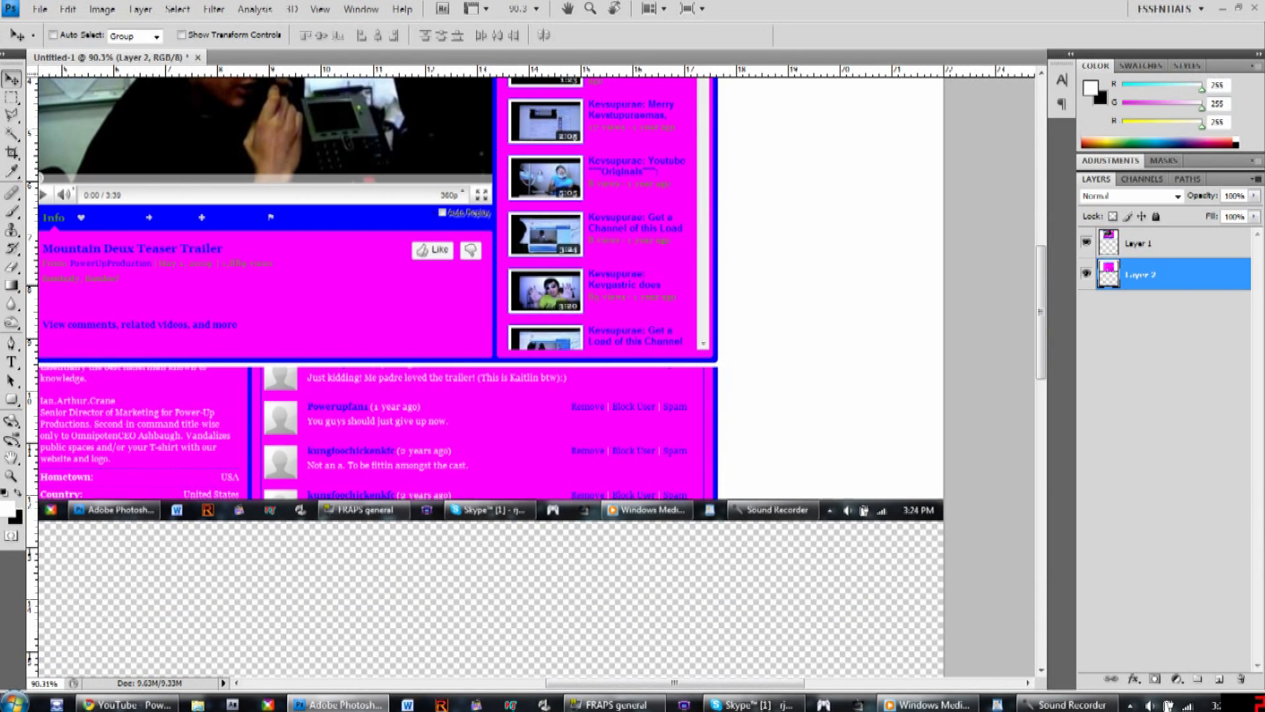
key(Down)
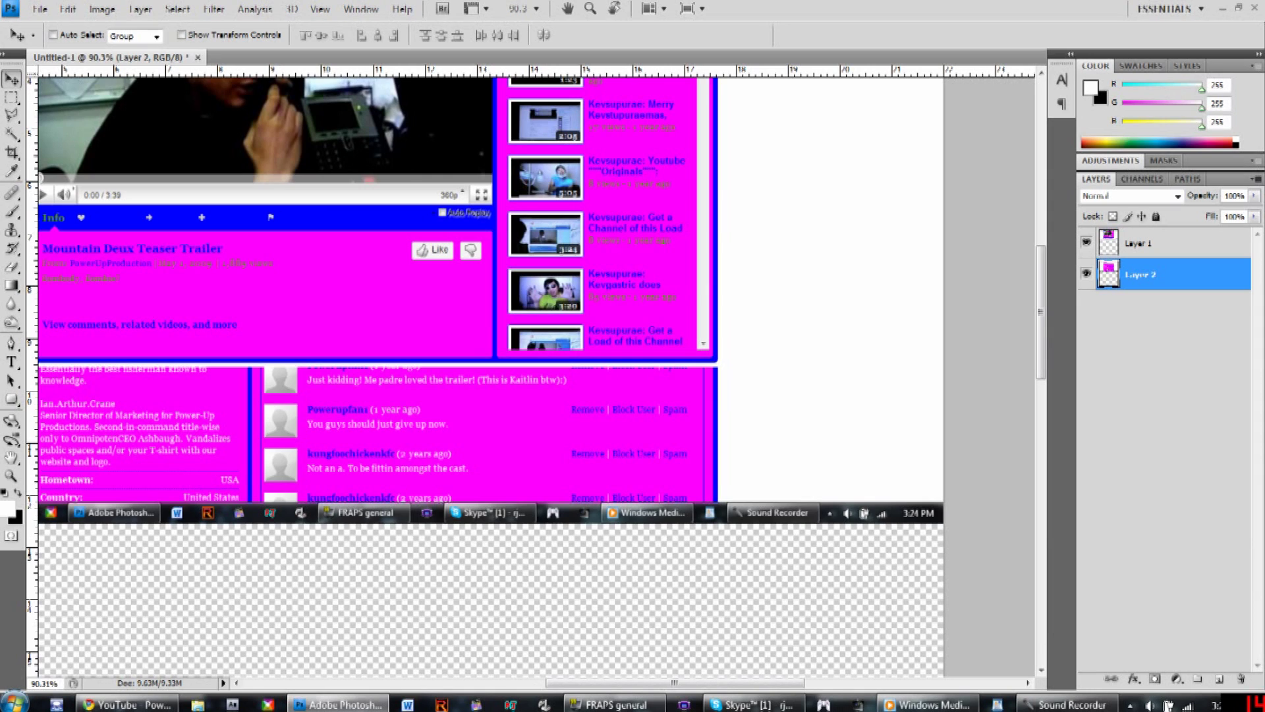
key(Down)
key(Down)
key(Down)
key(Down)
key(Down)
key(Down)
key(Down)
key(Down)
key(Down)
key(Down)
key(Down)
key(Down)
key(Down)
key(Down)
key(Down)
key(Down)
key(Down)
key(Down)
key(Down)
key(Down)
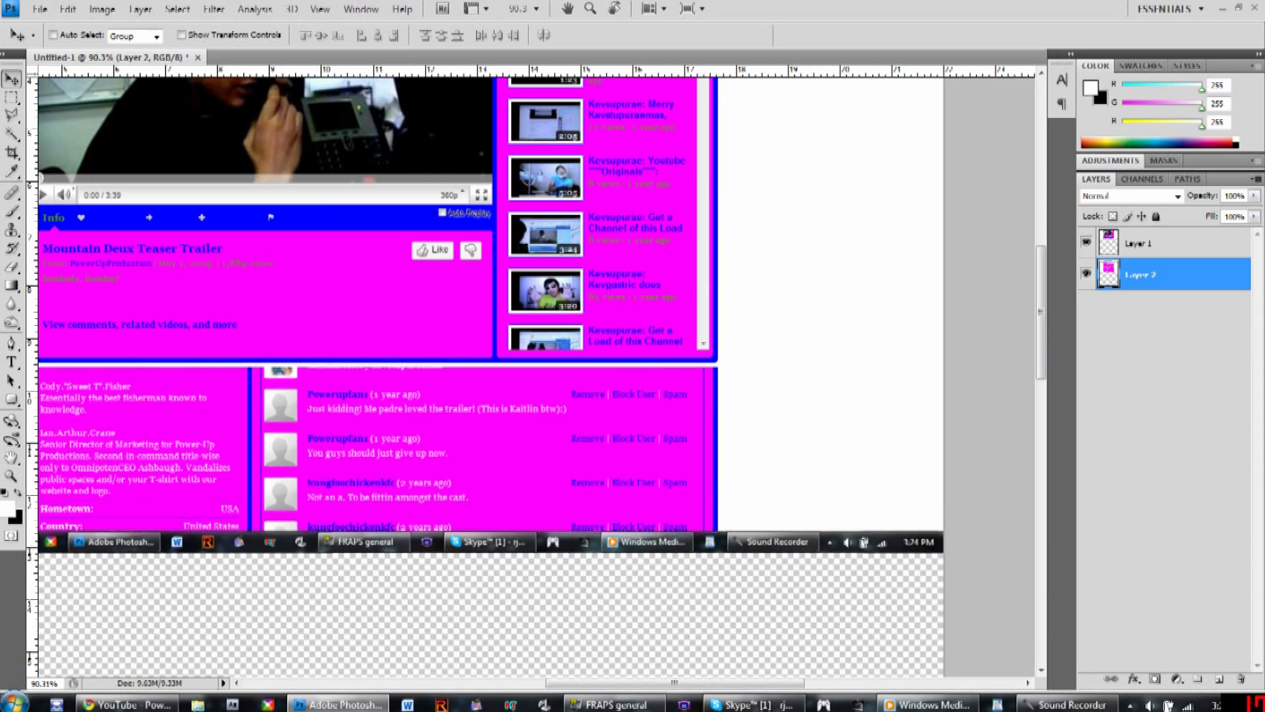
key(Down)
key(Down)
key(Down)
key(Down)
key(Down)
key(Down)
key(Down)
key(Down)
key(Down)
key(Down)
key(Down)
key(Down)
key(Down)
key(Down)
key(Down)
key(Down)
key(Down)
key(Down)
key(Down)
key(Down)
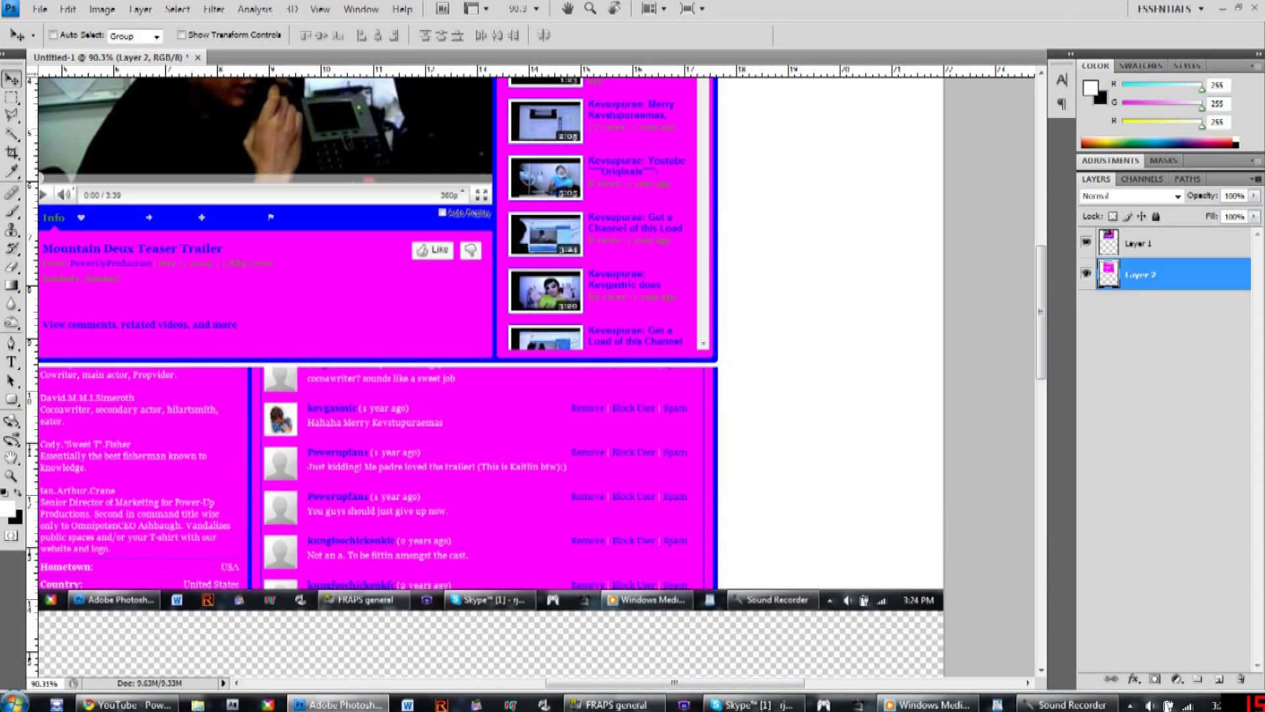
key(Down)
key(Down)
key(Down)
key(Down)
key(Down)
key(Down)
key(Down)
key(Down)
key(Down)
key(Down)
key(Down)
key(Down)
key(Down)
key(Down)
key(Down)
key(Down)
key(Down)
key(Down)
key(Down)
key(Down)
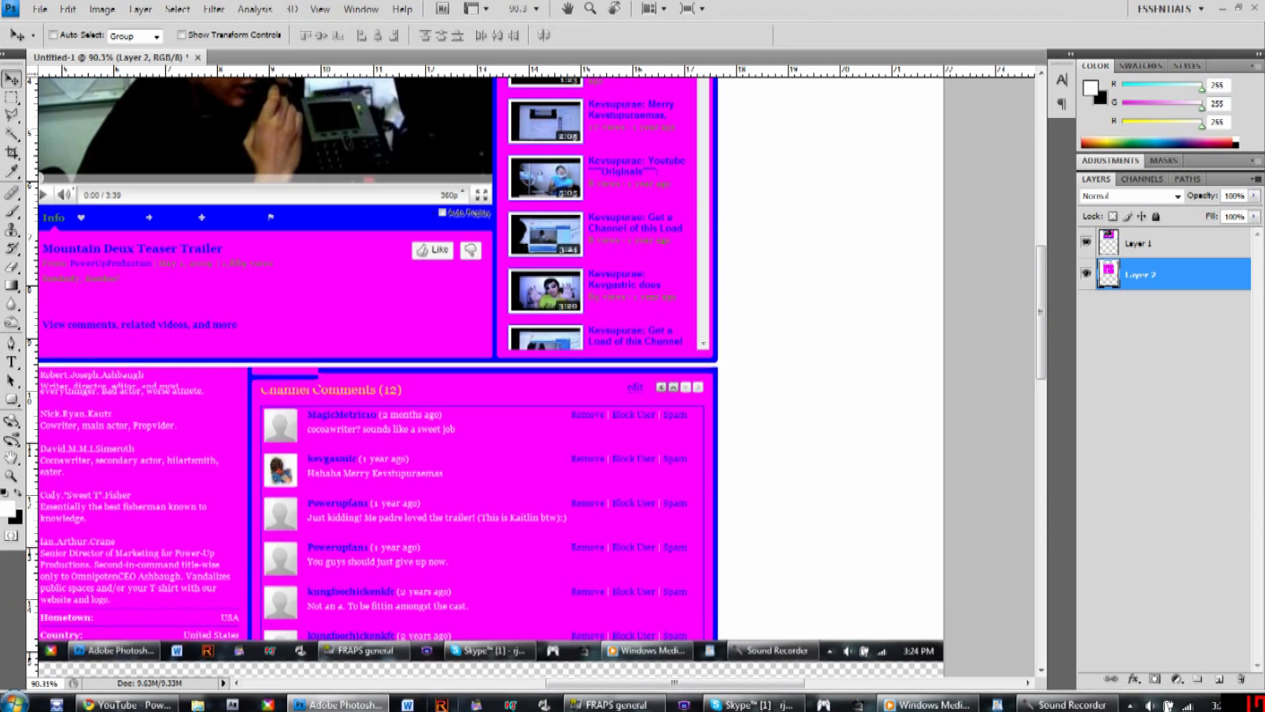
key(Down)
key(Down)
key(Down)
key(Down)
key(Down)
key(Down)
key(Down)
key(Down)
key(Down)
key(Down)
key(Down)
key(Down)
key(Down)
key(Down)
key(Down)
key(Down)
key(Down)
key(Down)
key(Down)
key(Down)
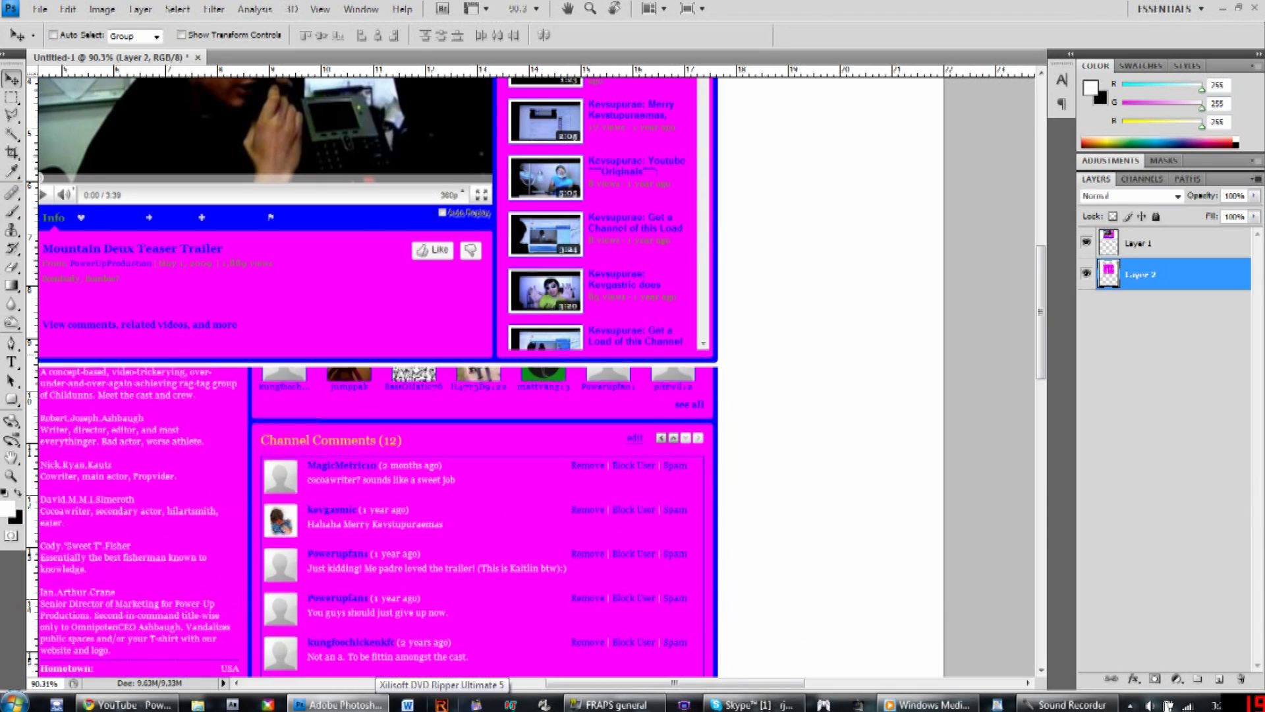
key(Down)
key(Down)
key(Down)
key(Down)
key(Down)
key(Down)
key(Down)
key(Down)
key(Down)
key(Down)
key(Down)
key(Down)
key(Down)
key(Down)
key(Down)
key(Down)
key(Down)
key(Down)
key(Down)
key(Down)
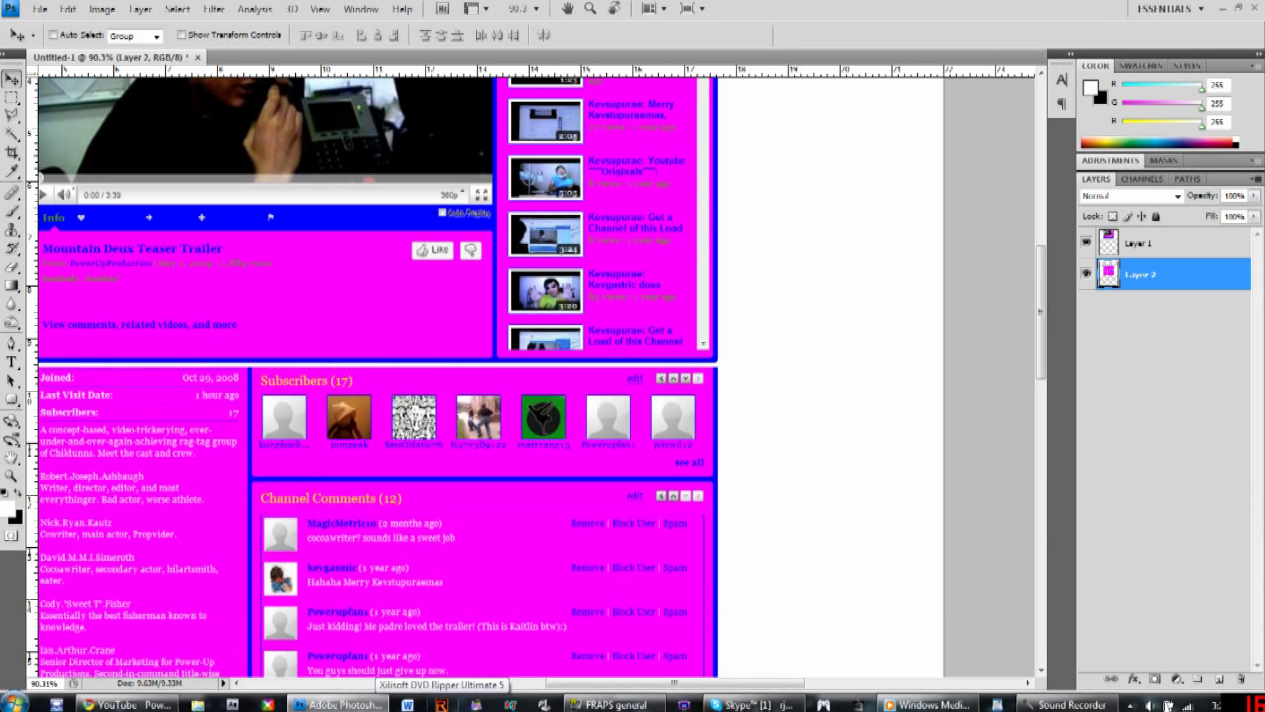
key(Down)
key(Down)
key(Down)
key(Down)
key(Down)
key(Down)
key(Down)
key(Down)
key(Down)
key(Down)
key(Down)
key(Down)
key(Down)
key(Down)
key(Down)
key(Down)
key(Down)
key(Down)
key(Down)
key(Down)
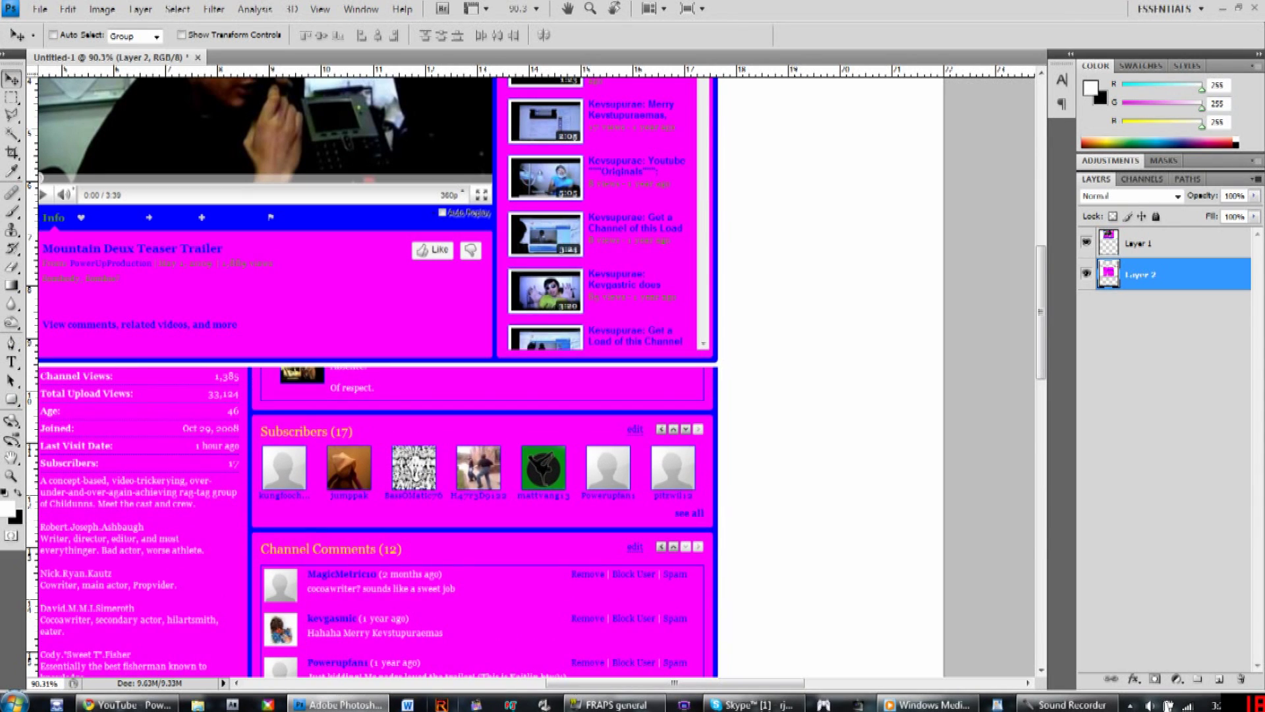
key(Down)
key(Down)
key(Down)
key(Down)
key(Down)
key(Down)
key(Down)
key(Down)
key(Down)
key(Down)
key(Down)
key(Down)
key(Down)
key(Down)
key(Down)
key(Down)
key(Down)
key(Down)
key(Down)
key(Down)
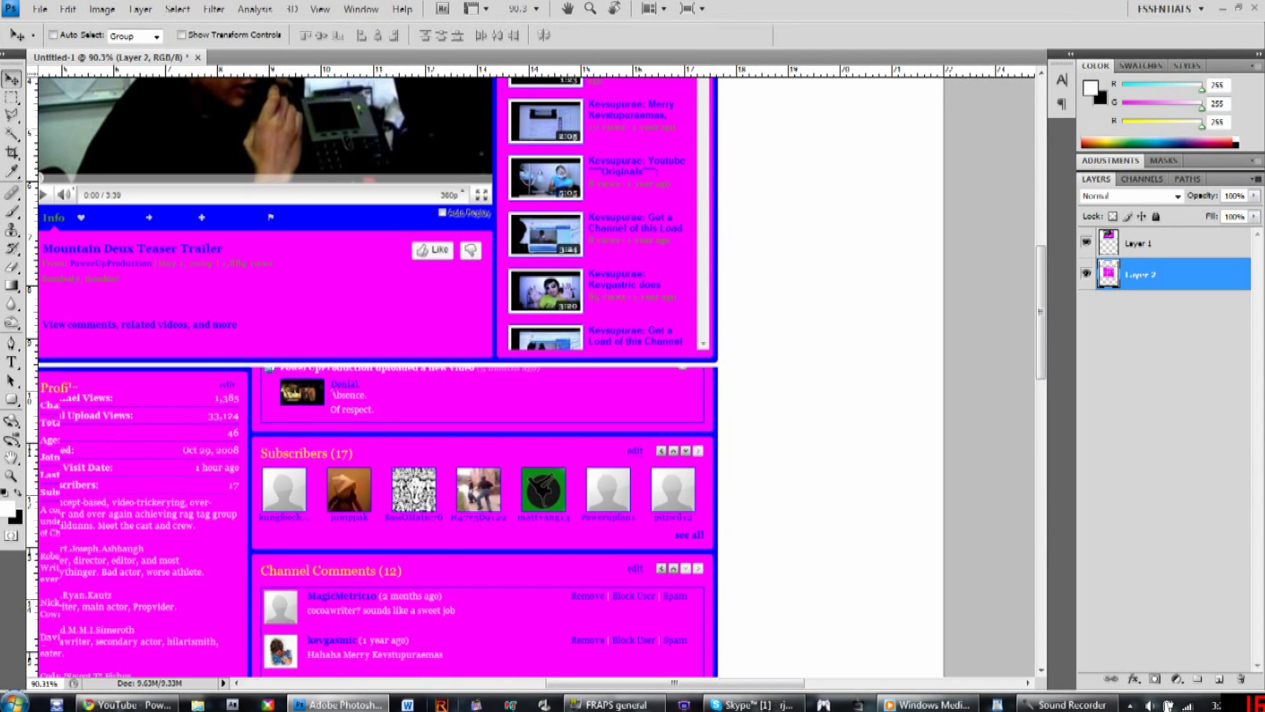
Nudge the second screenshot's layer further down until its profile and Recent Activity boxes sit fully below the first screenshot's video box
key(Down)
key(Down)
key(Down)
key(Down)
key(Down)
key(Down)
key(Down)
key(Down)
key(Down)
key(Down)
key(Down)
key(Down)
key(Down)
key(Down)
key(Down)
key(Down)
key(Down)
key(Down)
key(Down)
key(Down)
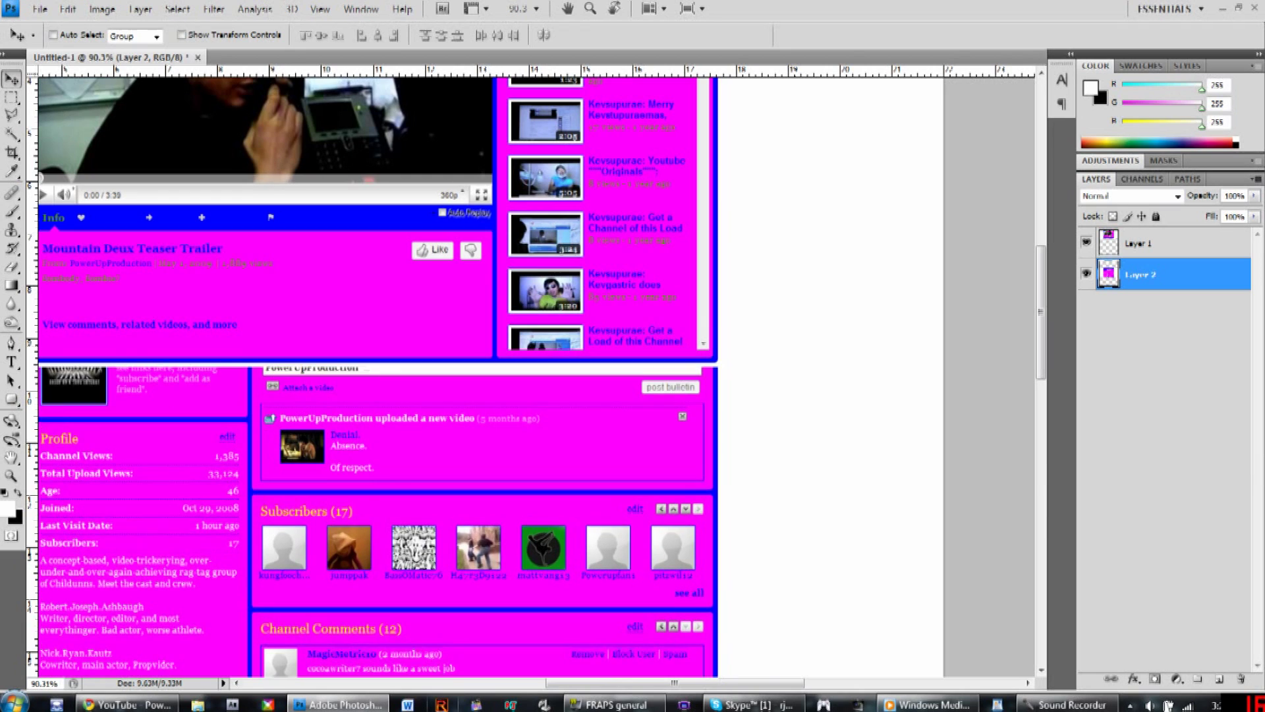
key(Down)
key(Down)
key(Down)
key(Down)
key(Down)
key(Down)
key(Down)
key(Down)
key(Down)
key(Down)
key(Down)
key(Down)
key(Down)
key(Down)
key(Down)
key(Down)
key(Down)
key(Down)
key(Down)
key(Down)
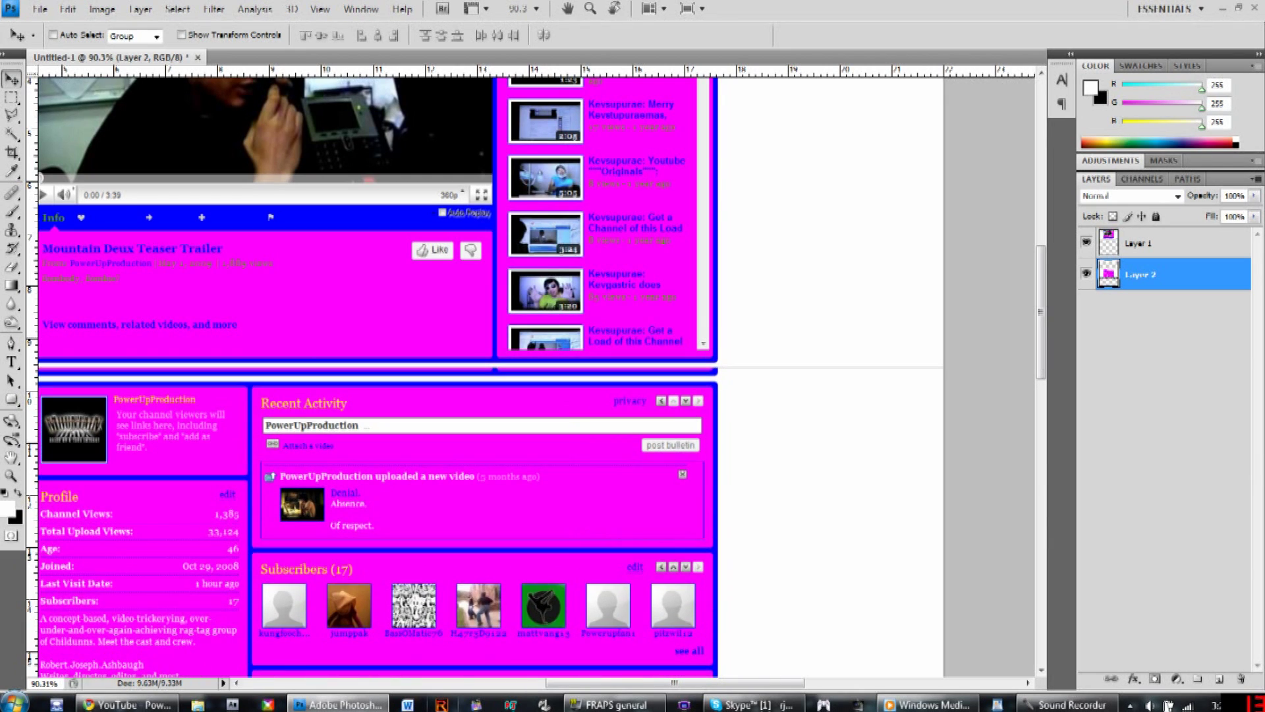
key(Down)
key(Down)
key(Down)
key(Down)
key(Down)
key(Down)
key(Down)
key(Down)
key(Down)
key(Down)
key(Down)
key(Down)
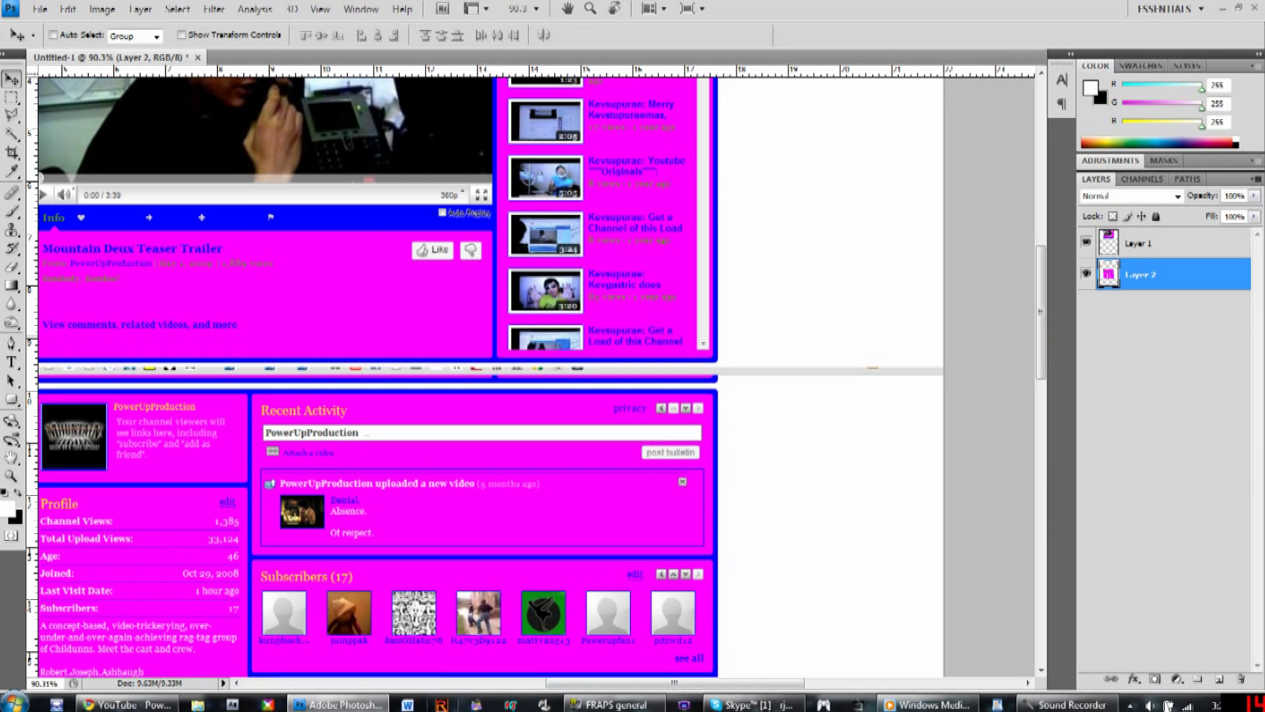
Lower the opacity of the first screenshot's layer to 47% so the layer beneath shows through
key(alt+bracketright)
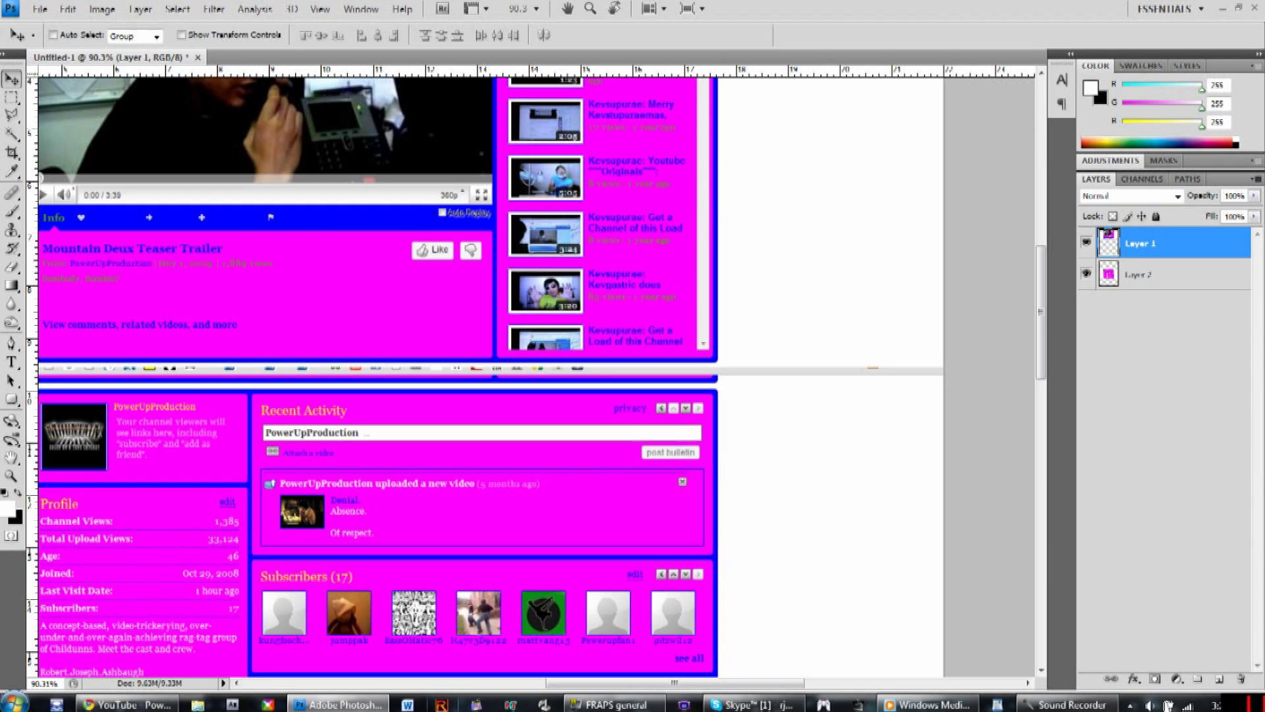
click(1254, 196)
drag(1254, 211, 1211, 211)
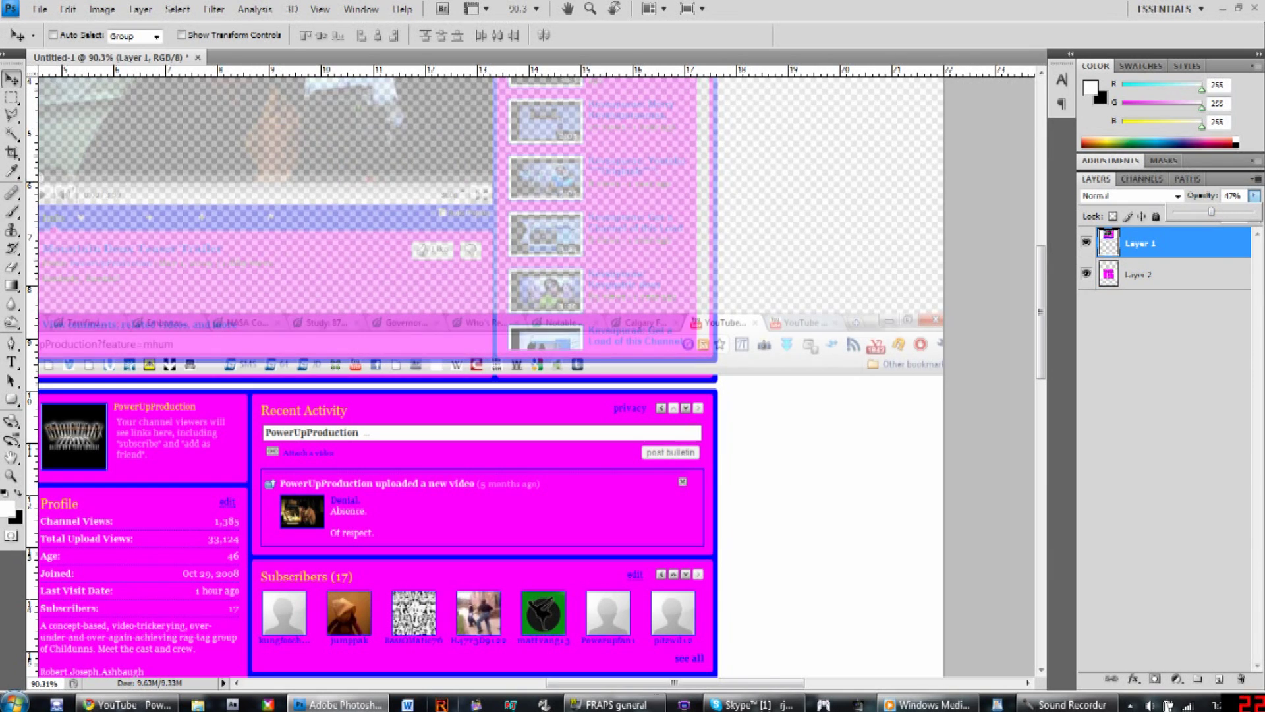
Nudge the second screenshot's layer up until the lower blue border of its video box coincides with the first screenshot's border
click(1169, 274)
scroll(619, 410, up, 6)
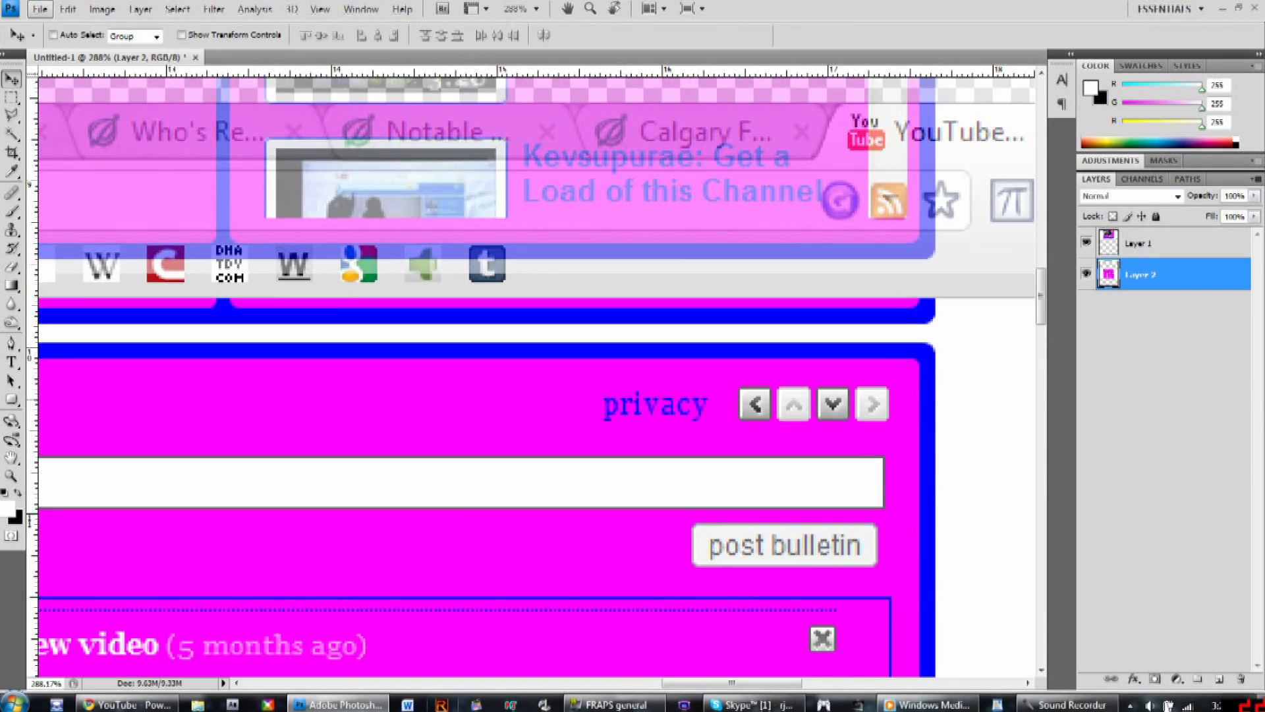
scroll(537, 375, up, 4)
key(Up)
key(Up)
key(Up)
key(Up)
key(Up)
key(Up)
key(Up)
key(Up)
key(Up)
key(Up)
key(Up)
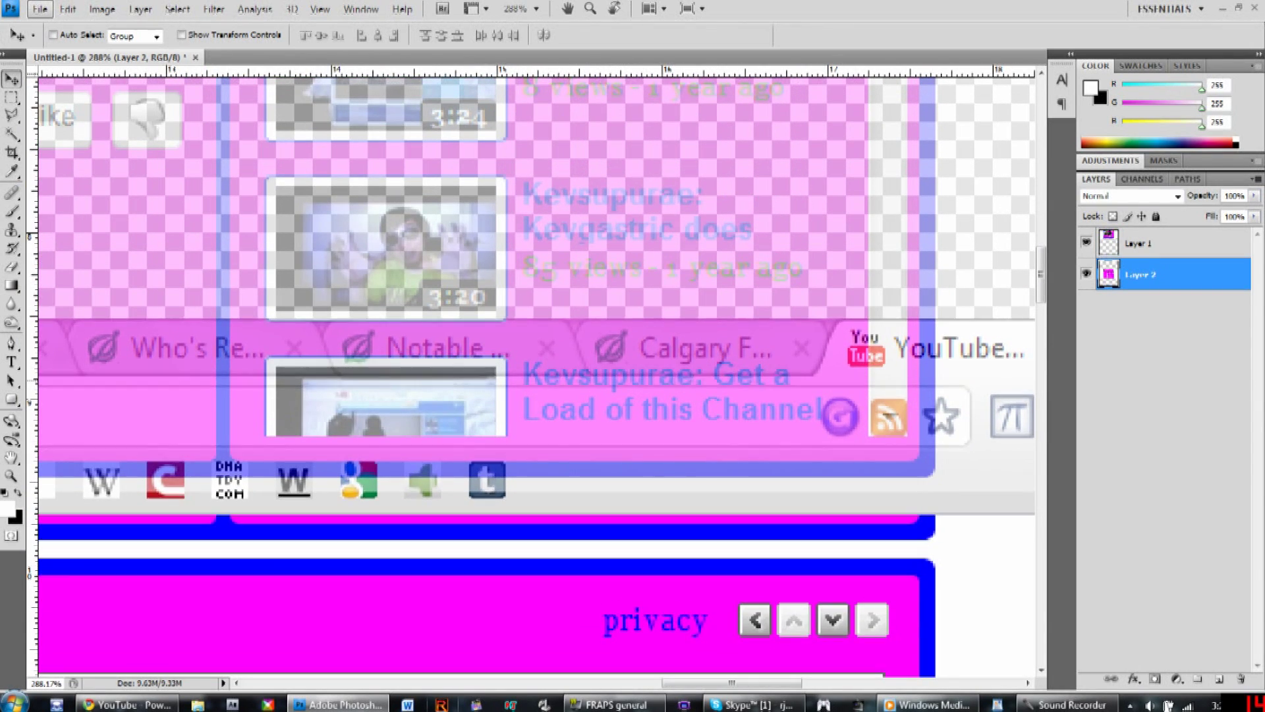
key(Up)
key(Up)
key(Up)
key(Up)
key(Up)
key(Up)
key(Up)
key(Up)
key(Up)
key(Up)
key(Up)
key(Up)
key(Up)
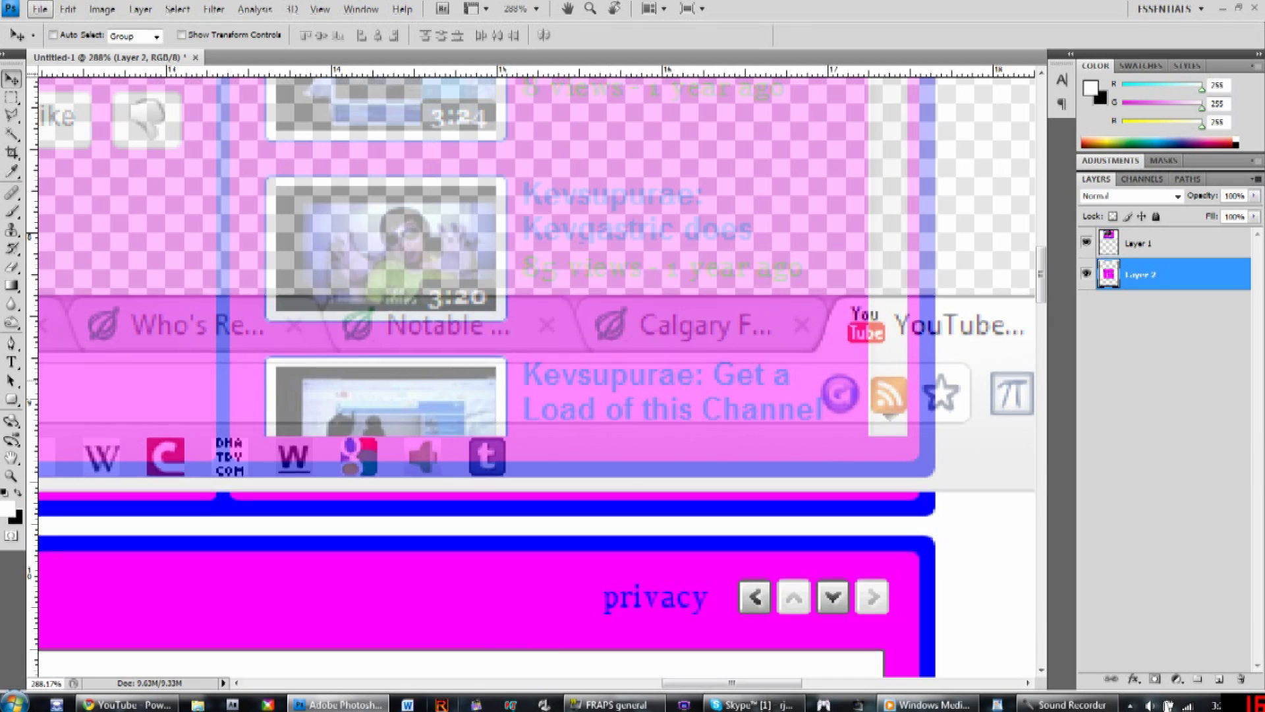
key(Up)
key(Up)
key(Up)
key(Up)
key(Up)
key(Up)
key(Up)
key(Up)
key(Up)
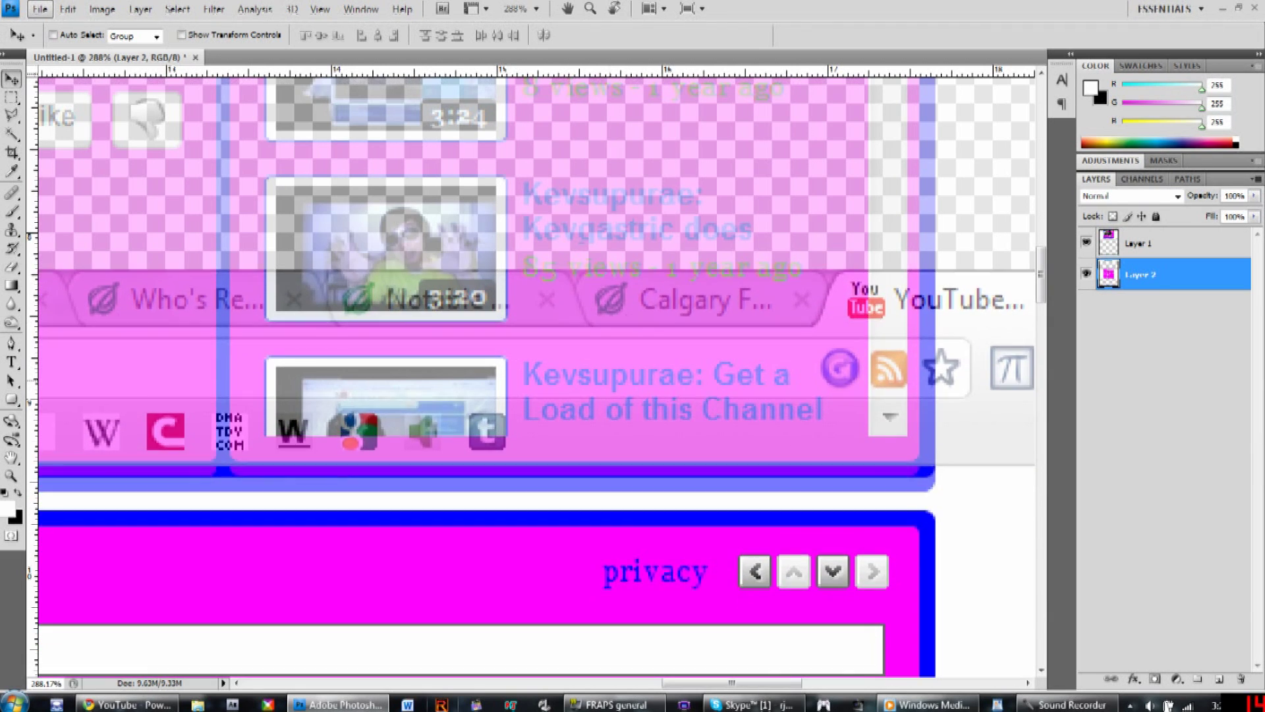
key(Up)
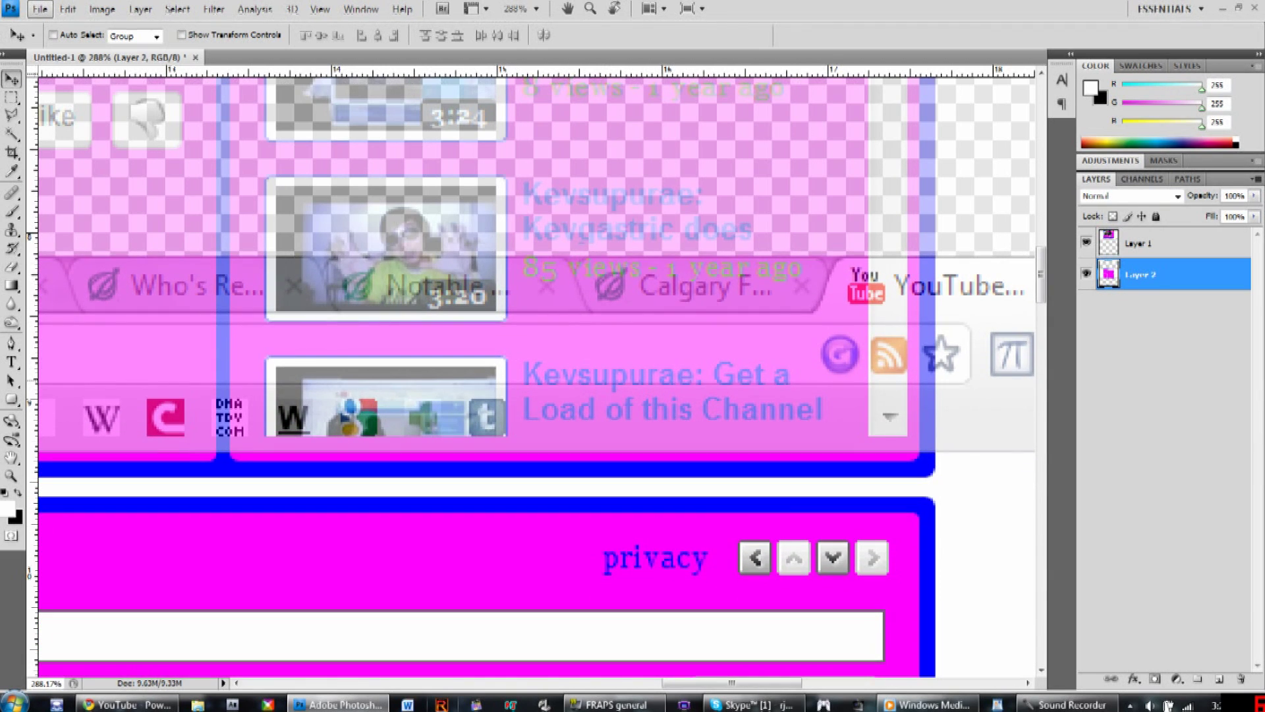
Restore the first screenshot's layer to 100% opacity and check the joined page down to its lower end
click(1172, 243)
click(1254, 196)
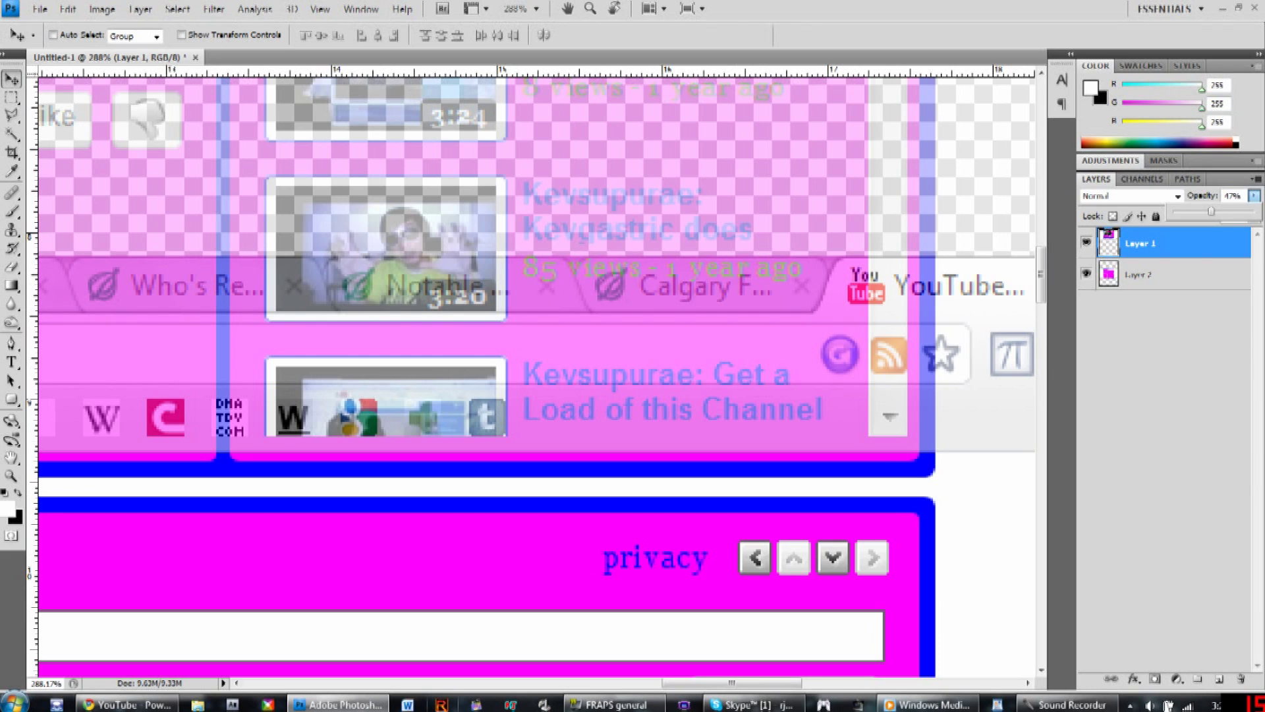
scroll(751, 353, down, 6)
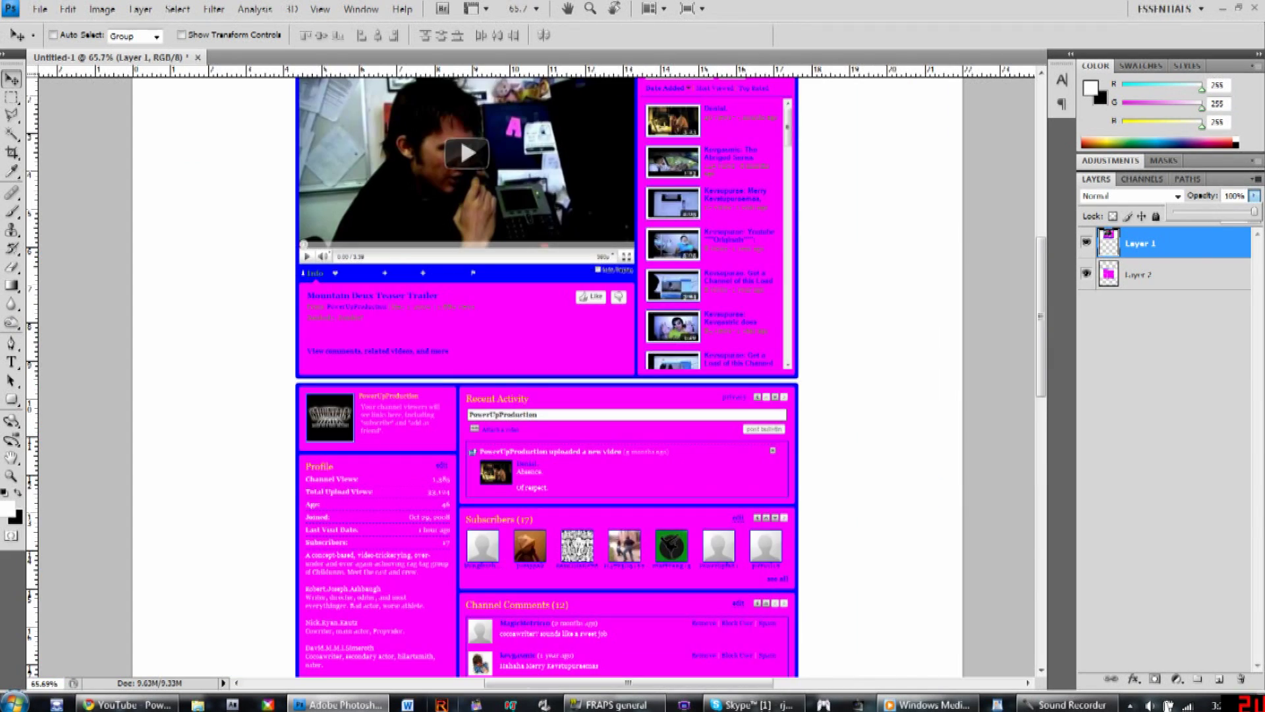
scroll(600, 375, down, 5)
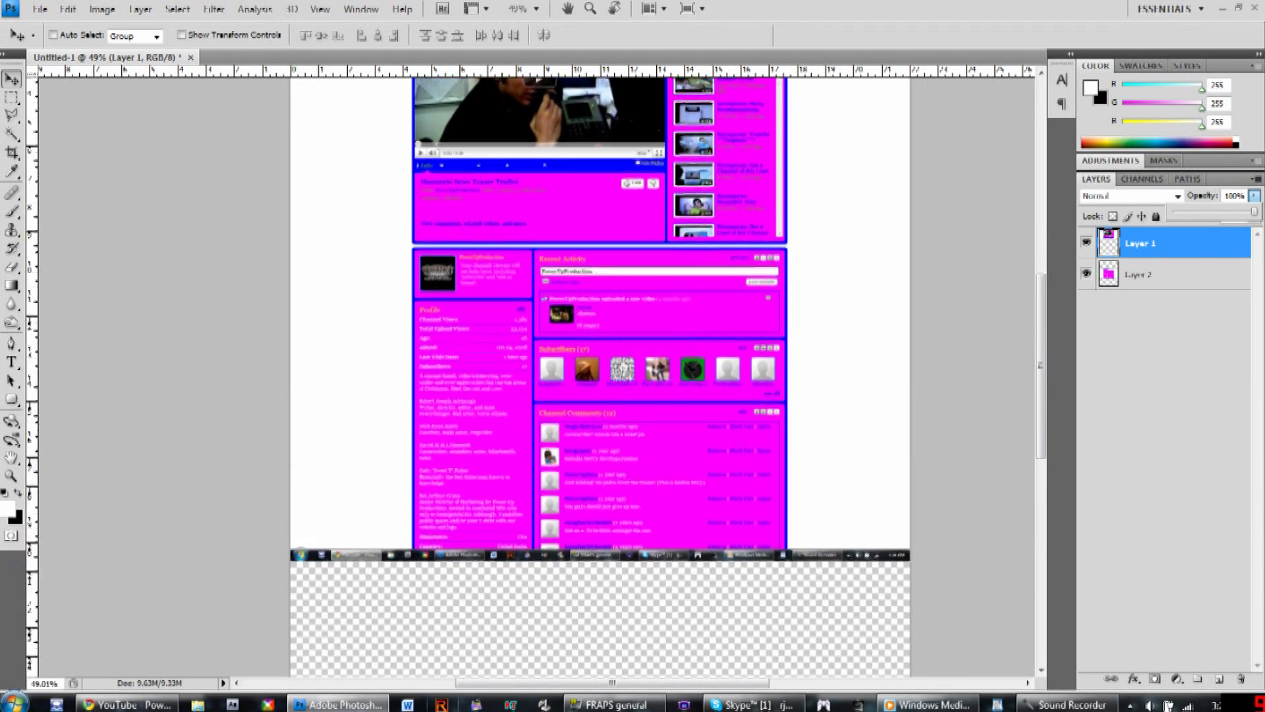
scroll(599, 376, up, 4)
scroll(600, 376, down, 5)
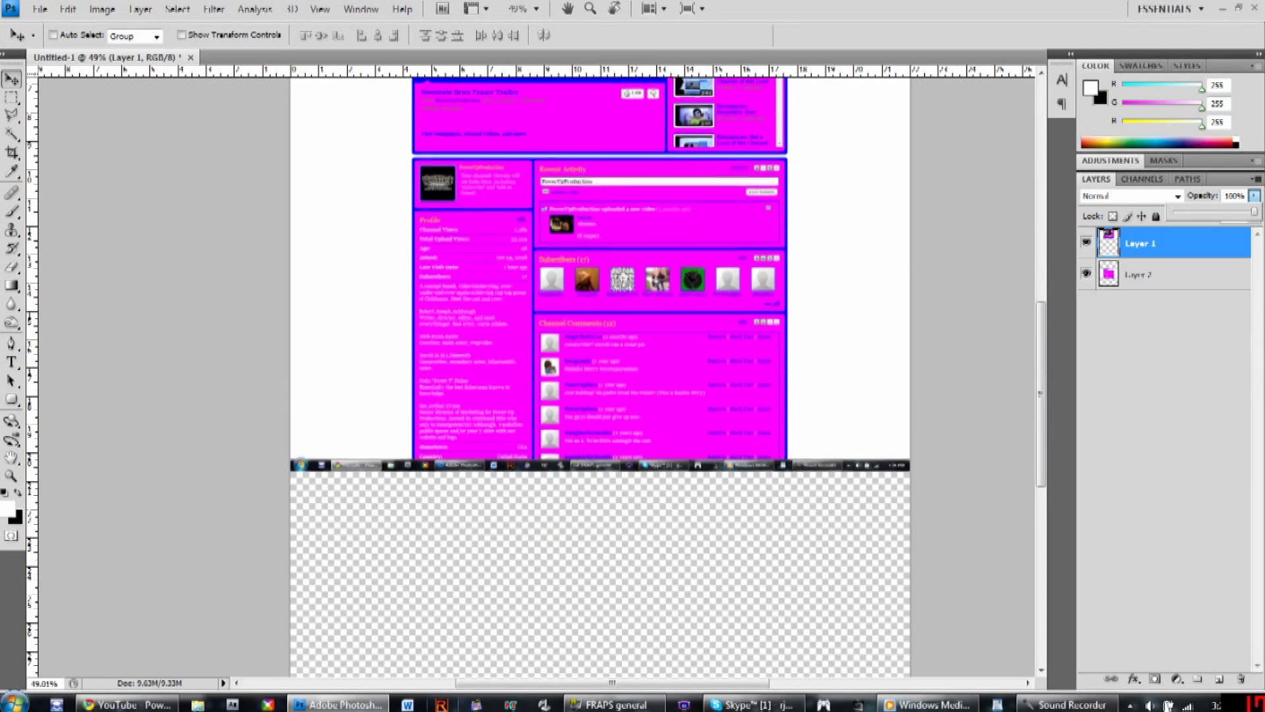
Capture the end of the channel page with Subscriptions, Friends and Add Comment in the browser, and paste it into the Photoshop document
key(alt+Tab)
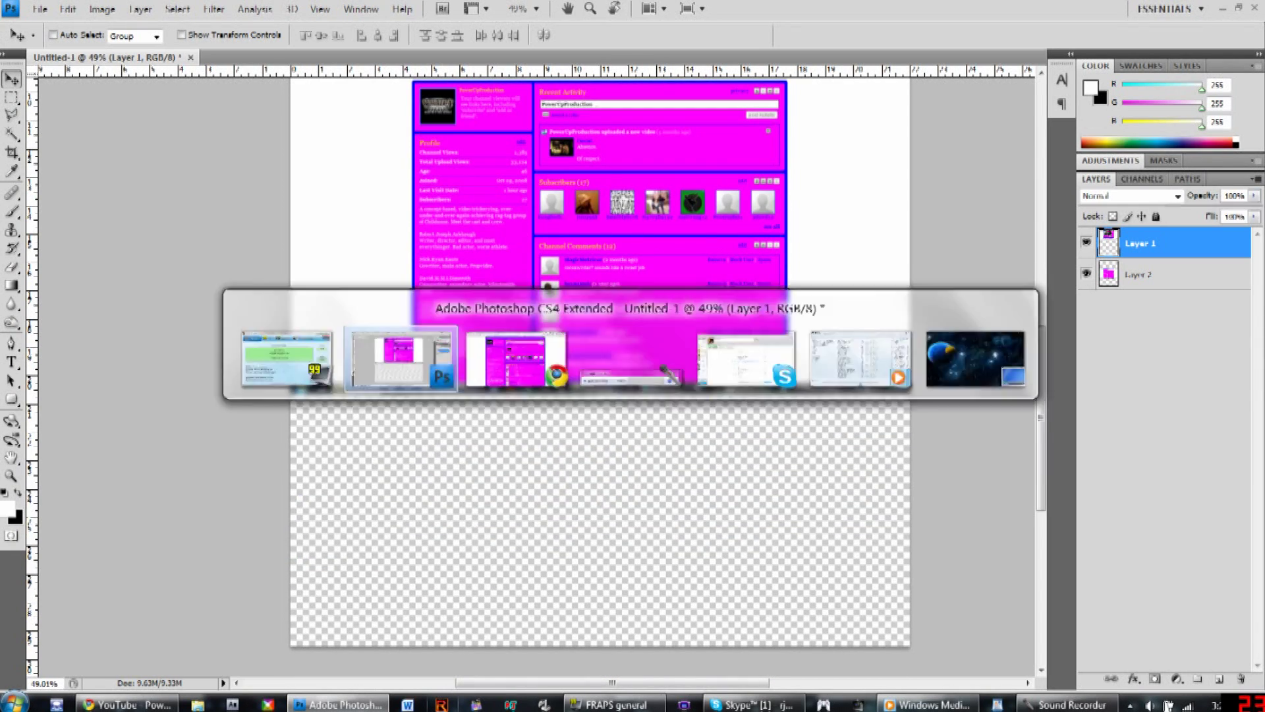
key(alt+Tab)
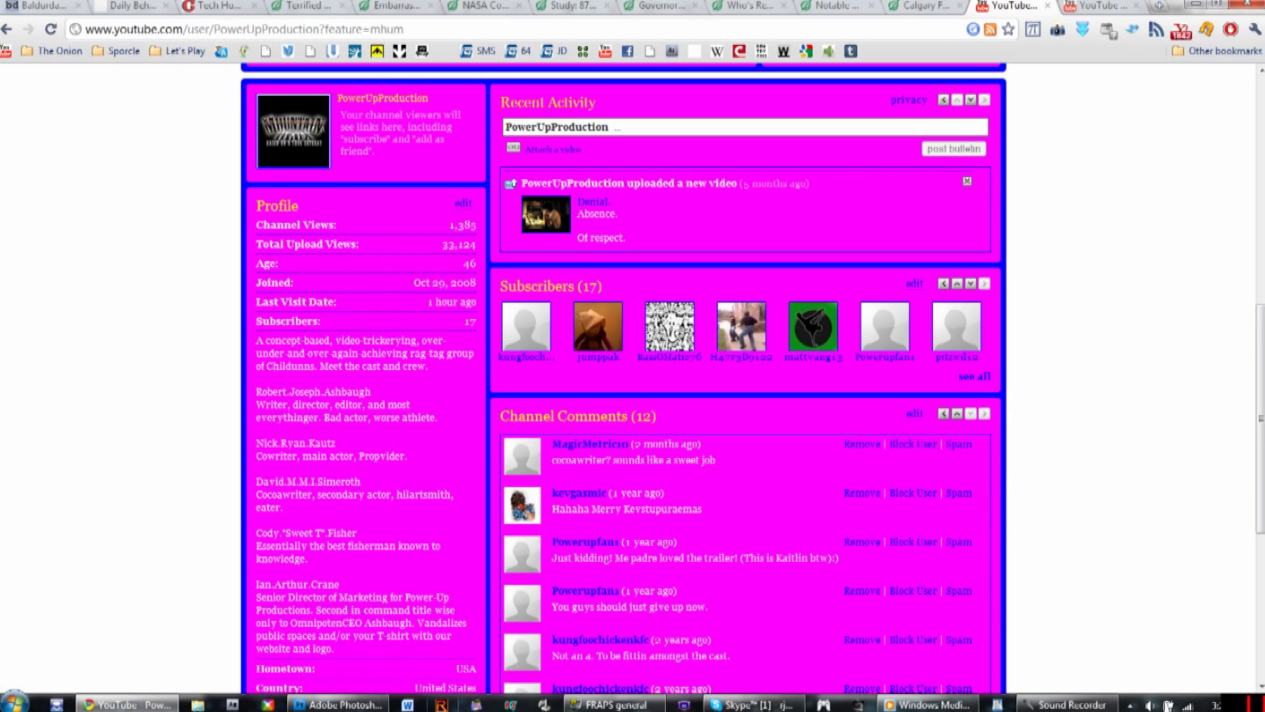
scroll(632, 369, down, 5)
scroll(744, 356, down, 2)
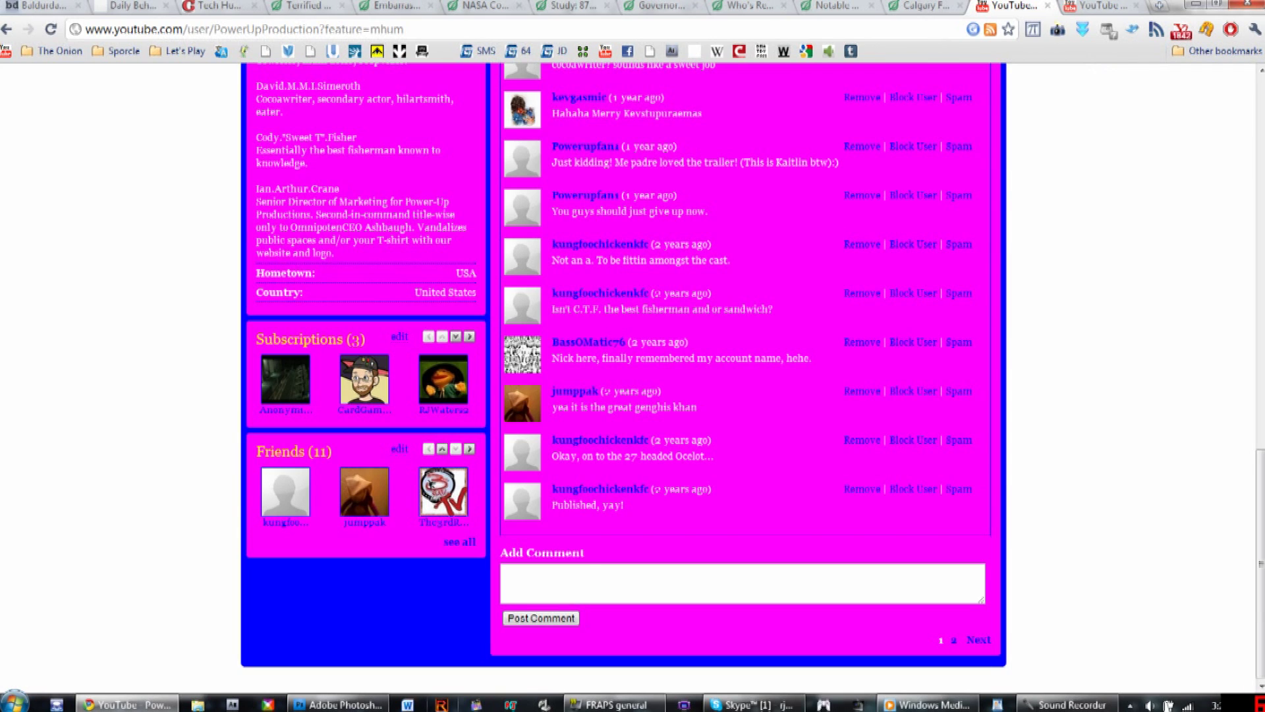
key(alt+Tab)
key(ctrl+v)
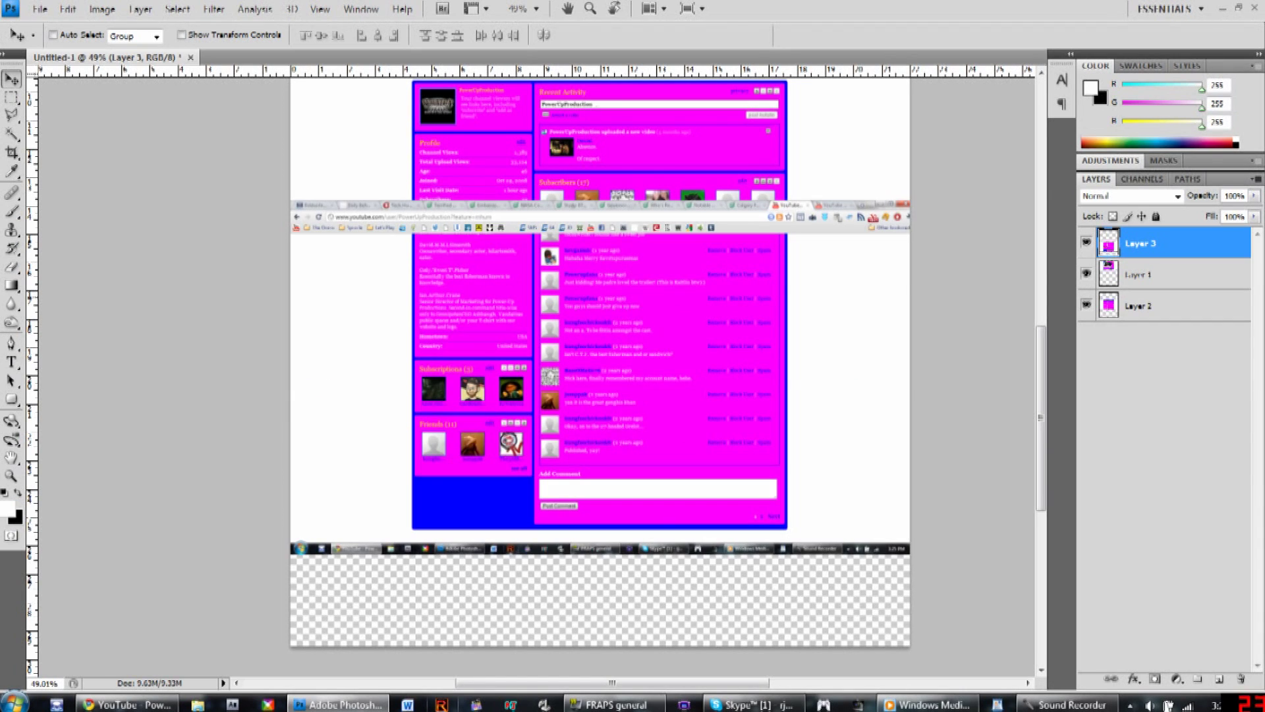
Delete the browser's tab, address and bookmark strip across the full width of the newly pasted screenshot's layer
scroll(644, 384, up, 5)
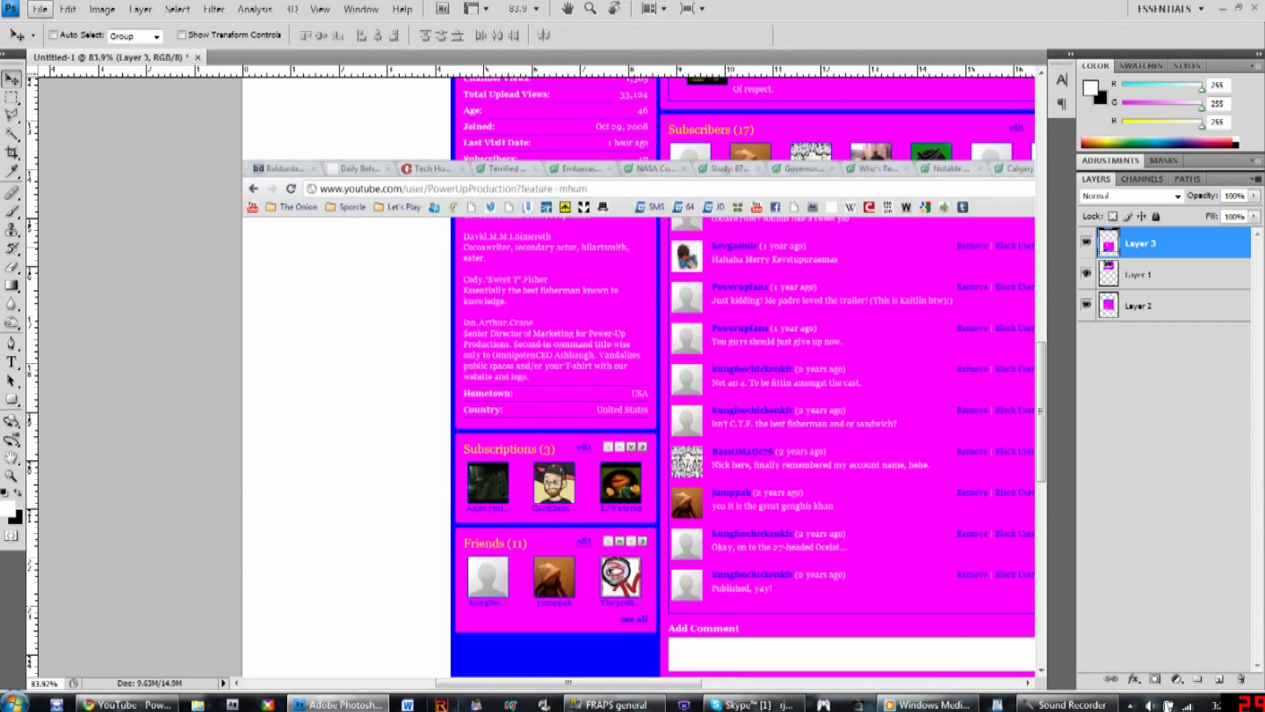
scroll(644, 384, up, 3)
key(m)
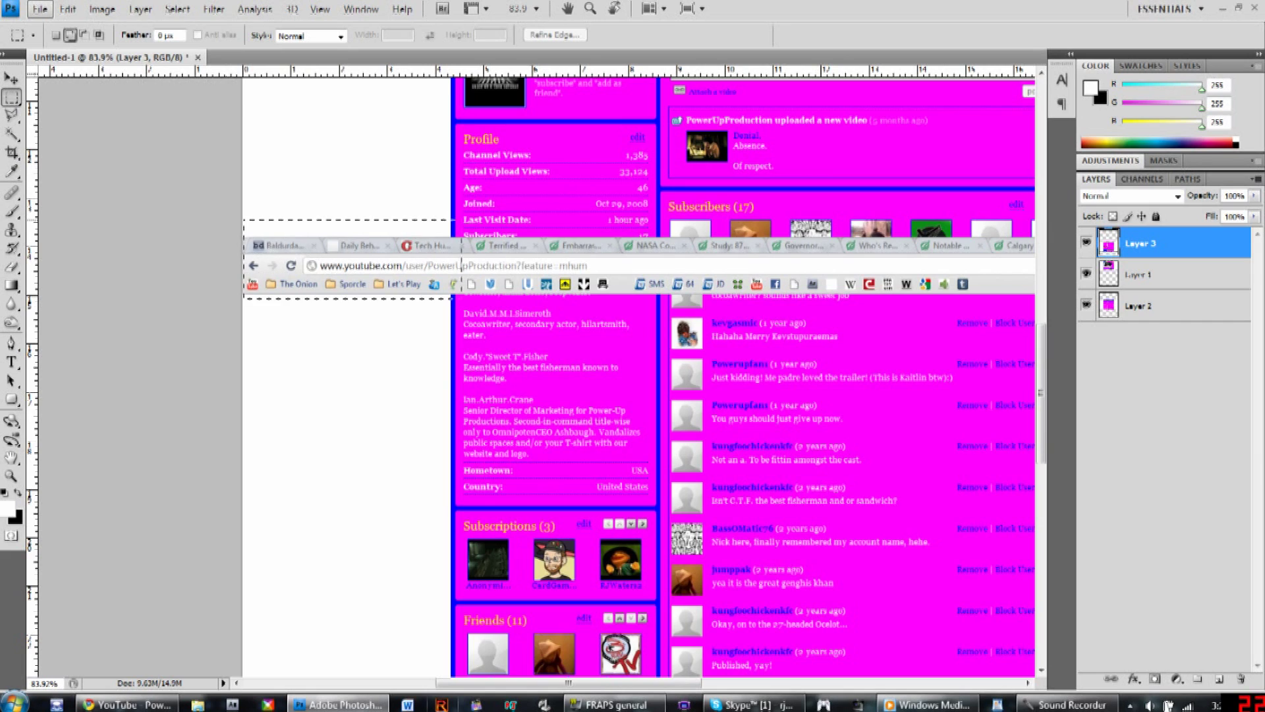
drag(461, 299, 682, 295)
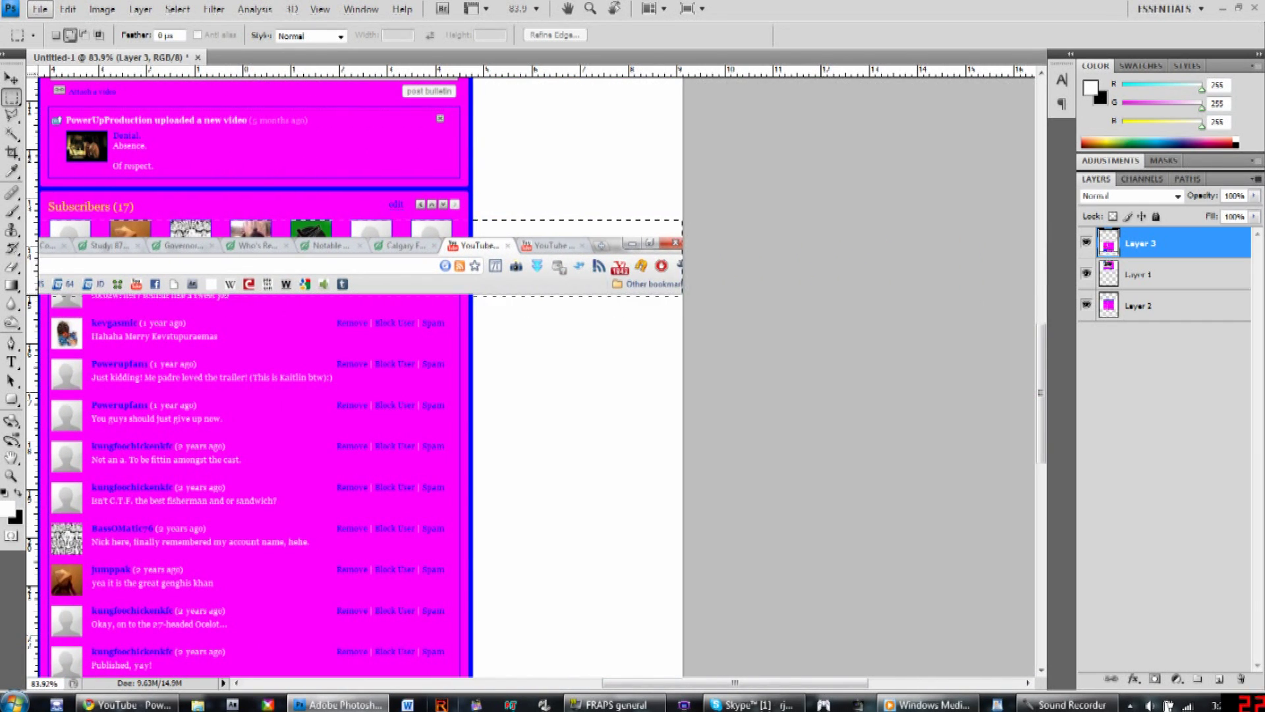
key(Delete)
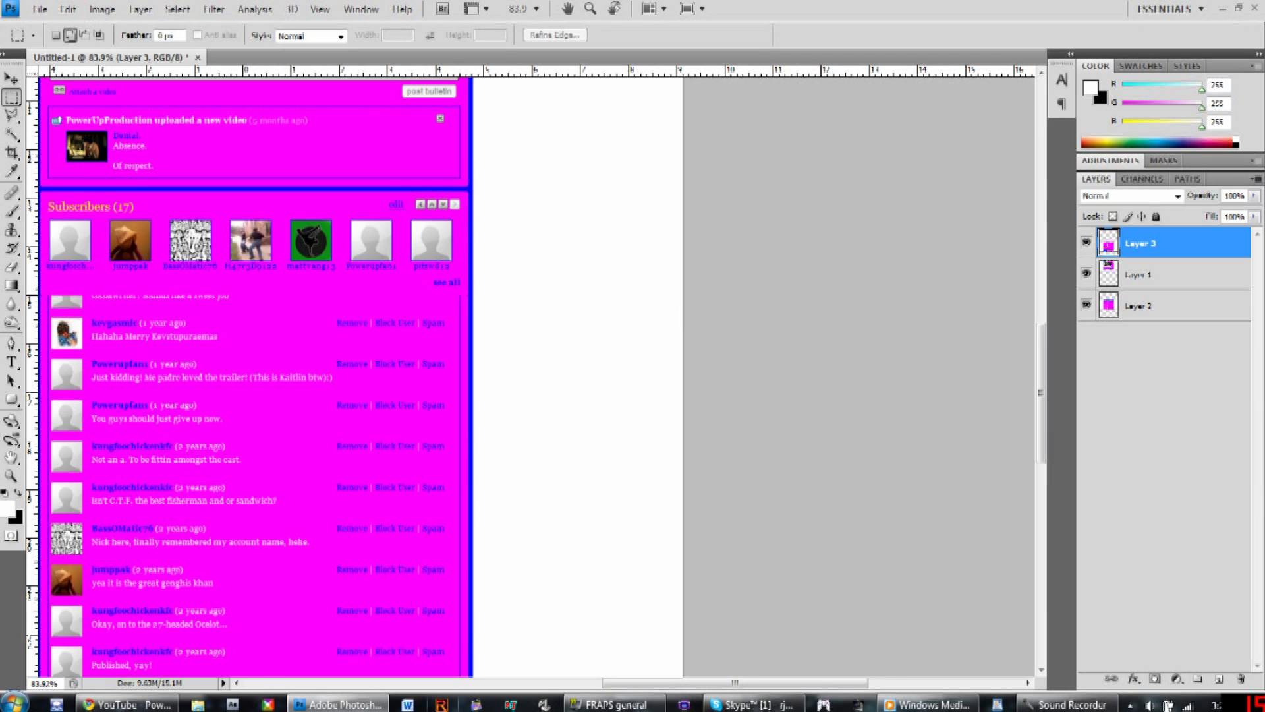
Move the third screenshot's layer straight down until its profile text and channel comments roughly continue those of the second screenshot
scroll(320, 346, down, 1)
scroll(321, 346, down, 1)
scroll(321, 346, left, 3)
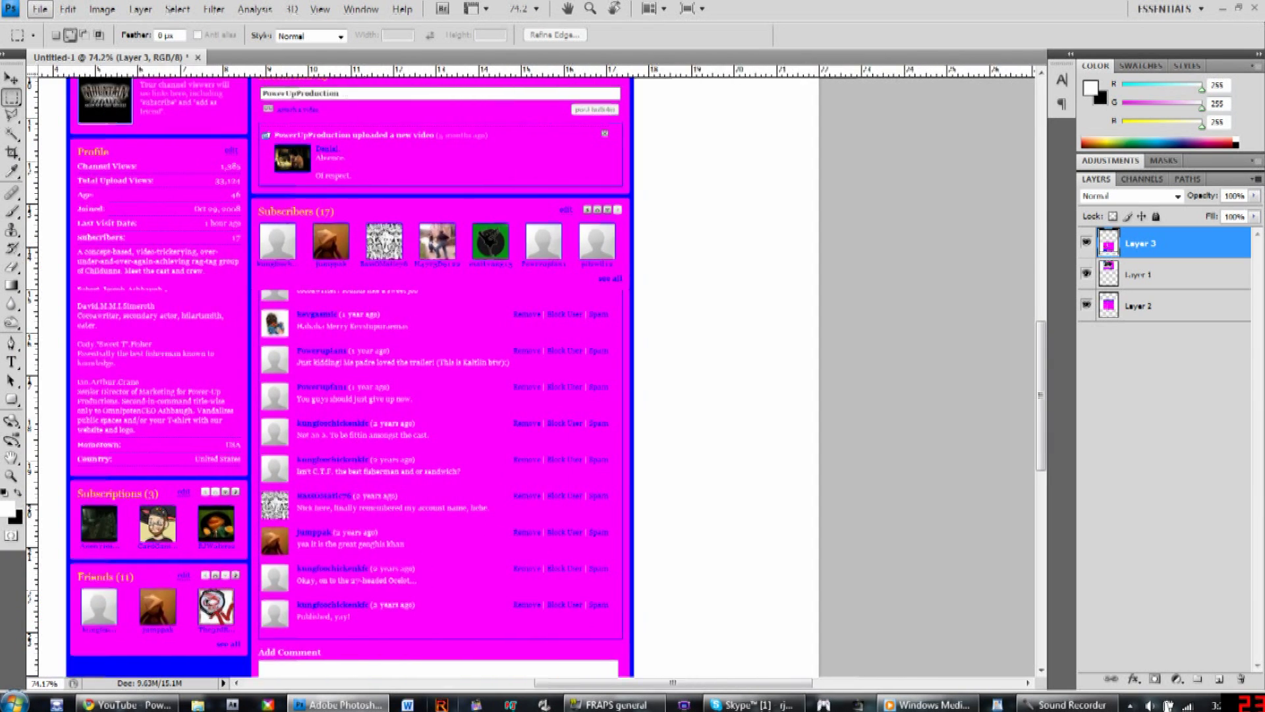
scroll(527, 375, left, 3)
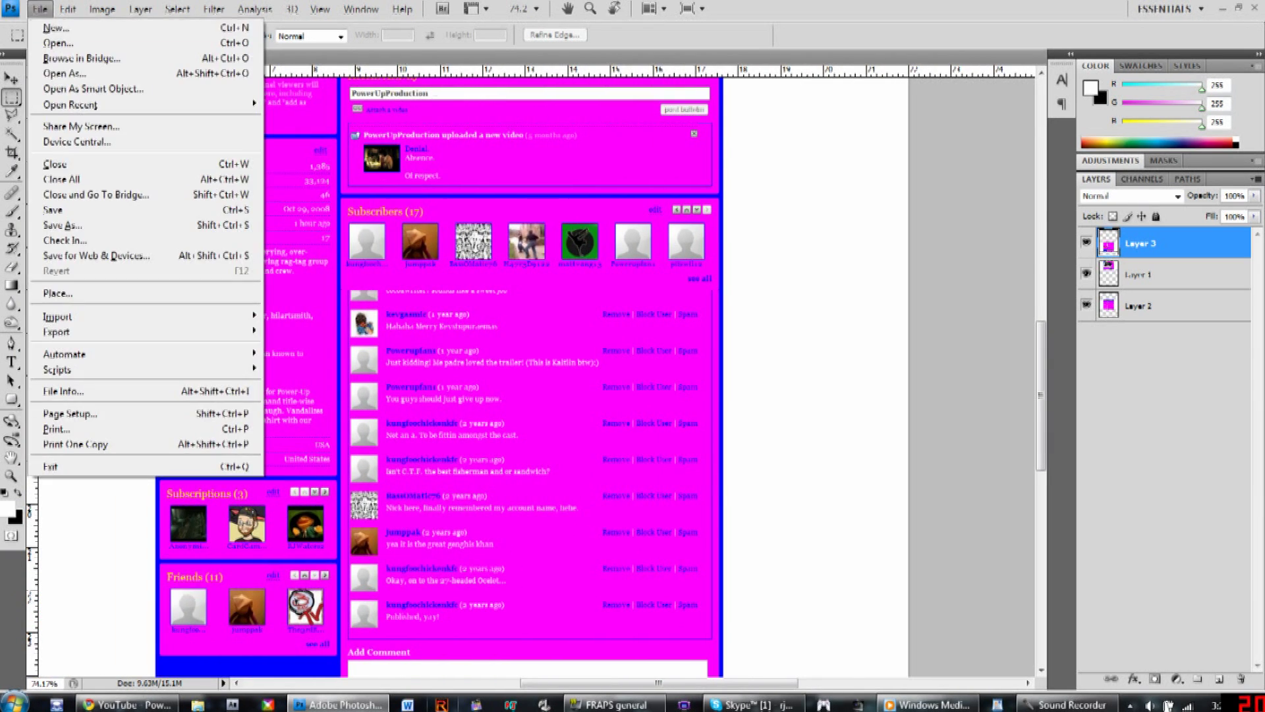
click(56, 28)
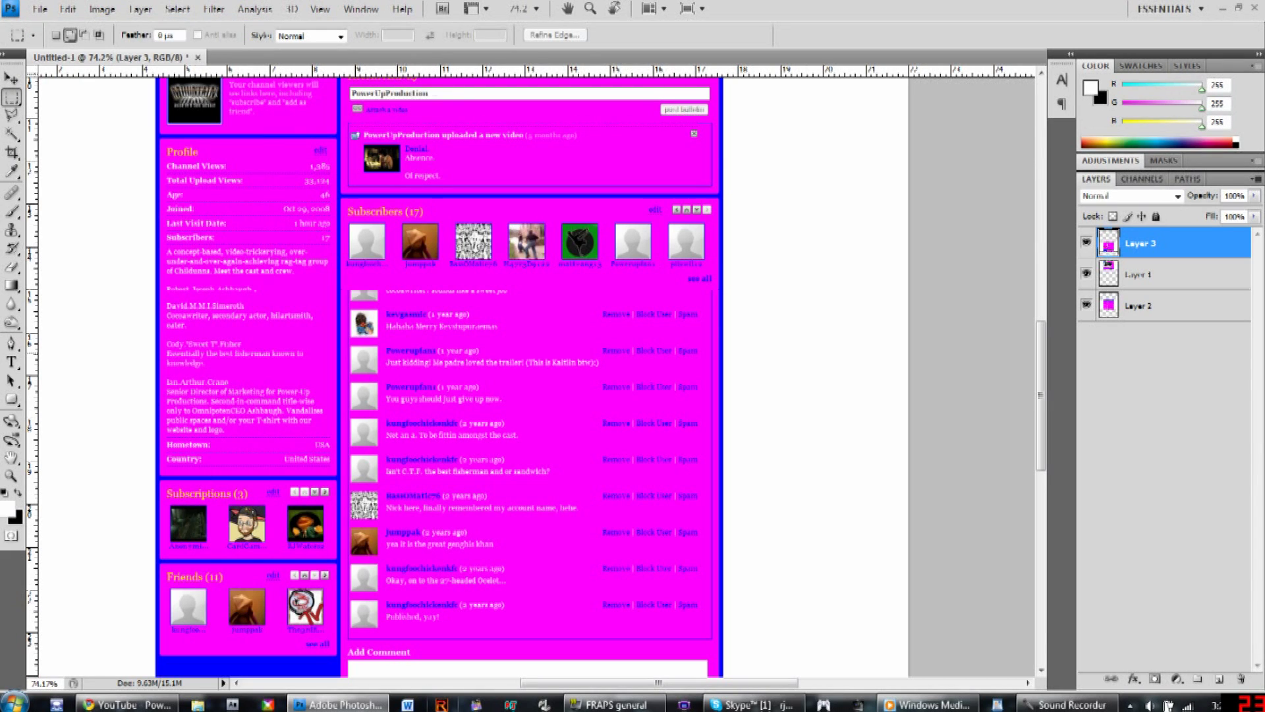
key(v)
key(Down)
key(Down)
key(Down)
key(Down)
key(Down)
key(Down)
key(Down)
key(Down)
key(Down)
key(Down)
key(Down)
key(Down)
key(Down)
key(Down)
key(Down)
key(Down)
key(Down)
key(Down)
key(Down)
key(Down)
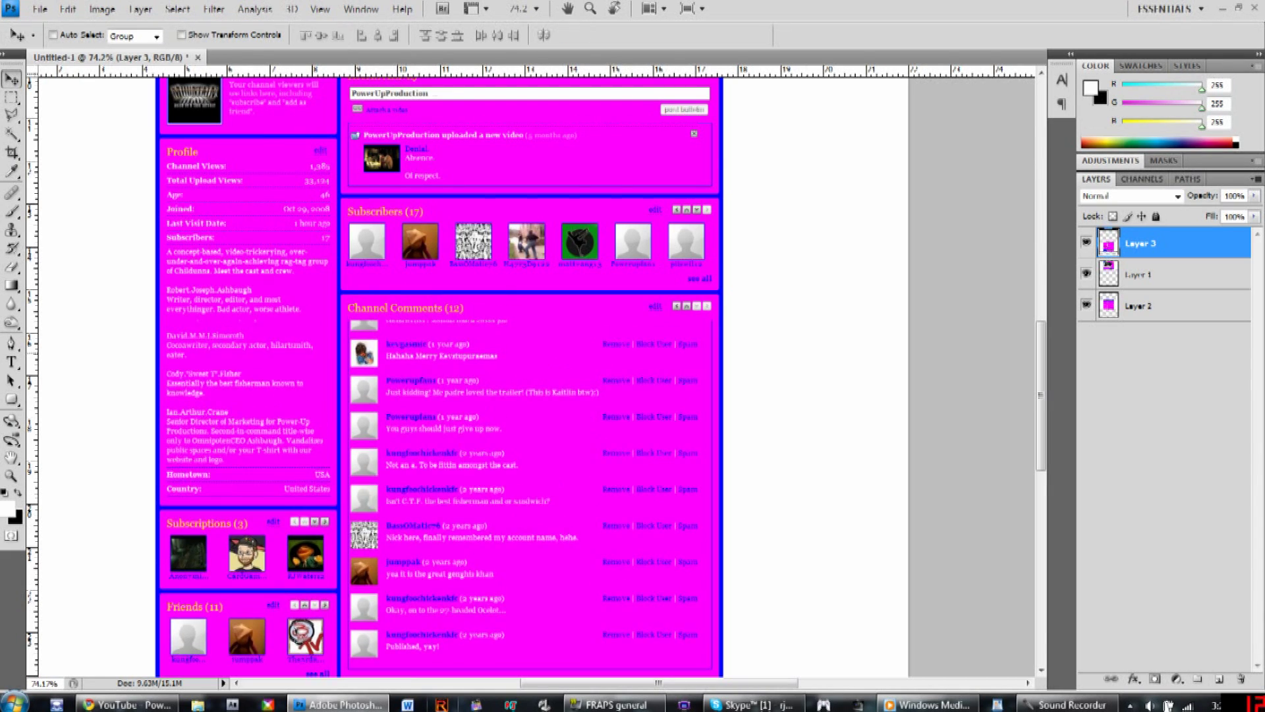
key(shift+Down)
key(shift+Down)
key(shift+Down)
key(shift+Down)
key(shift+Down)
key(shift+Down)
key(shift+Down)
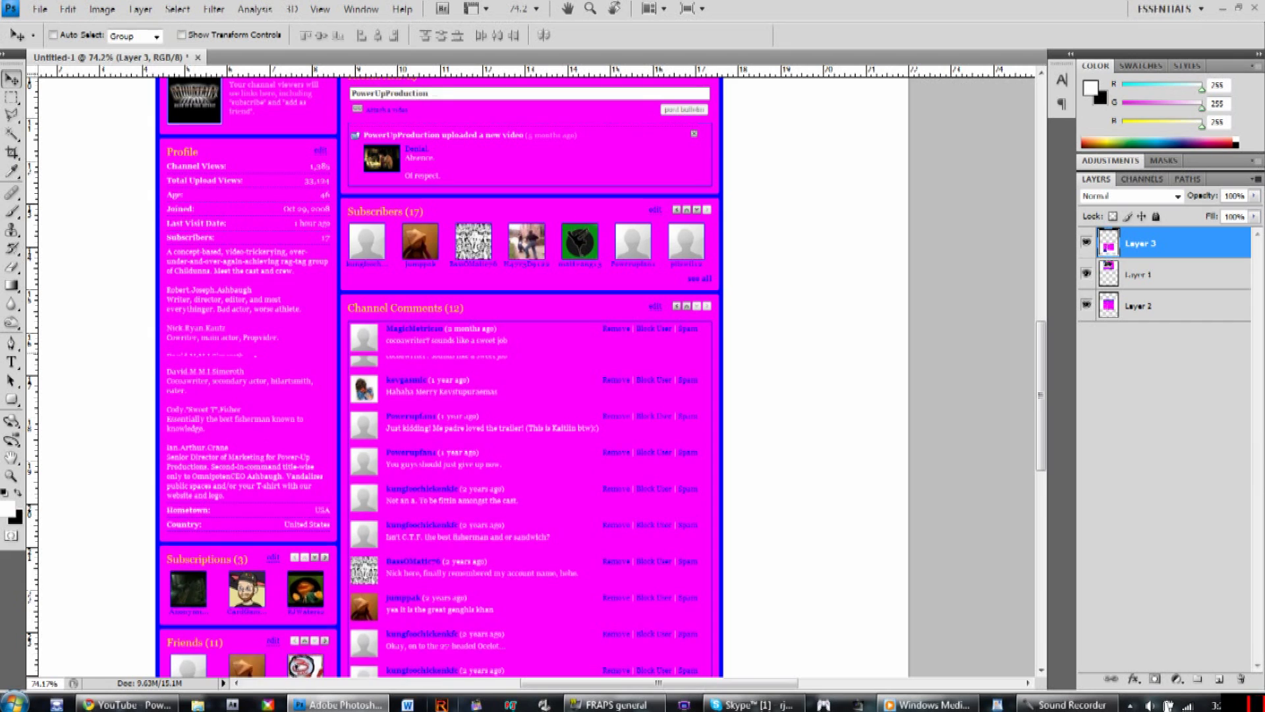
key(shift+Down)
key(shift+Down)
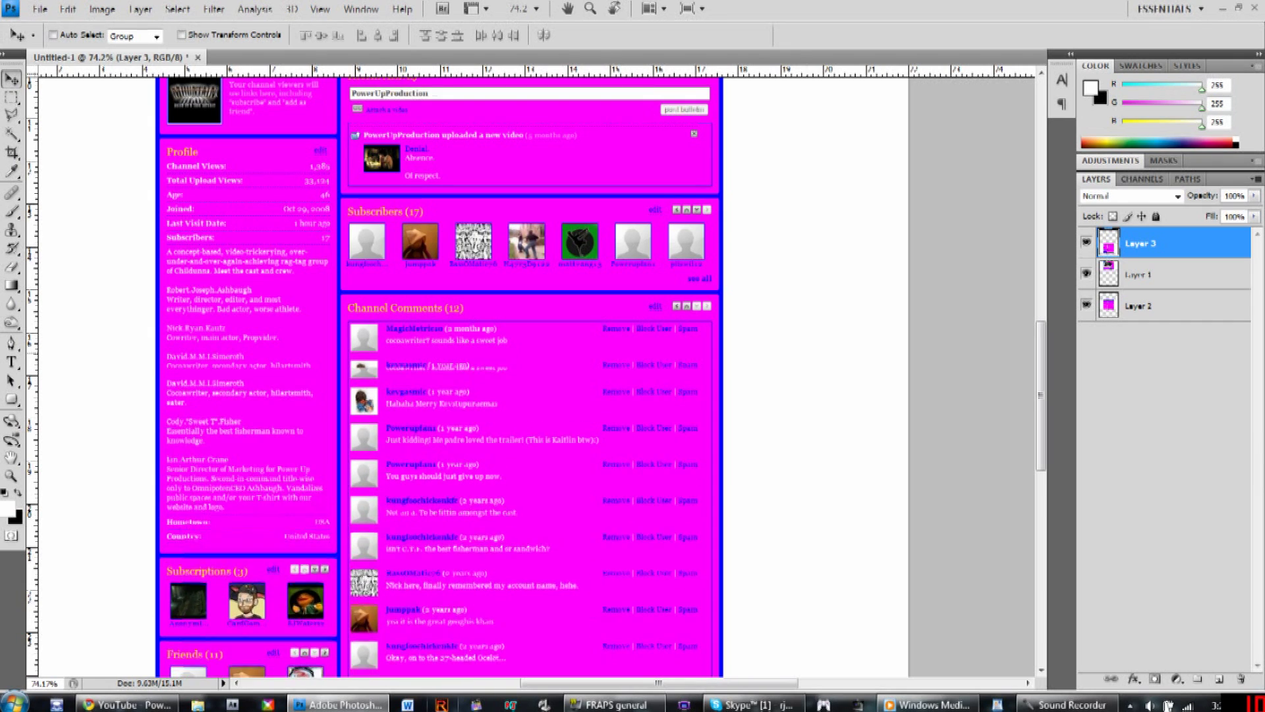
key(shift+Up)
key(shift+Up)
key(shift+Up)
key(shift+Up)
key(shift+Up)
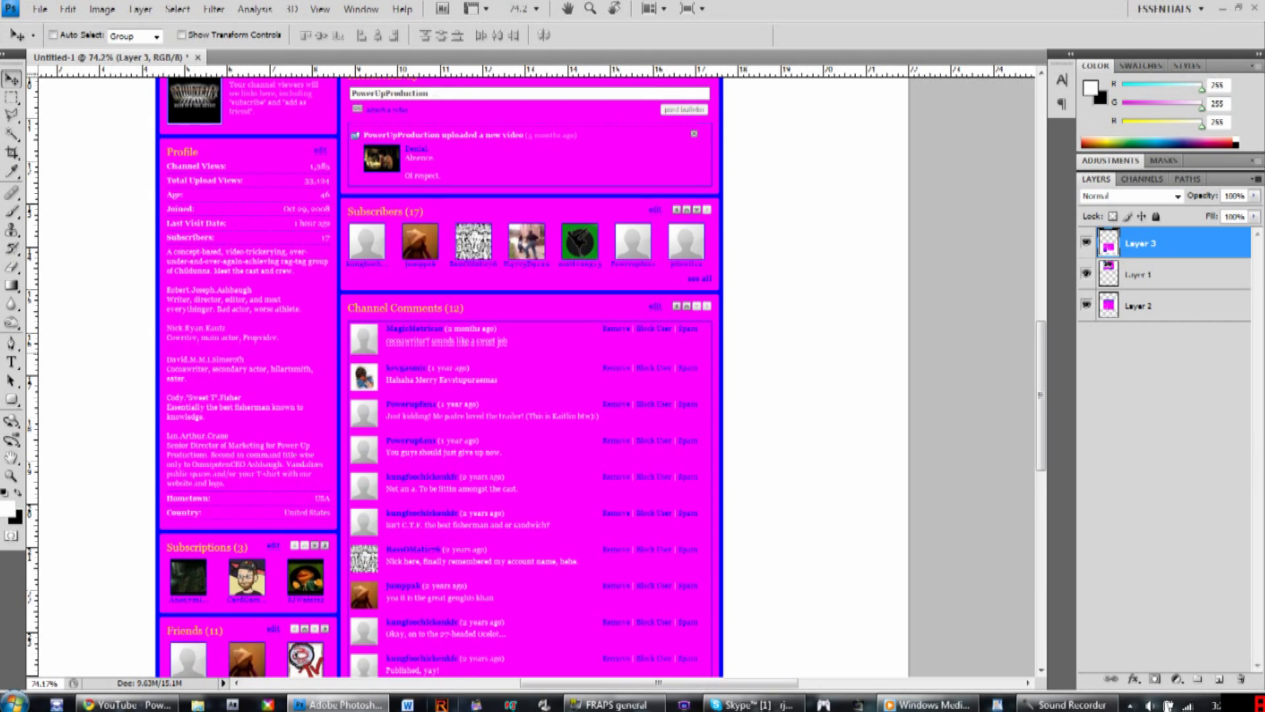
Fine-tune the third screenshot's layer upward at close range until the doubled first comment line coincides exactly with the layer below
scroll(784, 330, up, 5)
scroll(784, 330, left, 5)
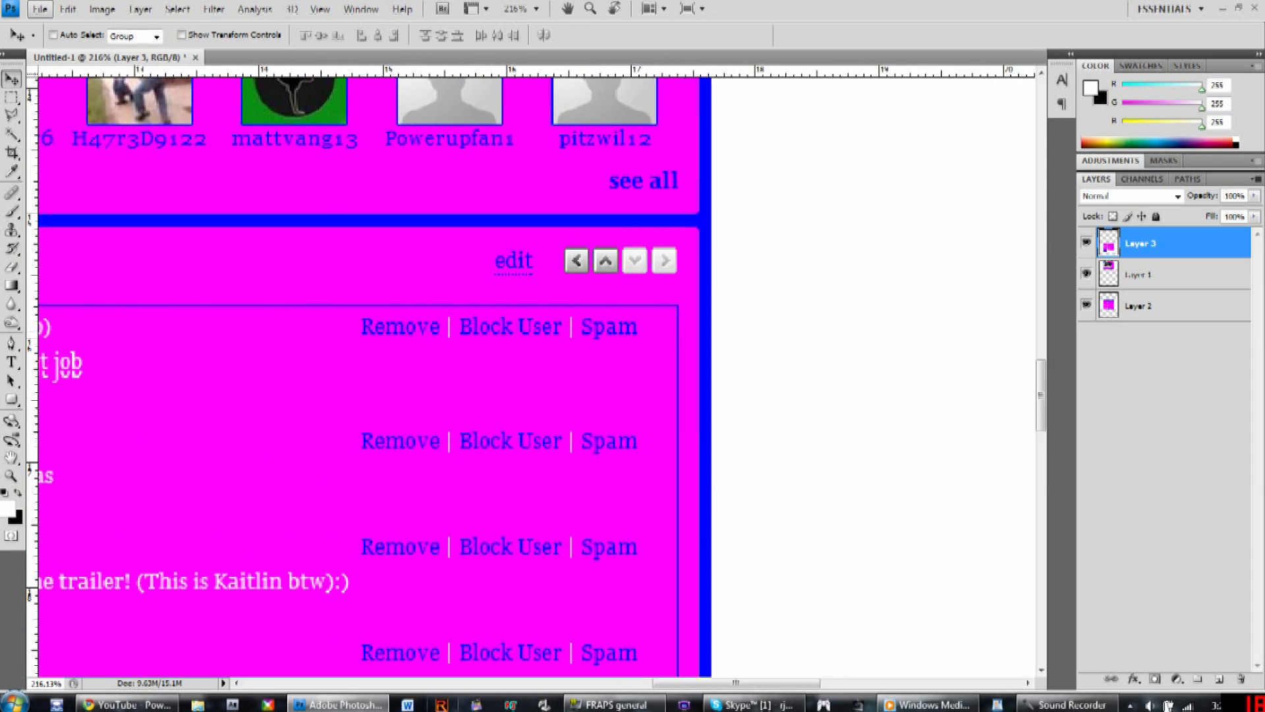
key(Up)
key(Up)
key(Up)
key(Up)
key(Up)
key(Up)
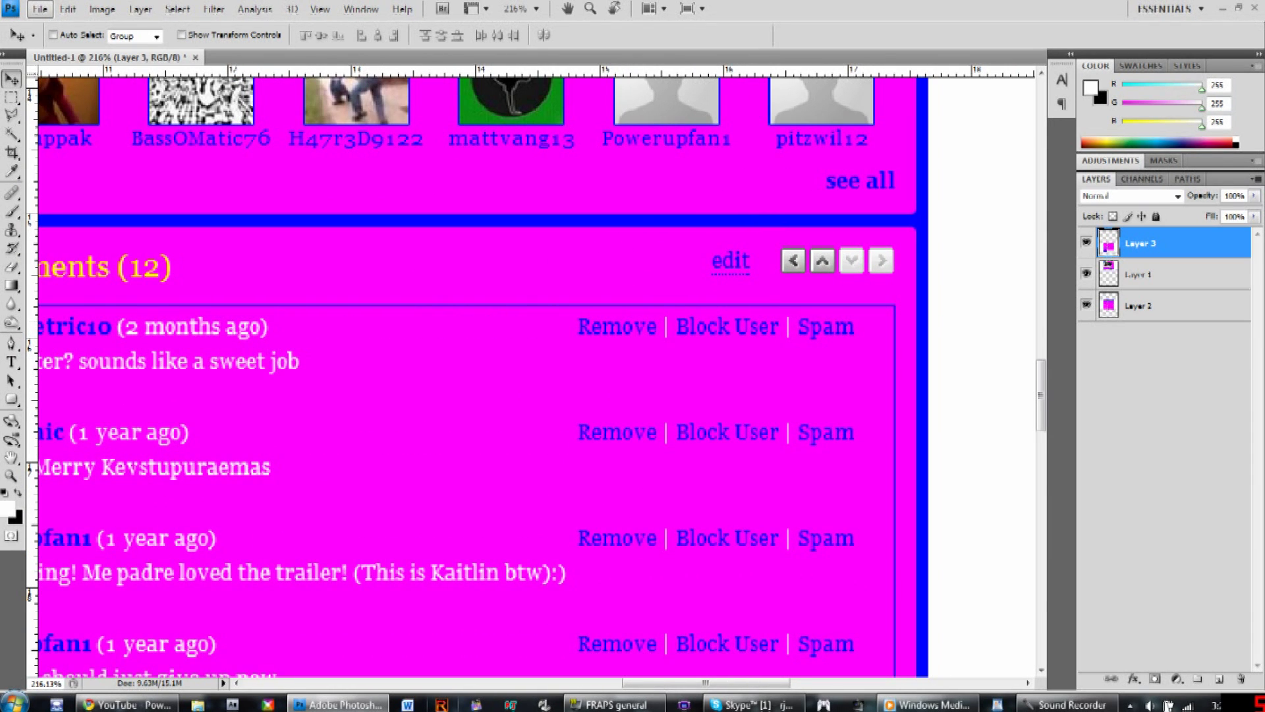
Delete the Windows taskbar strip across the full width of the third screenshot's layer, up to the taskbar's upper edge
scroll(617, 328, down, 5)
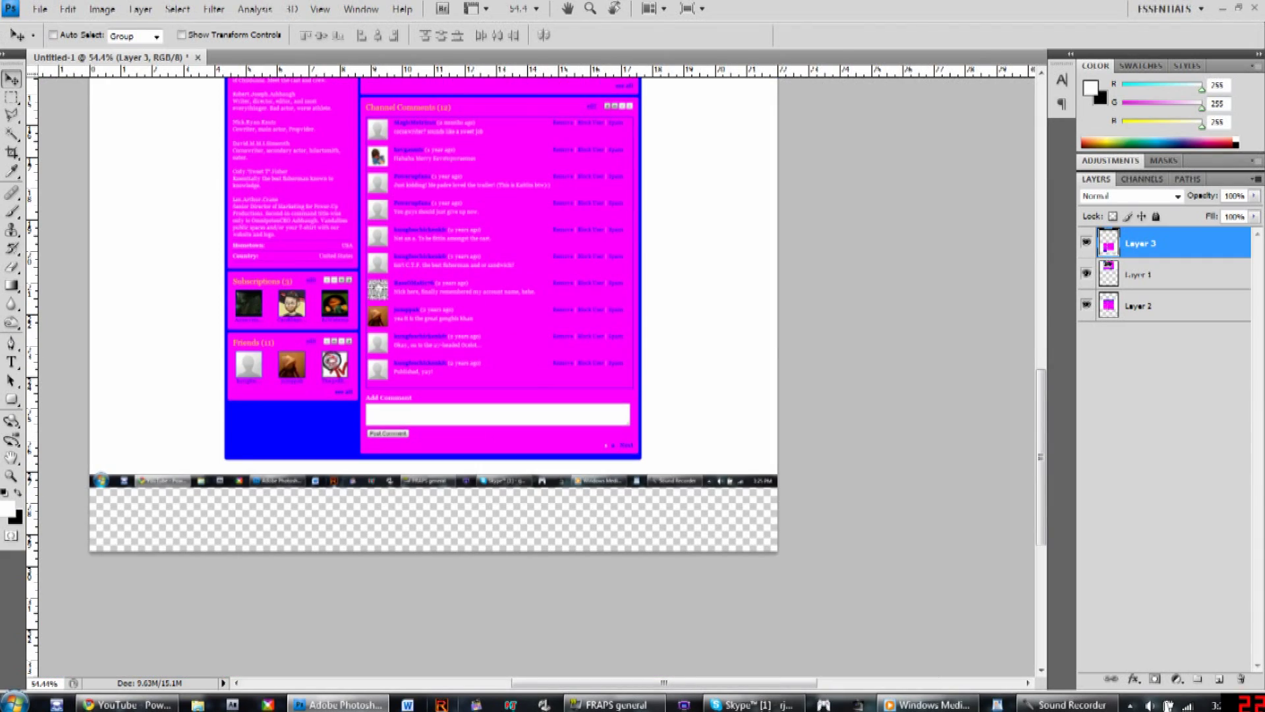
scroll(379, 514, up, 4)
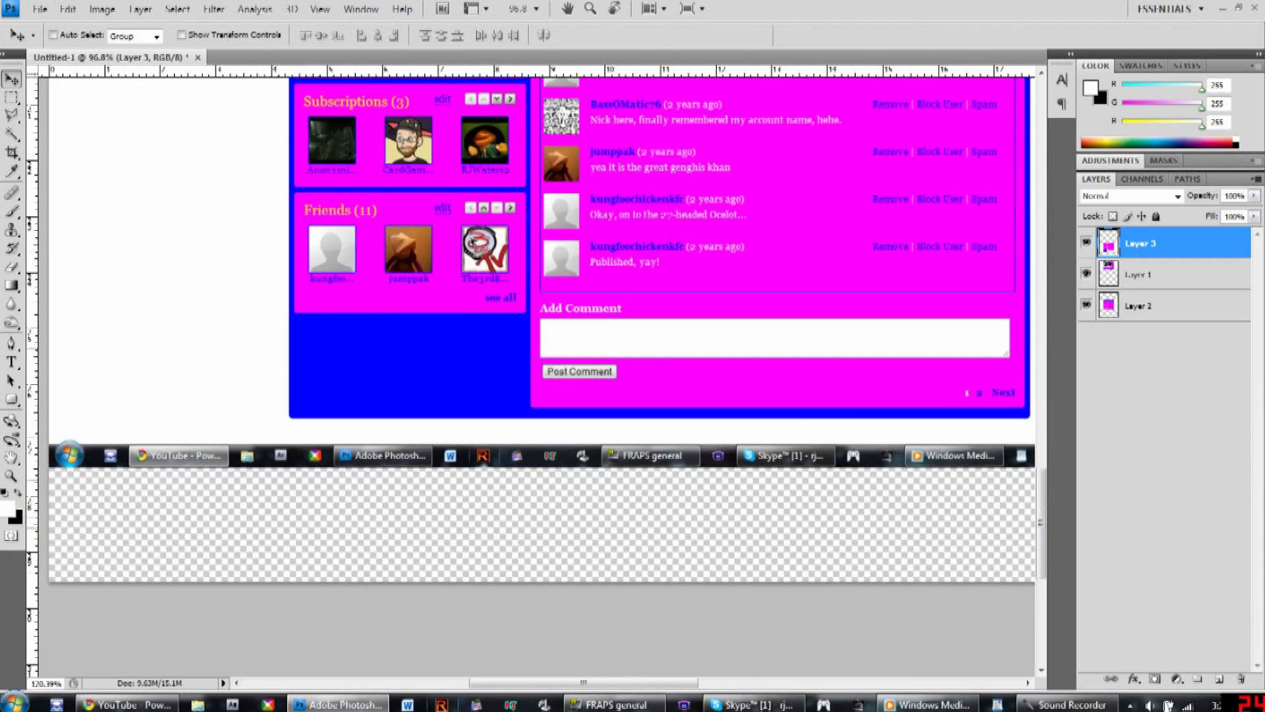
scroll(461, 527, up, 3)
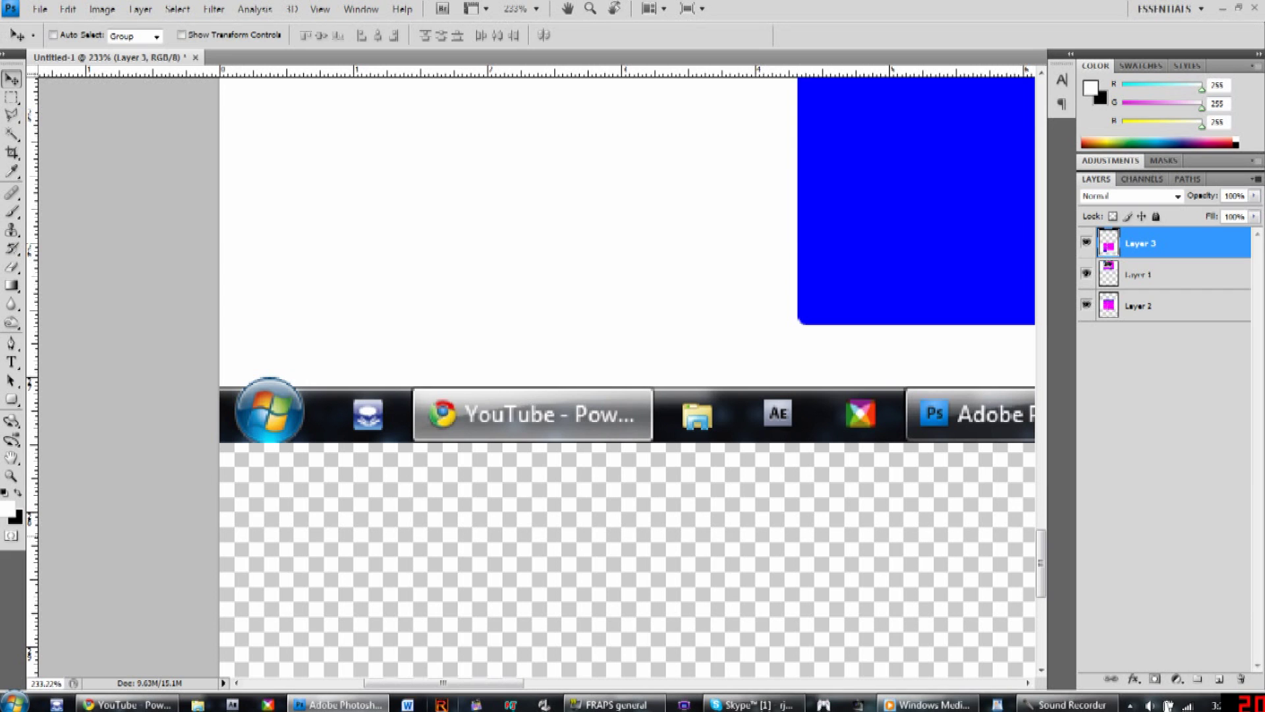
key(m)
scroll(537, 376, right, 15)
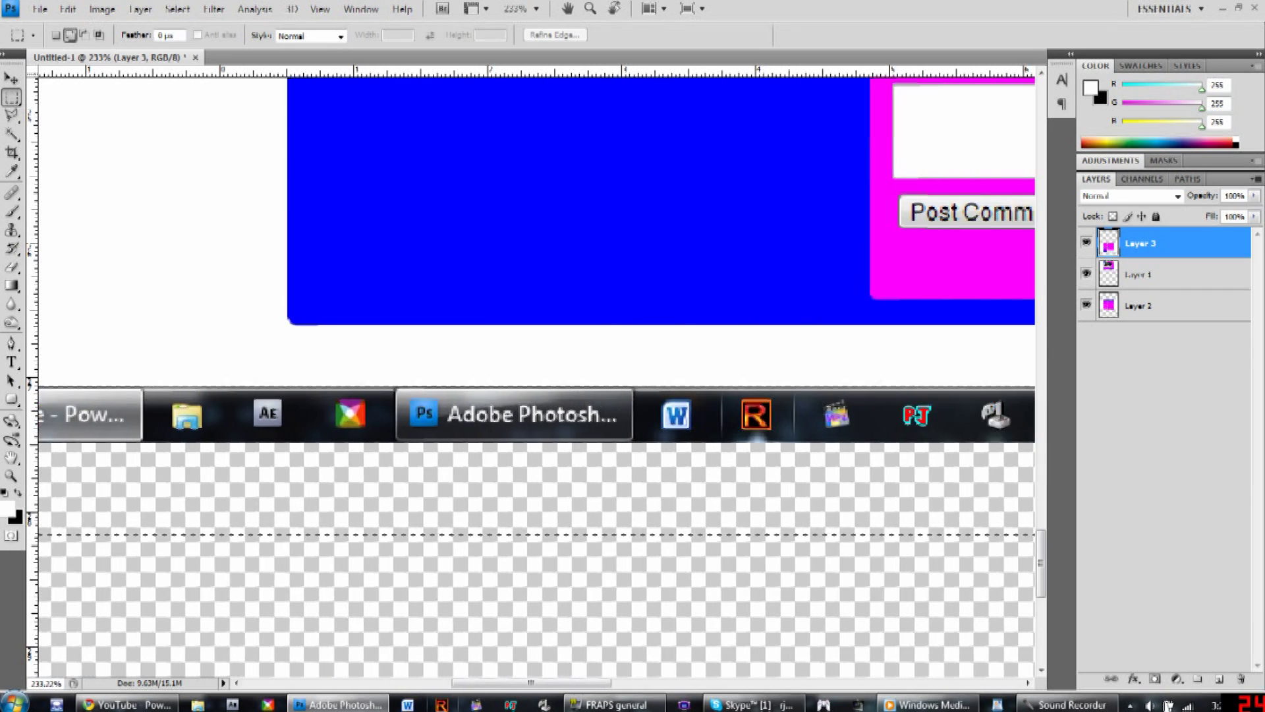
scroll(537, 375, right, 15)
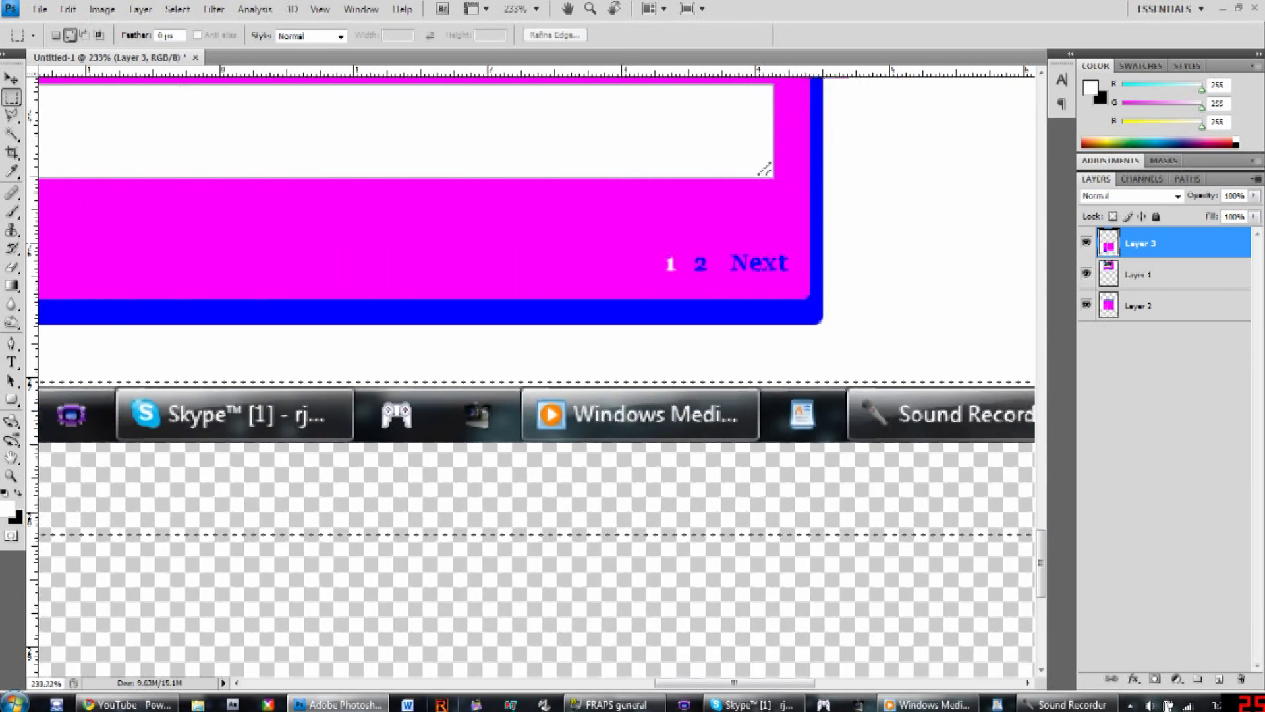
scroll(537, 376, right, 4)
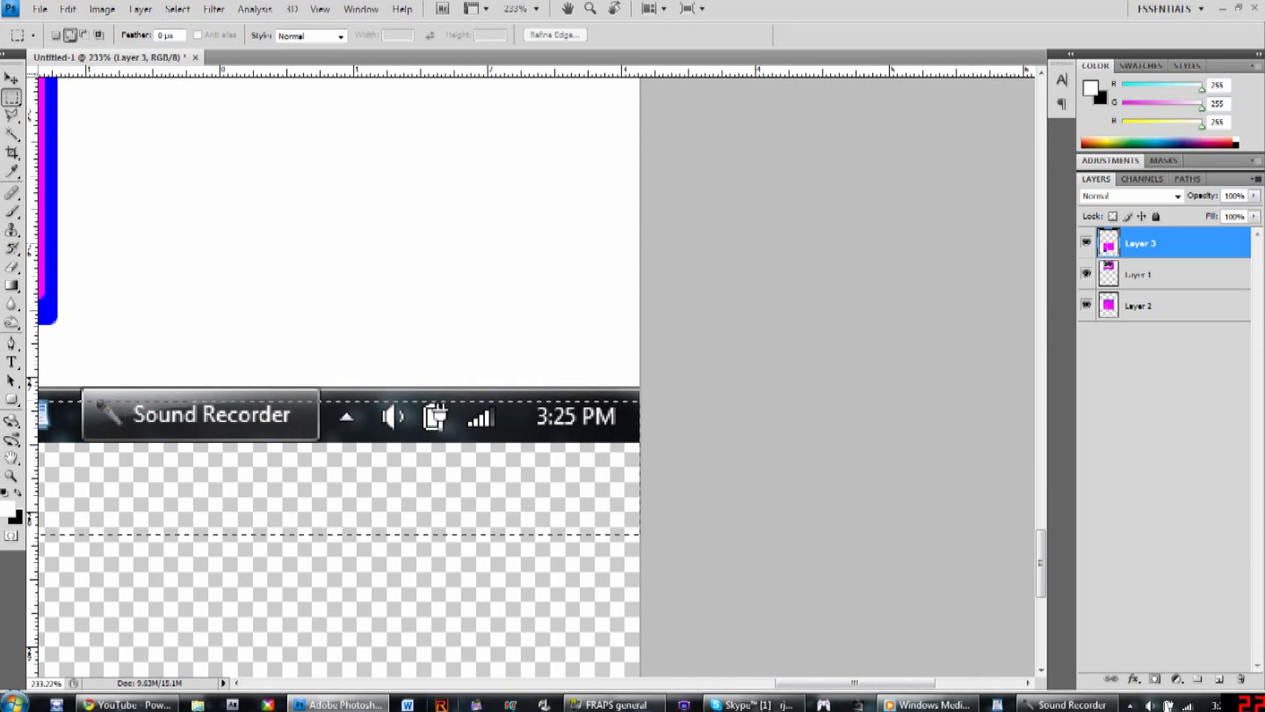
scroll(678, 334, up, 3)
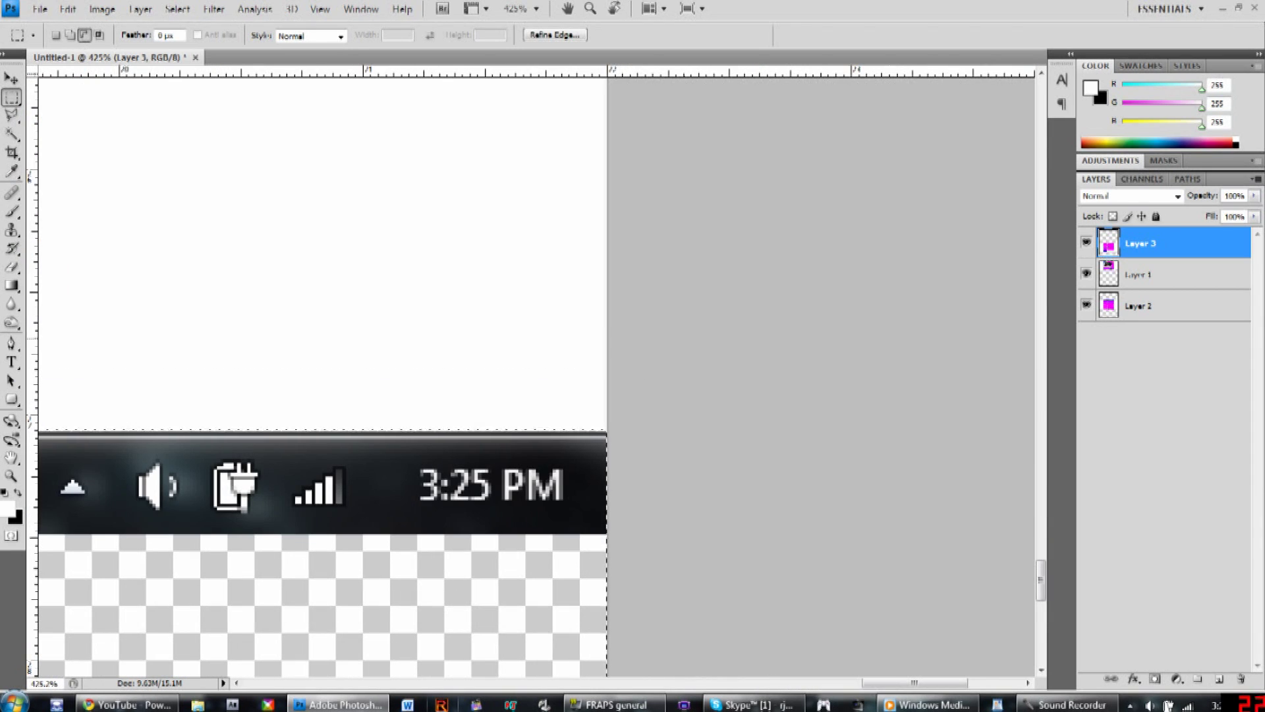
scroll(683, 361, up, 3)
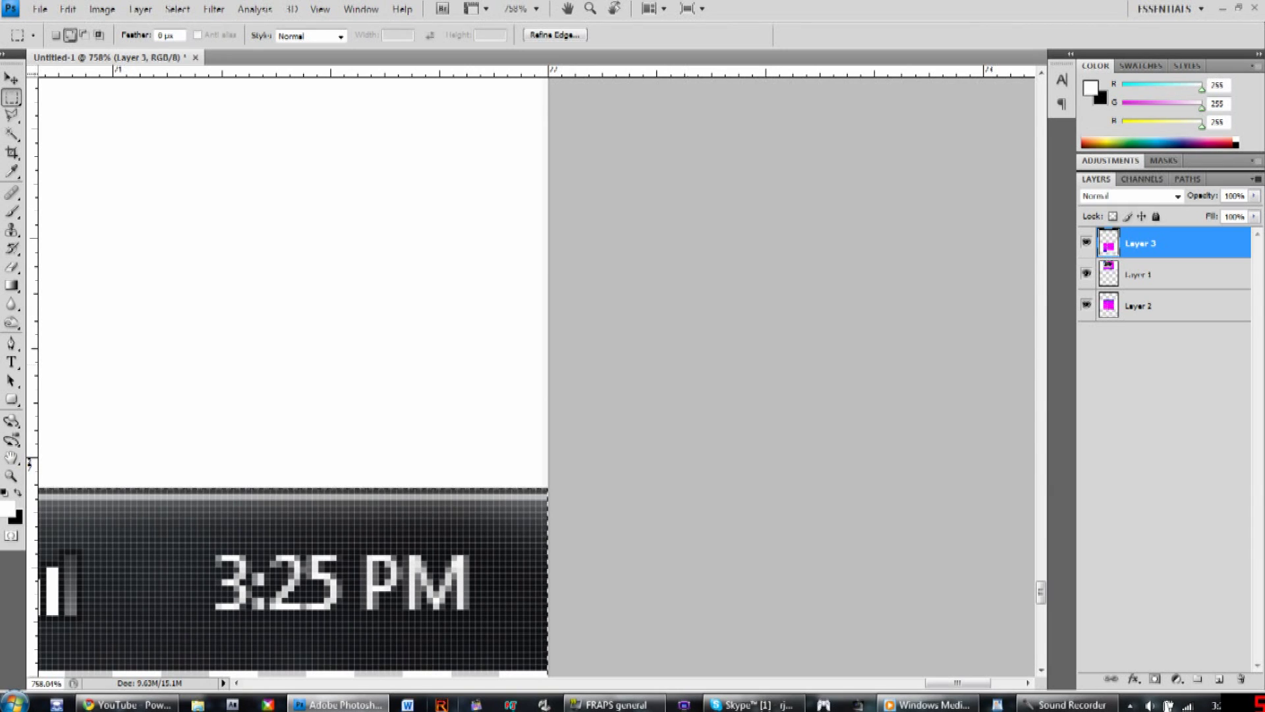
key(Delete)
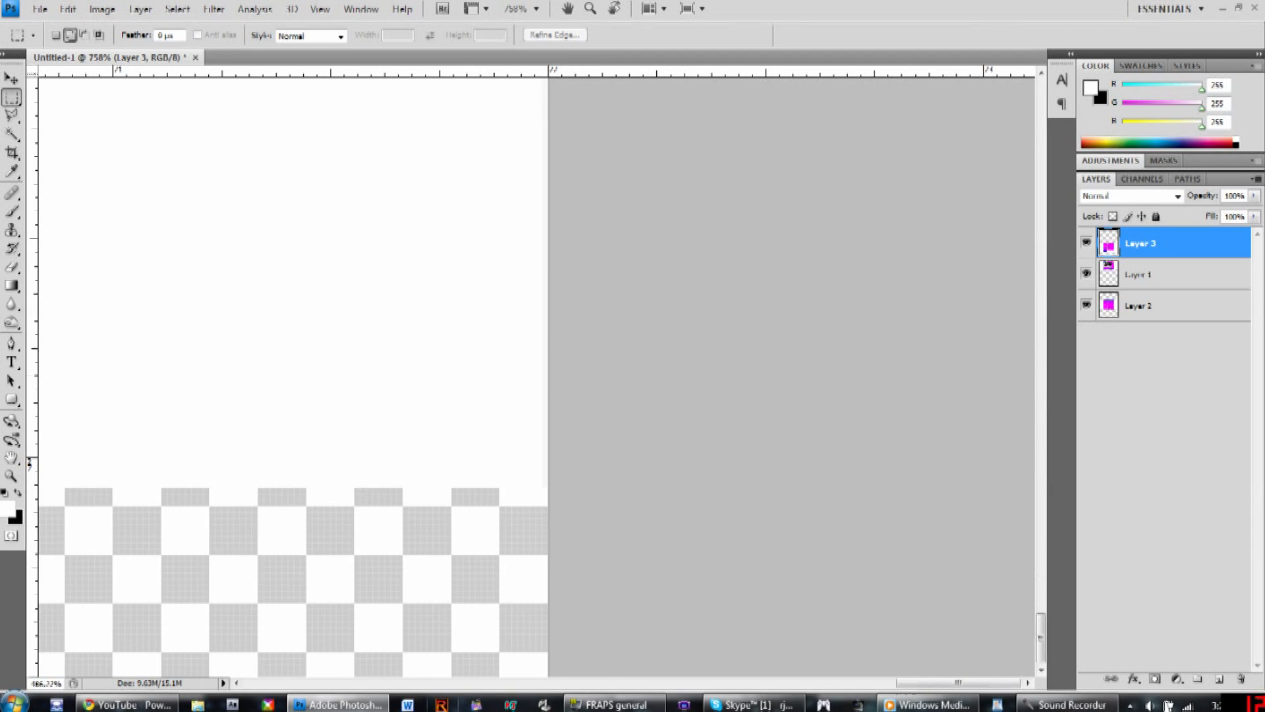
Delete the leftover tip of the Start button above the removed taskbar strip on the third screenshot's layer
scroll(689, 379, down, 5)
scroll(688, 378, down, 5)
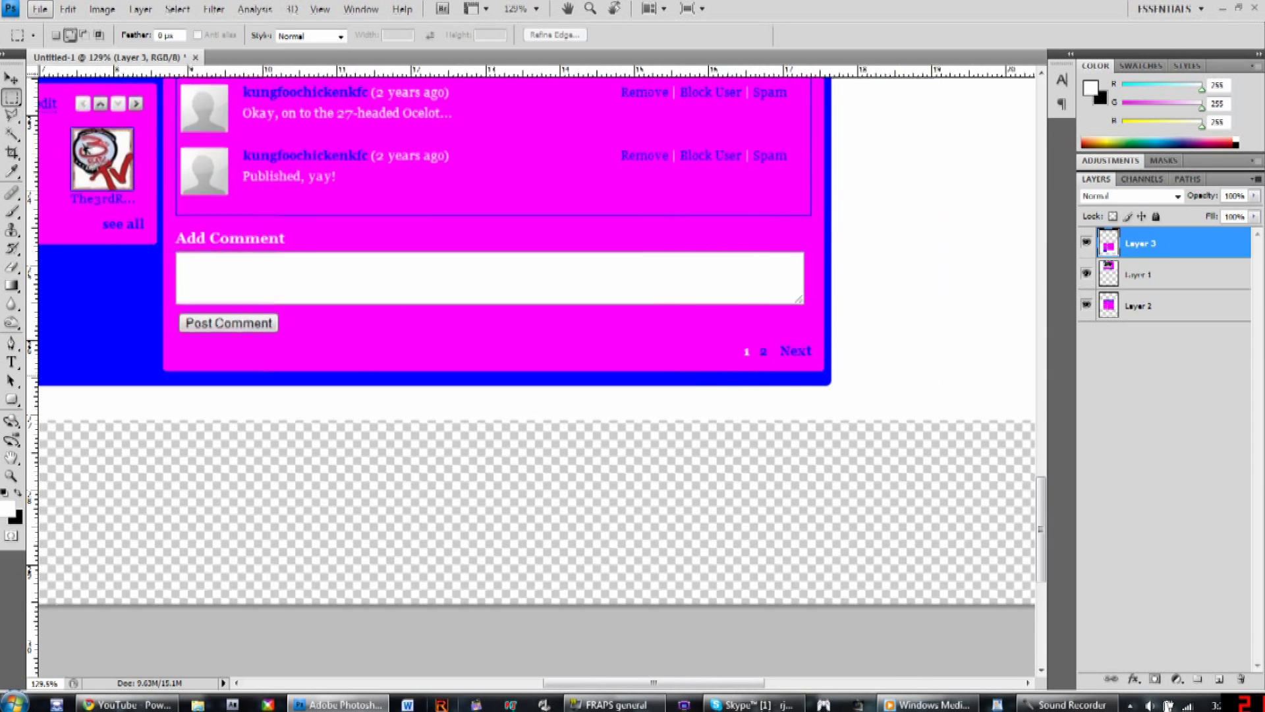
scroll(688, 379, up, 5)
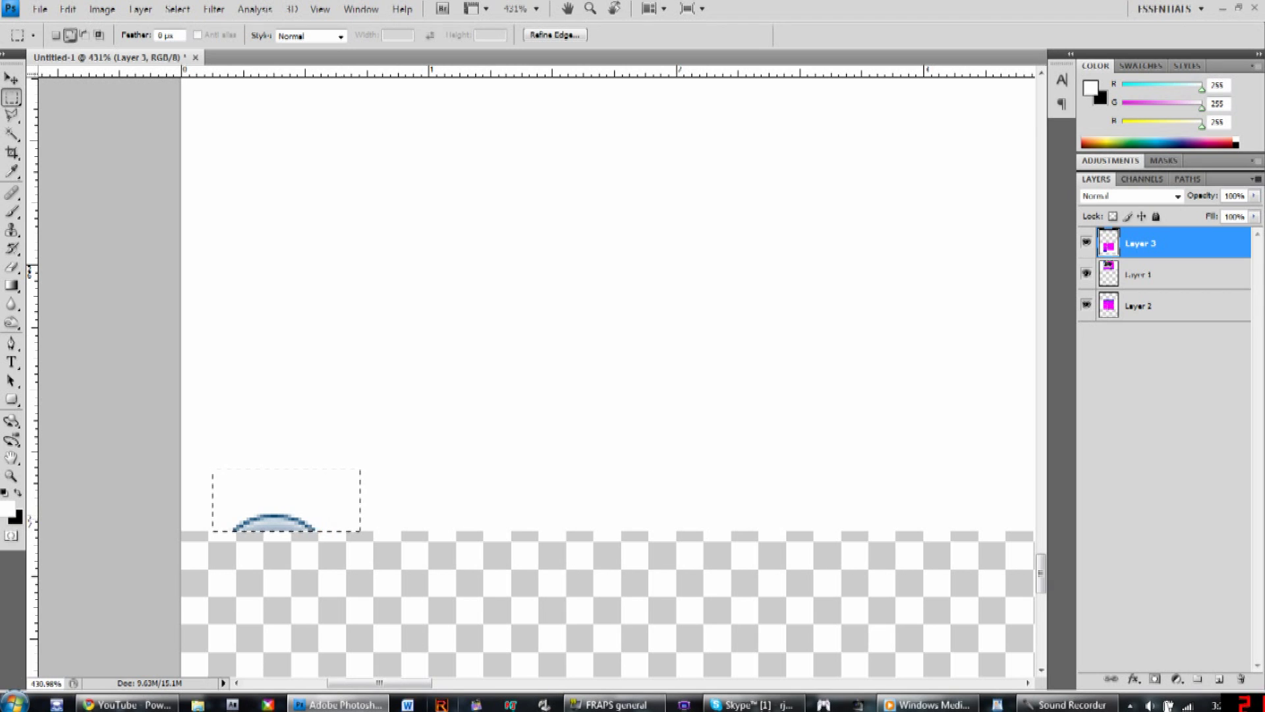
key(Delete)
scroll(689, 379, down, 8)
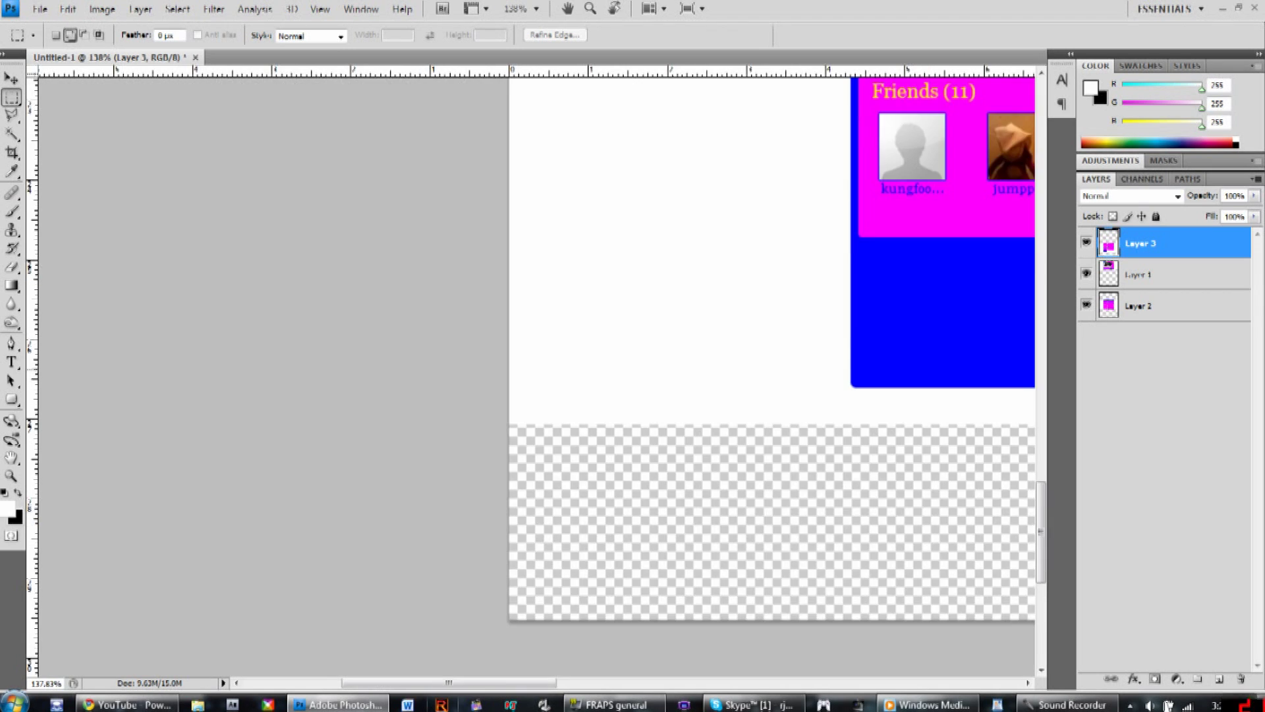
Draw a crop frame around the full-width channel page and bring its lower edge close to where the white page area ends
scroll(689, 379, down, 4)
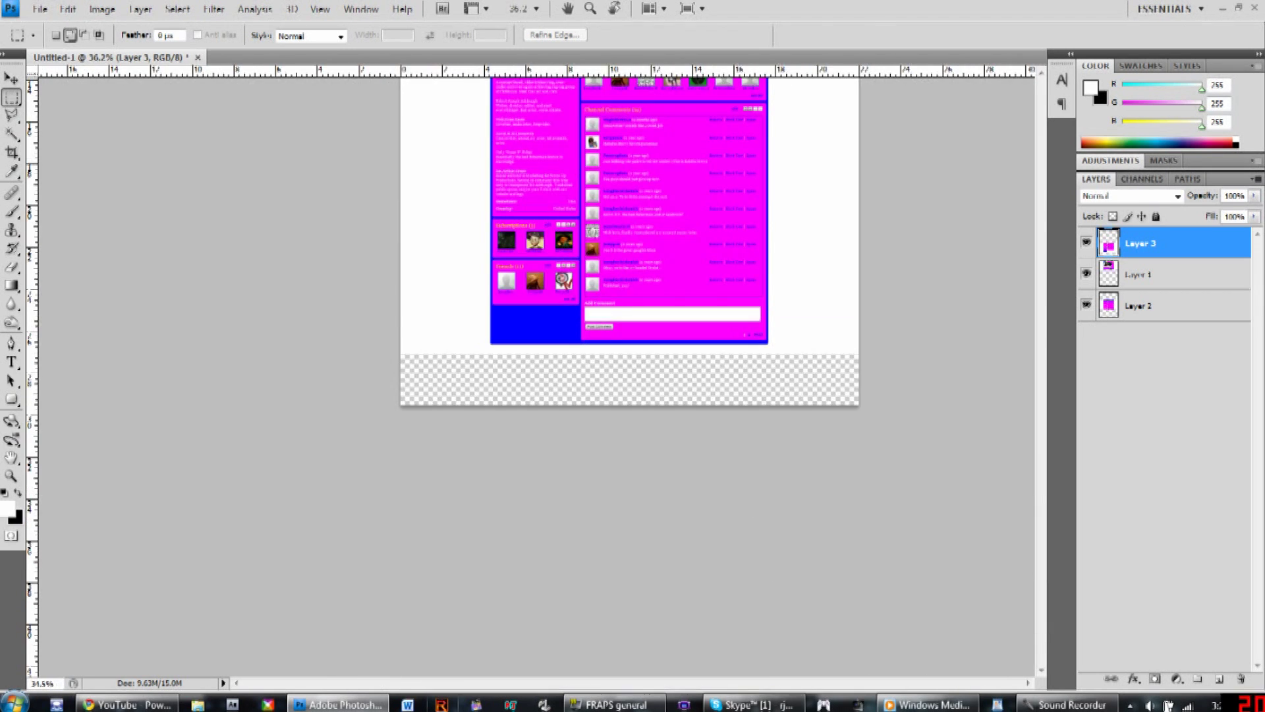
key(c)
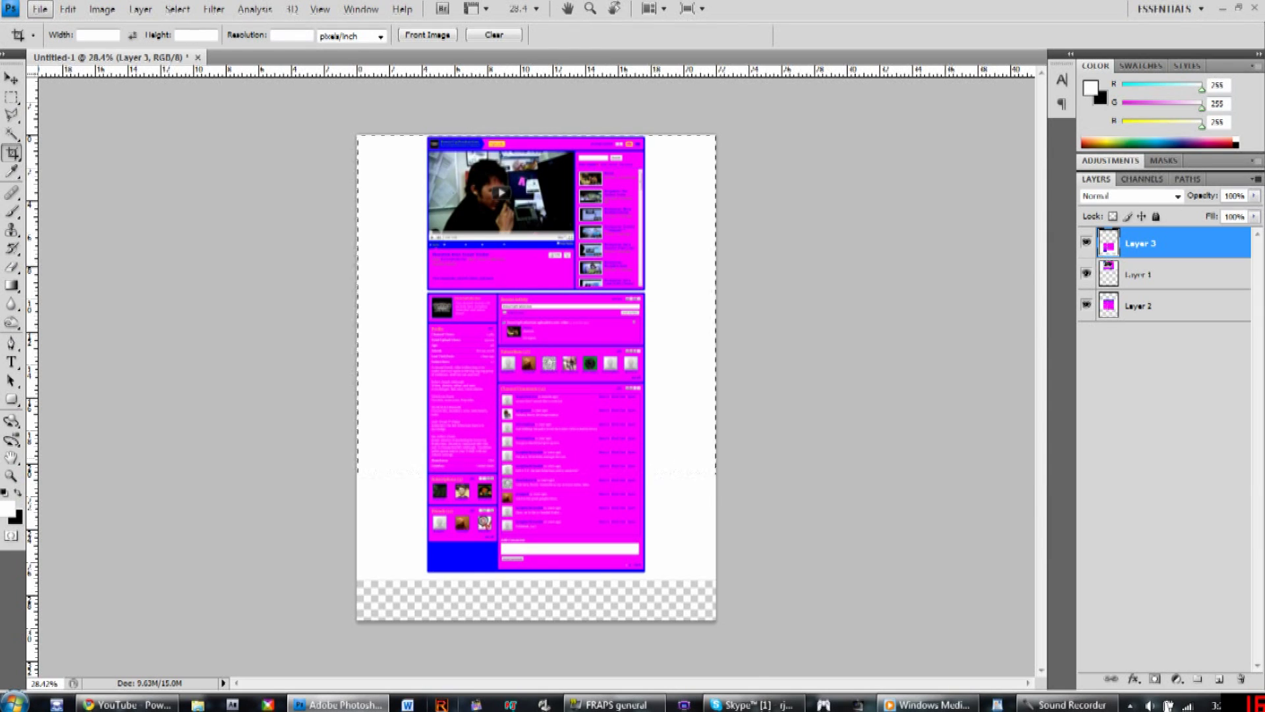
drag(716, 471, 716, 586)
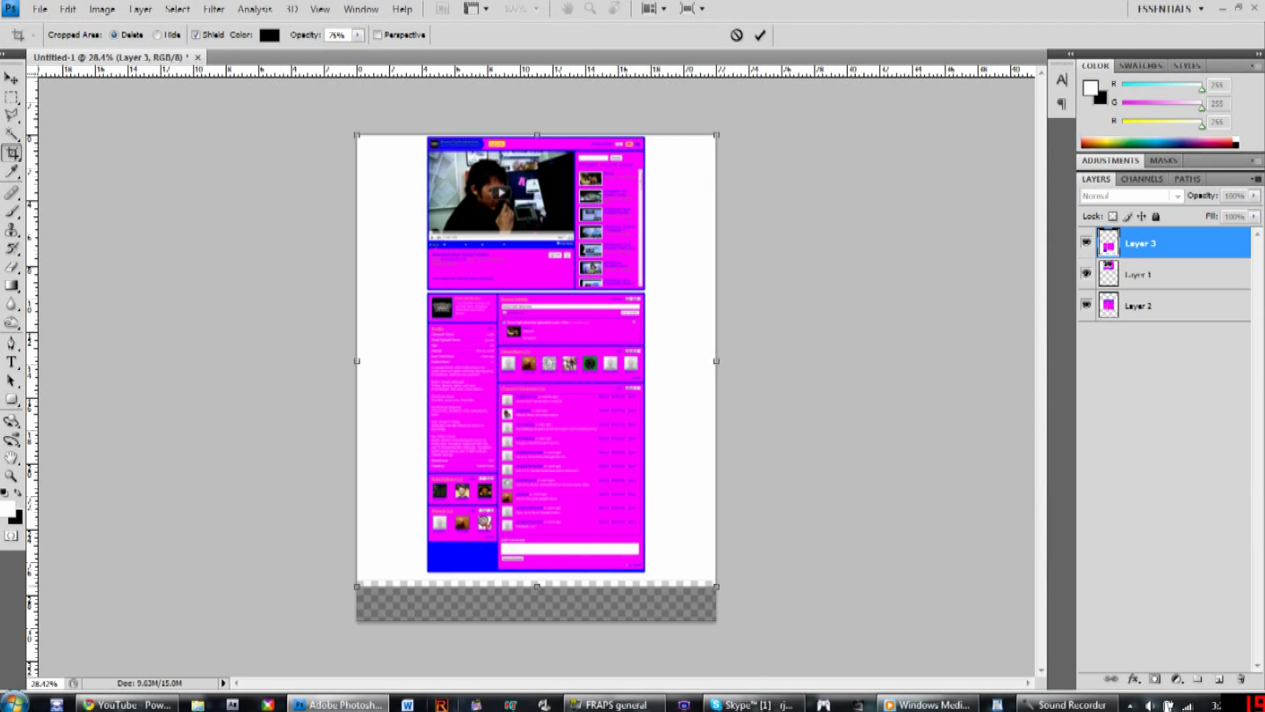
drag(537, 586, 537, 597)
scroll(599, 494, up, 5)
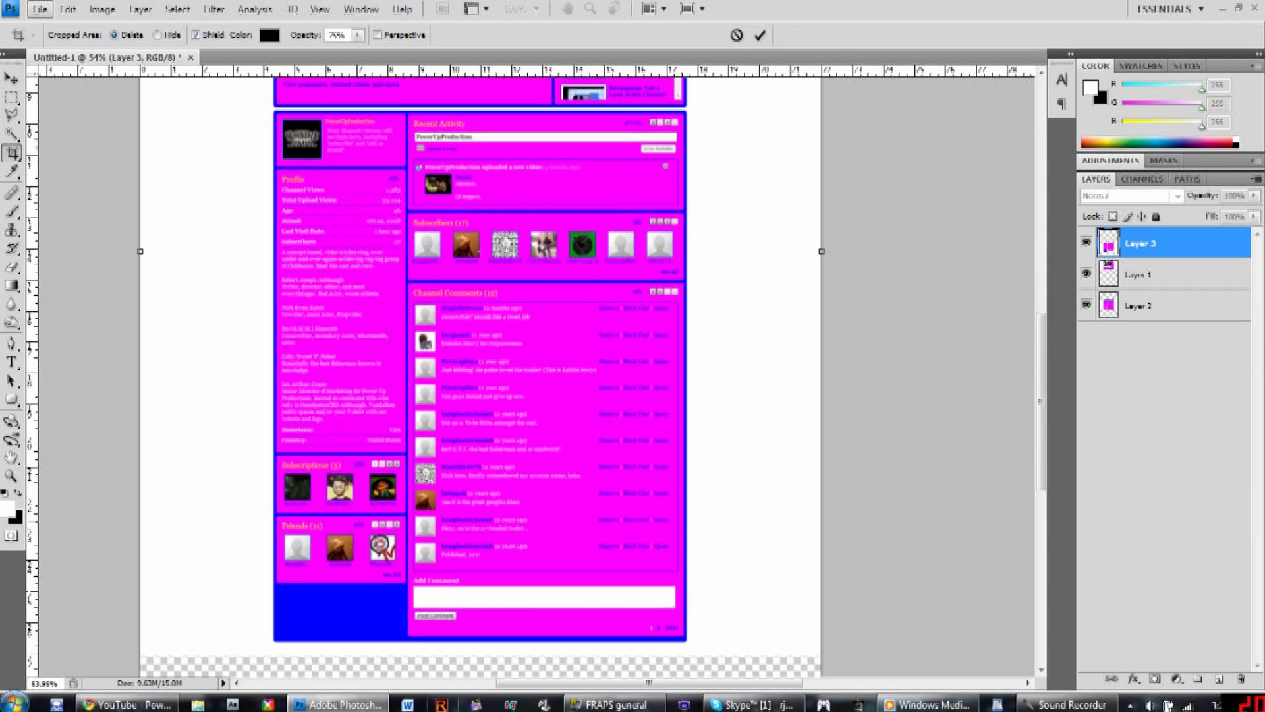
scroll(599, 494, down, 4)
mouse_move(481, 509)
mouse_down()
mouse_move(481, 476)
mouse_move(481, 489)
mouse_up()
scroll(481, 489, up, 5)
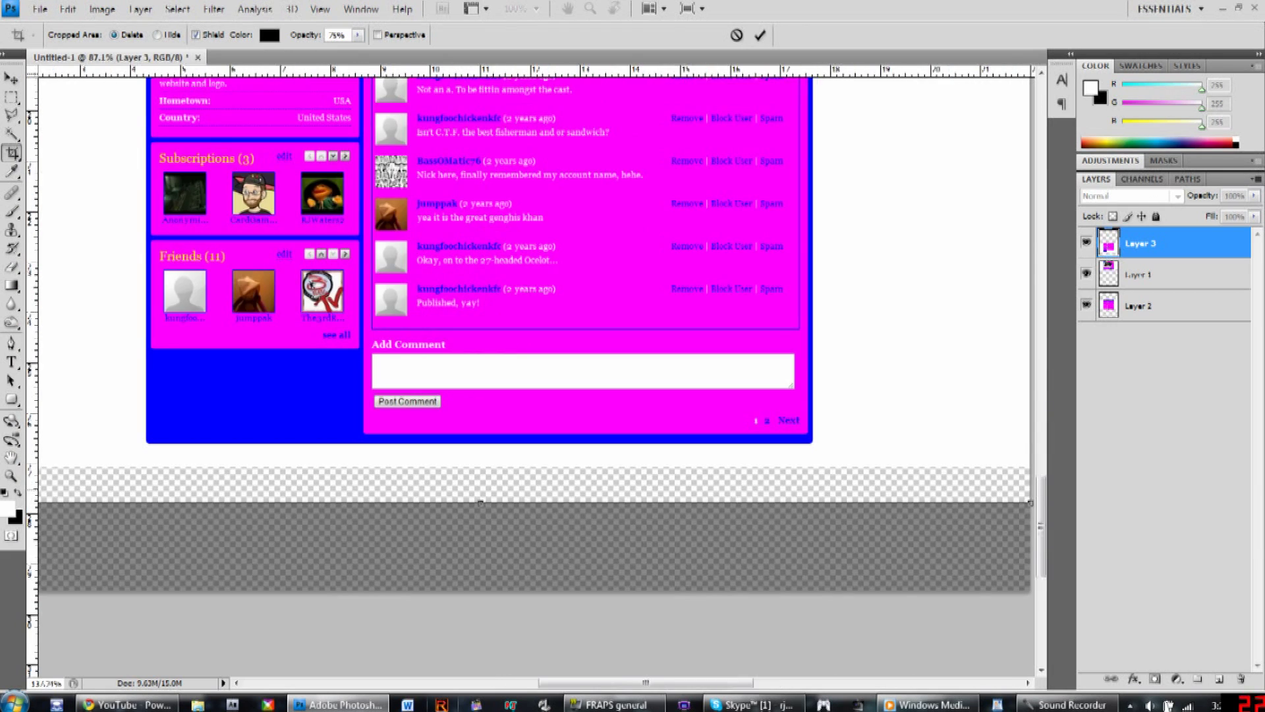
drag(464, 542, 464, 419)
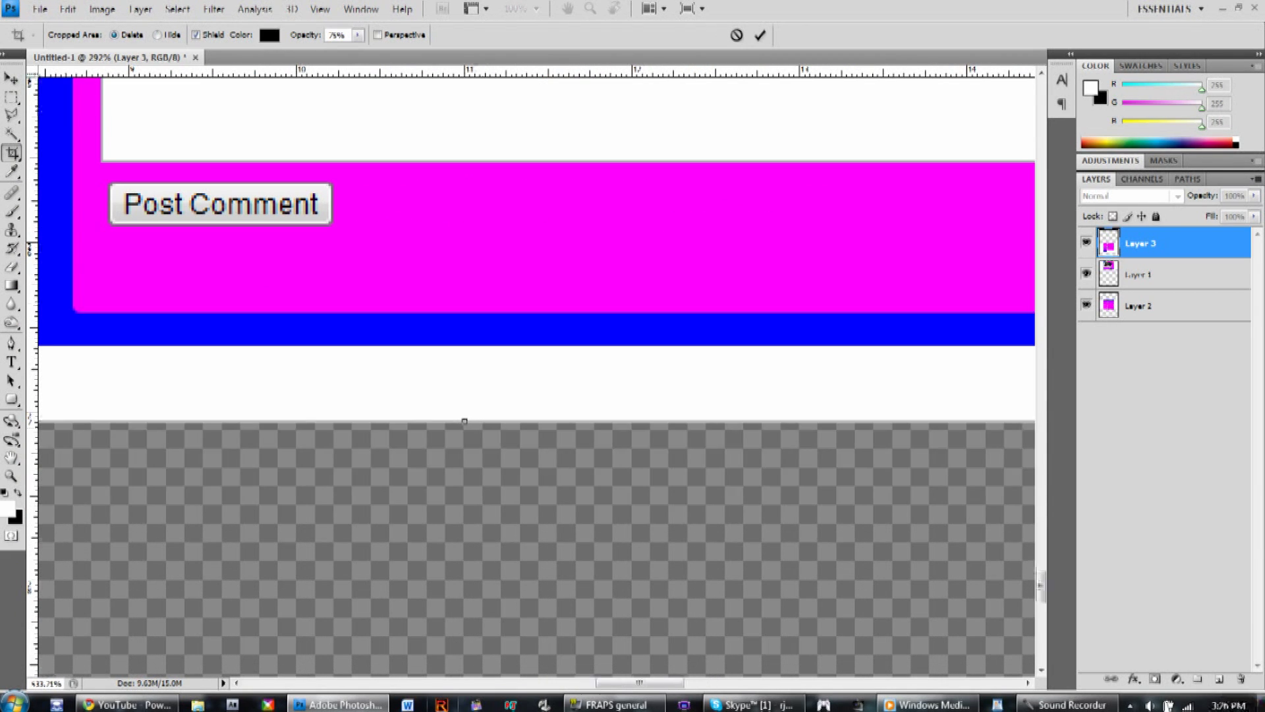
Align the crop frame's lower edge exactly with the boundary between white page and transparency at pixel level, and apply the crop
scroll(474, 419, up, 8)
scroll(469, 425, up, 2)
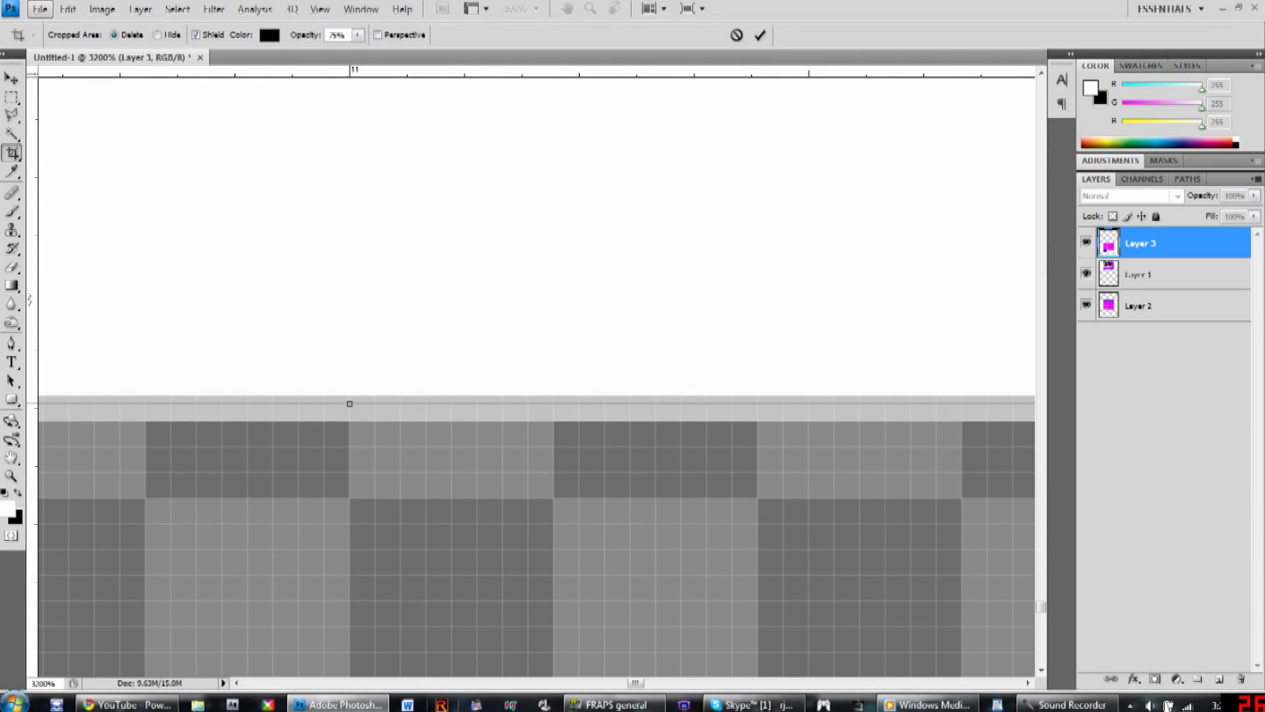
drag(350, 403, 349, 423)
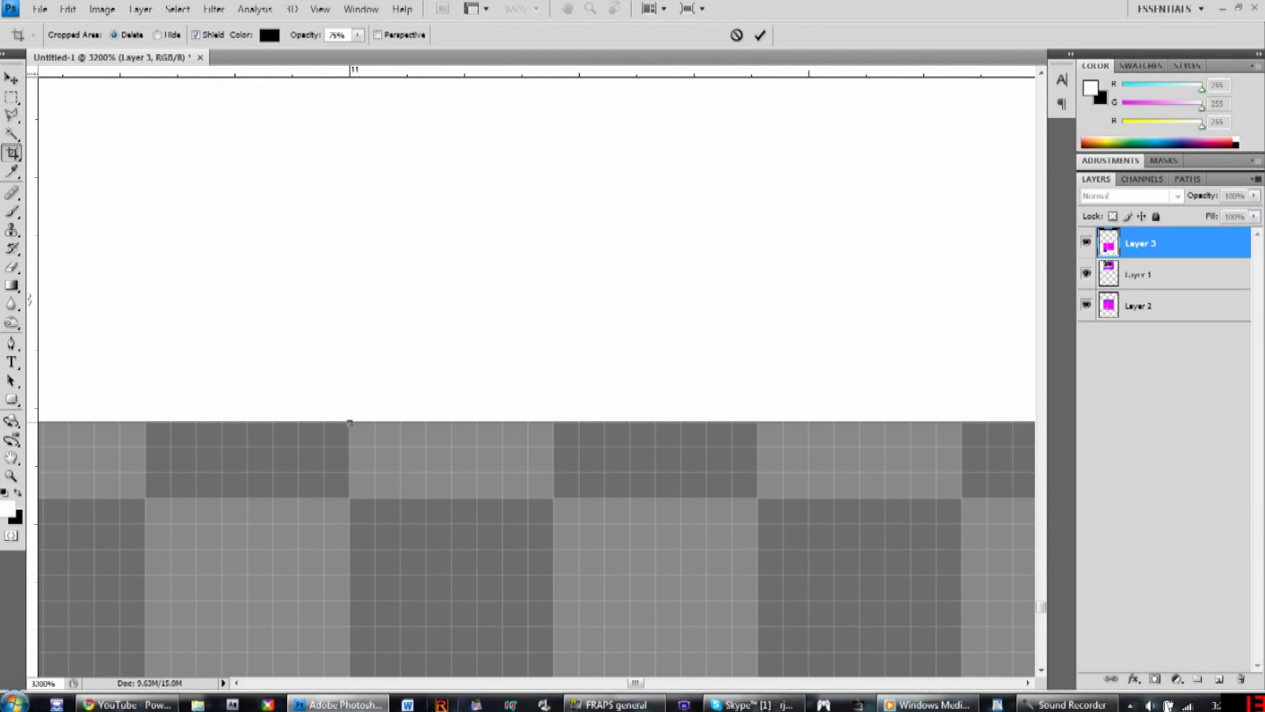
key(Return)
scroll(350, 422, down, 5)
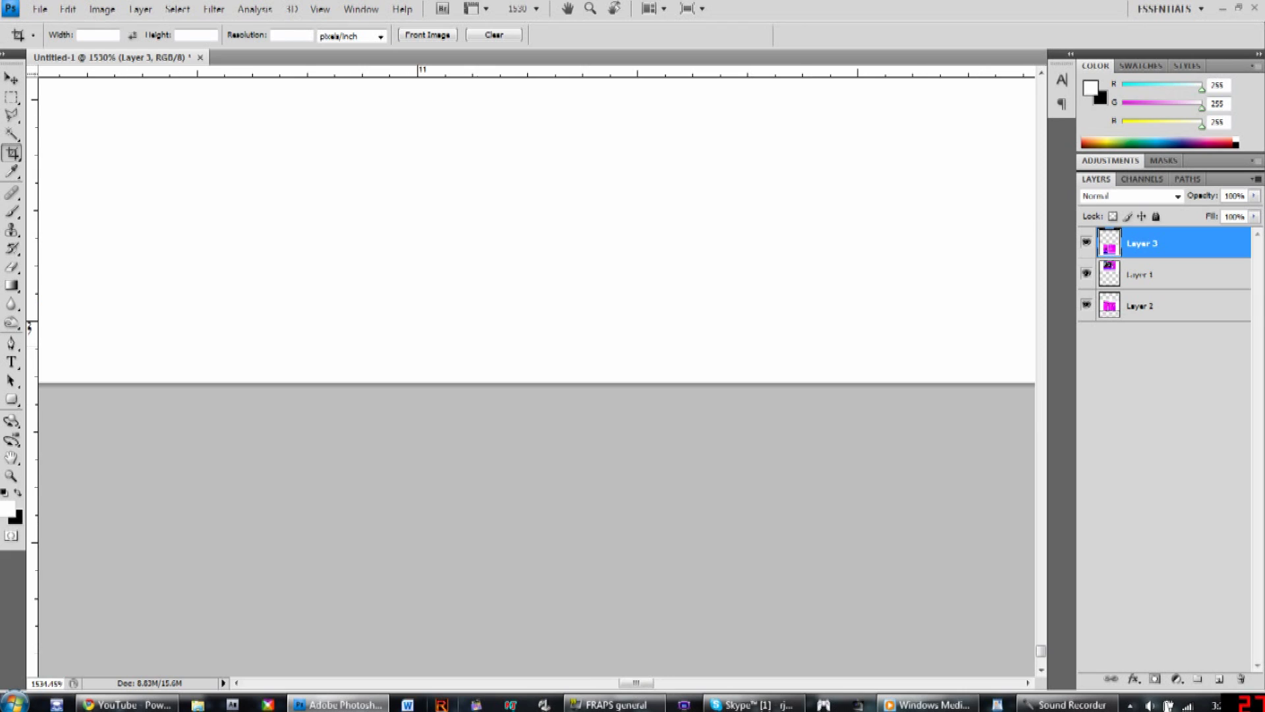
scroll(349, 423, down, 9)
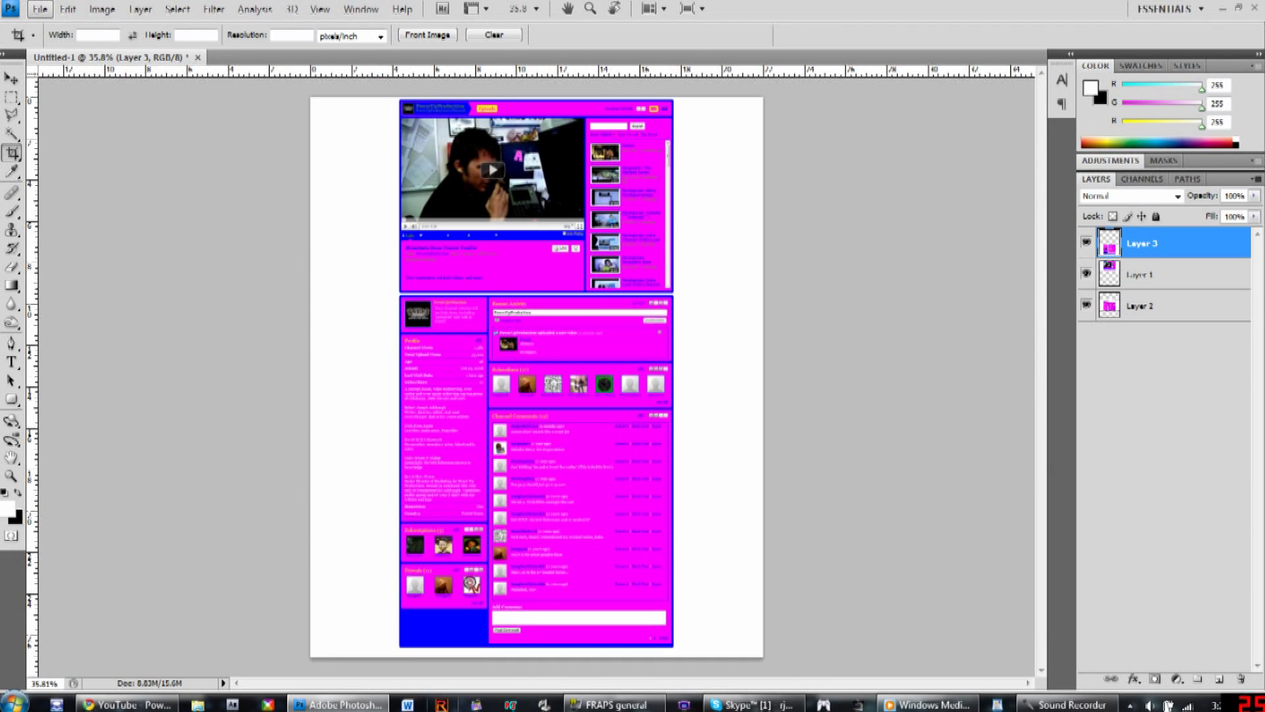
Merge all three screenshot layers into one layer and rename it Template
key(v)
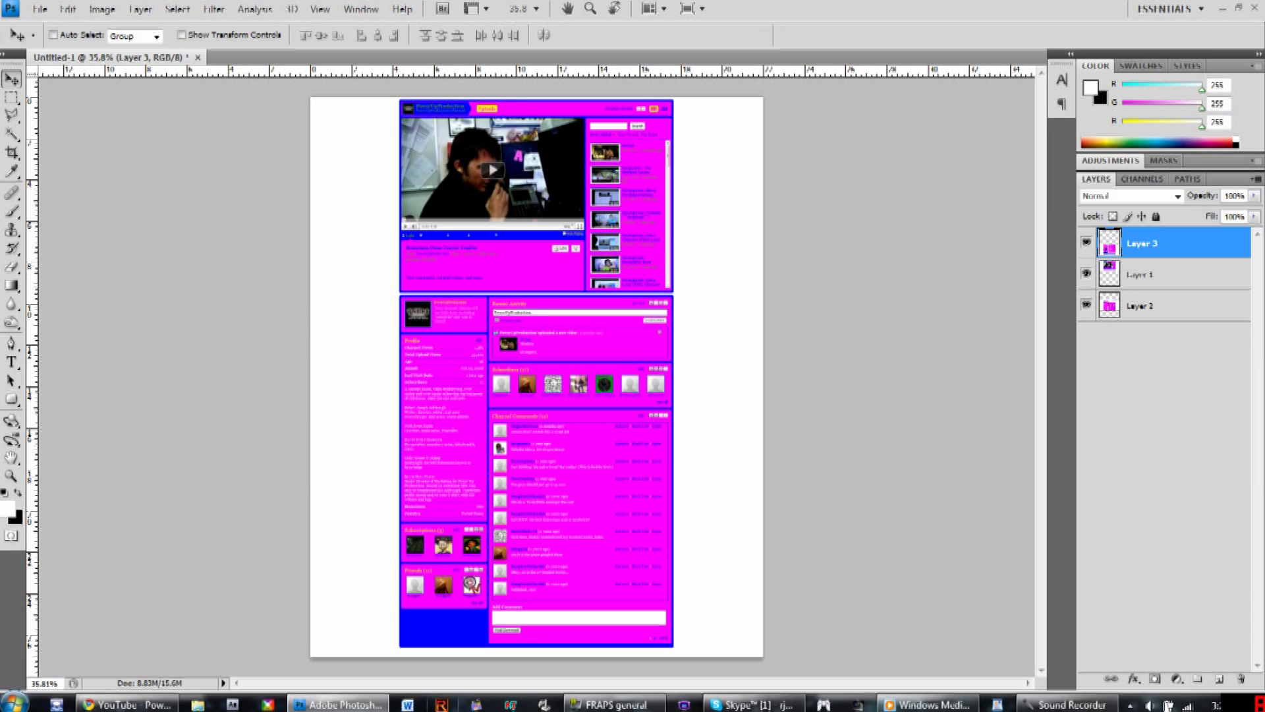
key(ctrl+alt+a)
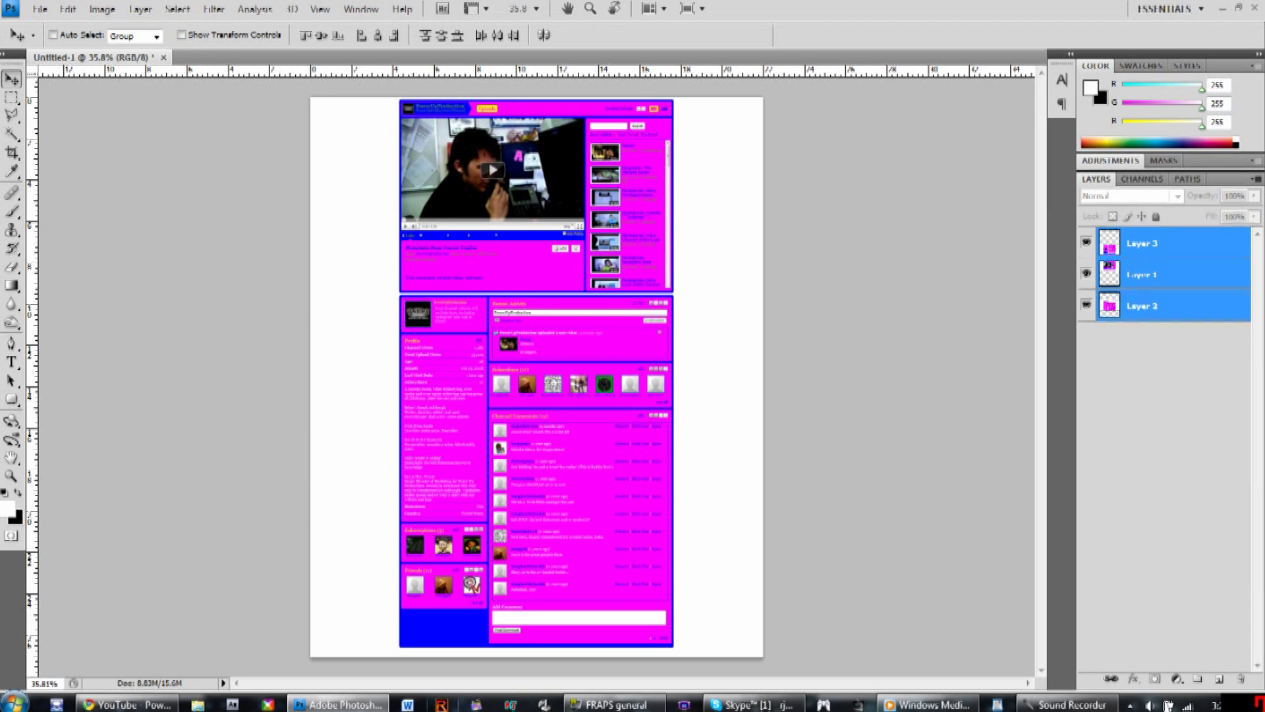
key(ctrl+e)
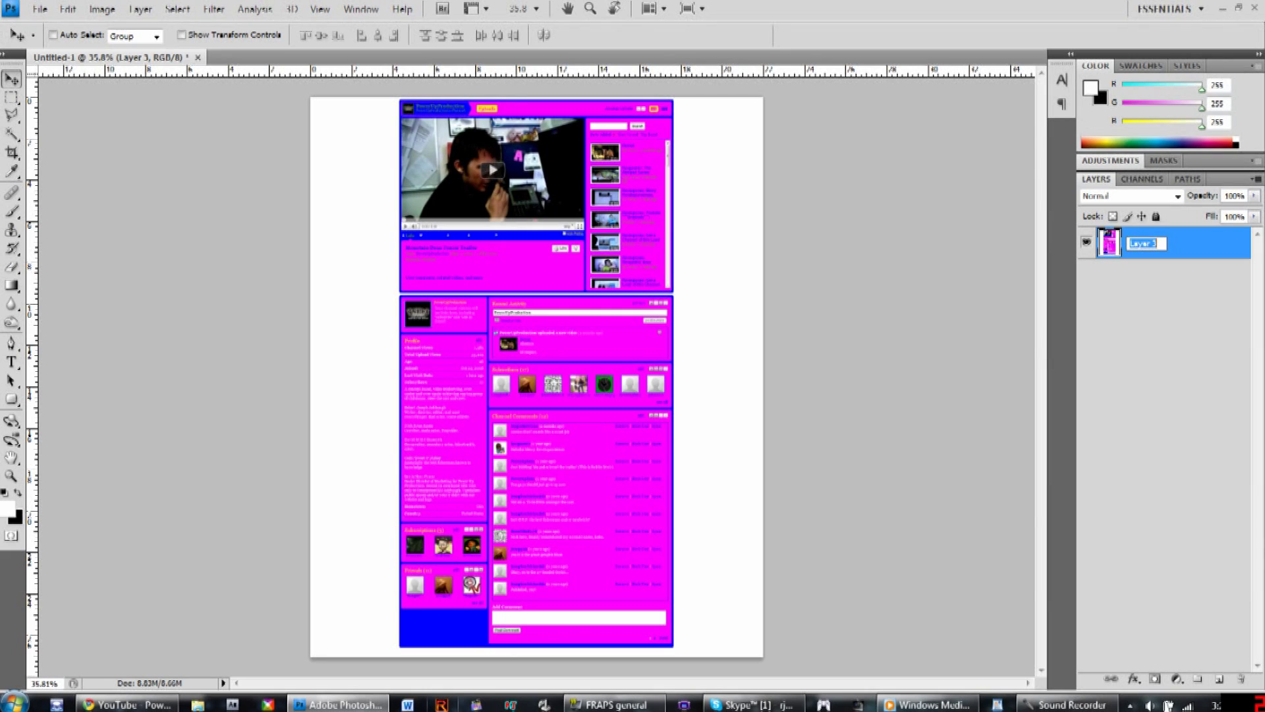
key(Return)
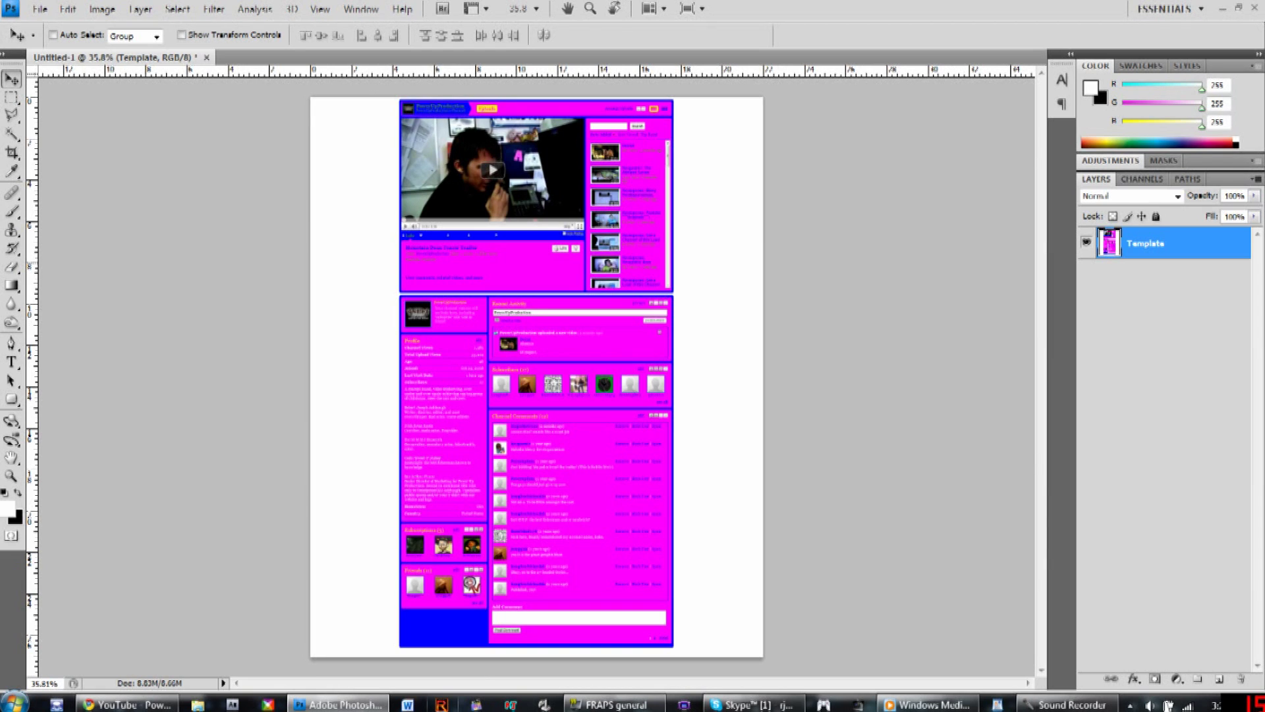
Select the connected blue frame around the channel boxes with the Magic Wand at tolerance 50 and delete it from the Template layer
scroll(710, 263, up, 6)
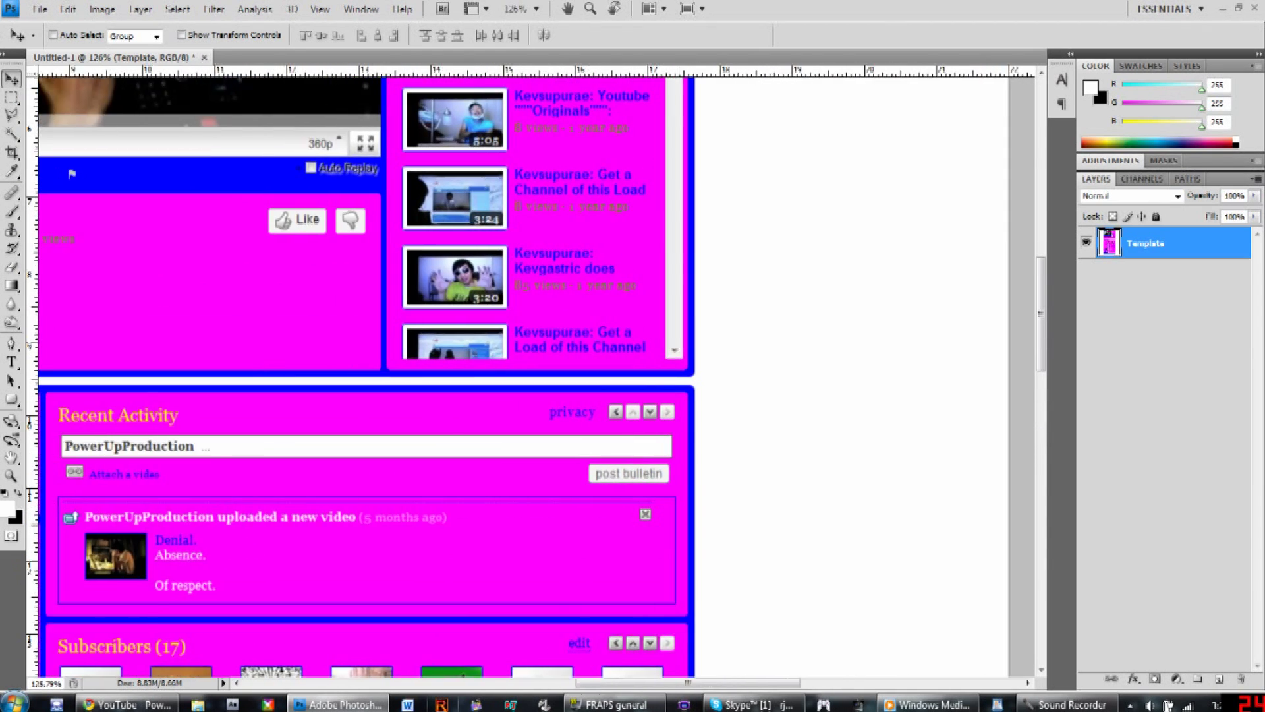
scroll(536, 376, left, 3)
scroll(537, 375, up, 5)
scroll(536, 376, left, 3)
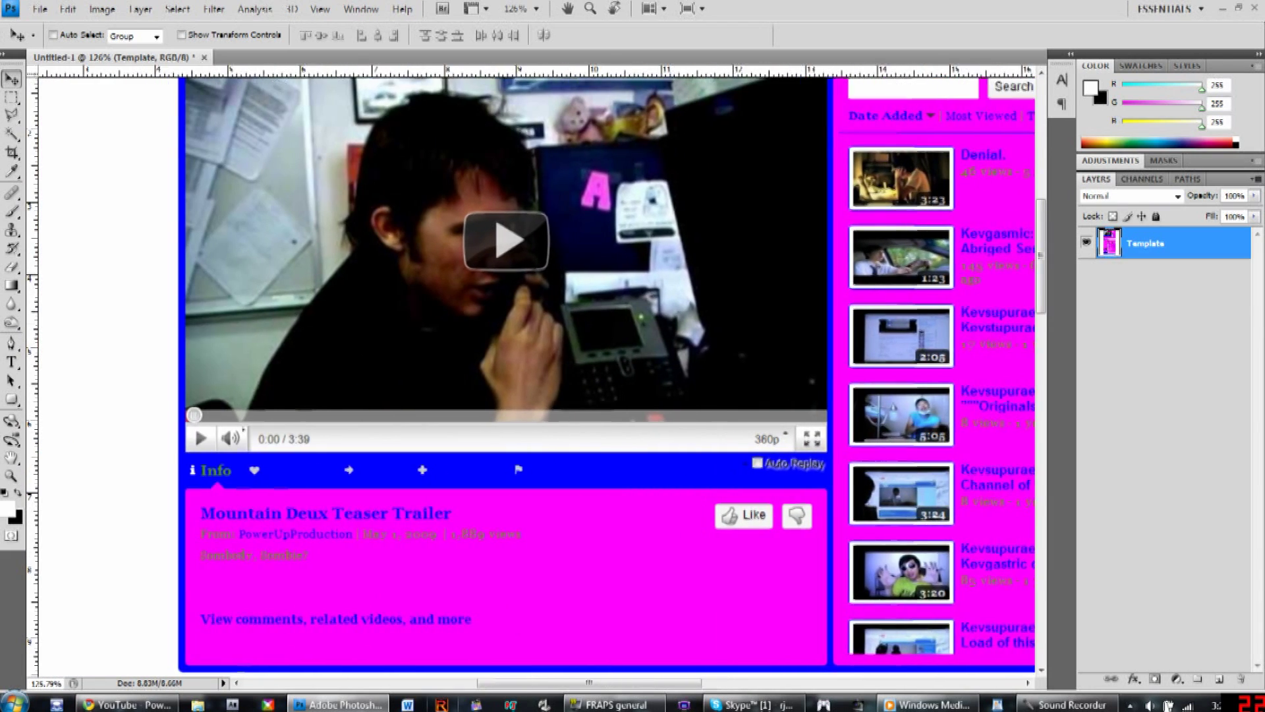
scroll(537, 375, left, 1)
scroll(536, 376, up, 3)
scroll(537, 375, right, 2)
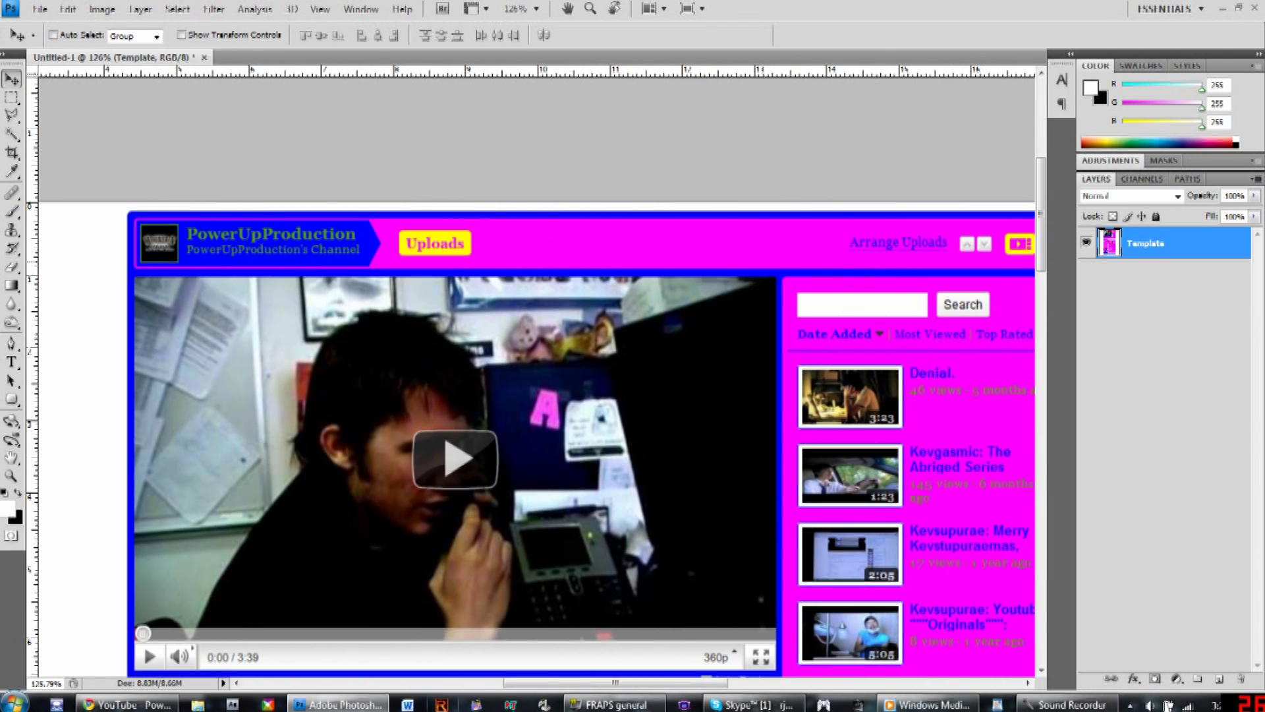
key(w)
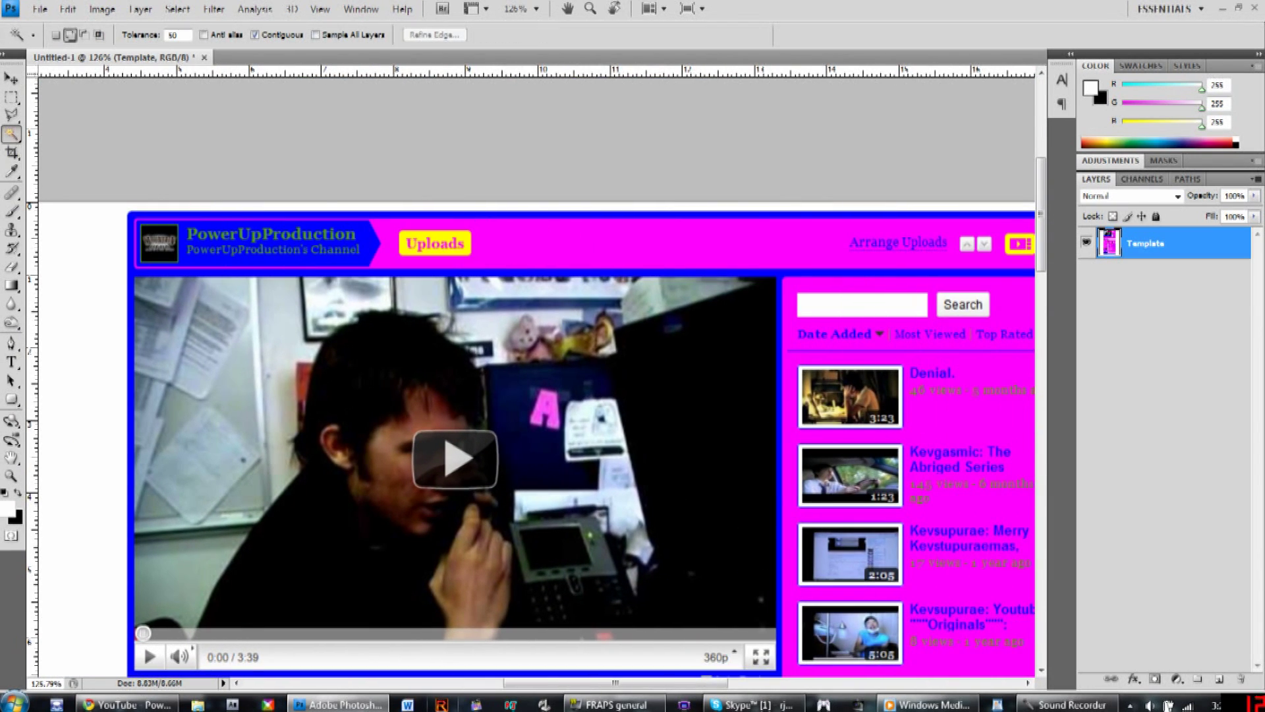
click(580, 272)
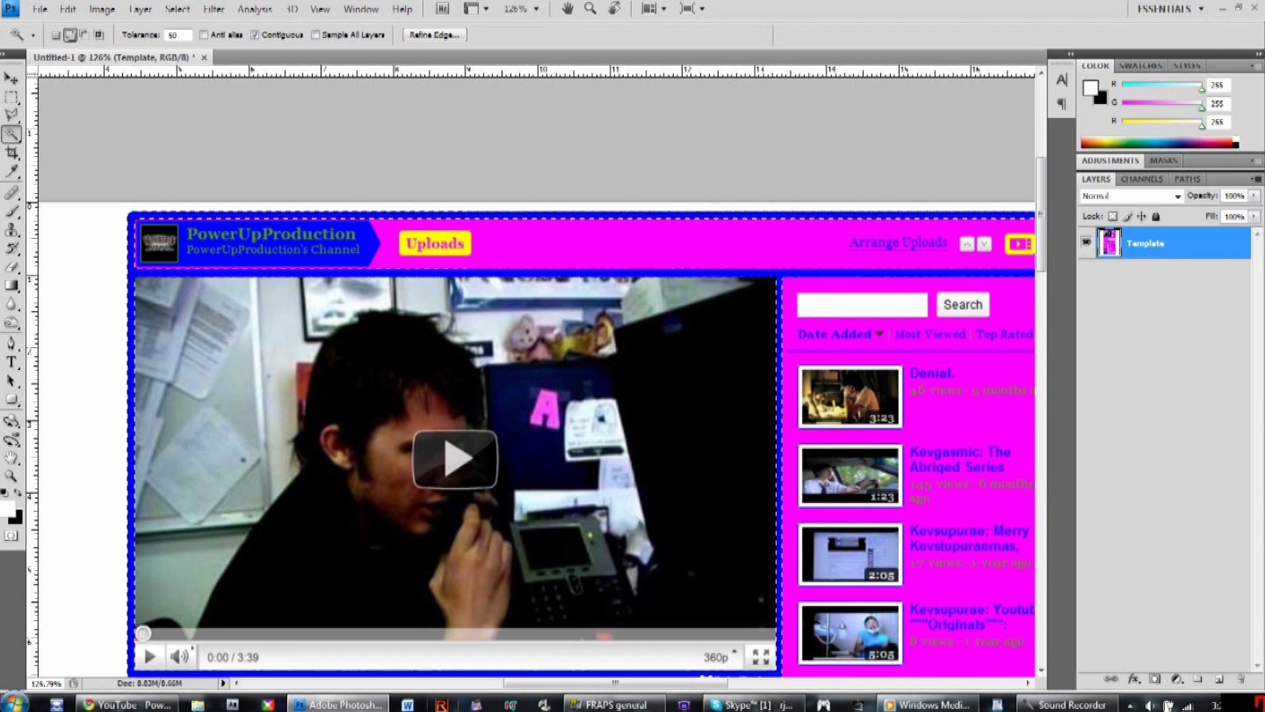
scroll(537, 376, right, 5)
scroll(536, 375, down, 4)
scroll(537, 376, down, 7)
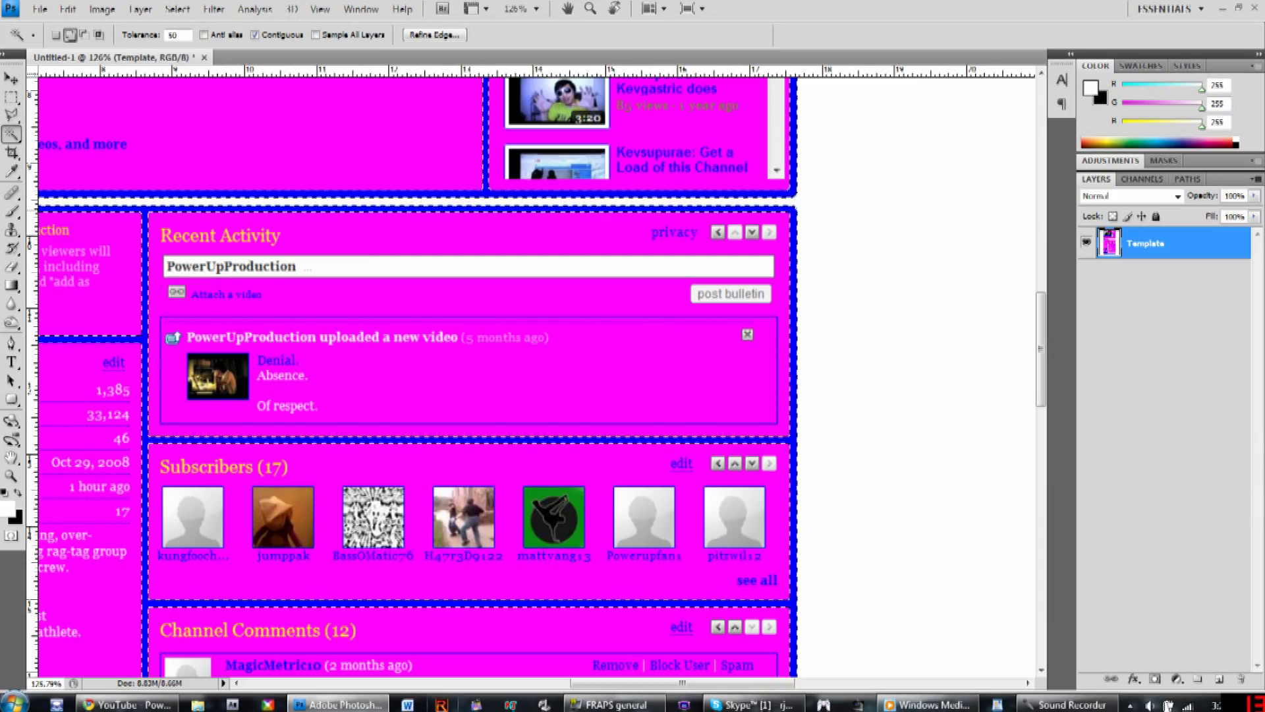
scroll(536, 375, left, 5)
scroll(536, 376, down, 14)
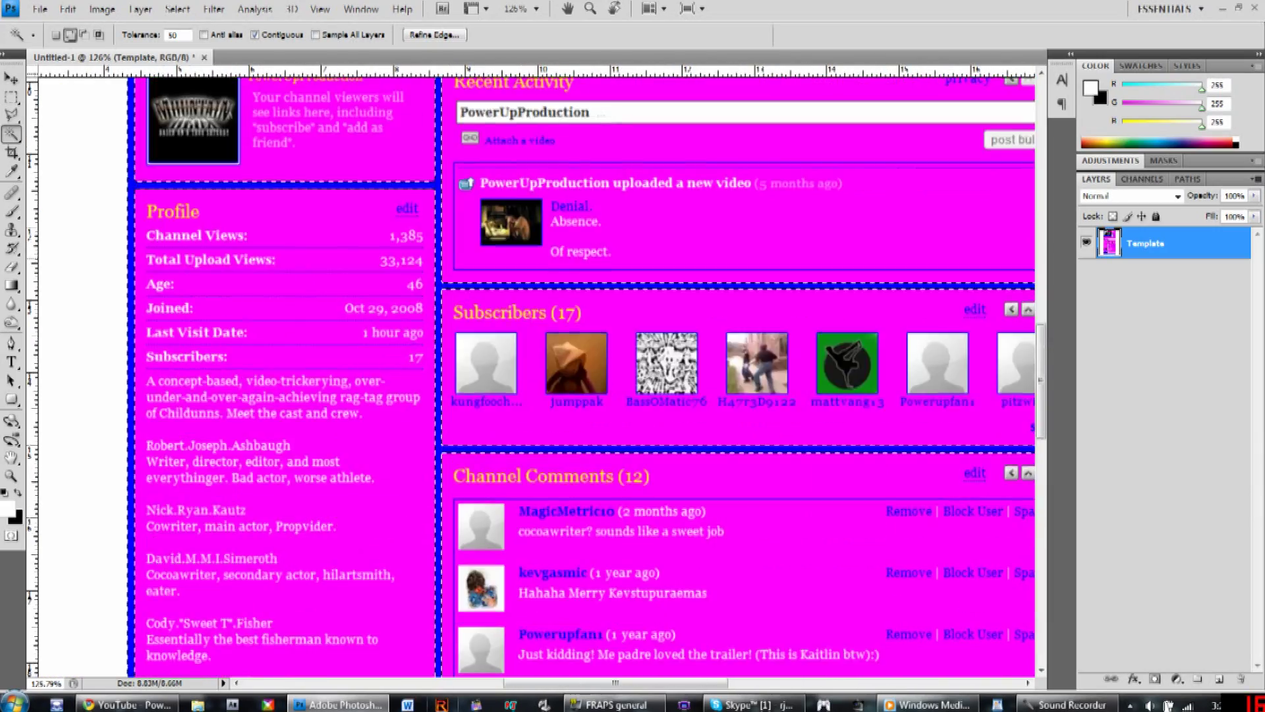
scroll(536, 375, right, 3)
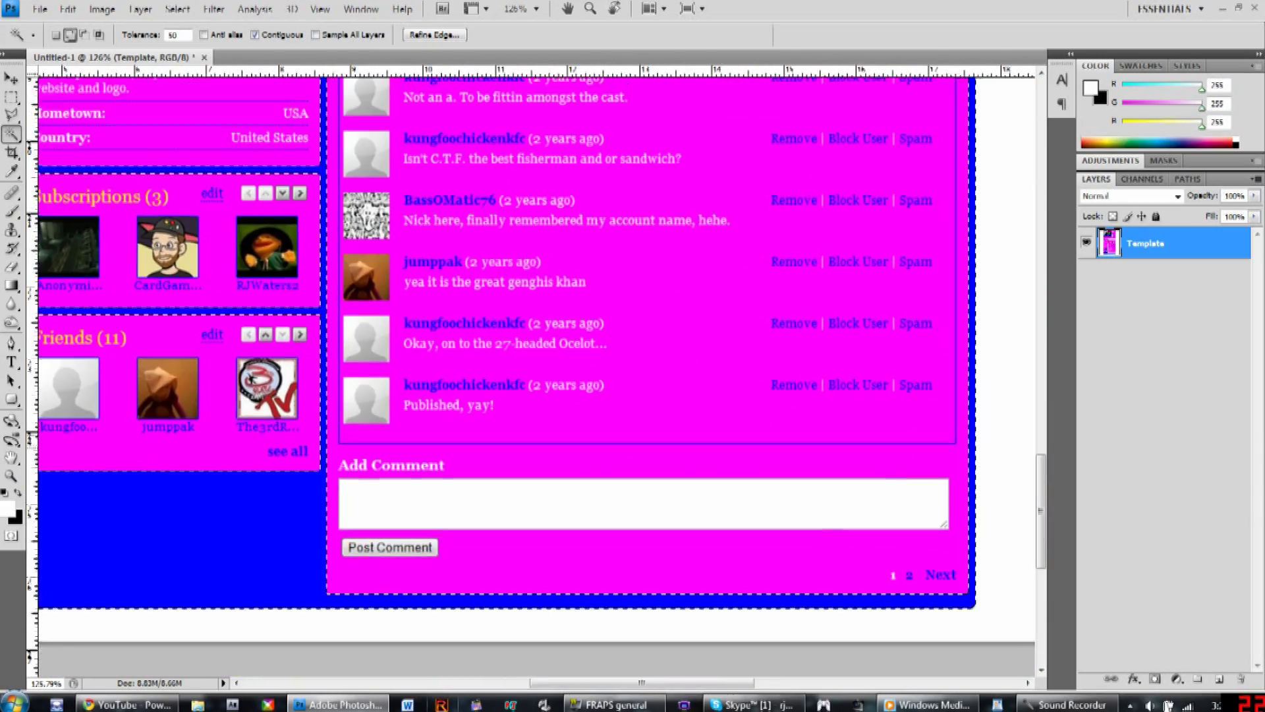
key(Delete)
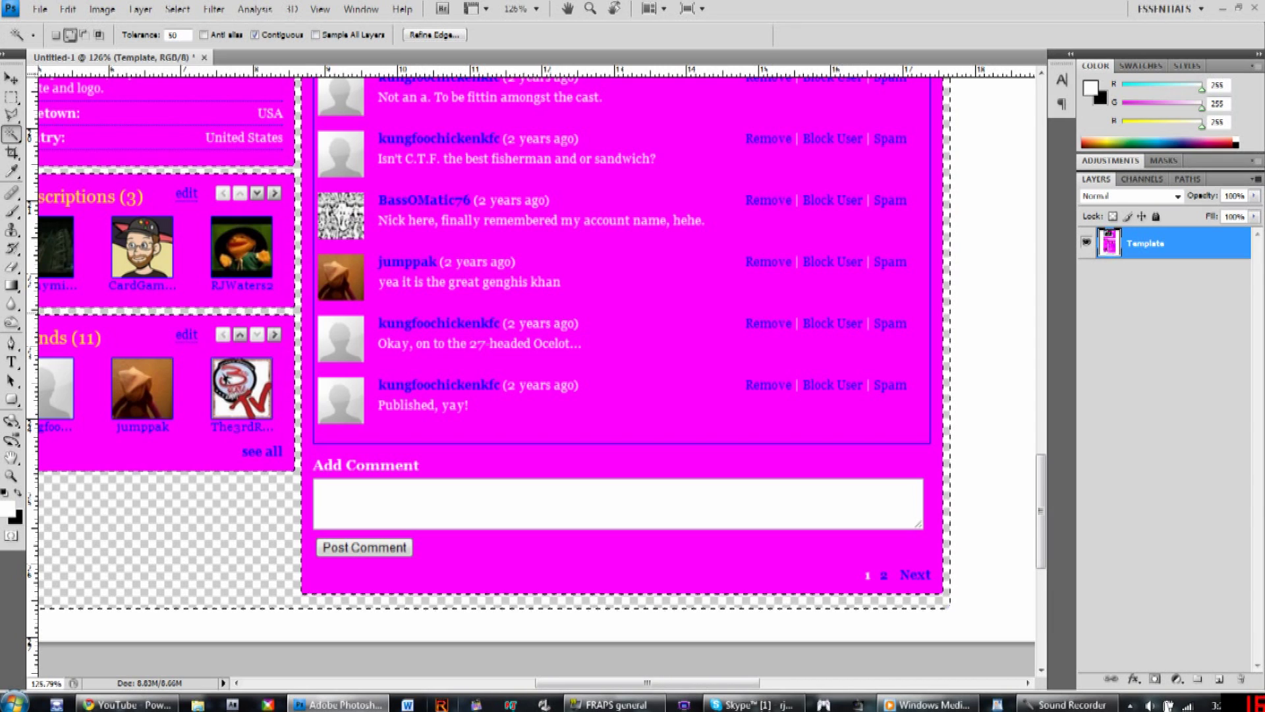
Fill the selected frame around the channel boxes with red (ff0000) on a new layer and deselect
key(ctrl+shift+n)
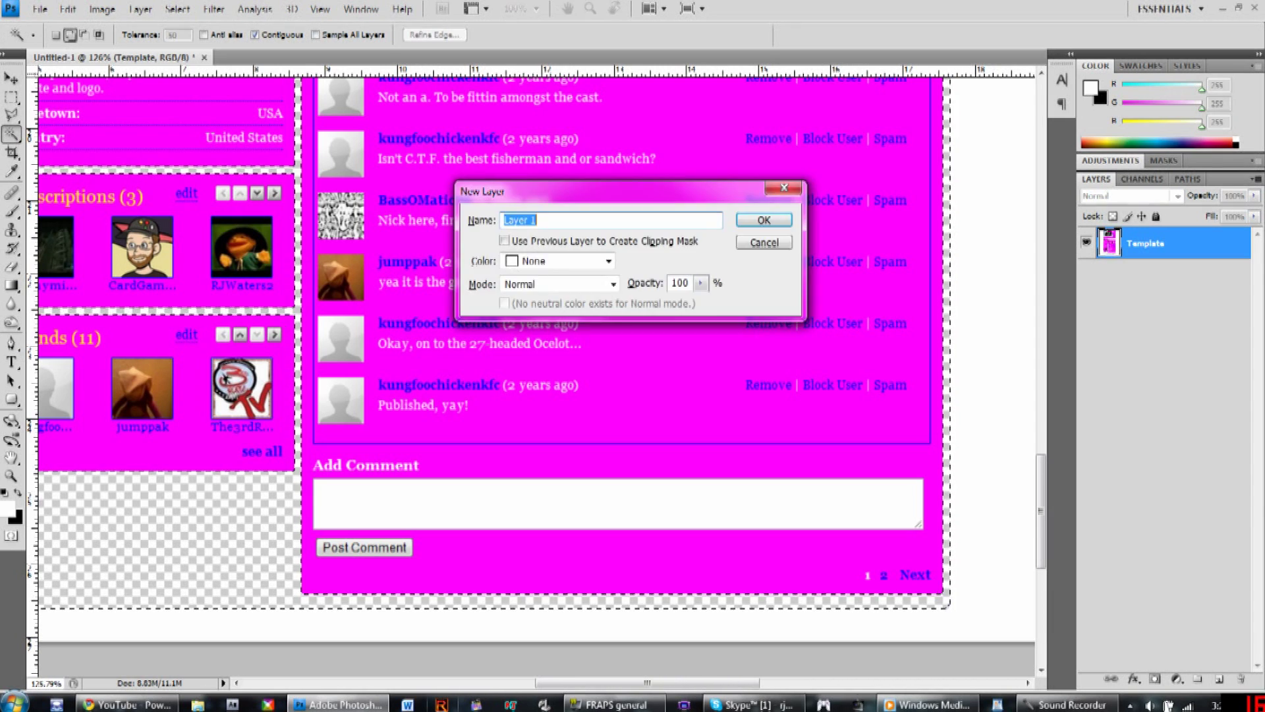
key(Return)
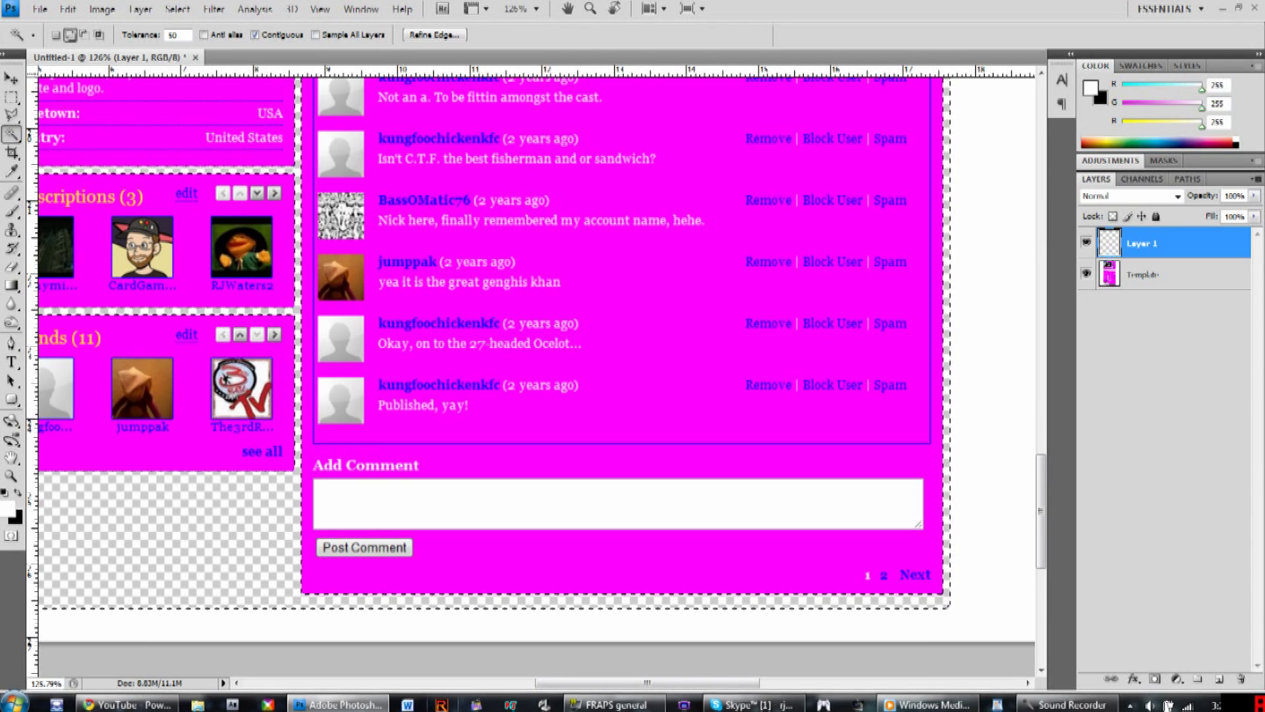
click(8, 509)
click(936, 273)
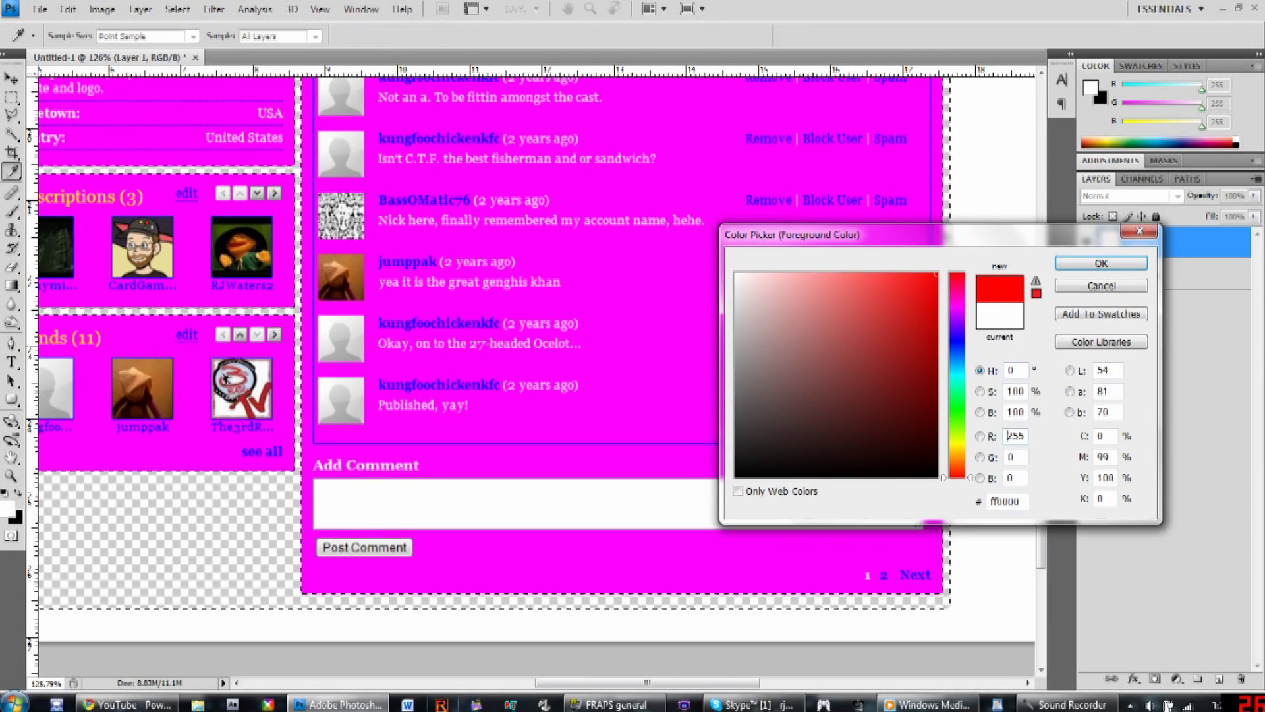
key(Return)
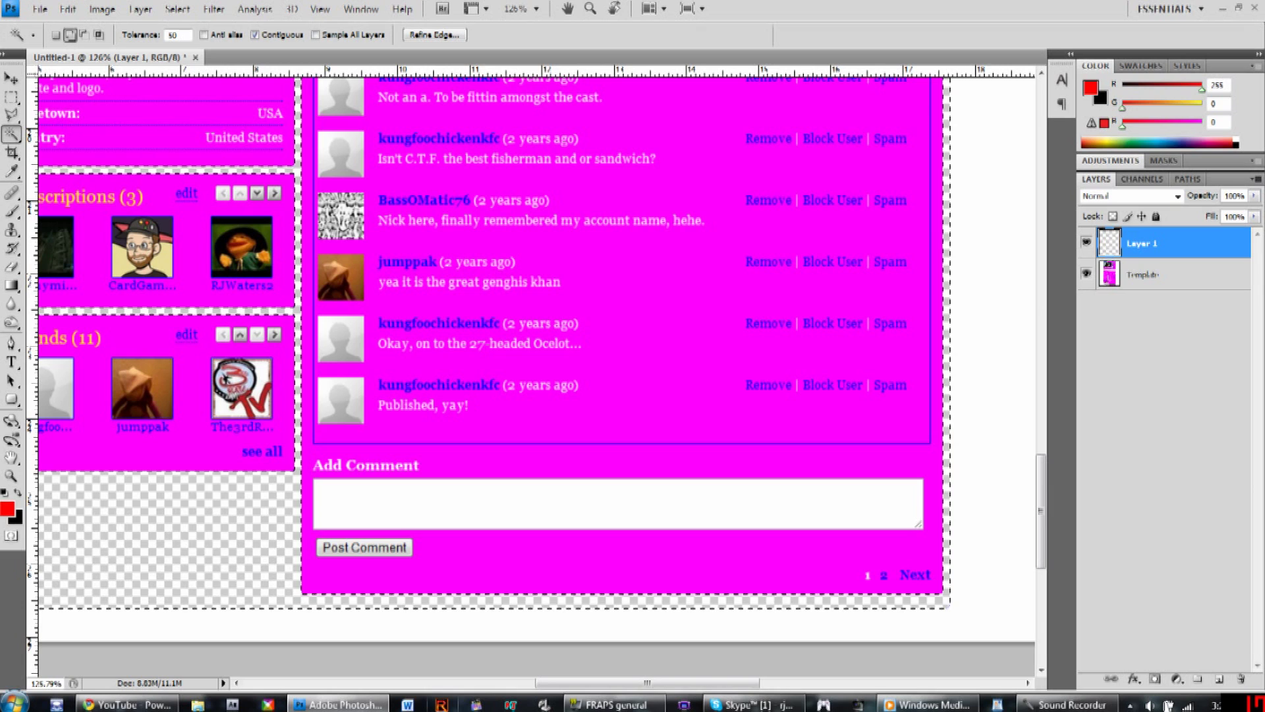
key(alt+BackSpace)
key(ctrl+d)
scroll(704, 413, down, 4)
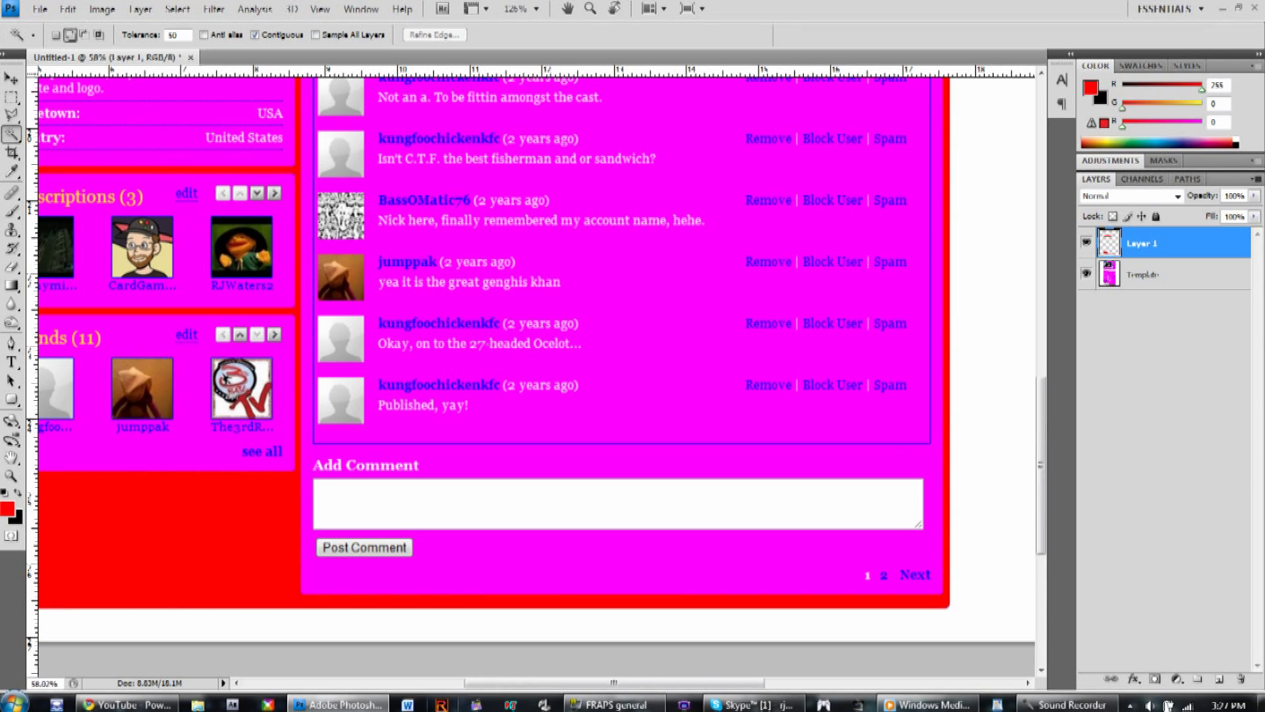
scroll(695, 397, up, 2)
scroll(694, 396, up, 2)
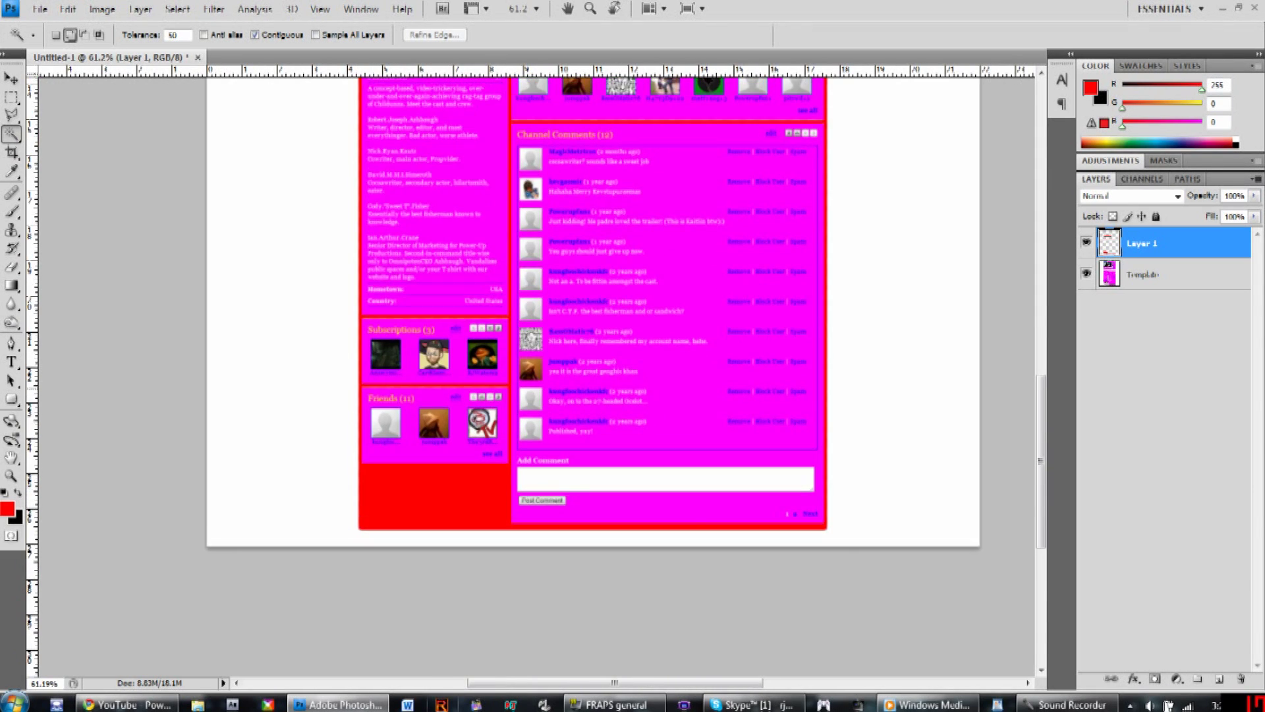
On the Template layer, select the white page area with the Magic Wand and add the cut-out frame to the selection
click(1161, 274)
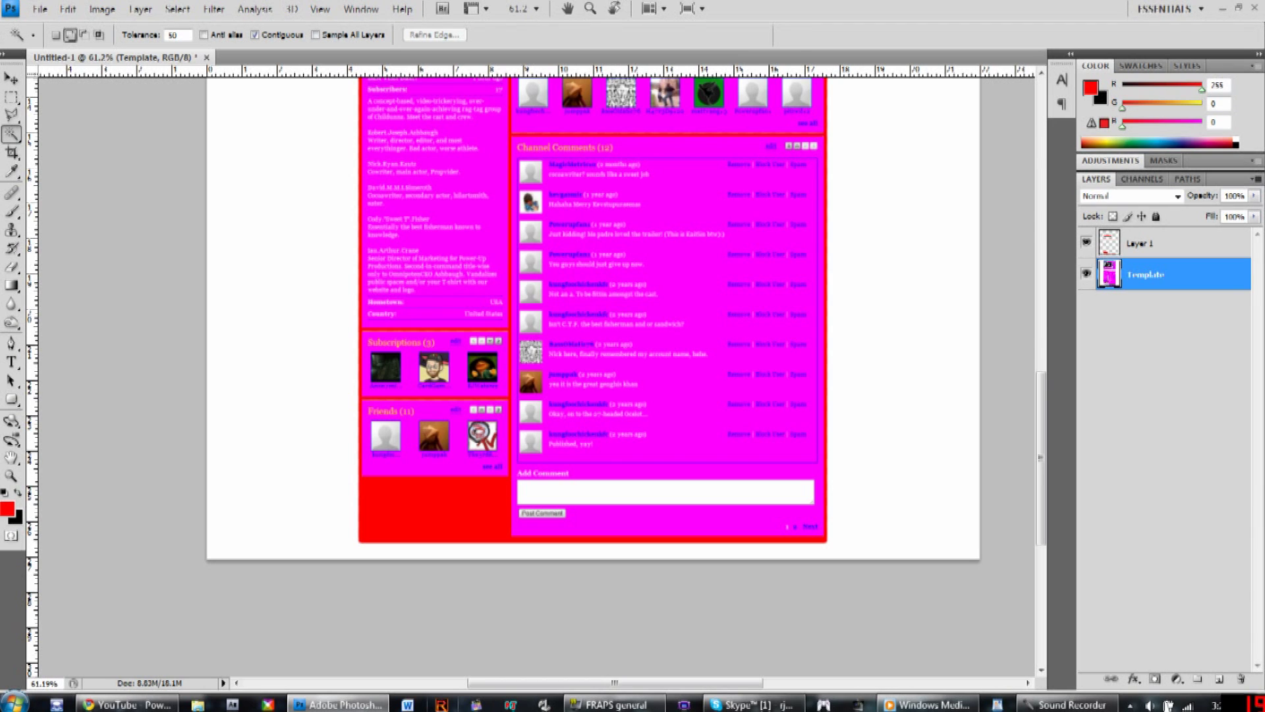
click(902, 309)
scroll(902, 310, up, 10)
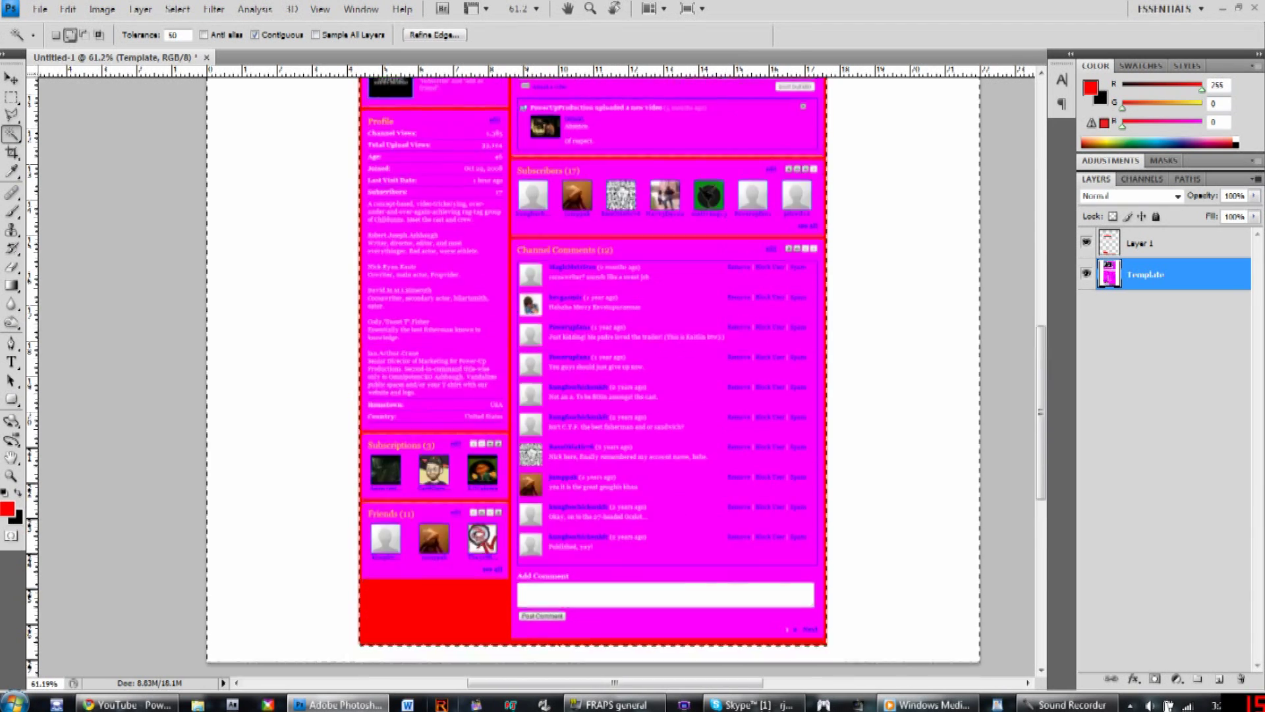
scroll(622, 375, up, 1)
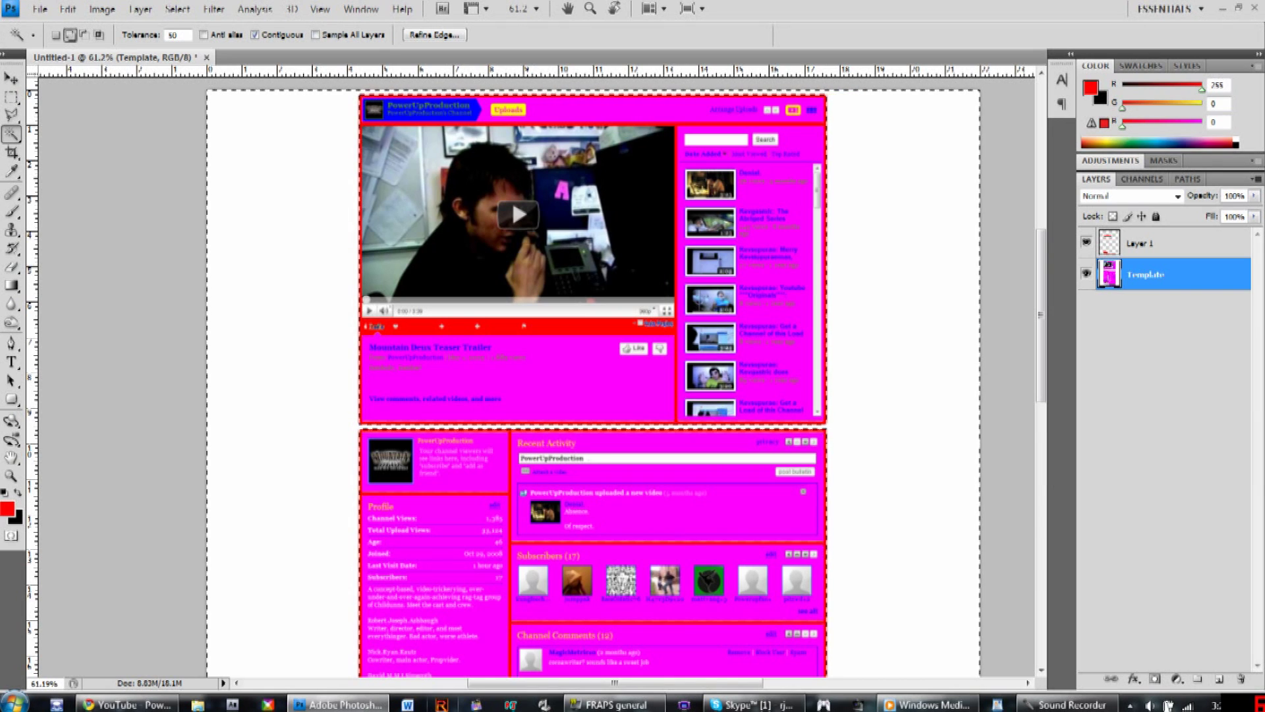
click(580, 327)
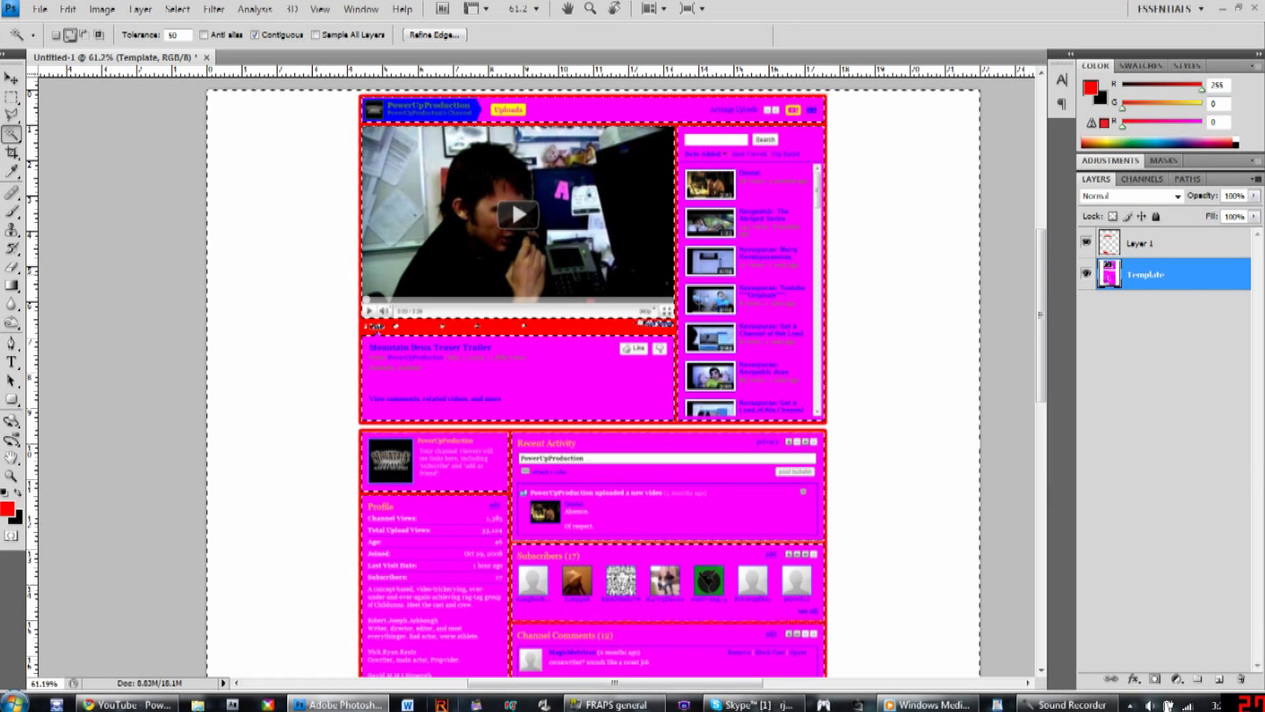
Add the small icons in the strip beneath the video player to the selection with the Rectangular Marquee
scroll(377, 329, down, 2)
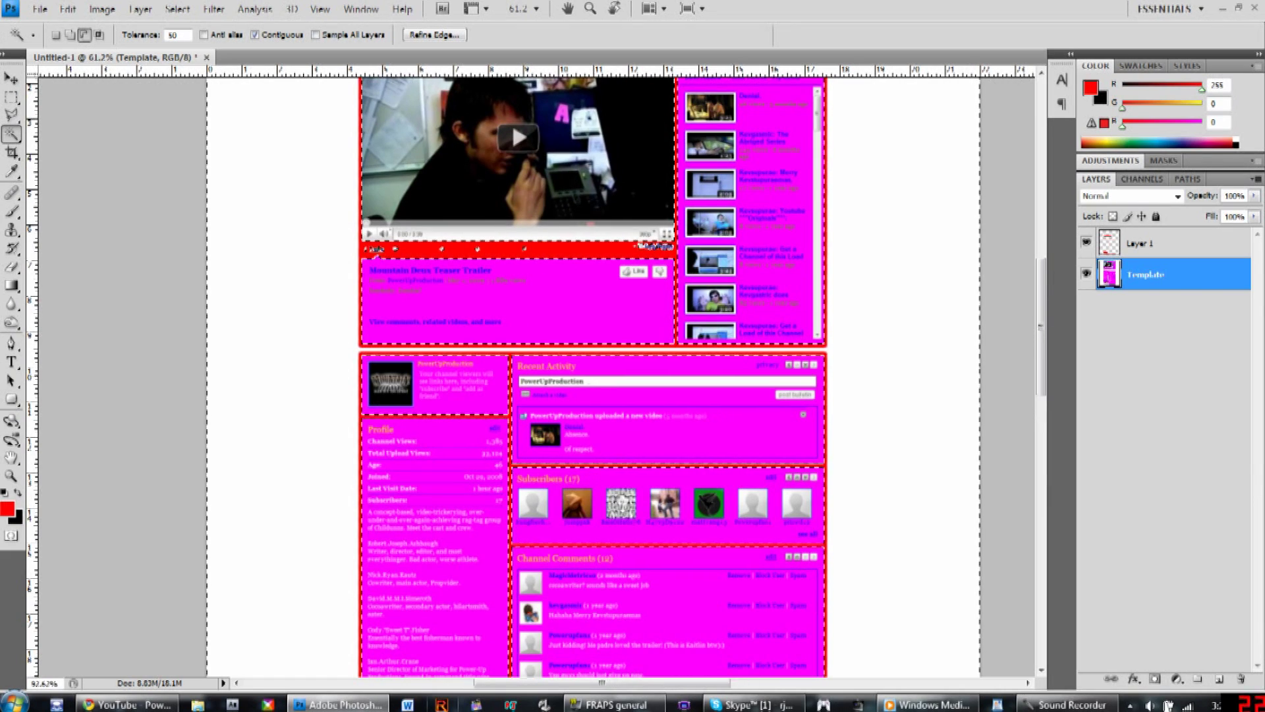
scroll(377, 251, down, 2)
scroll(396, 148, up, 5)
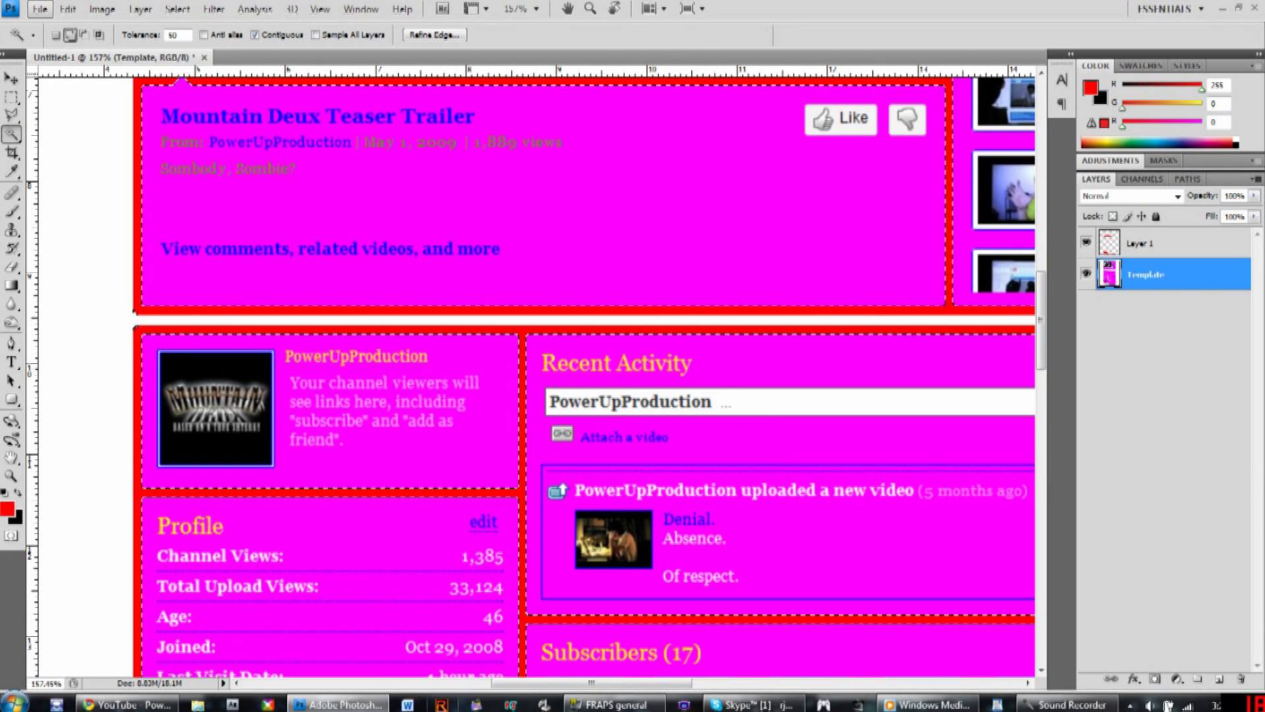
scroll(537, 377, down, 3)
scroll(537, 376, up, 5)
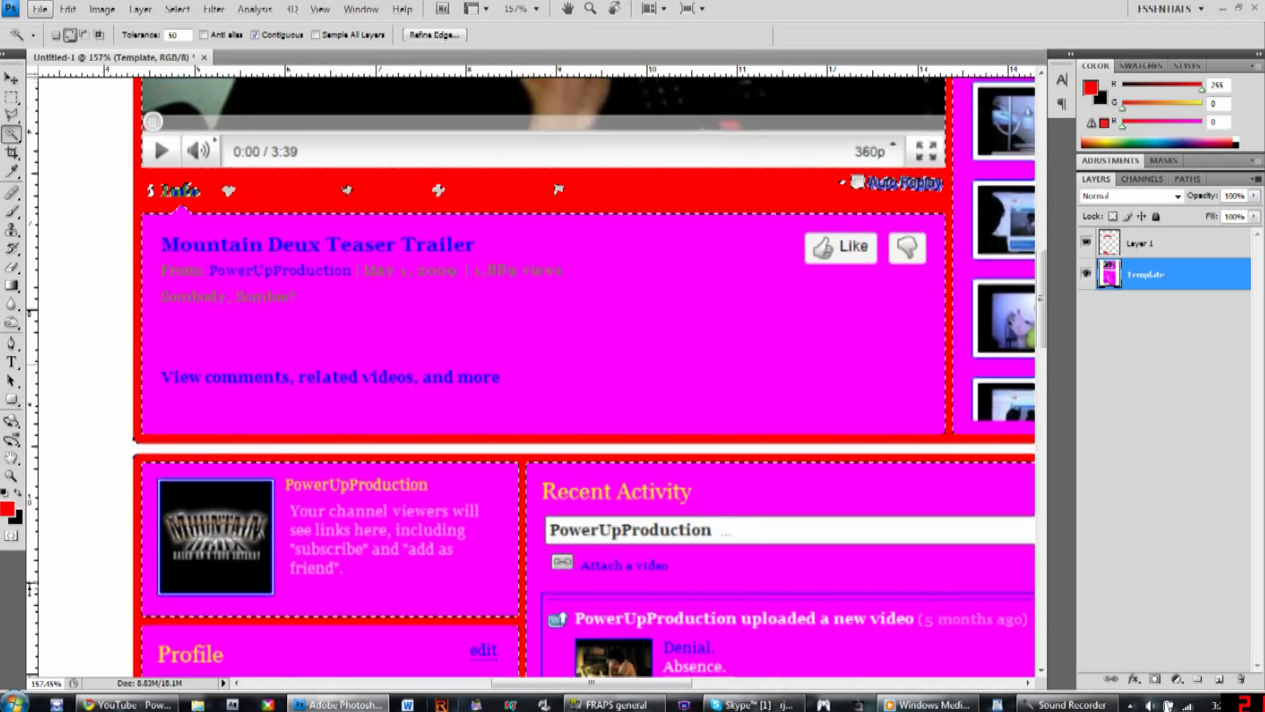
scroll(436, 342, up, 4)
scroll(437, 343, down, 1)
scroll(436, 343, up, 3)
scroll(436, 343, left, 2)
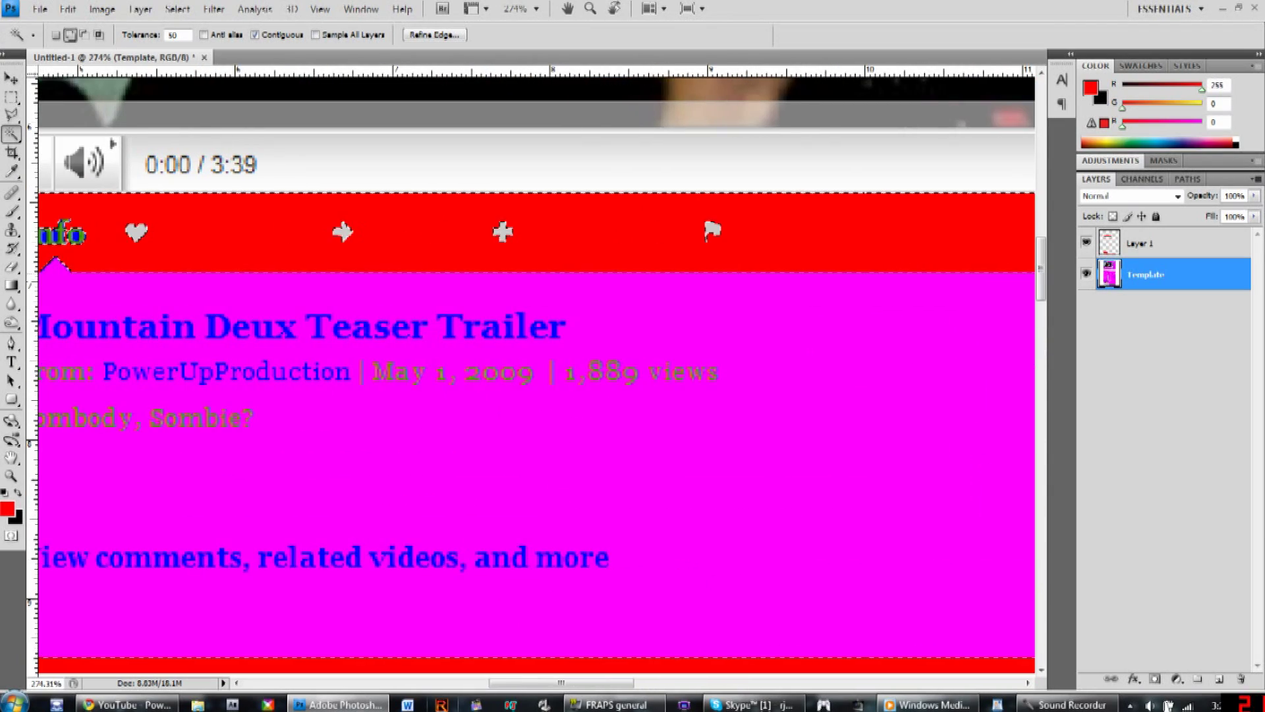
key(m)
drag(739, 251, 649, 210)
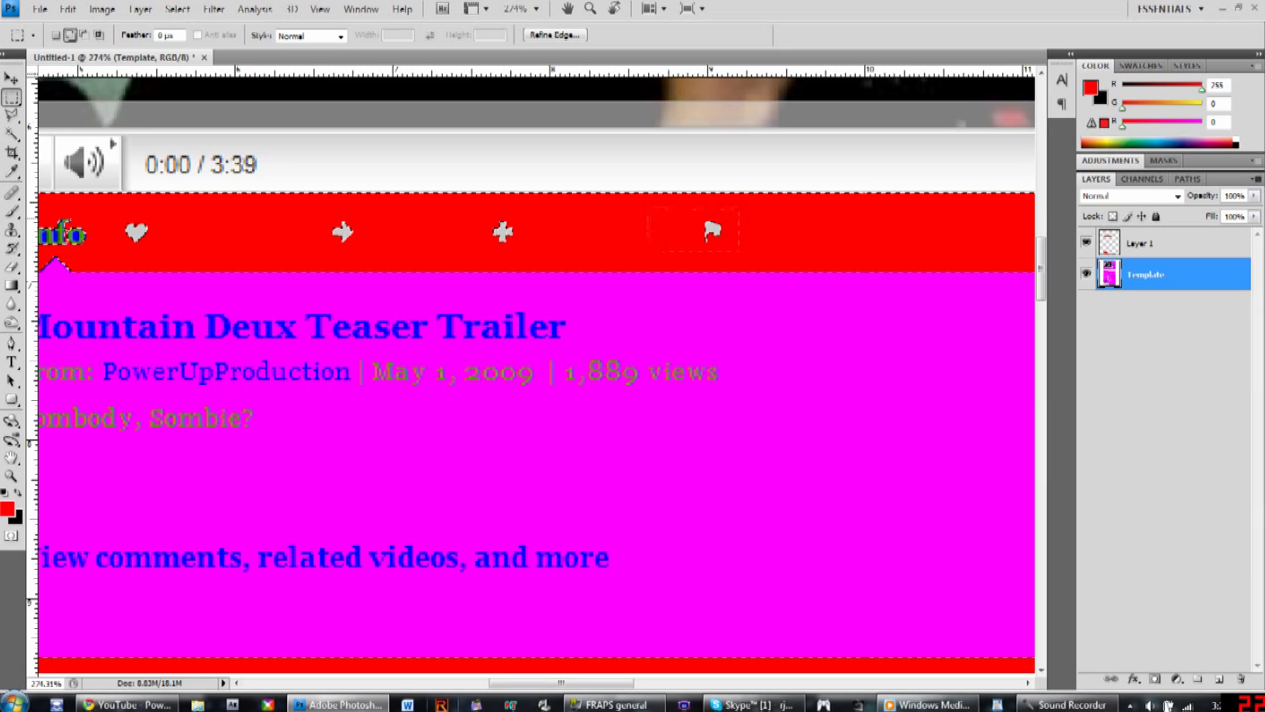
scroll(534, 376, left, 3)
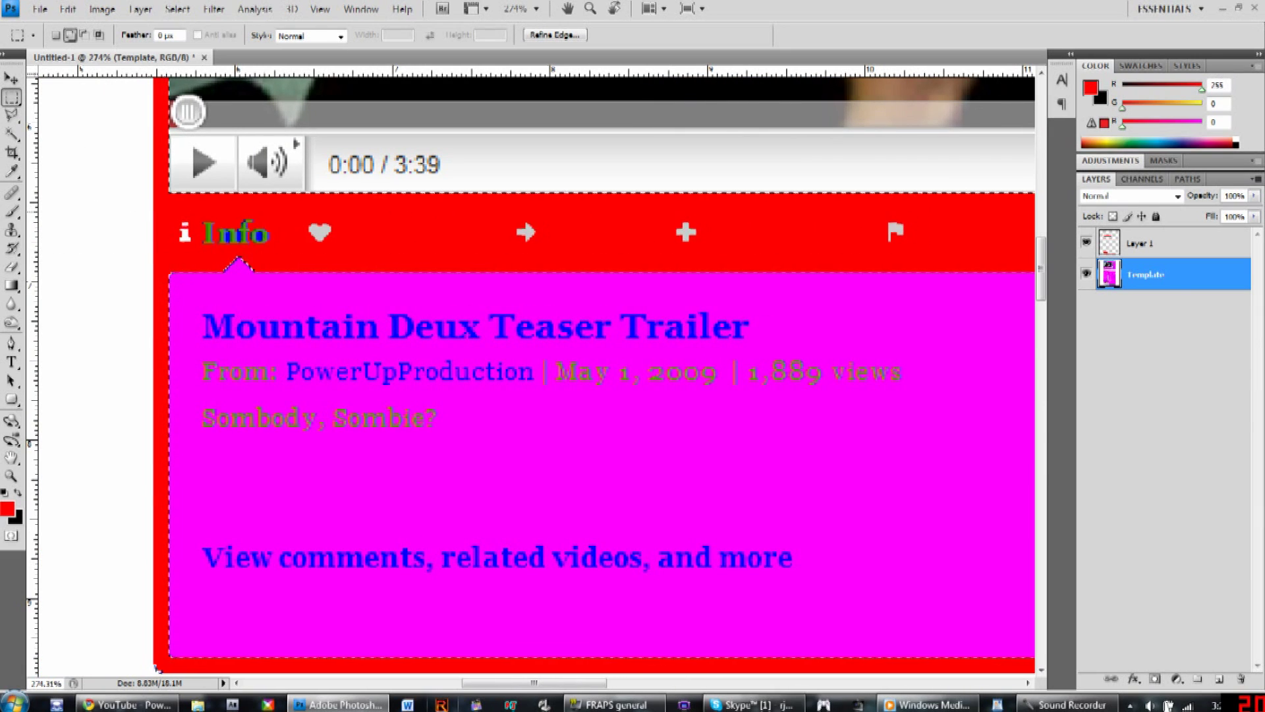
Invert the selection so that it covers the channel's content boxes
scroll(537, 244, down, 4)
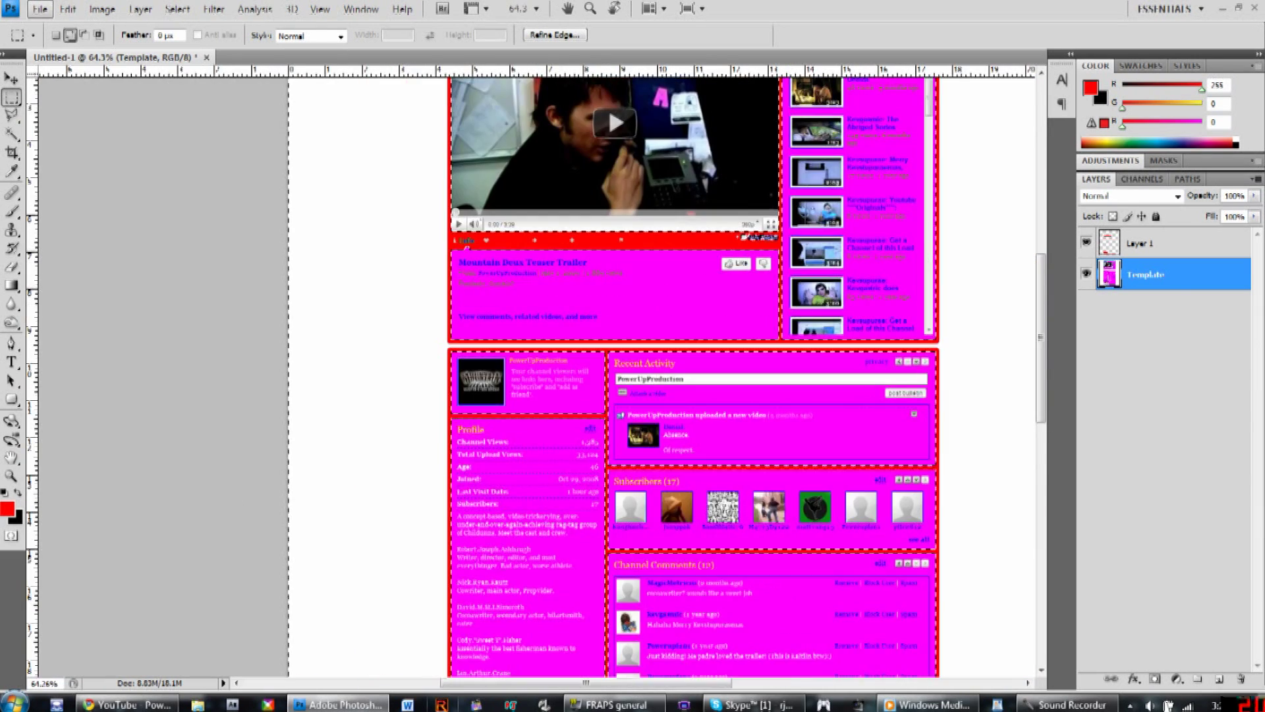
scroll(743, 238, down, 1)
scroll(743, 238, up, 3)
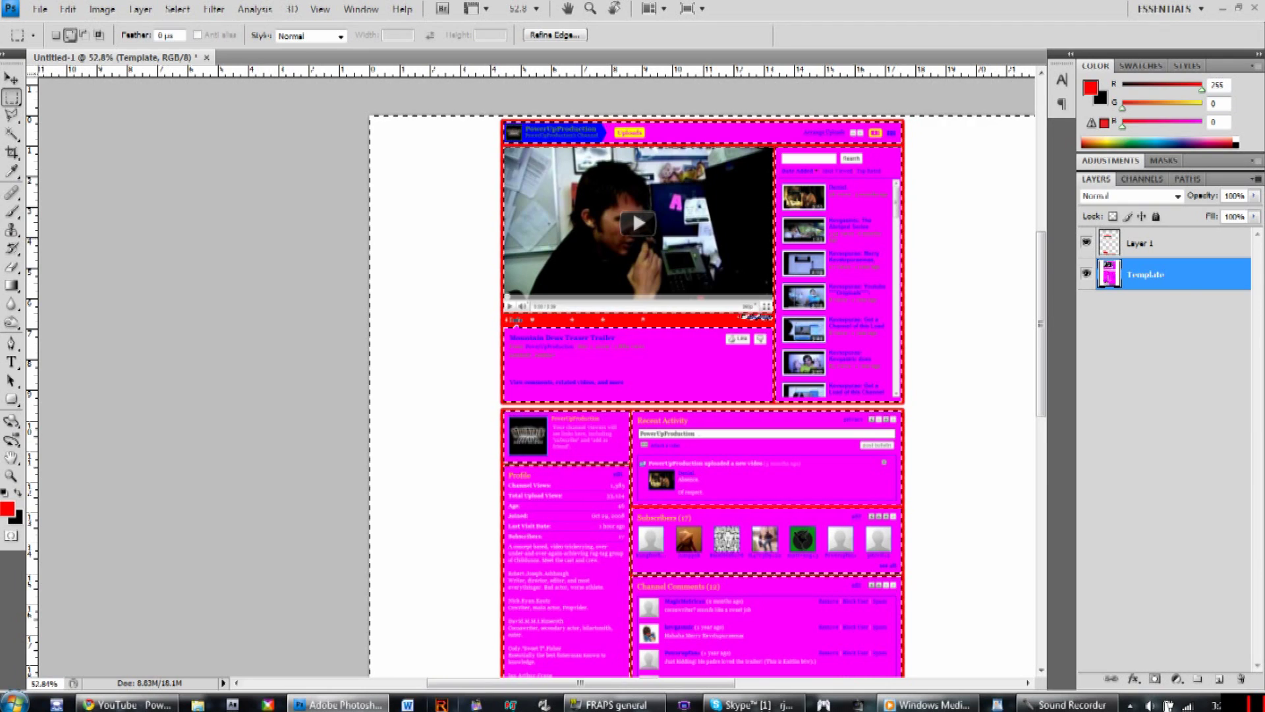
scroll(538, 376, down, 5)
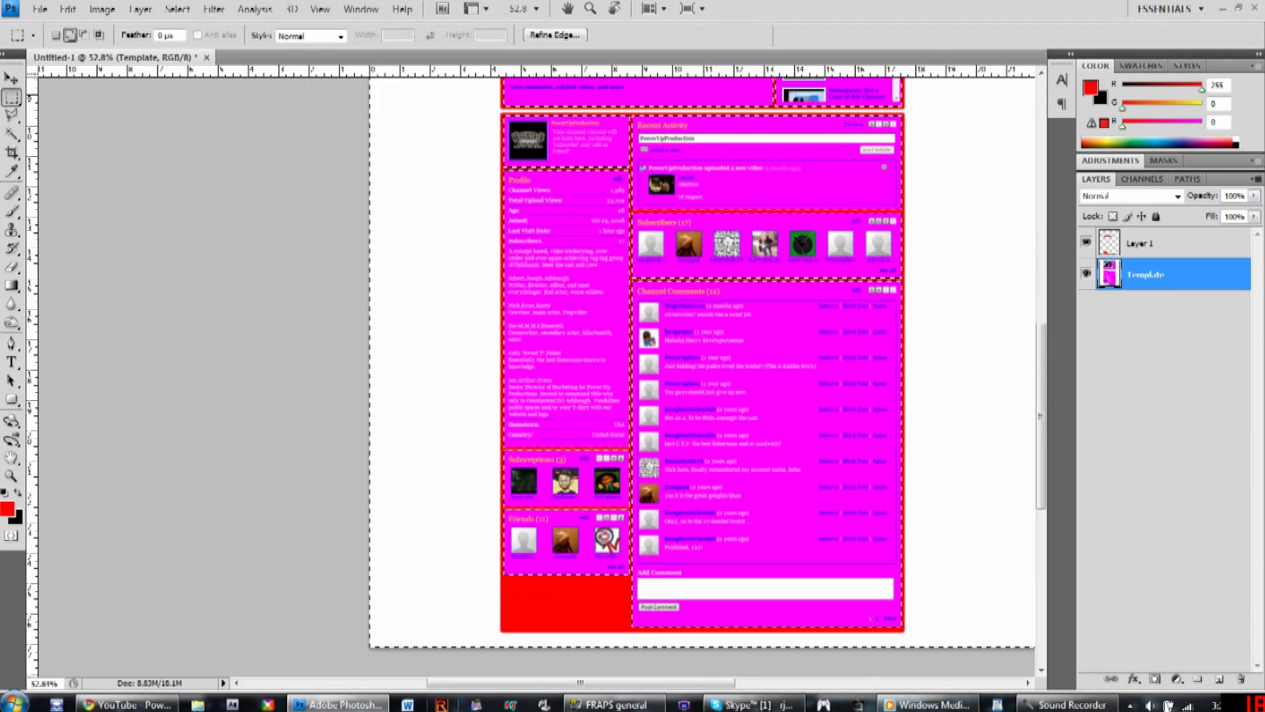
right_click(578, 212)
click(629, 235)
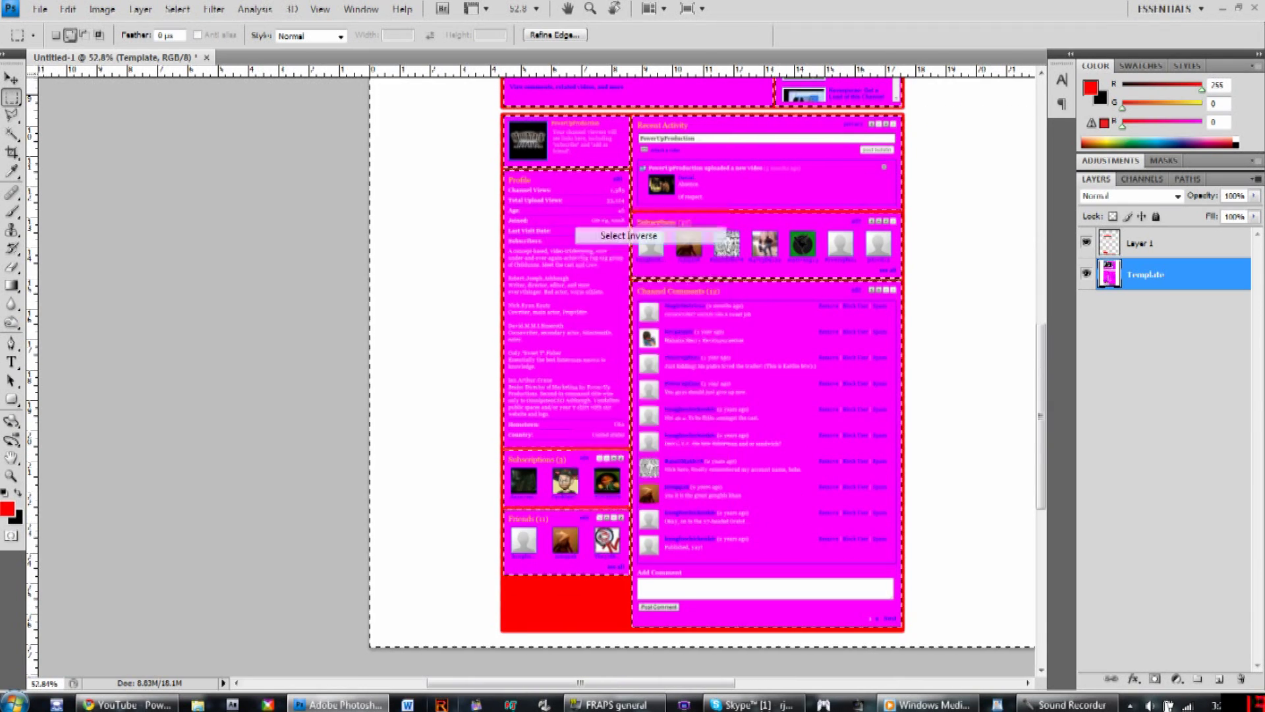
Fill the selected content boxes with green (00ff0c) on a new layer above Layer 1 and deselect
click(1162, 243)
key(ctrl+shift+n)
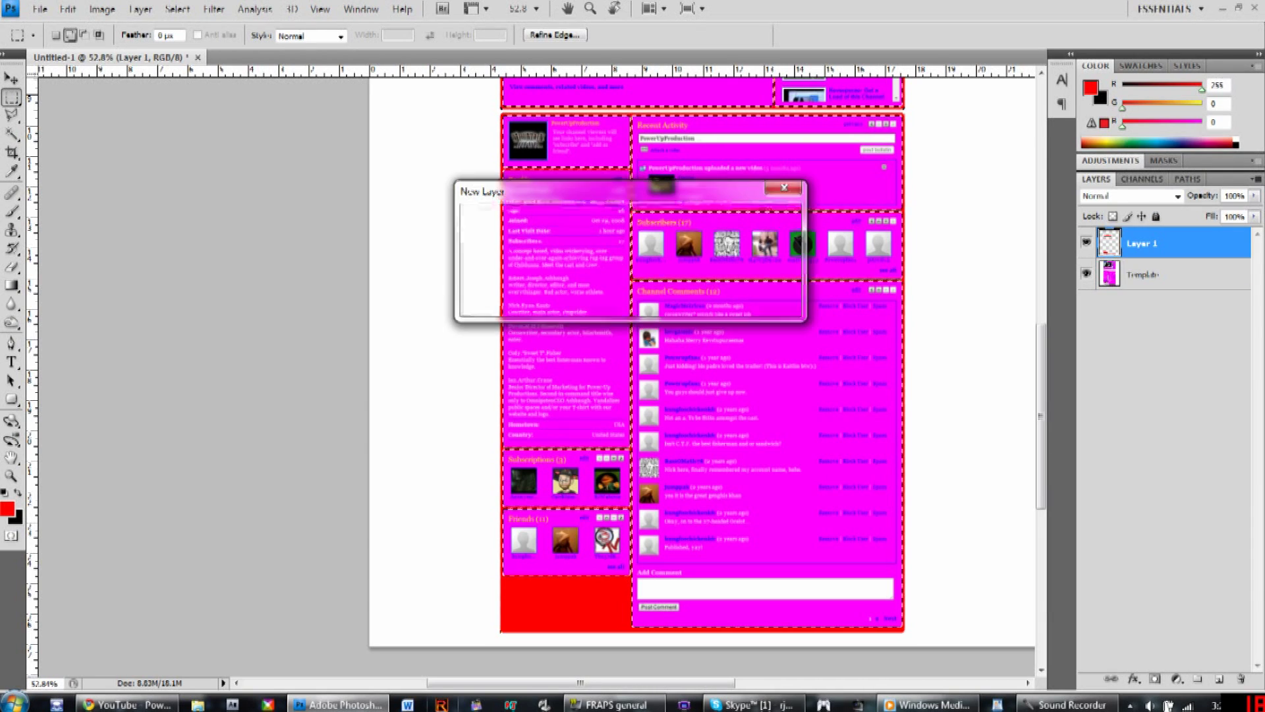
key(Return)
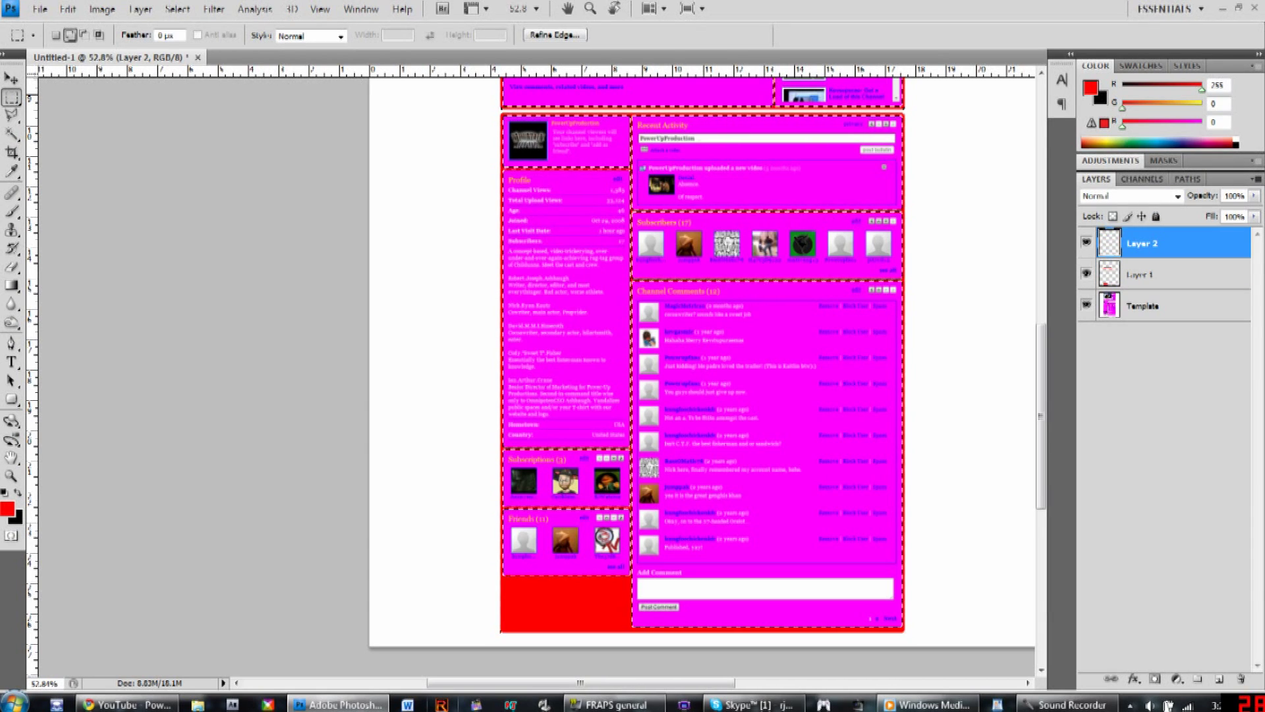
click(8, 508)
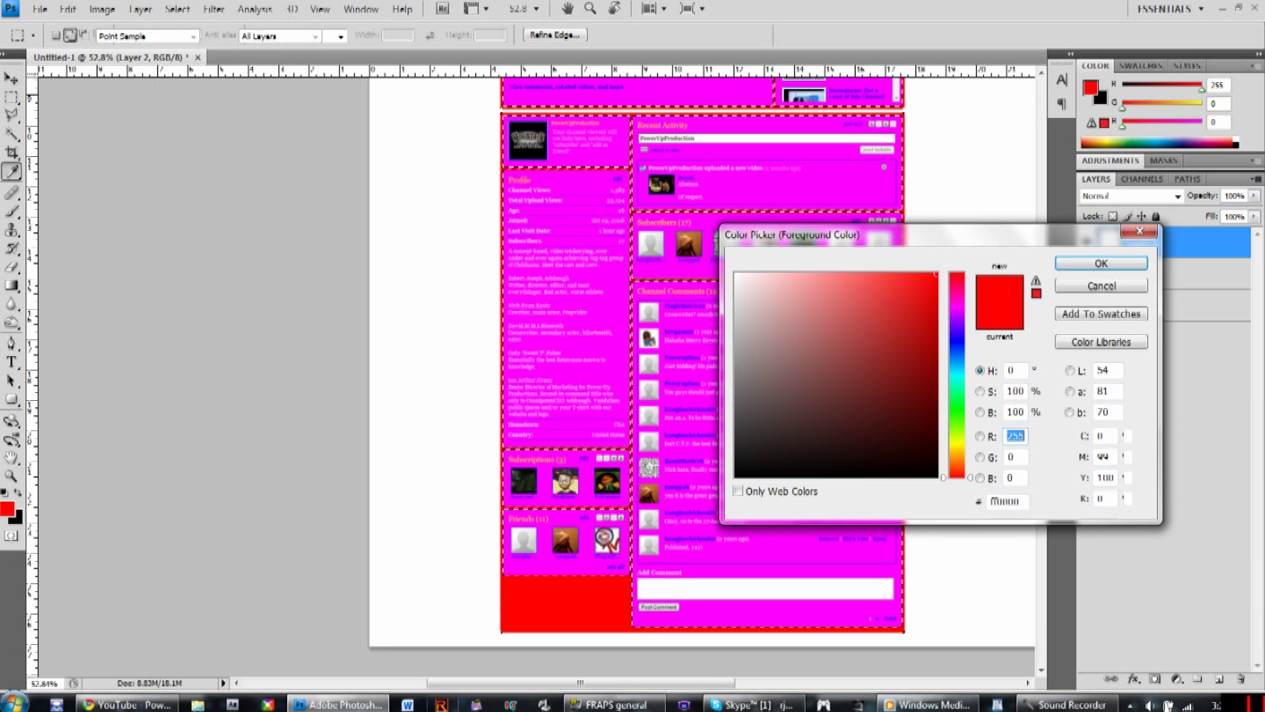
click(957, 408)
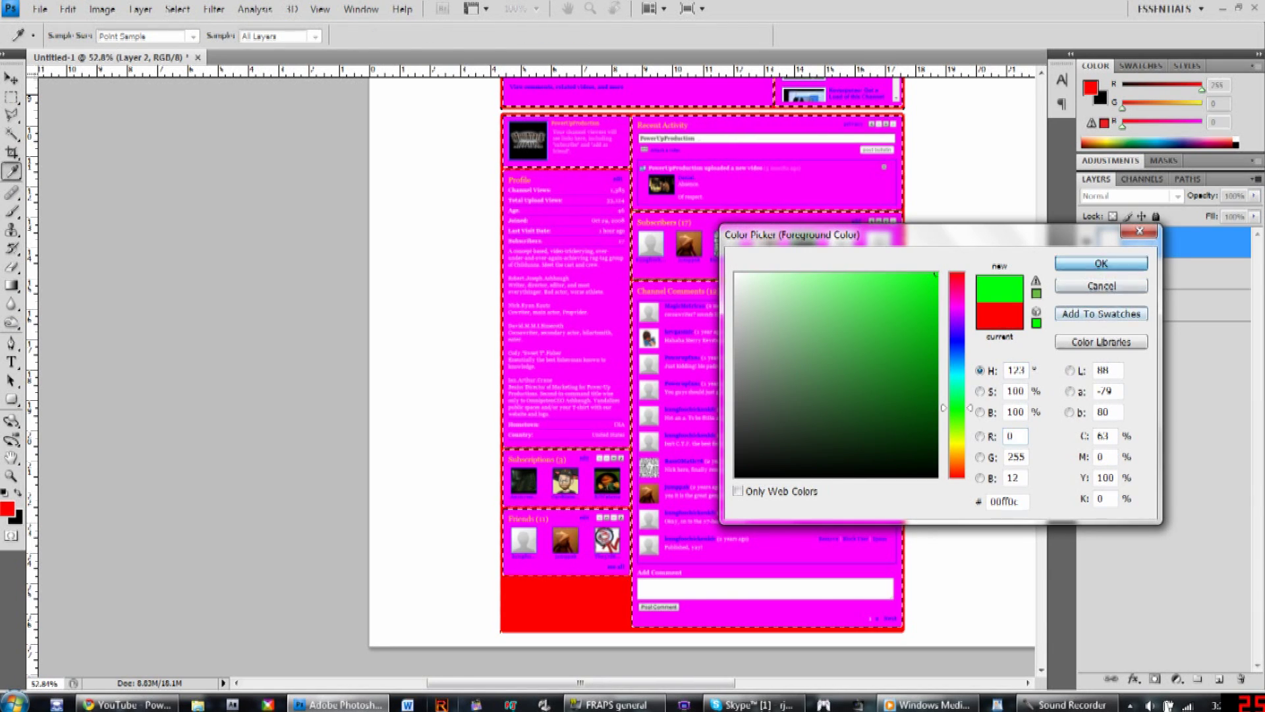
key(Return)
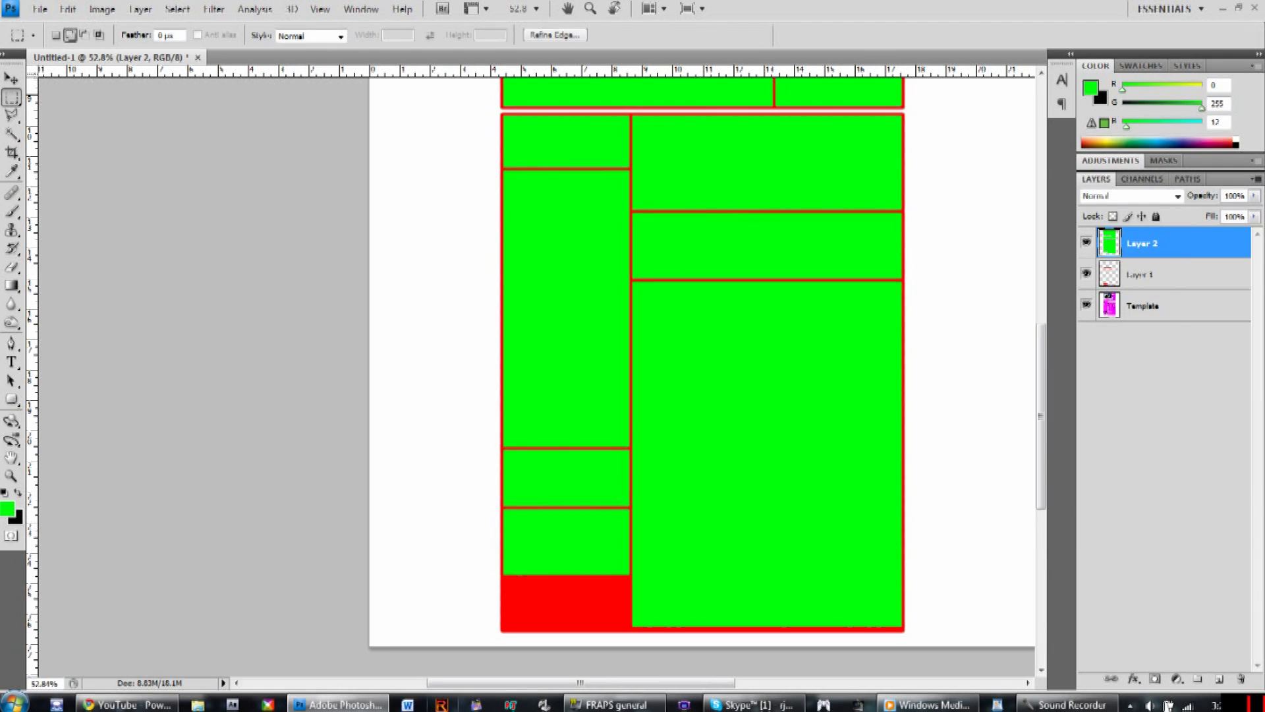
Delete the green remnants over the Auto Replay label in the strip beneath the video box, and deselect
scroll(935, 302, up, 2)
scroll(935, 301, down, 4)
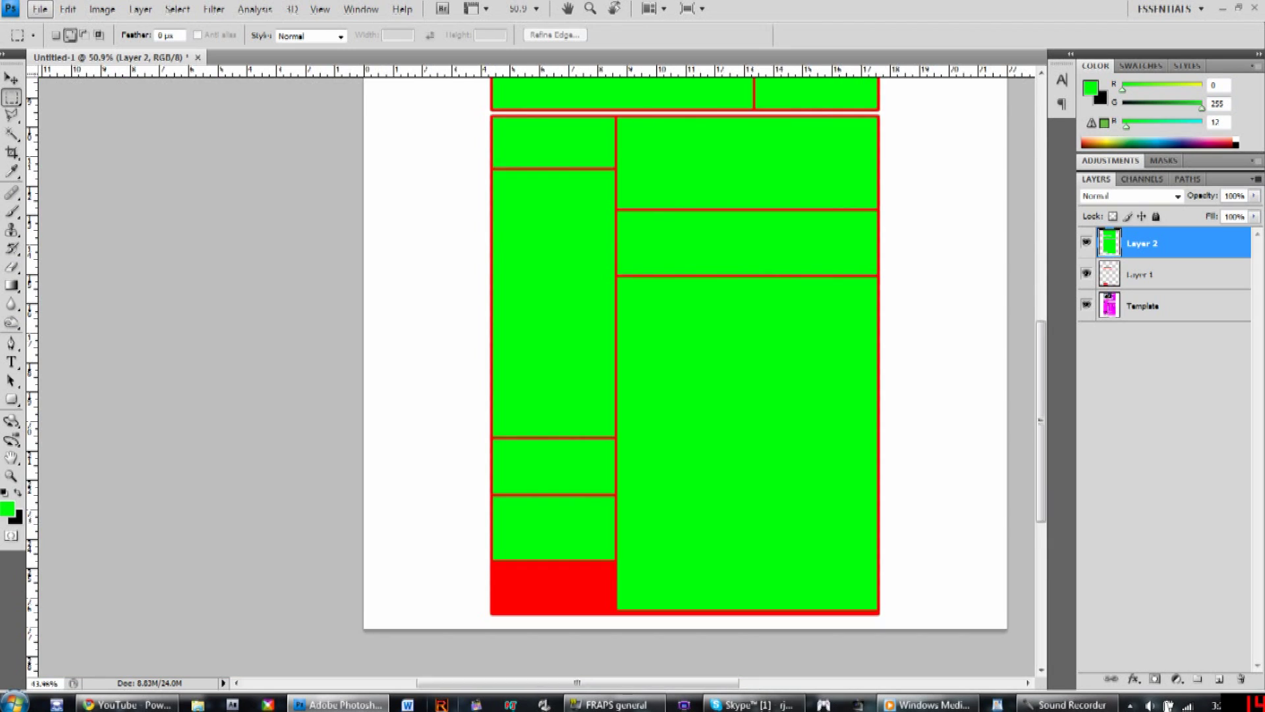
scroll(536, 376, up, 1)
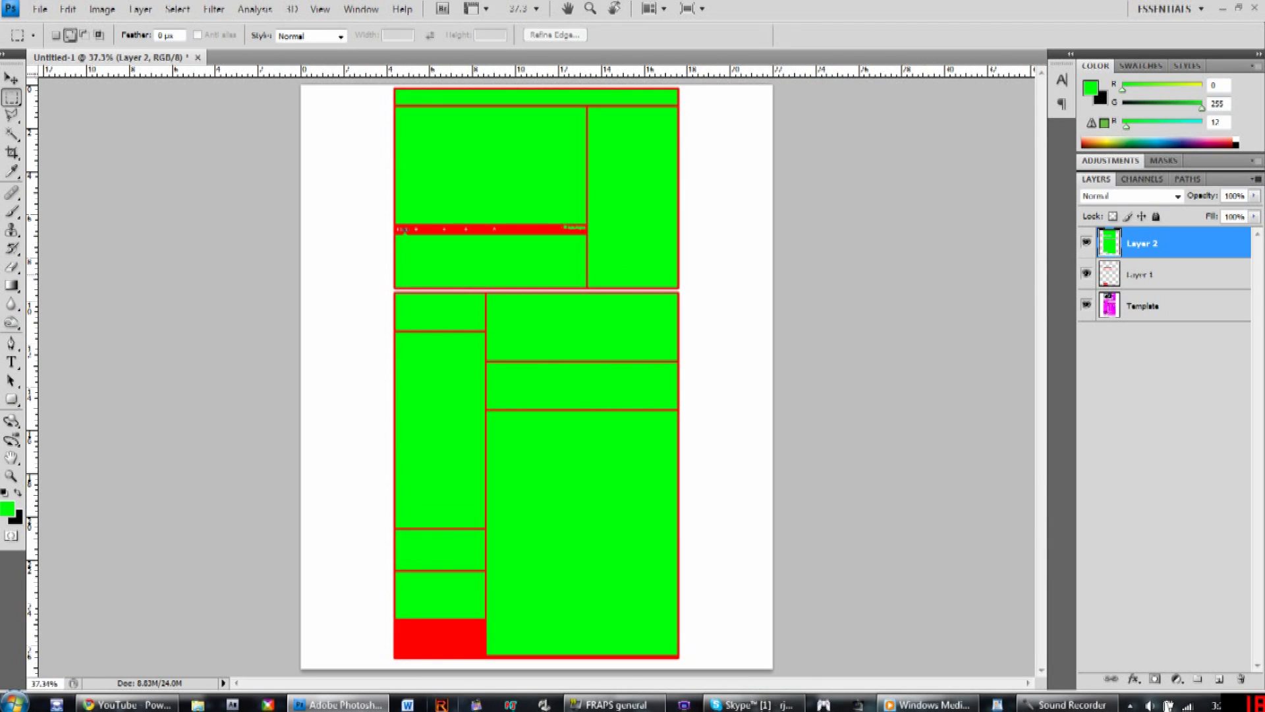
scroll(537, 279, up, 3)
scroll(537, 282, up, 3)
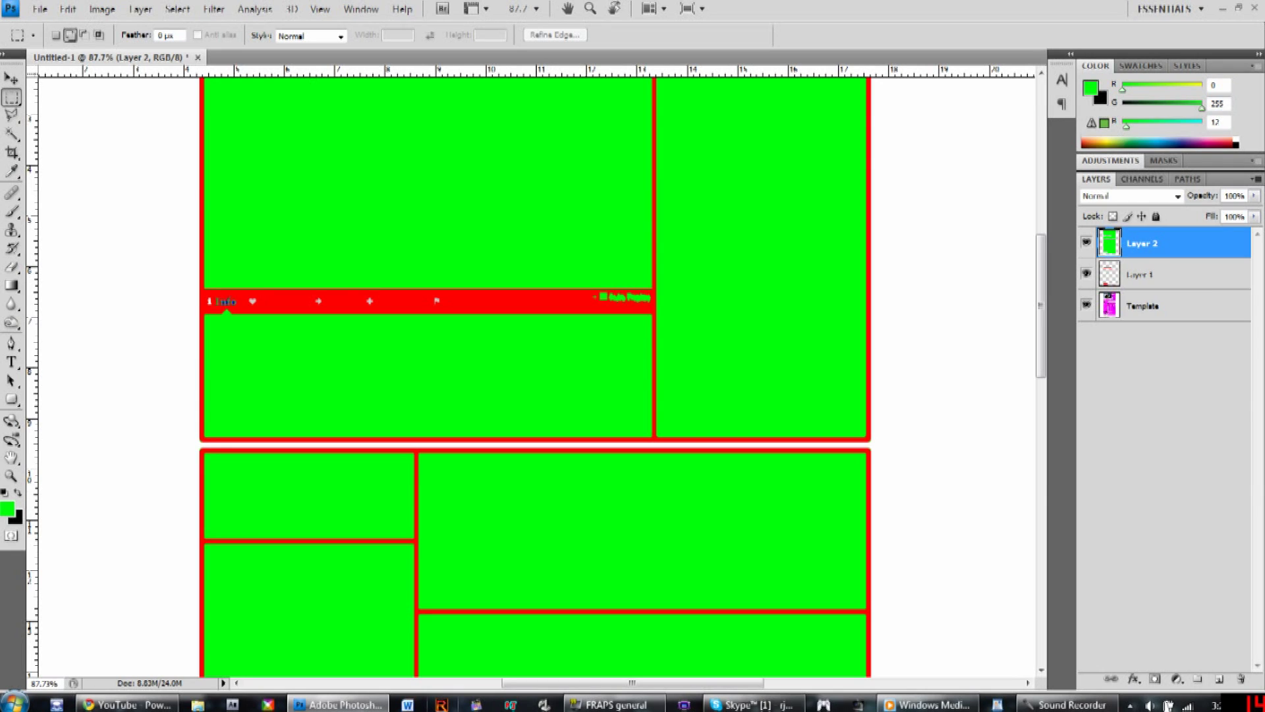
drag(585, 291, 654, 309)
key(Delete)
key(ctrl+d)
scroll(226, 310, down, 5)
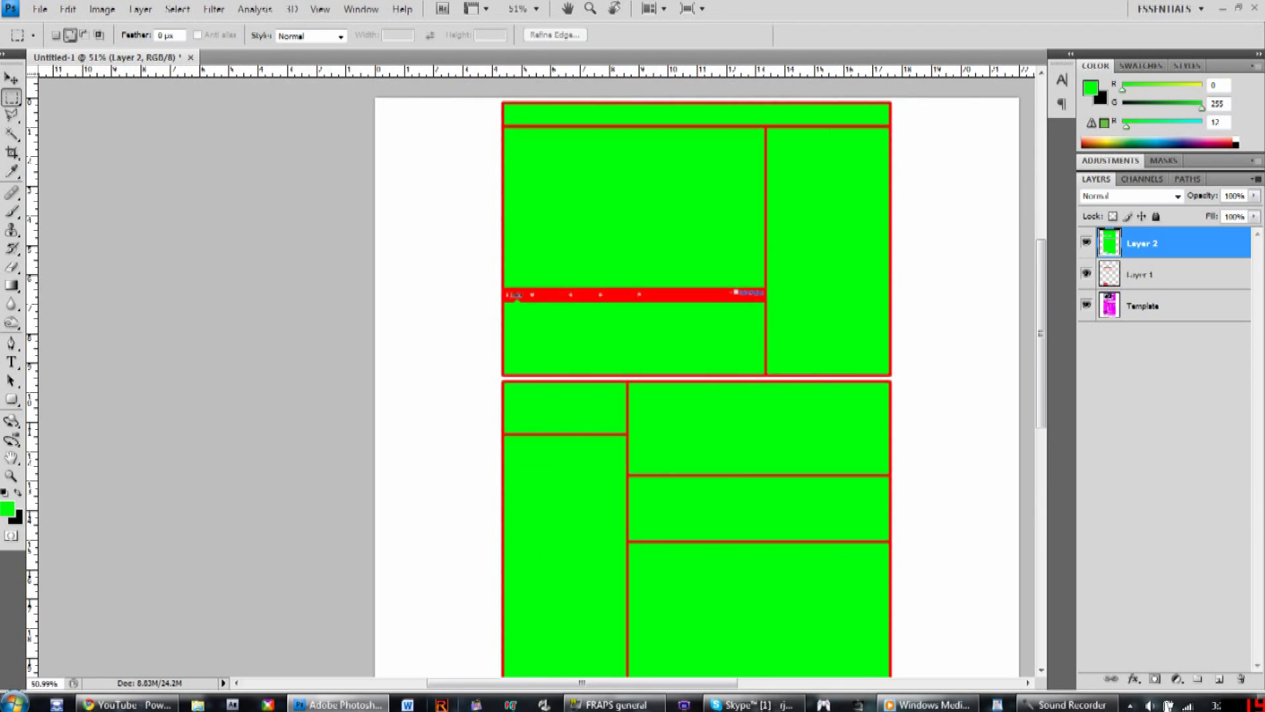
scroll(537, 369, down, 3)
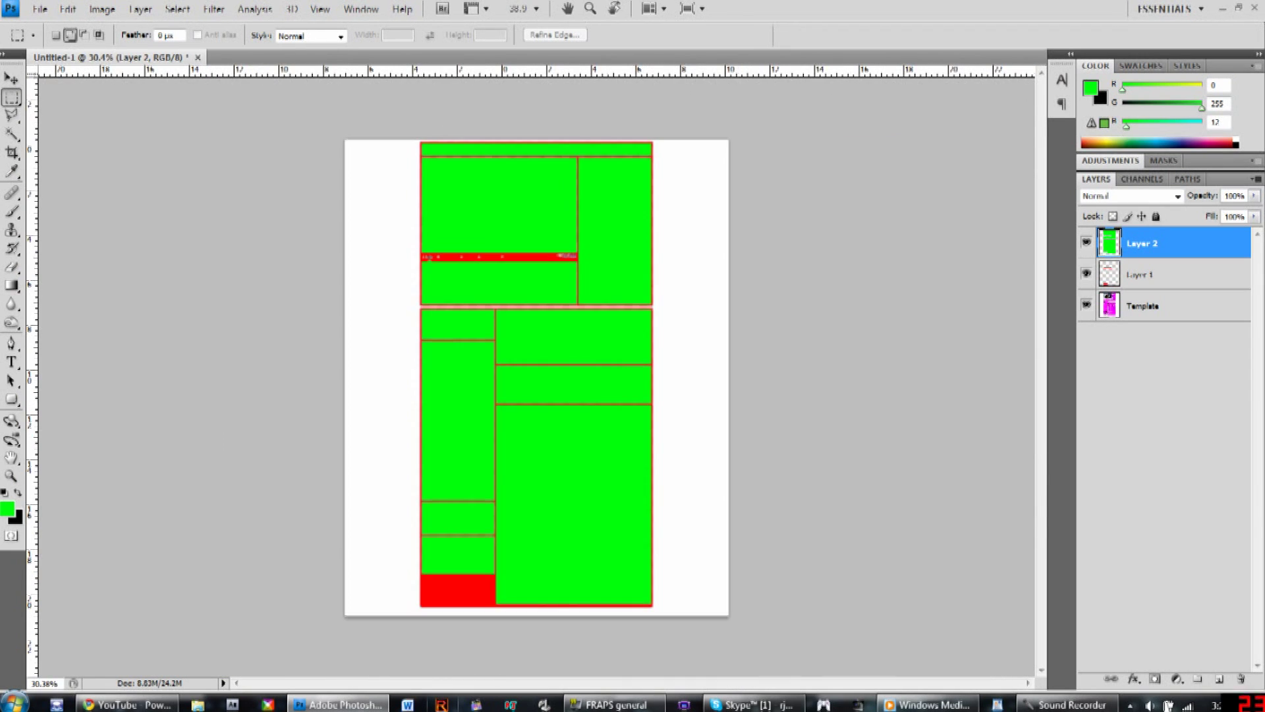
scroll(537, 369, up, 1)
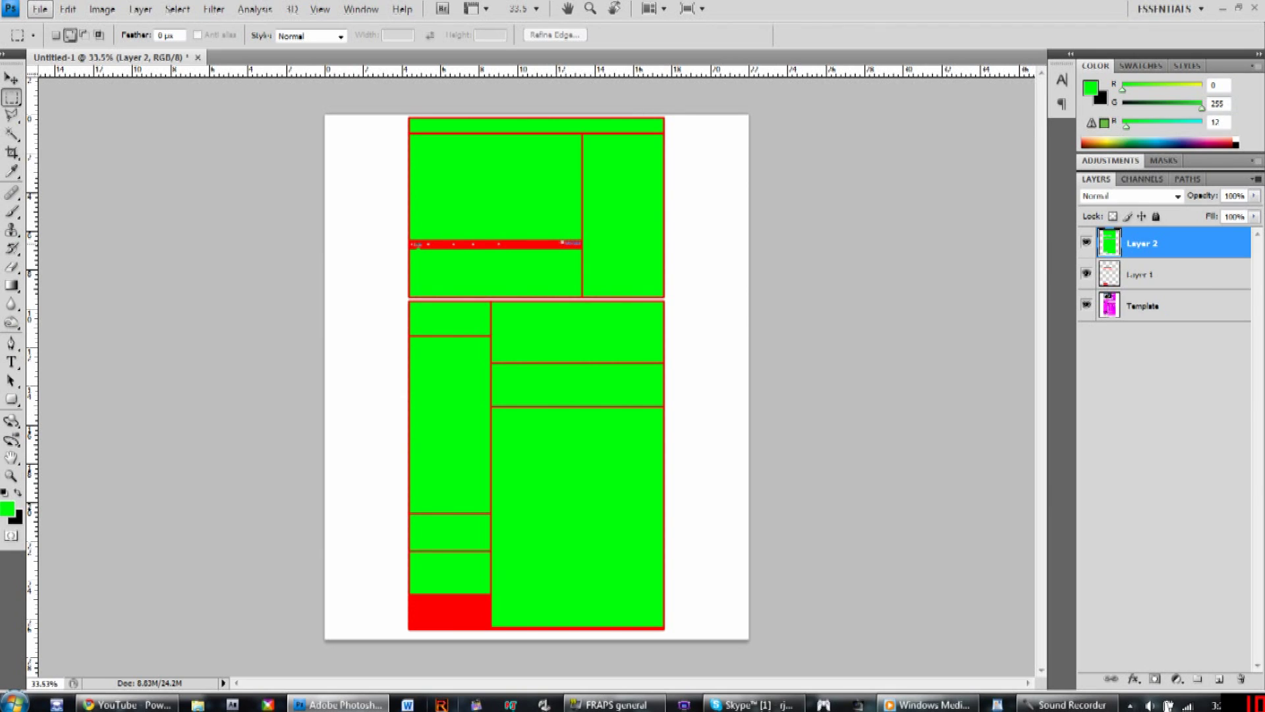
Add a new layer above Layer 2 and render green-and-black Clouds on it, reapplying the filter twice
key(ctrl+shift+n)
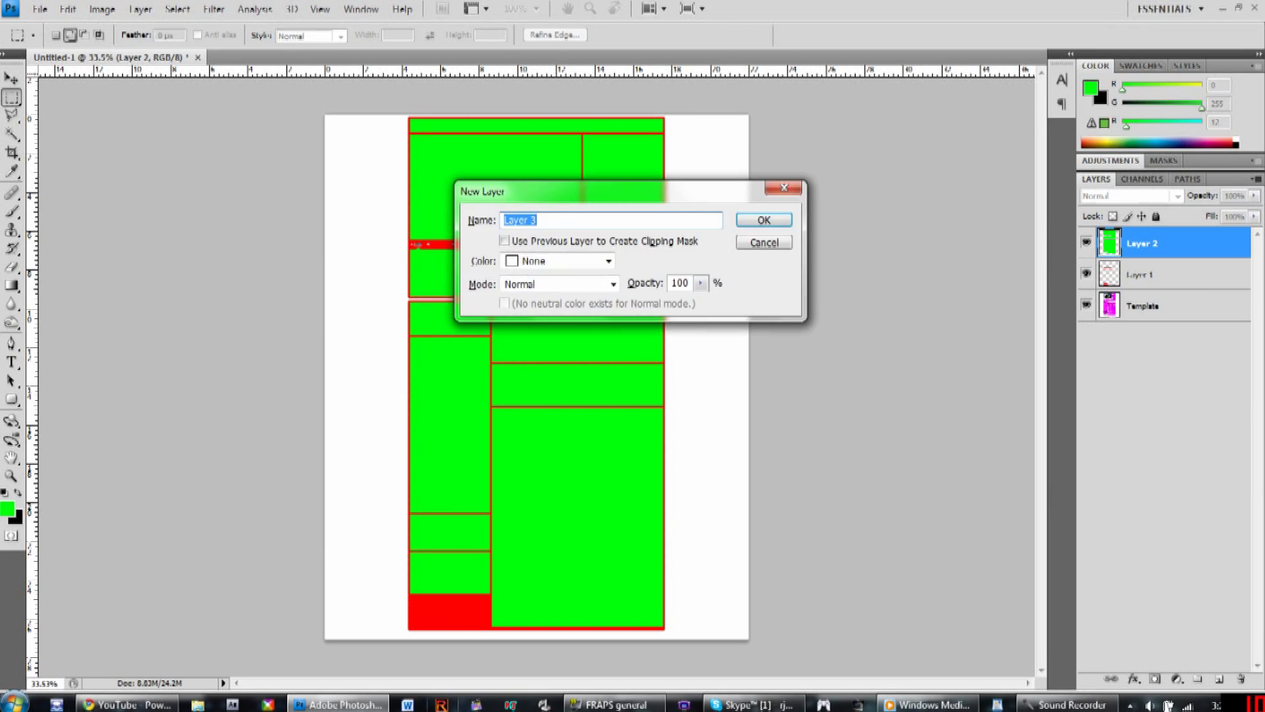
key(Return)
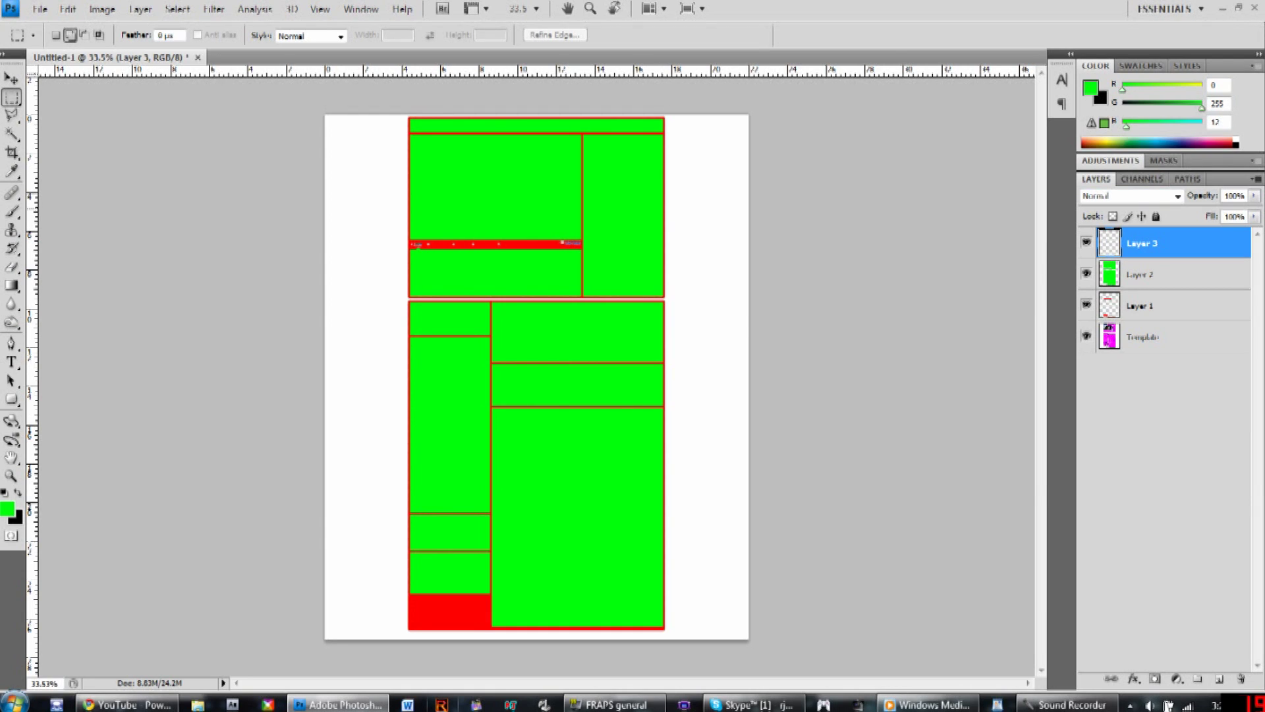
key(w)
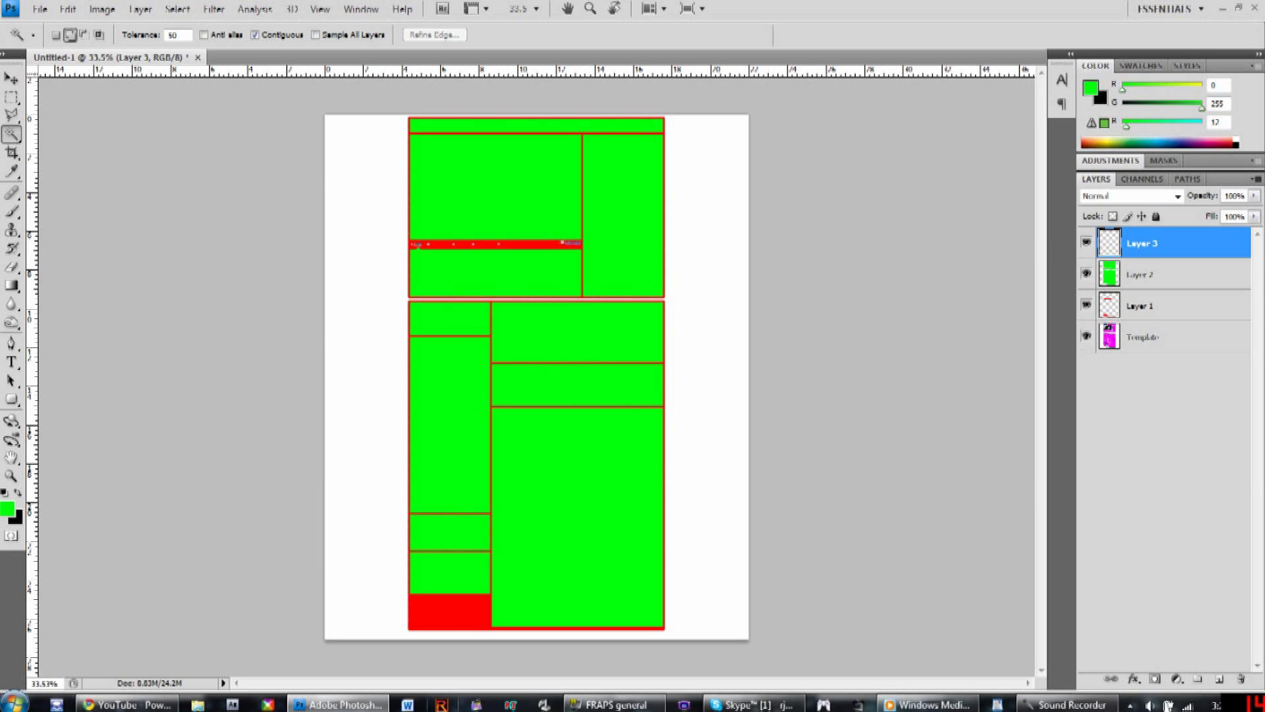
click(213, 9)
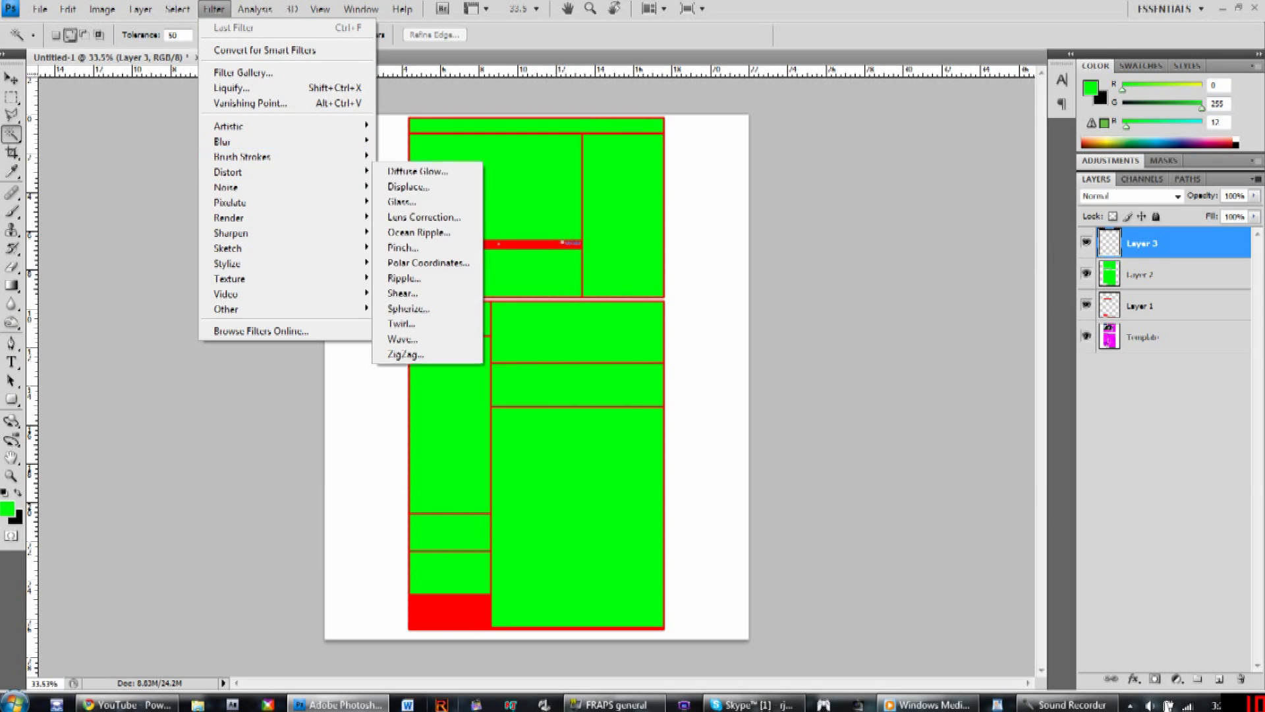
mouse_move(286, 217)
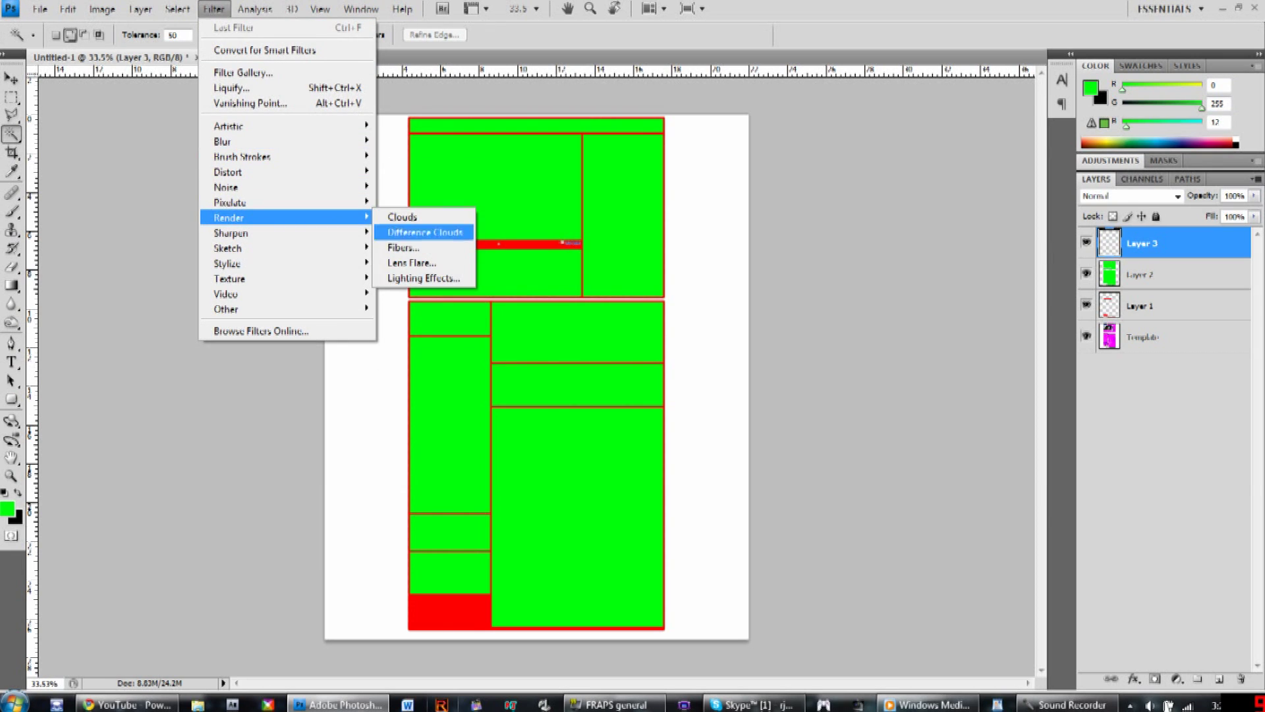
click(423, 217)
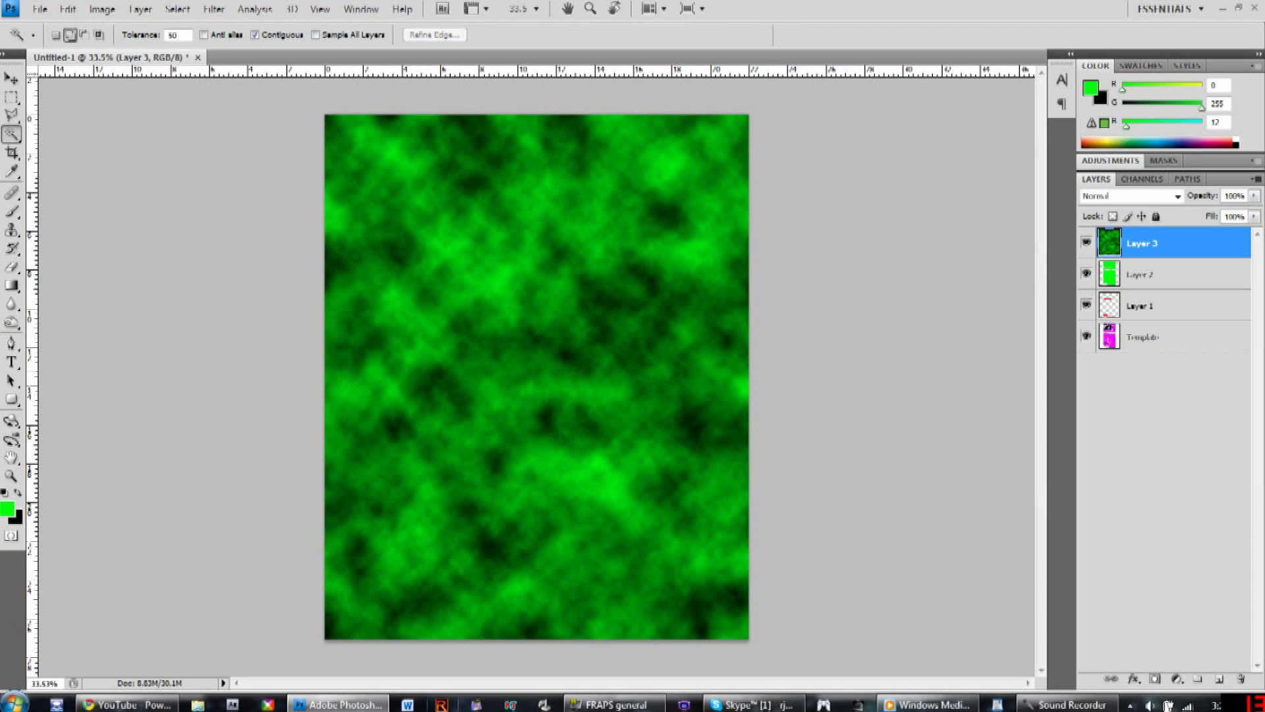
key(ctrl+f)
key(ctrl+f)
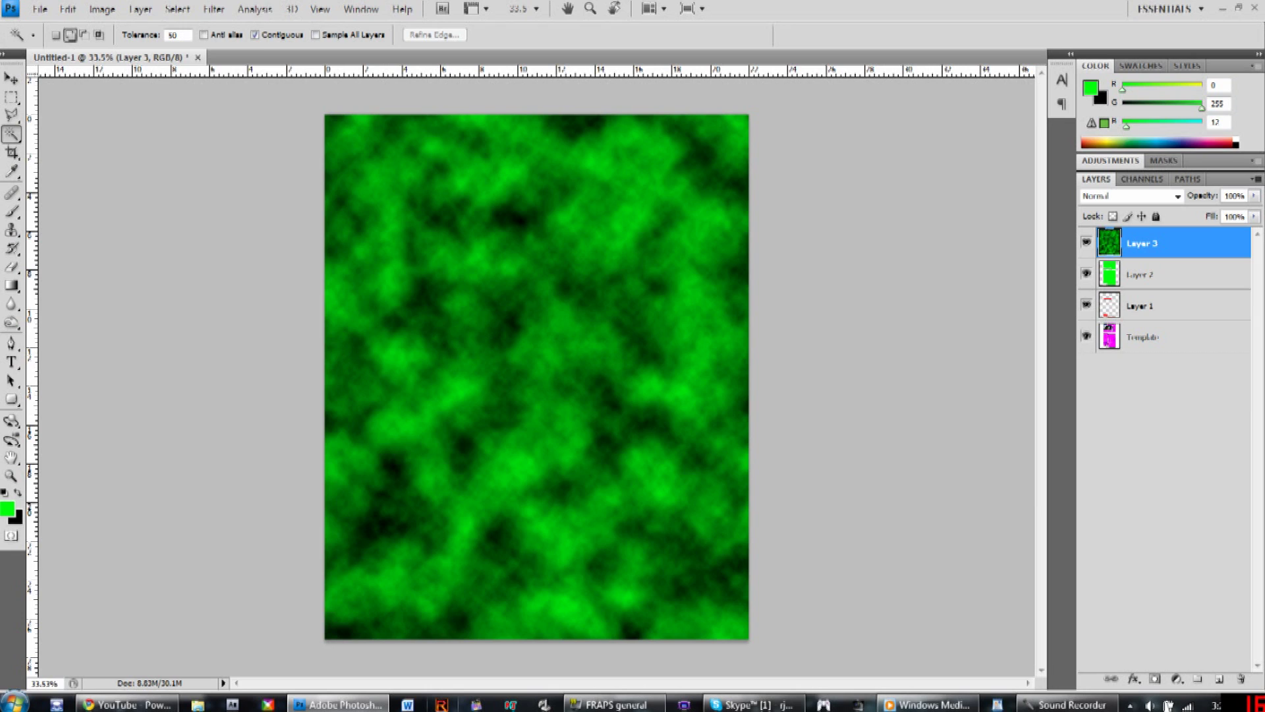
Distort the clouds layer with a Twirl filter at an angle of 300°
click(213, 9)
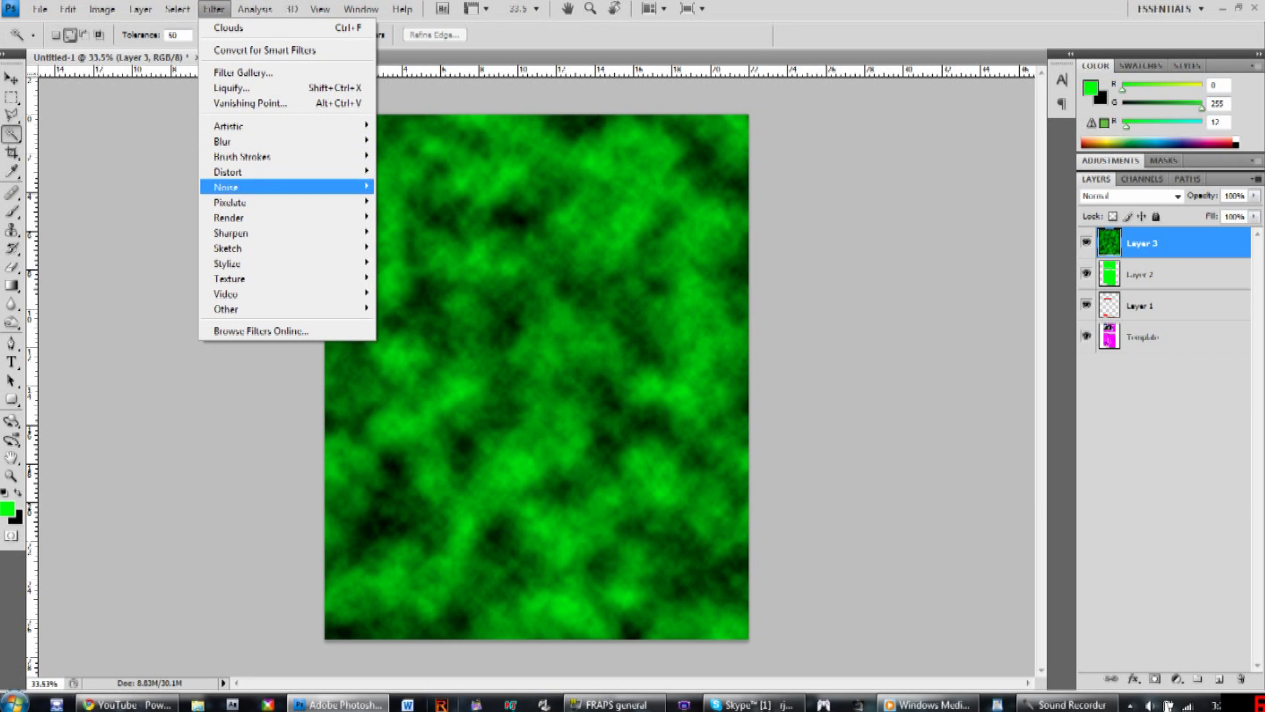
mouse_move(227, 171)
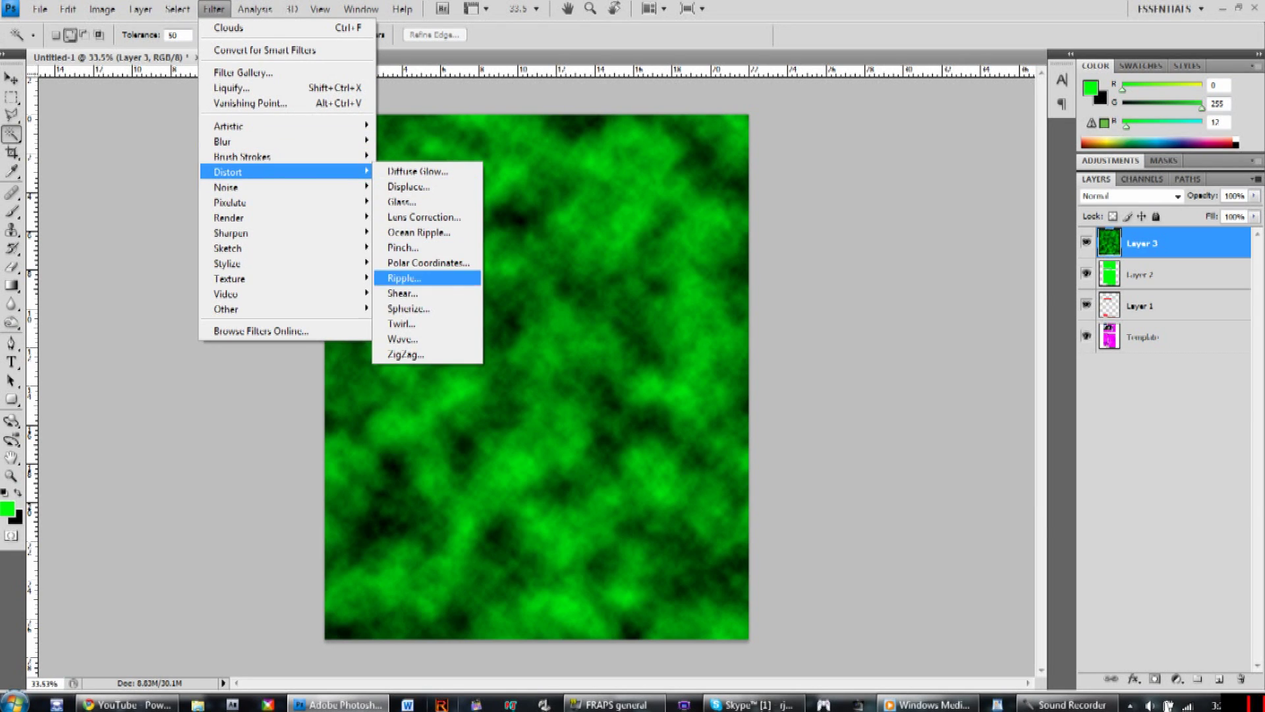
click(402, 323)
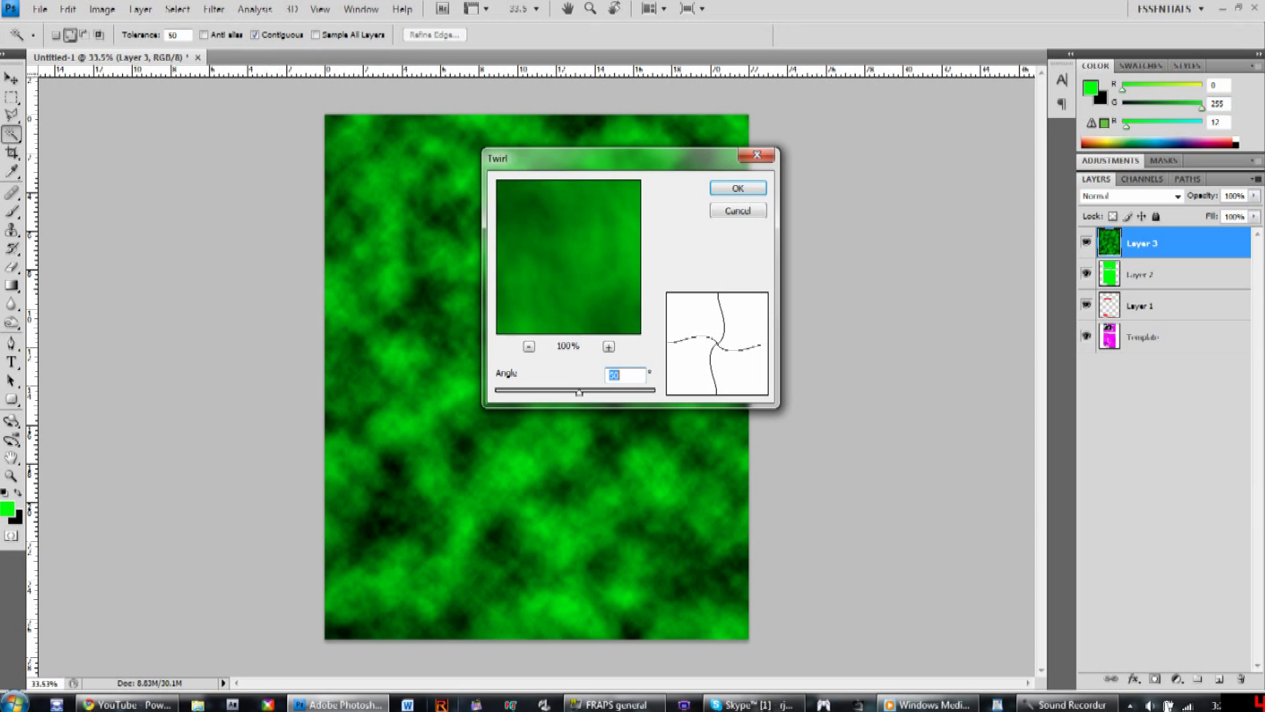
text(200)
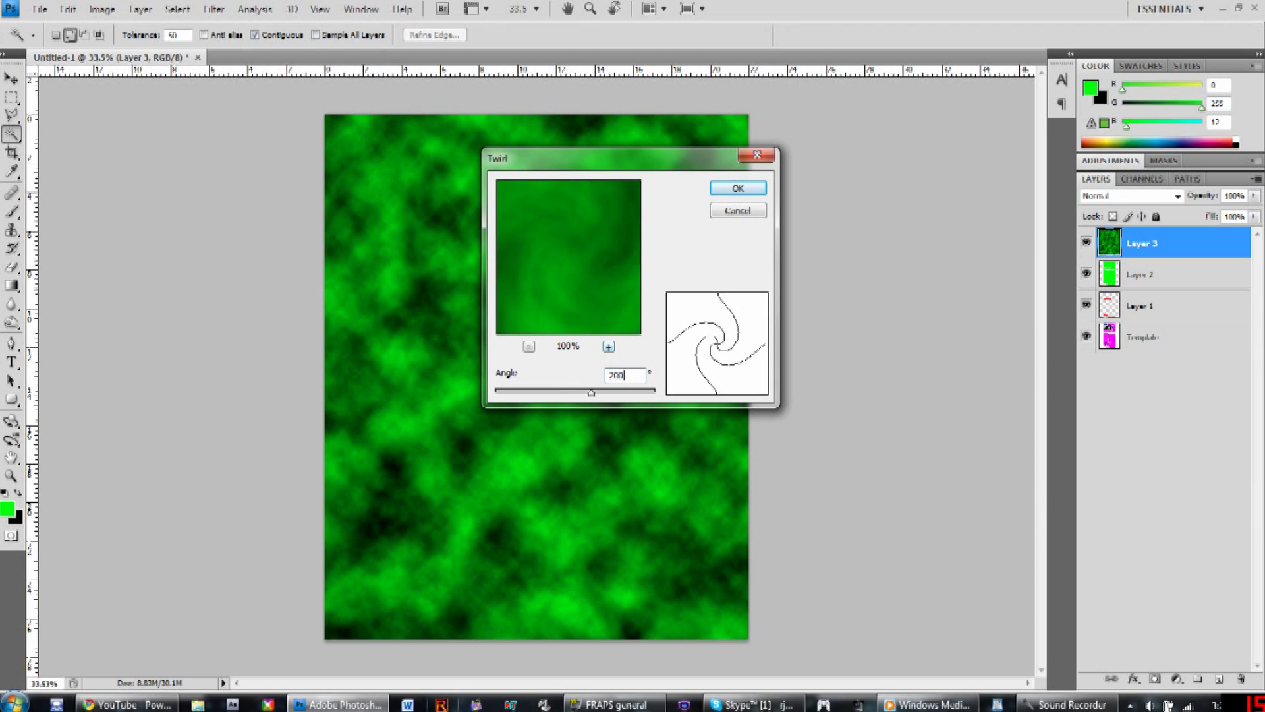
key(ctrl+a)
text(300)
key(Return)
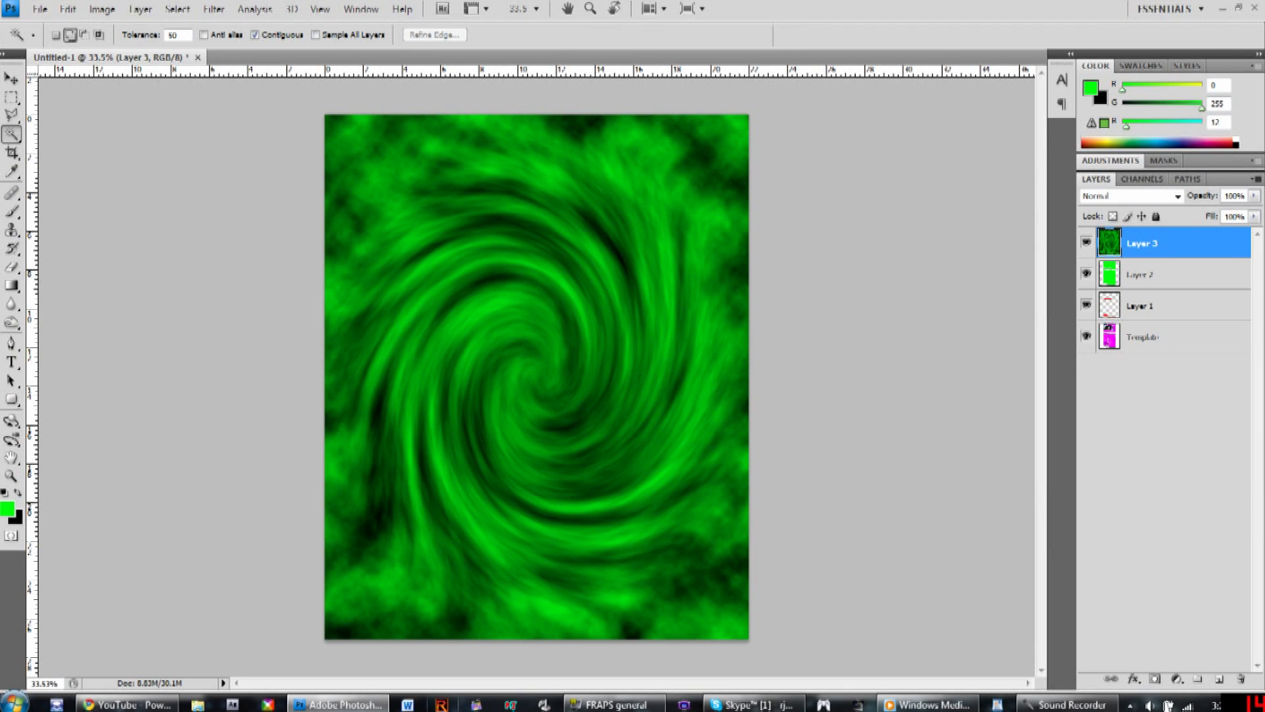
Overlay a horizontally flipped duplicate of the twirled clouds layer in Difference blend mode
key(ctrl+j)
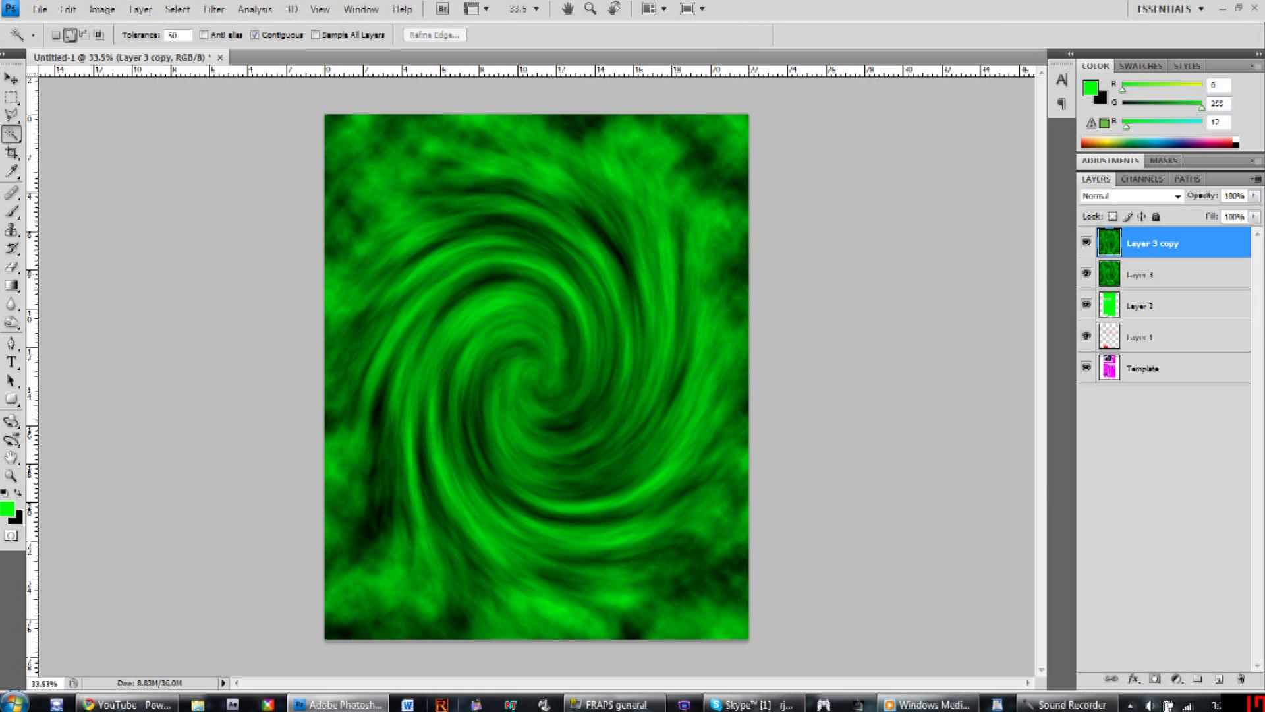
key(ctrl+t)
right_click(611, 269)
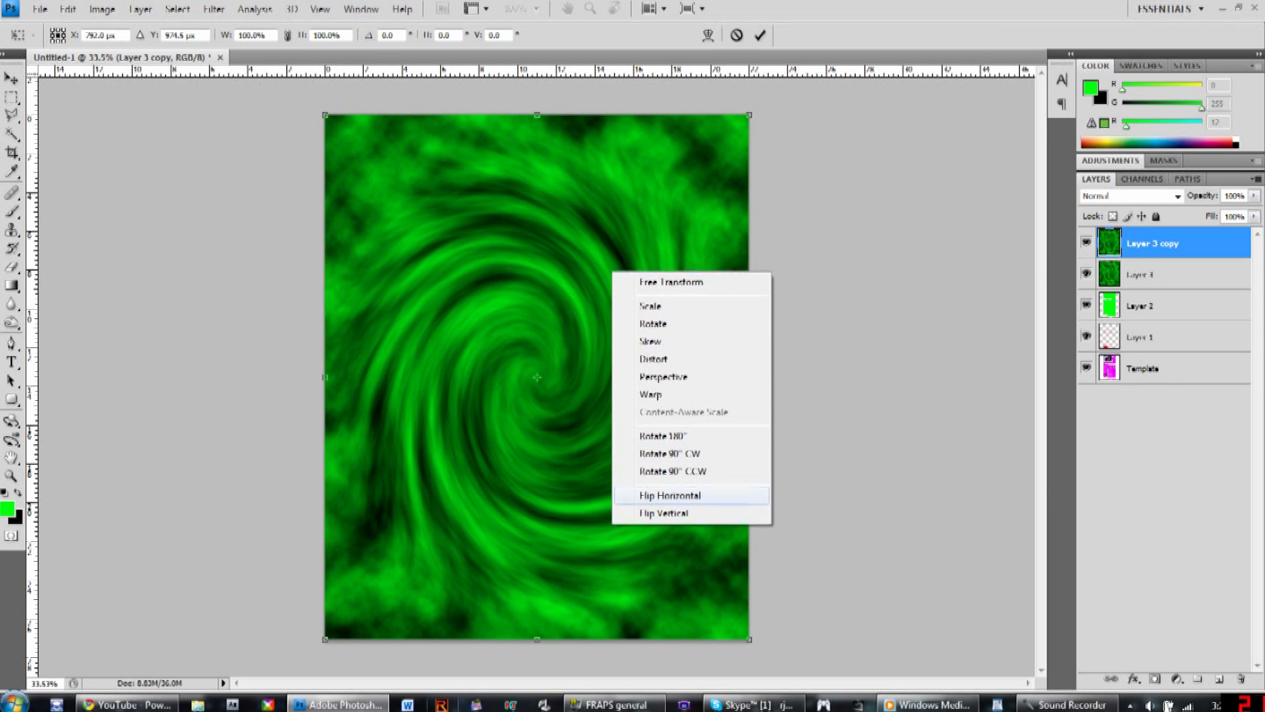
click(652, 496)
key(Return)
key(w)
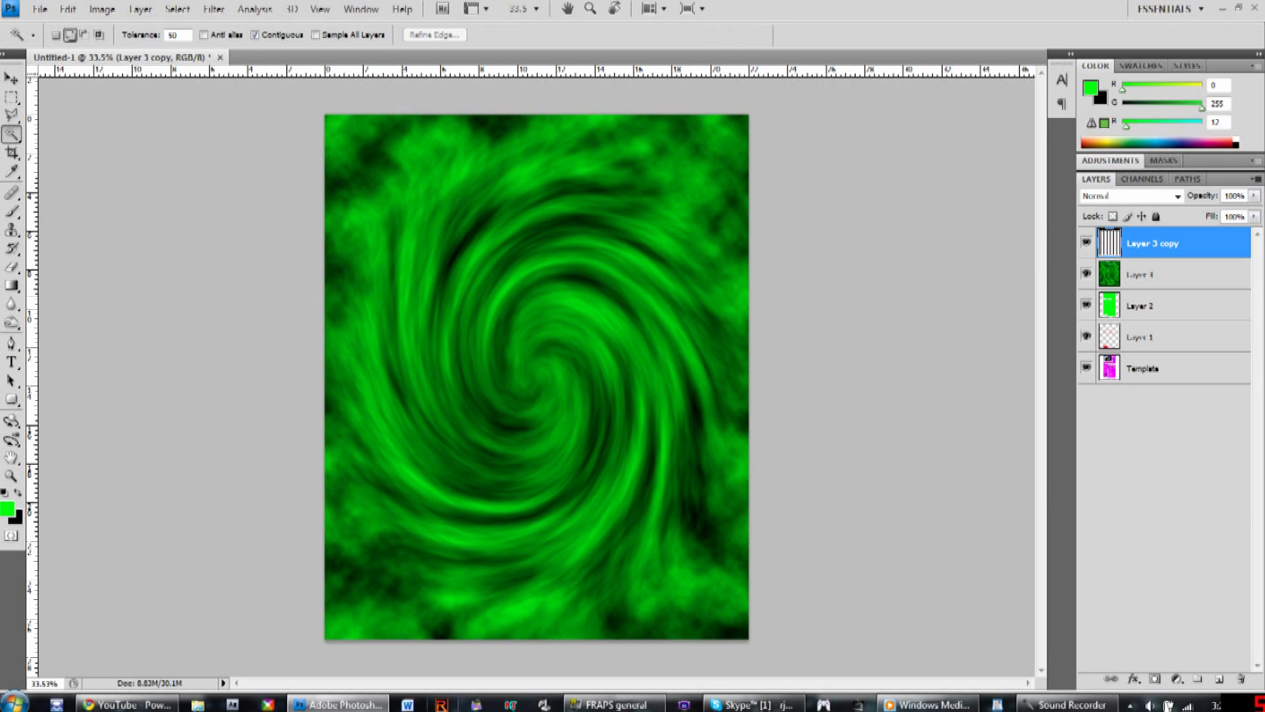
click(1178, 195)
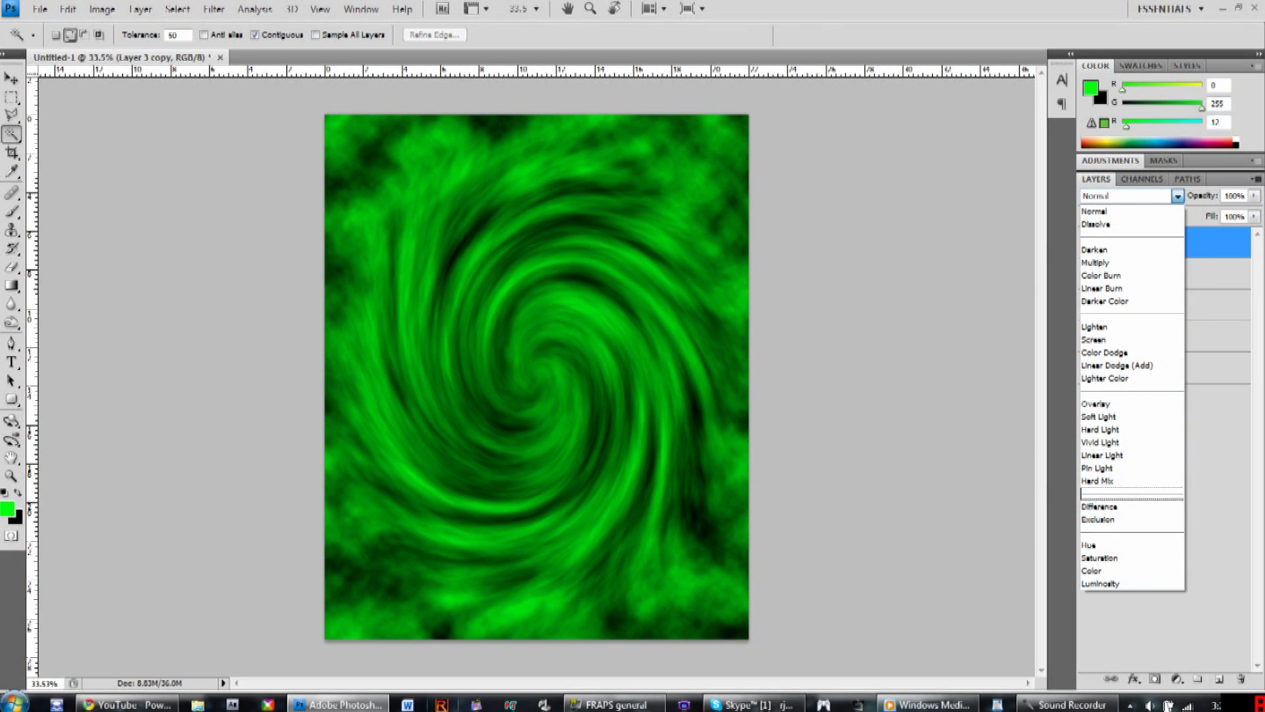
click(1099, 506)
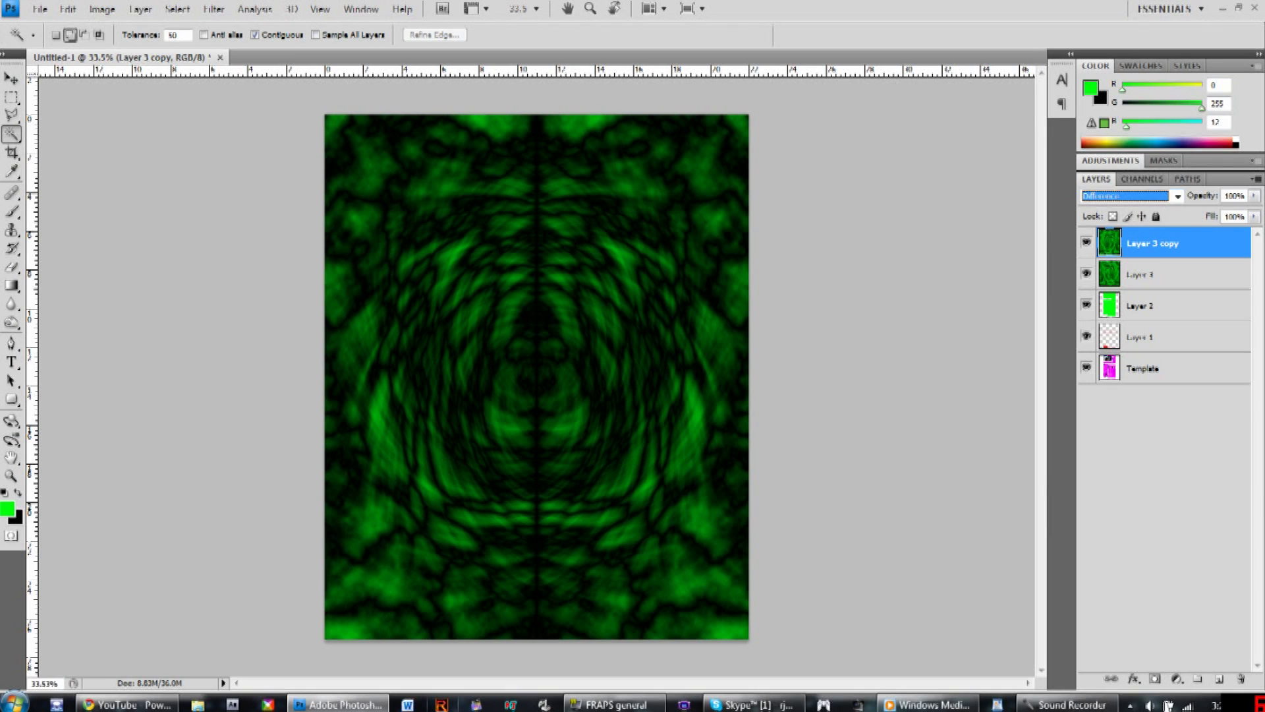
Merge the two twirled clouds layers and place the merged layer between Layer 1 and Template
shift+click(1153, 274)
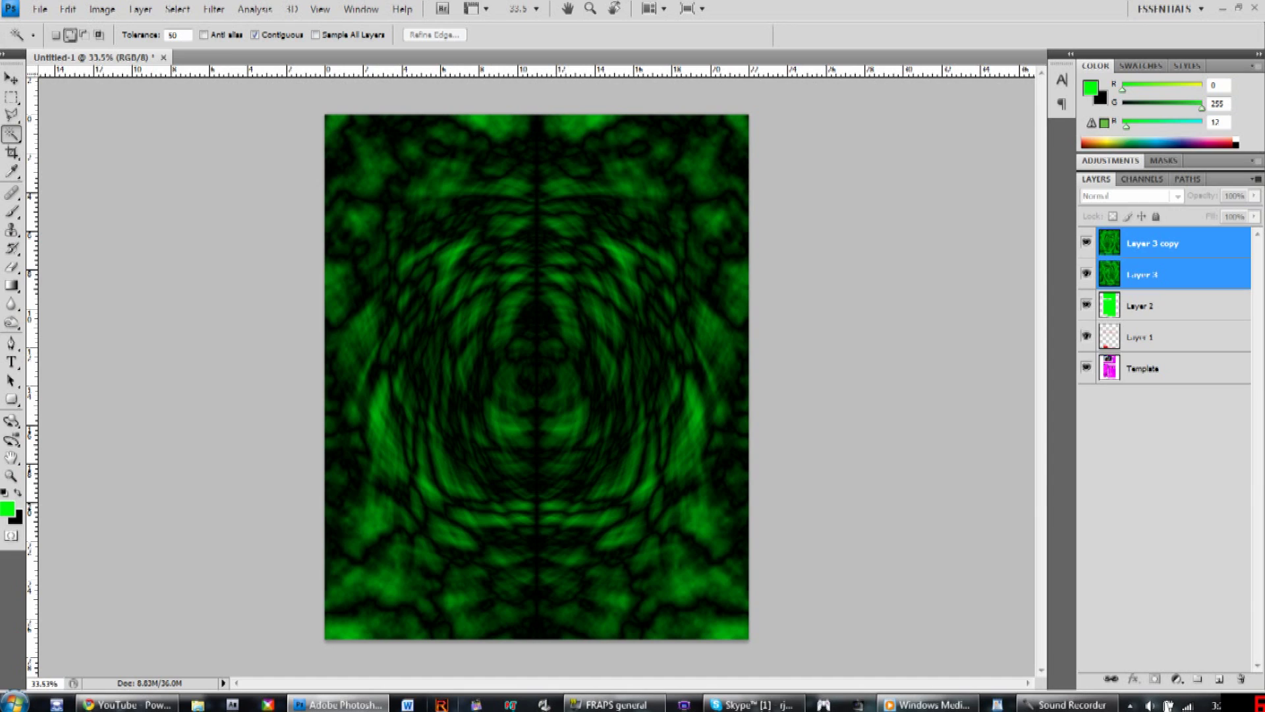
key(ctrl+e)
drag(1153, 243, 1154, 319)
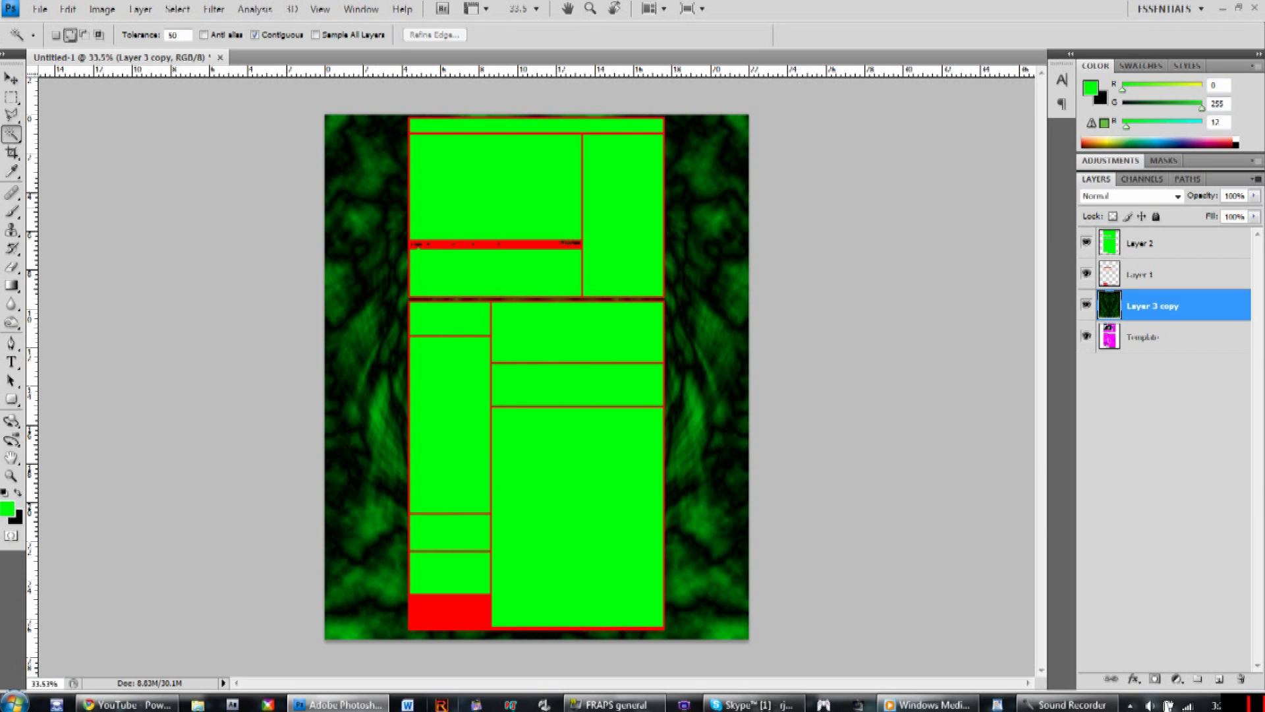
Show only the Template layer and add a new empty layer above Layer 3 copy
scroll(655, 266, up, 3)
alt+click(1085, 336)
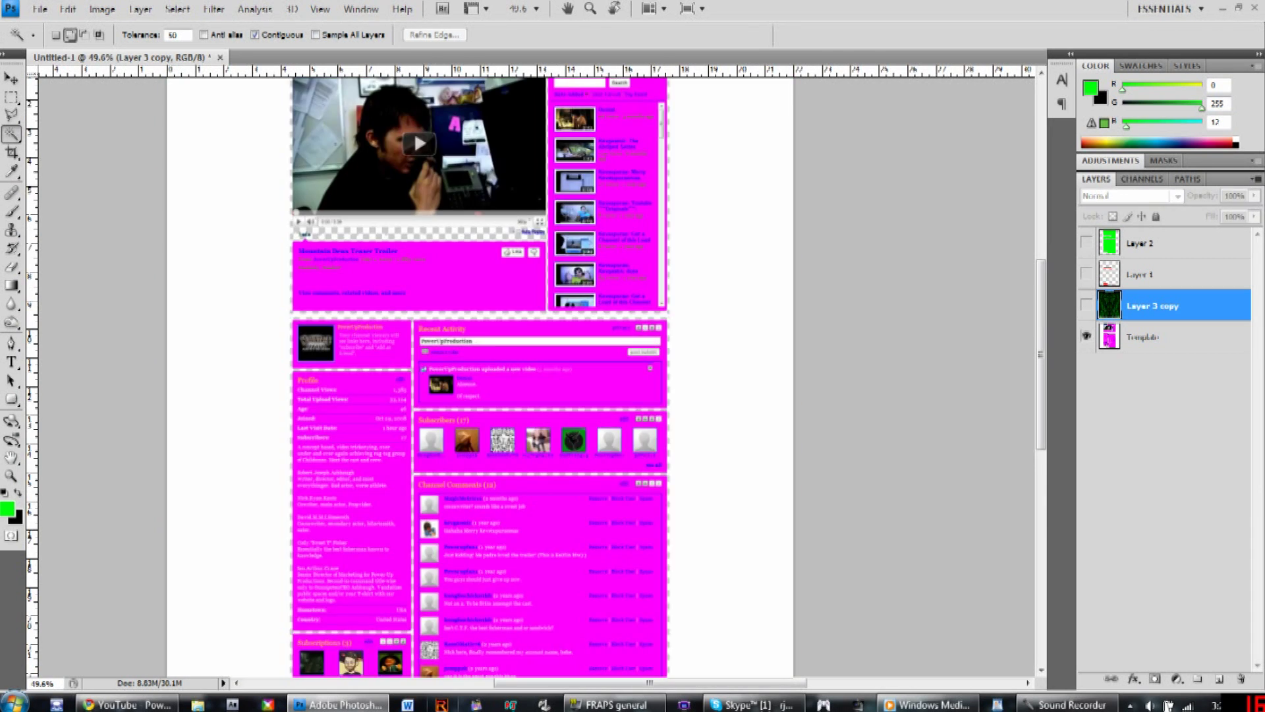
scroll(649, 221, up, 3)
scroll(649, 221, up, 5)
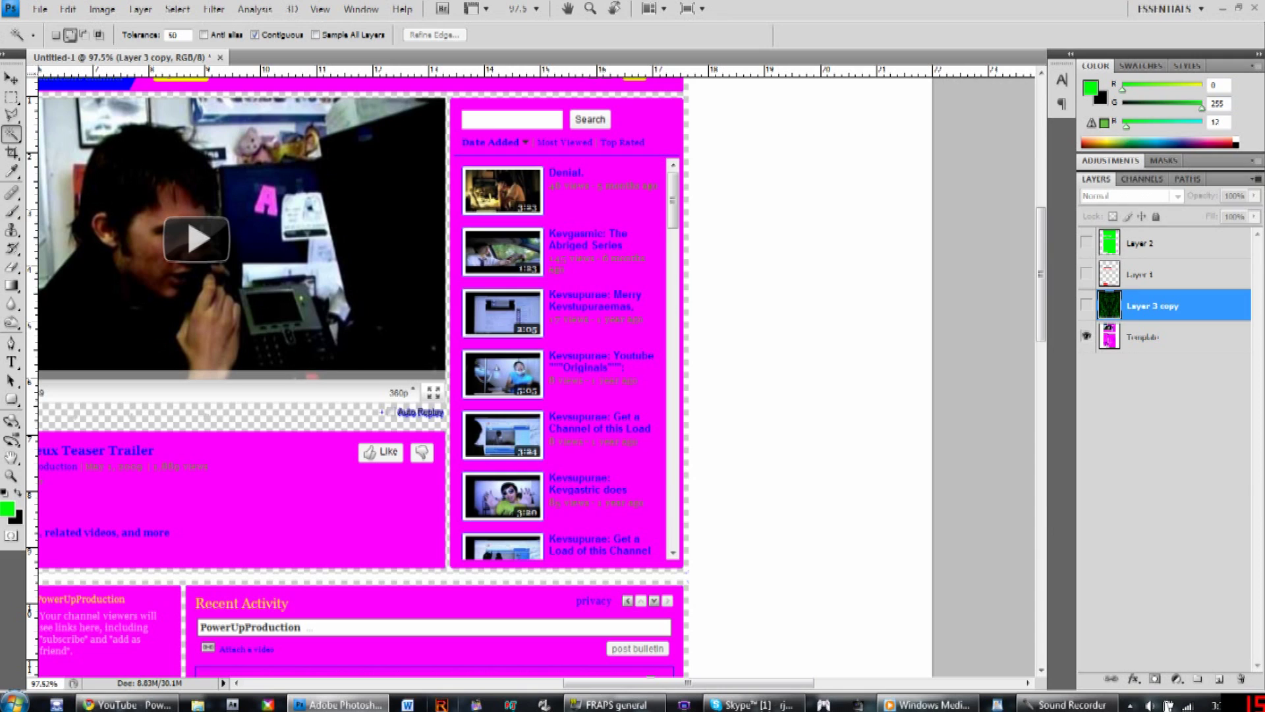
key(ctrl+shift+n)
key(Return)
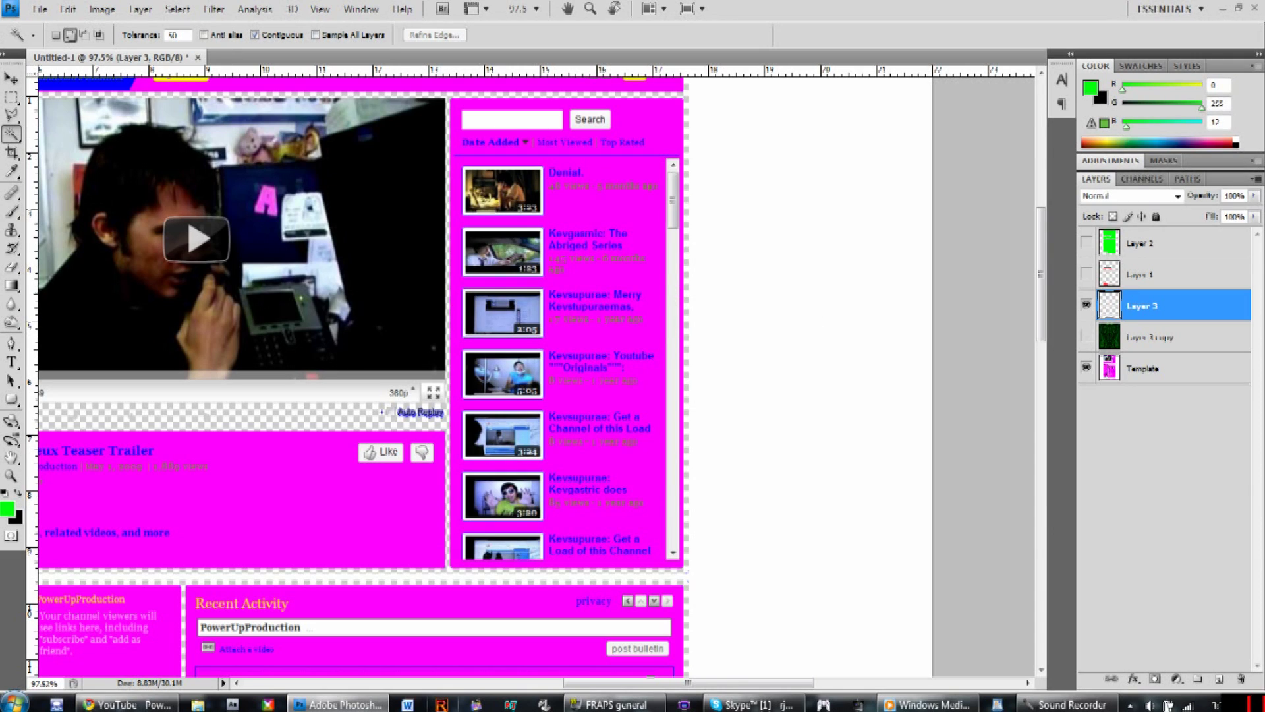
Add a text box in the blank area beside the channel's video list, reading BEST and VIDEOS on separate lines
key(t)
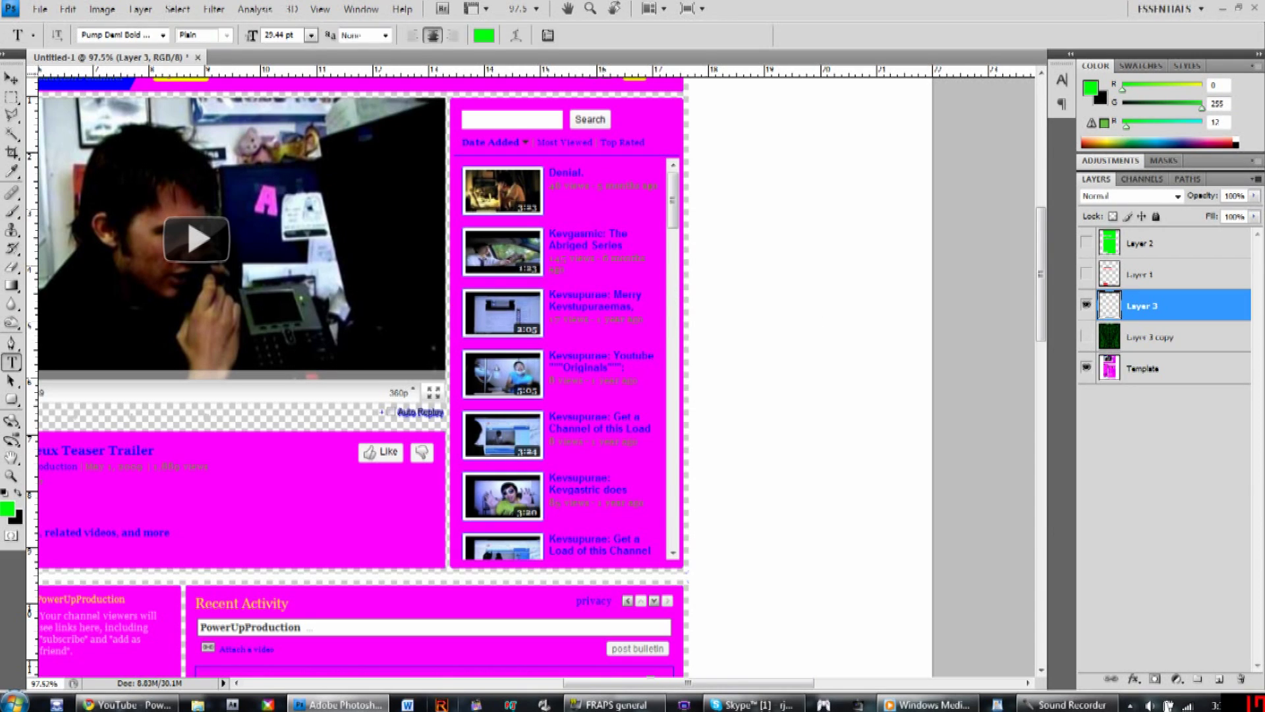
drag(705, 168, 916, 533)
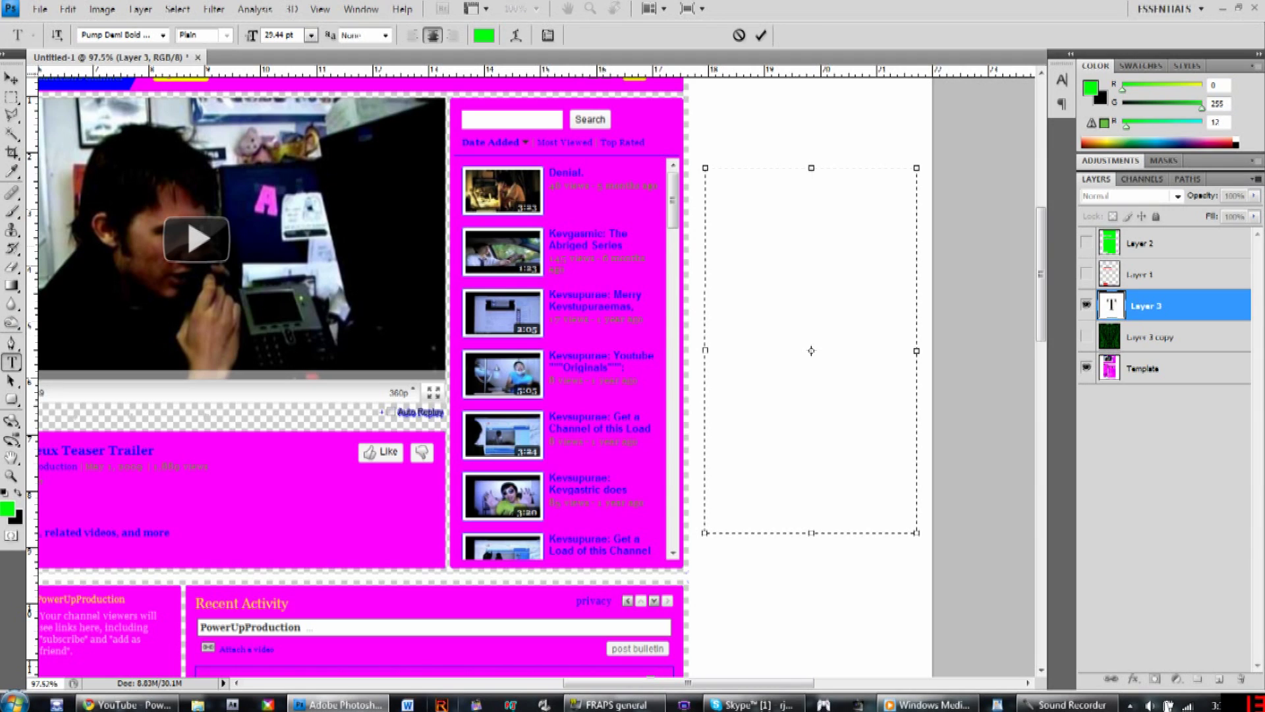
text(BEST)
key(Return)
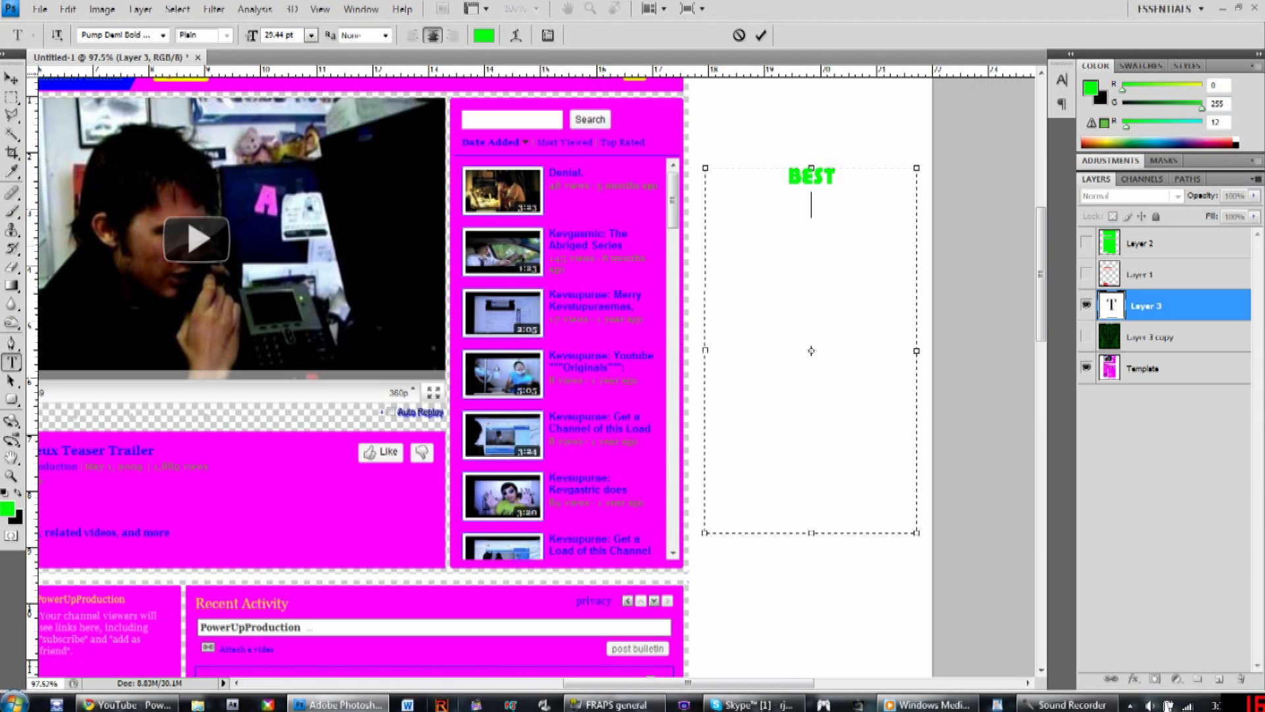
text(VIDEOS)
key(Return)
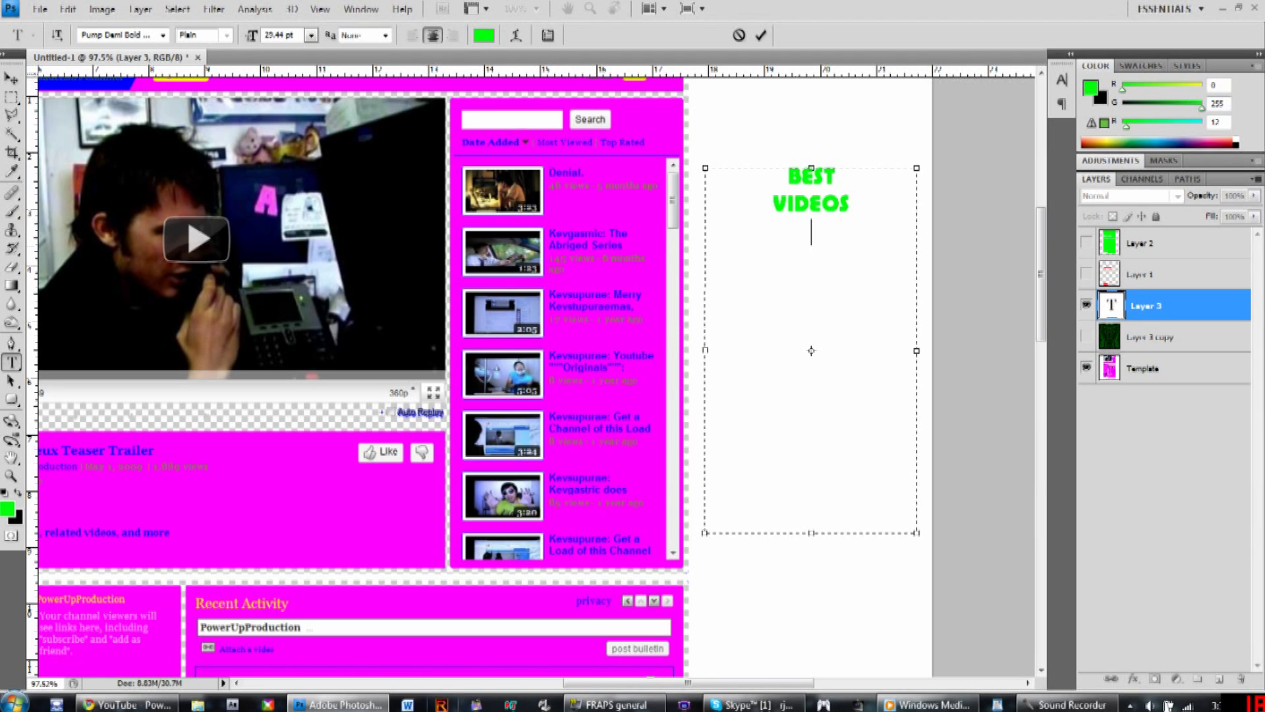
text(A--)
key(BackSpace)
key(BackSpace)
key(BackSpace)
key(BackSpace)
text(A)
key(BackSpace)
key(Return)
Add a left-pointing arrow made of < and dashes beneath VIDEOS in Segoe UI, and commit the text
click(163, 35)
click(119, 172)
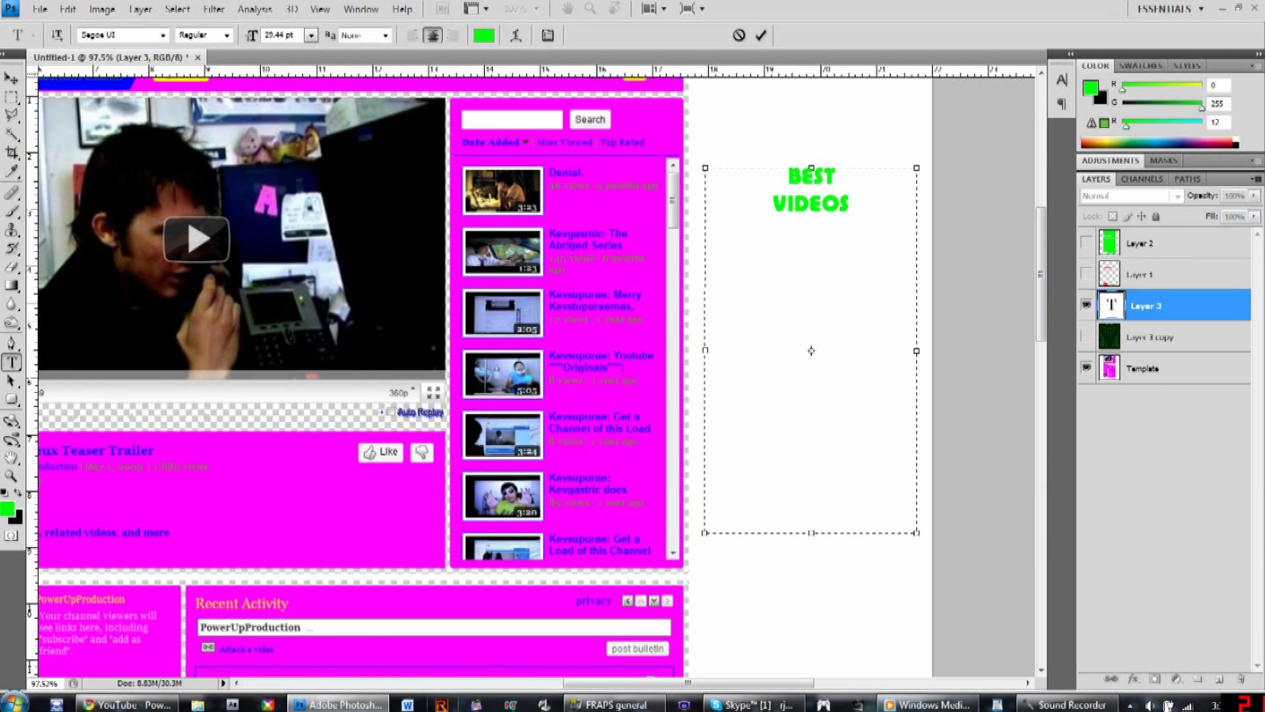
text(<------)
key(BackSpace)
key(BackSpace)
key(BackSpace)
text(----)
click(1153, 336)
Show Layer 3 copy to check the BEST VIDEOS text against the patterned background
click(1086, 336)
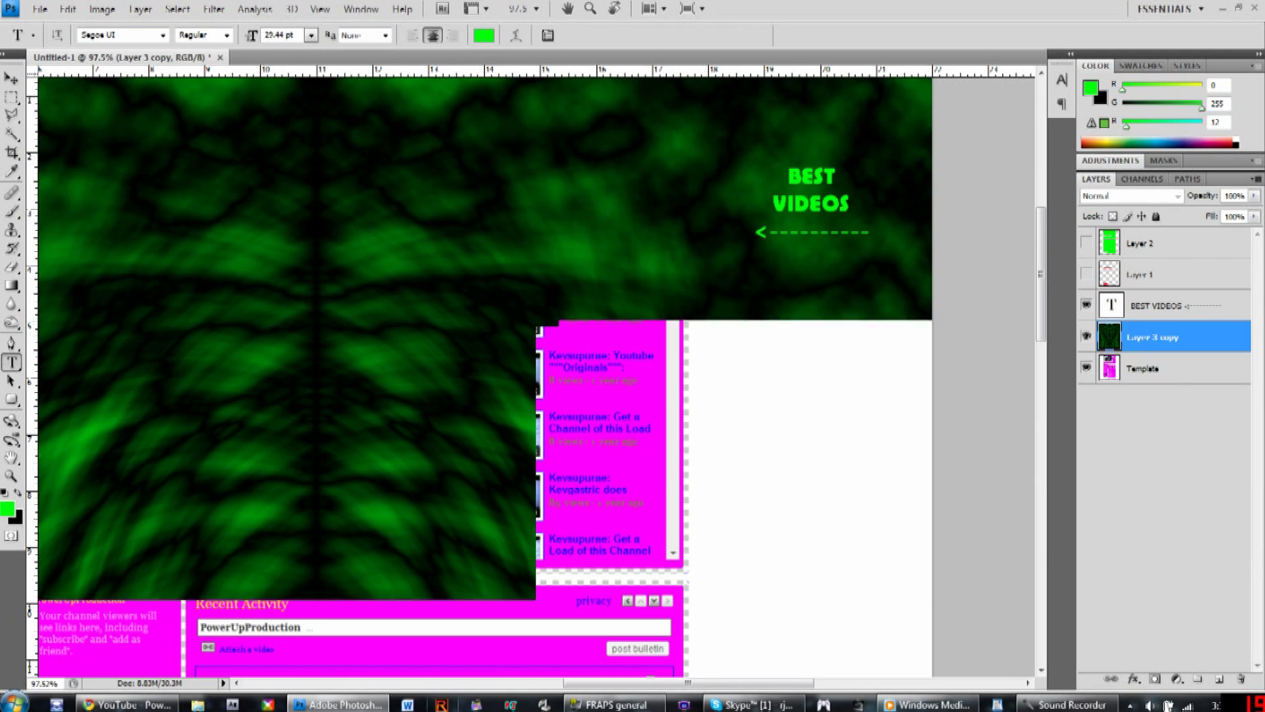
scroll(536, 376, down, 3)
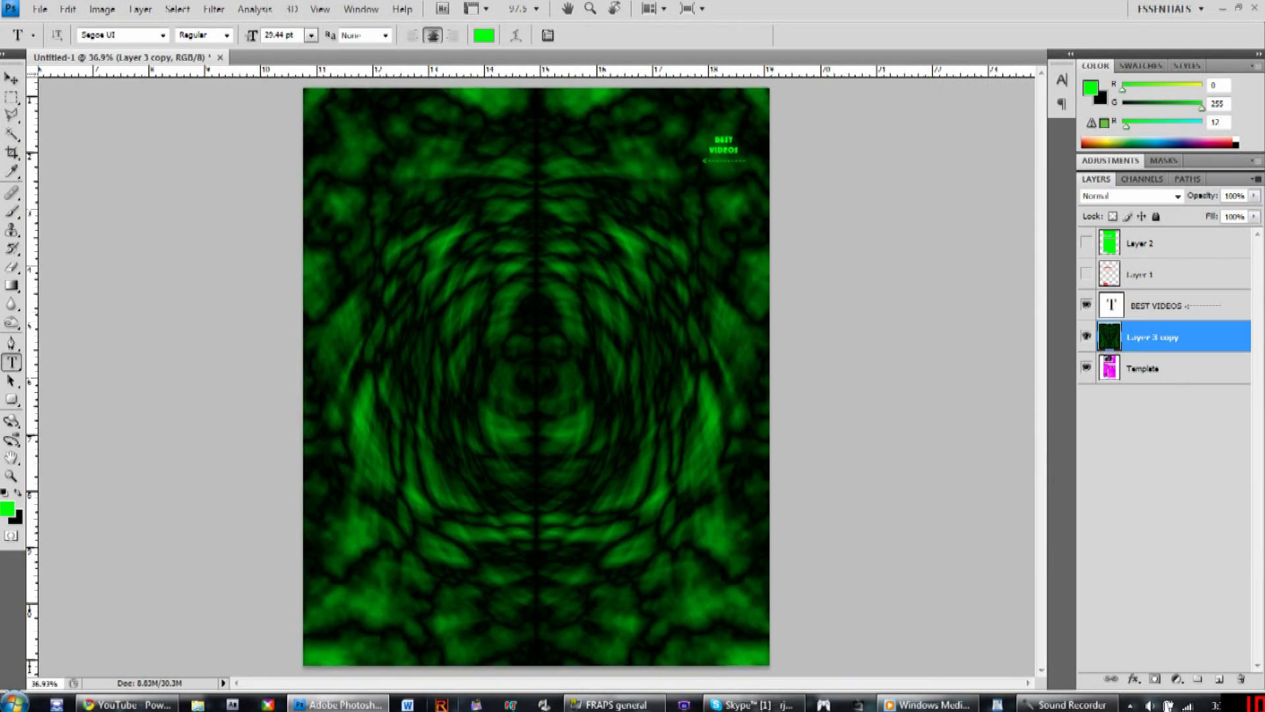
scroll(536, 376, up, 1)
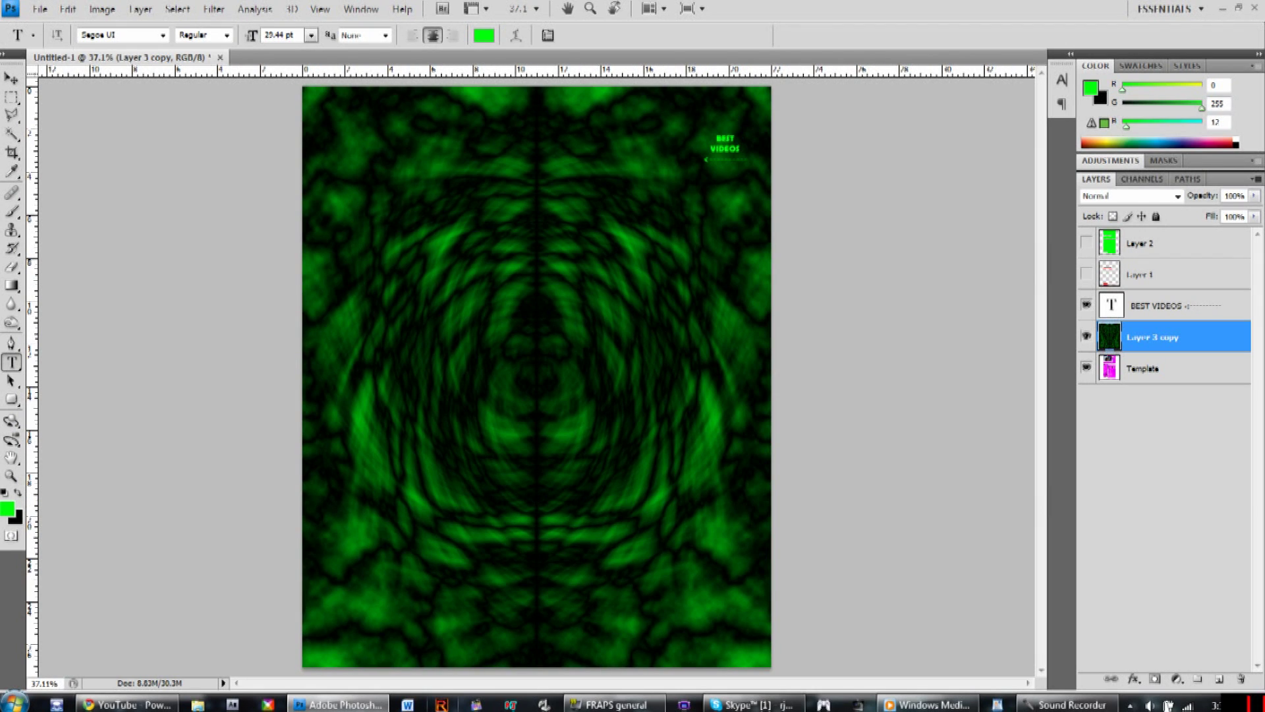
Hide every layer except Template and make Template the active layer
alt+click(1087, 336)
alt+click(1086, 367)
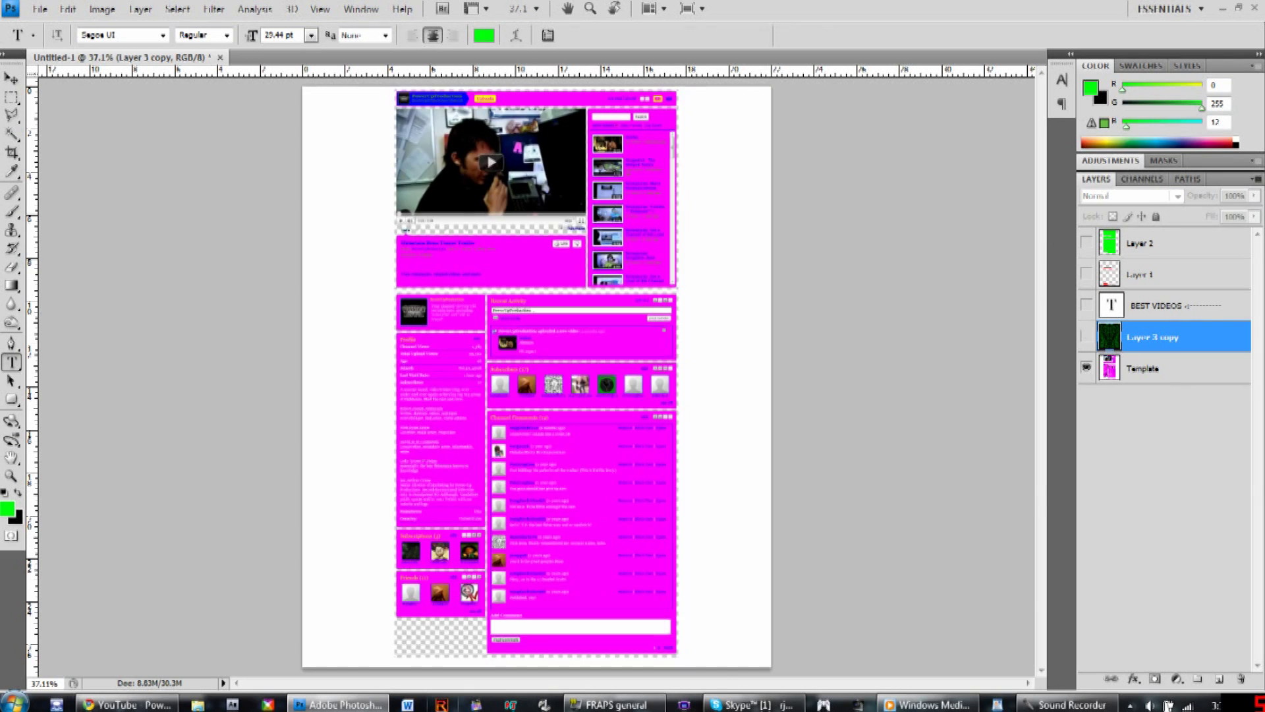
click(1173, 367)
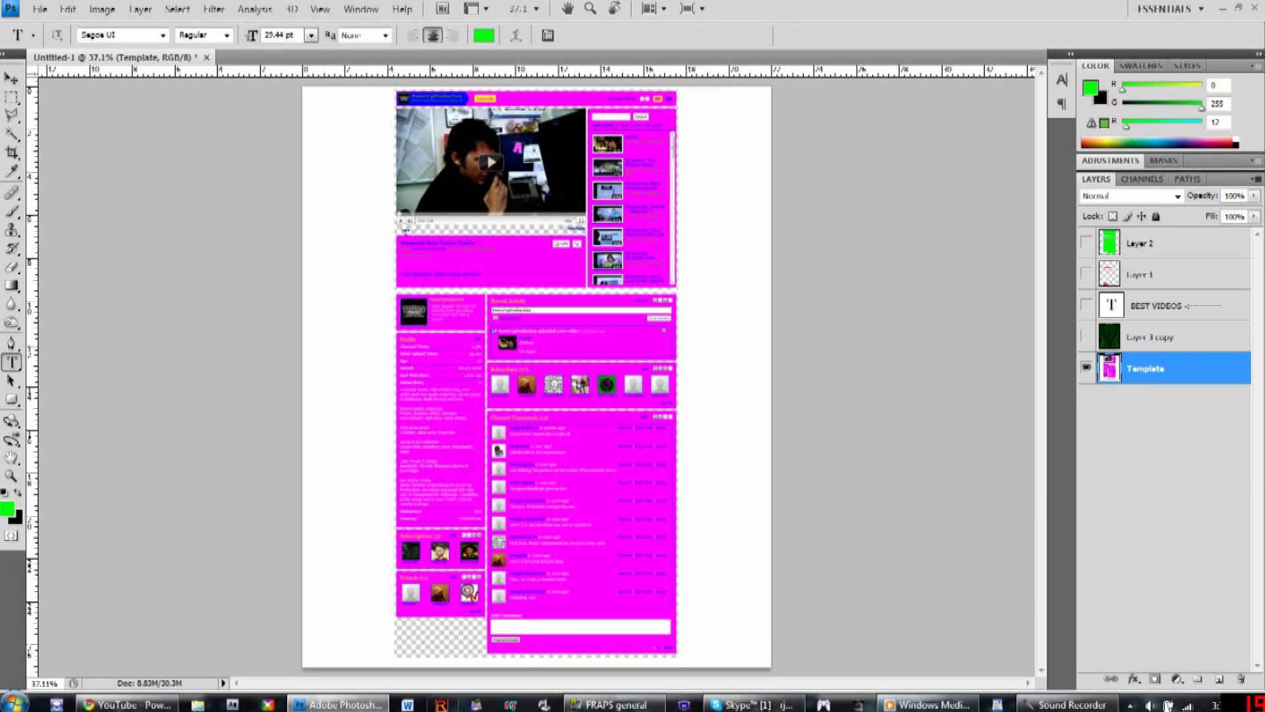
Examine the template's video info, profile and recent activity boxes up close
scroll(761, 336, up, 4)
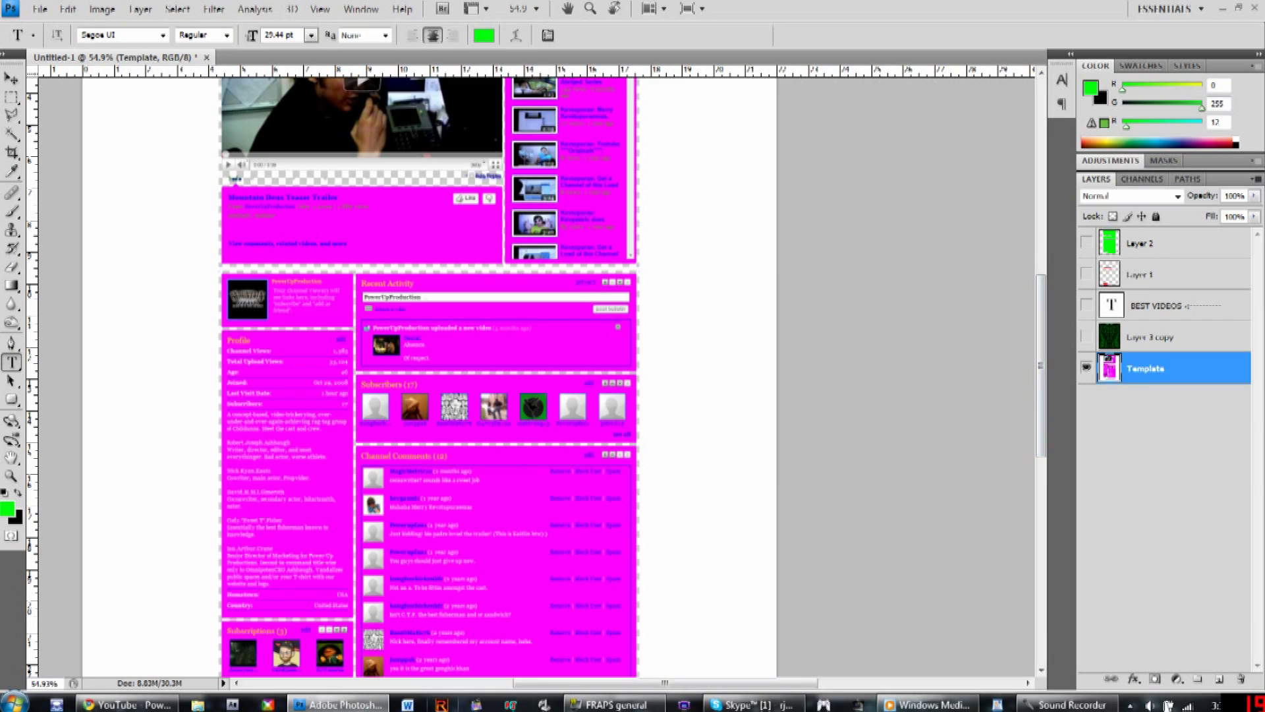
click(1085, 336)
click(1086, 337)
scroll(531, 376, up, 1)
scroll(527, 382, up, 2)
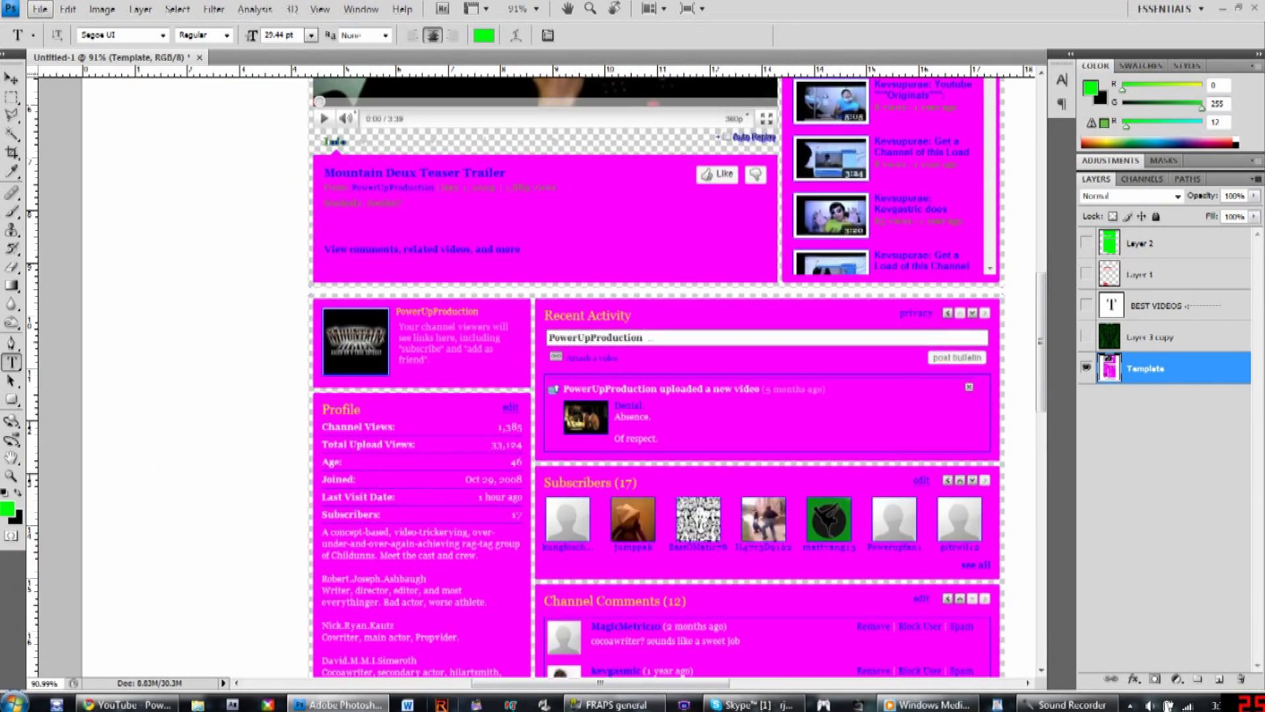
scroll(527, 376, up, 7)
scroll(527, 376, down, 6)
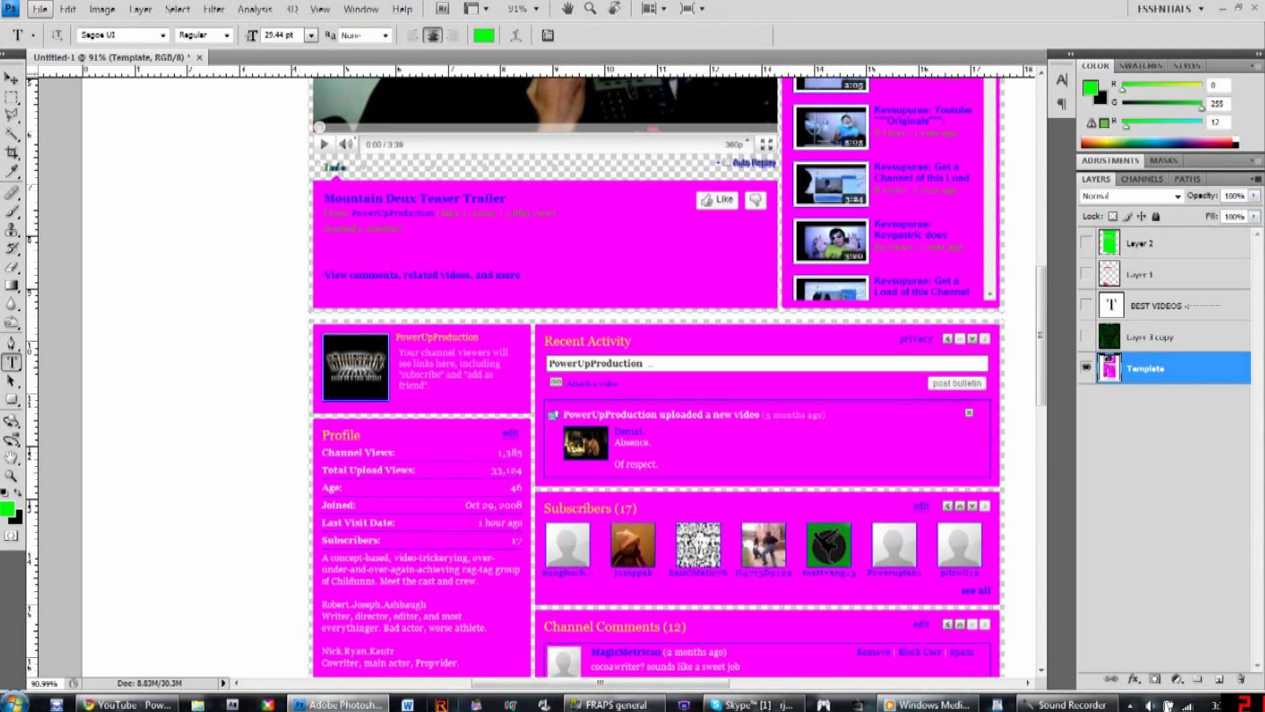
Make Layer 2 active and toggle its visibility to compare its green boxes with the template's profile, subscribers and comments boxes
click(1086, 243)
scroll(531, 375, down, 6)
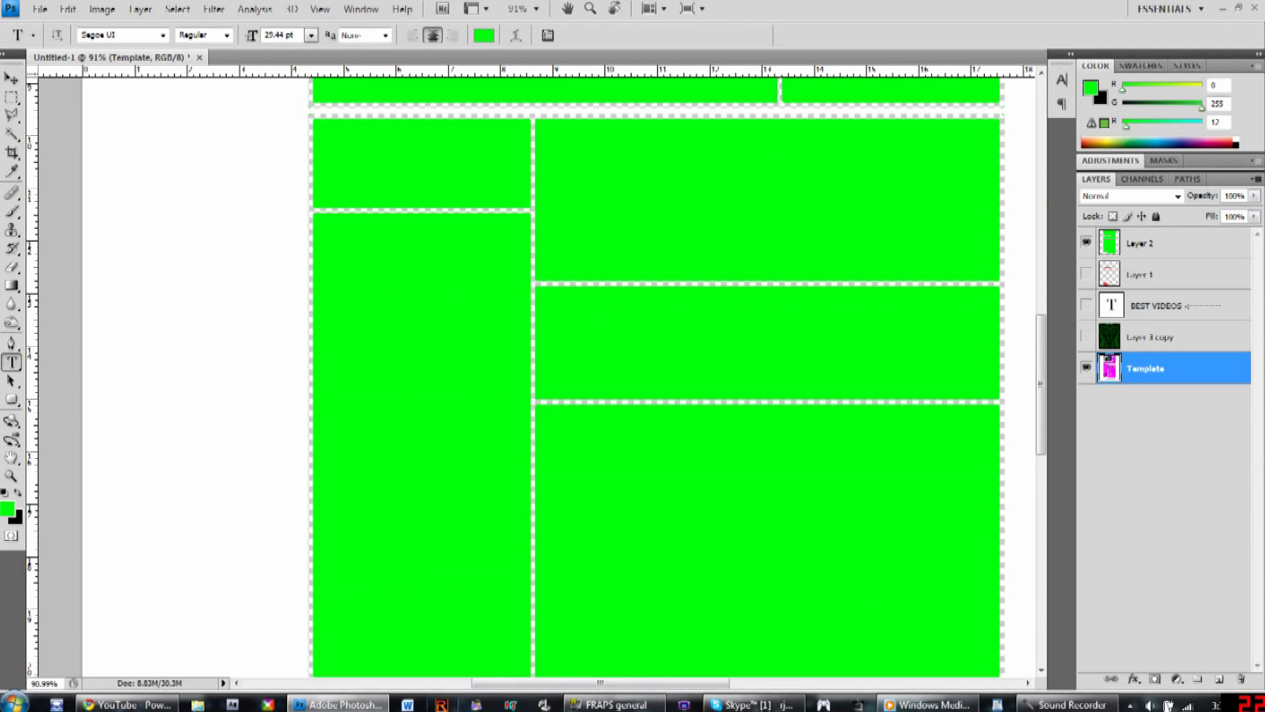
scroll(659, 375, down, 1)
click(1173, 243)
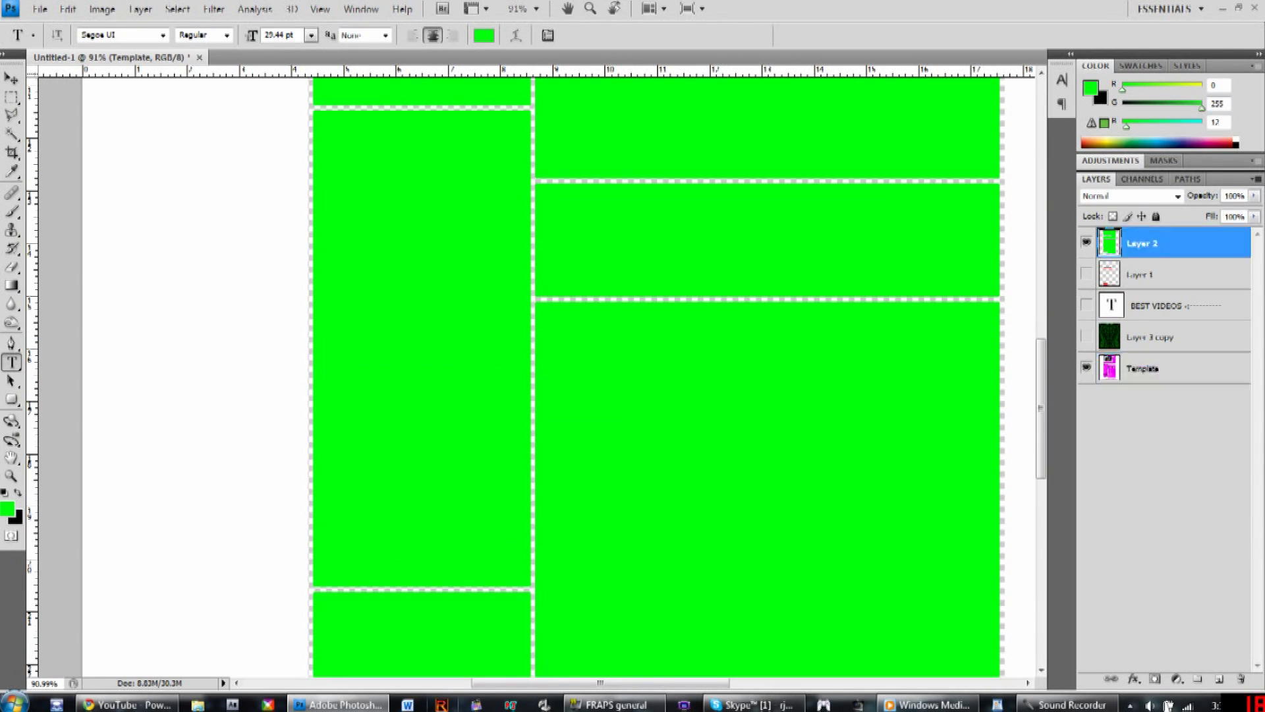
scroll(531, 375, down, 2)
click(1085, 243)
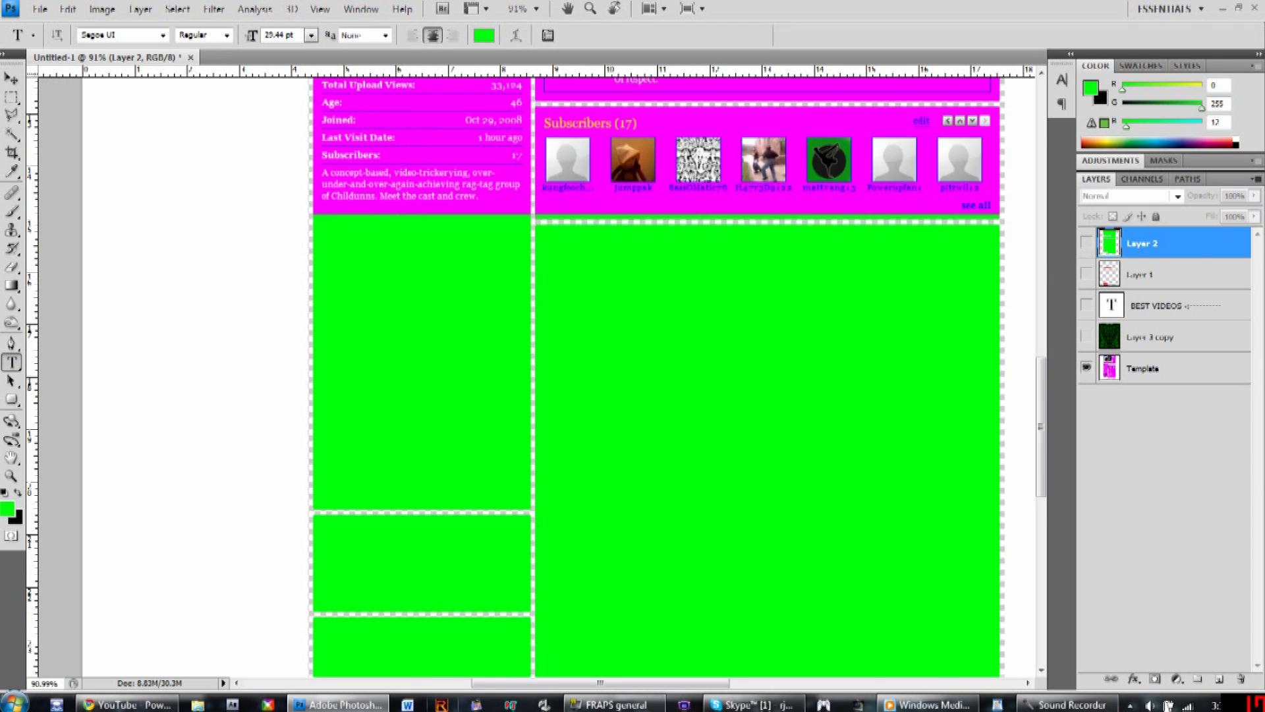
scroll(531, 375, down, 1)
scroll(532, 376, up, 3)
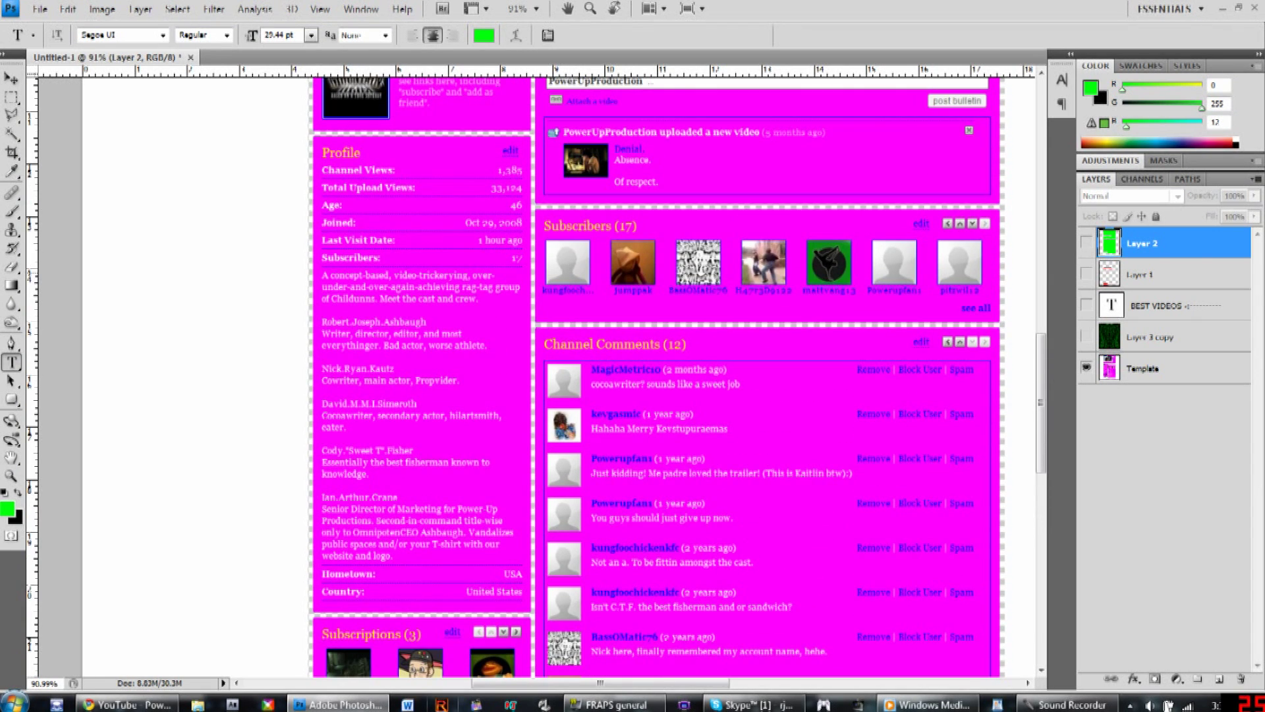
Select the profile box's description area down to the Country line with the Rectangular Marquee, and show Layer 2 over it
key(m)
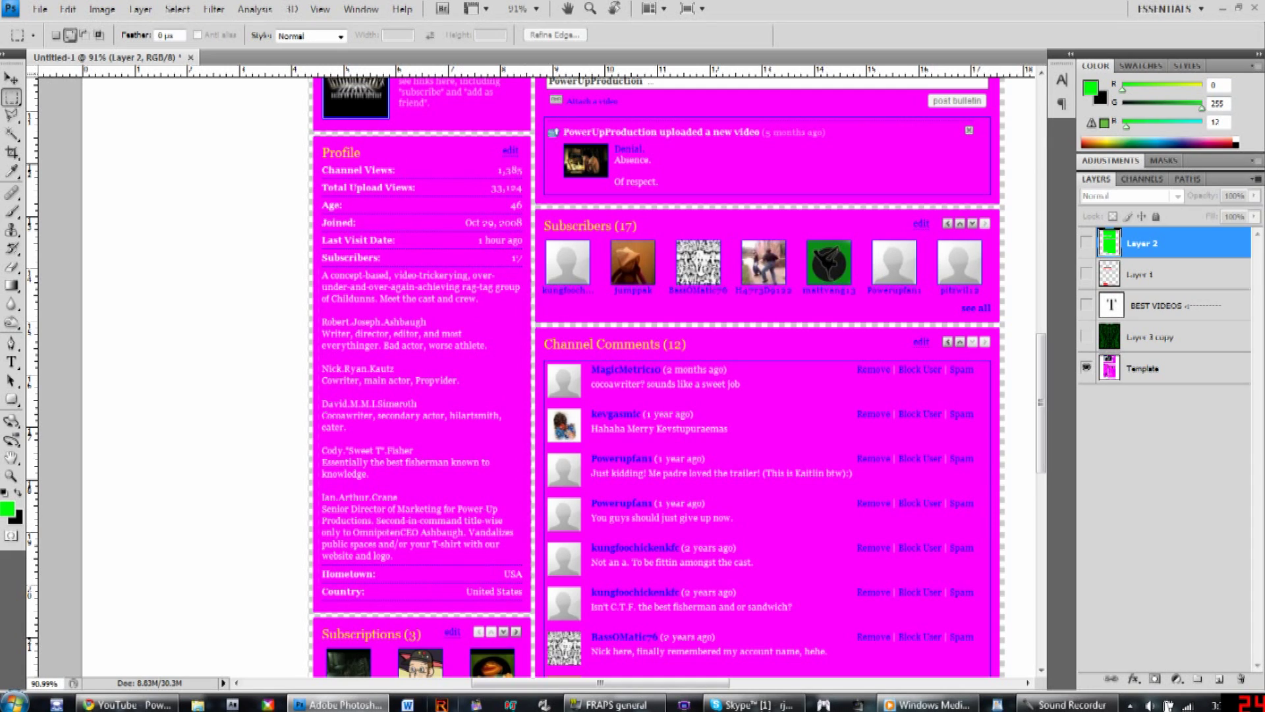
drag(318, 266, 528, 607)
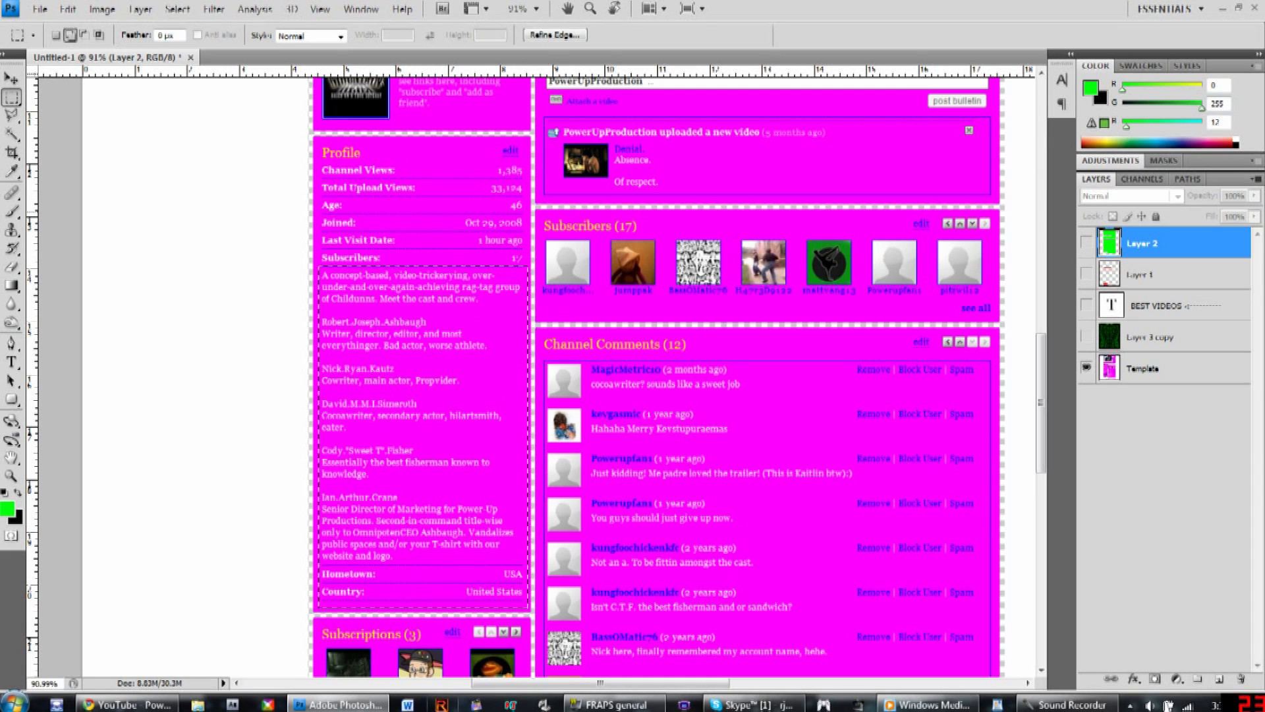
click(1086, 243)
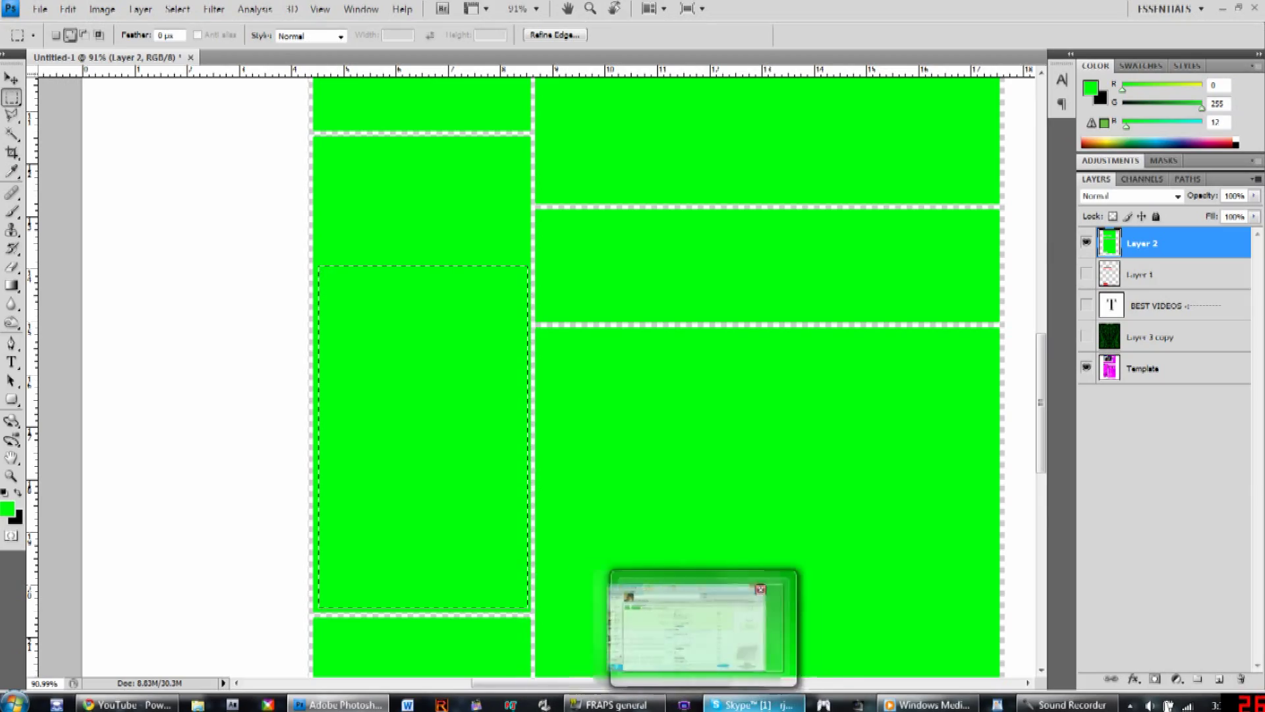
Switch to the browser and examine the graphics in the profile column of the example channel page
click(126, 704)
key(ctrl+Tab)
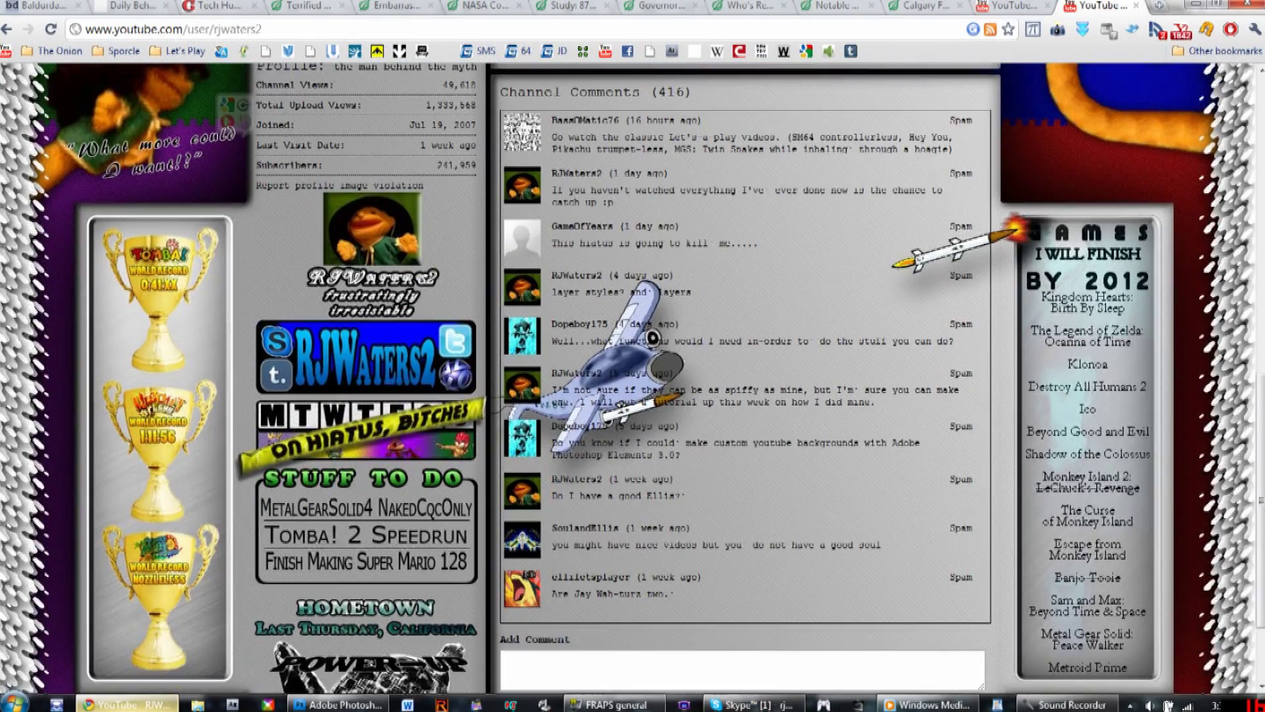
scroll(632, 379, down, 1)
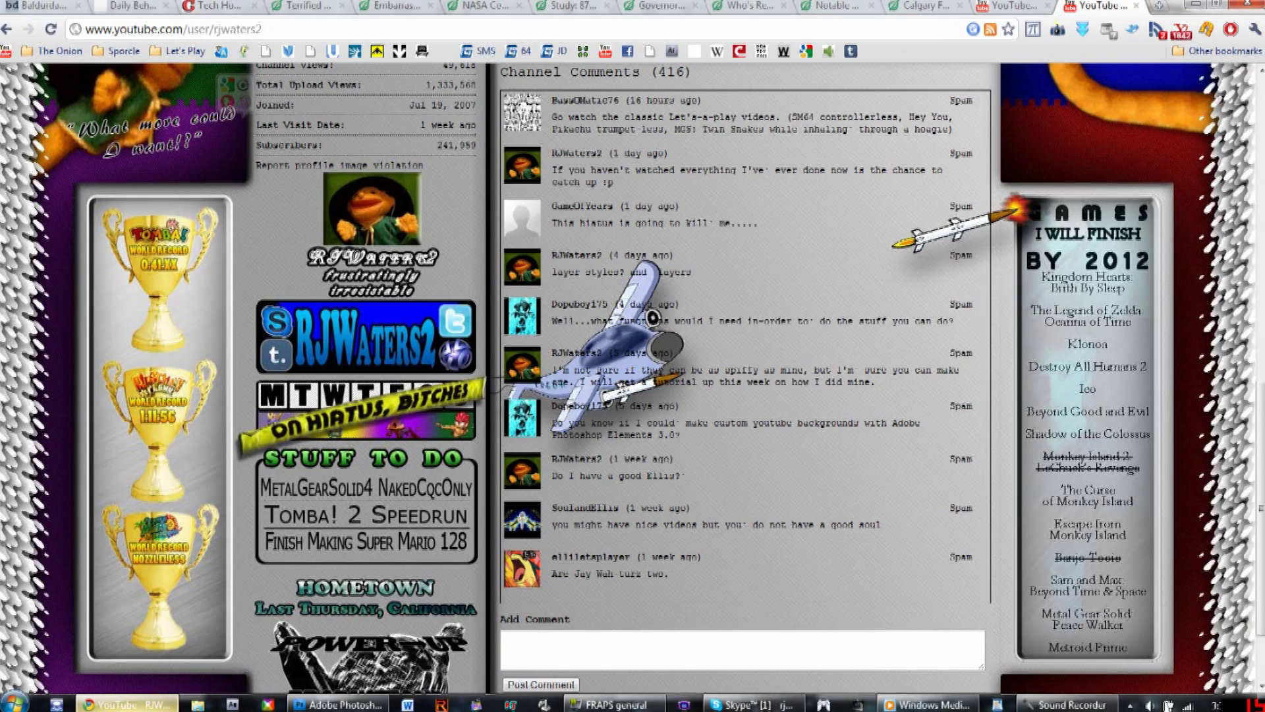
scroll(632, 379, down, 3)
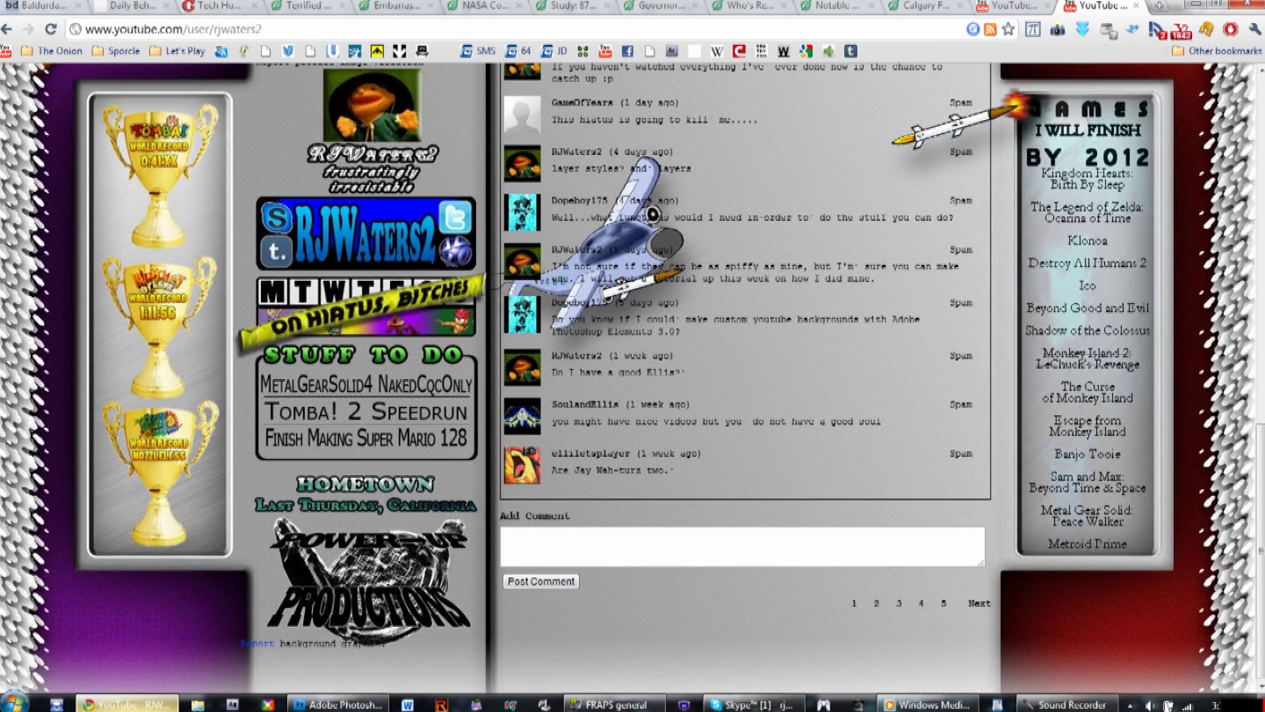
Back in Photoshop, clear the selection, hide Layer 2 and Template, and show Layer 3 copy and the BEST VIDEOS text
key(alt+Tab)
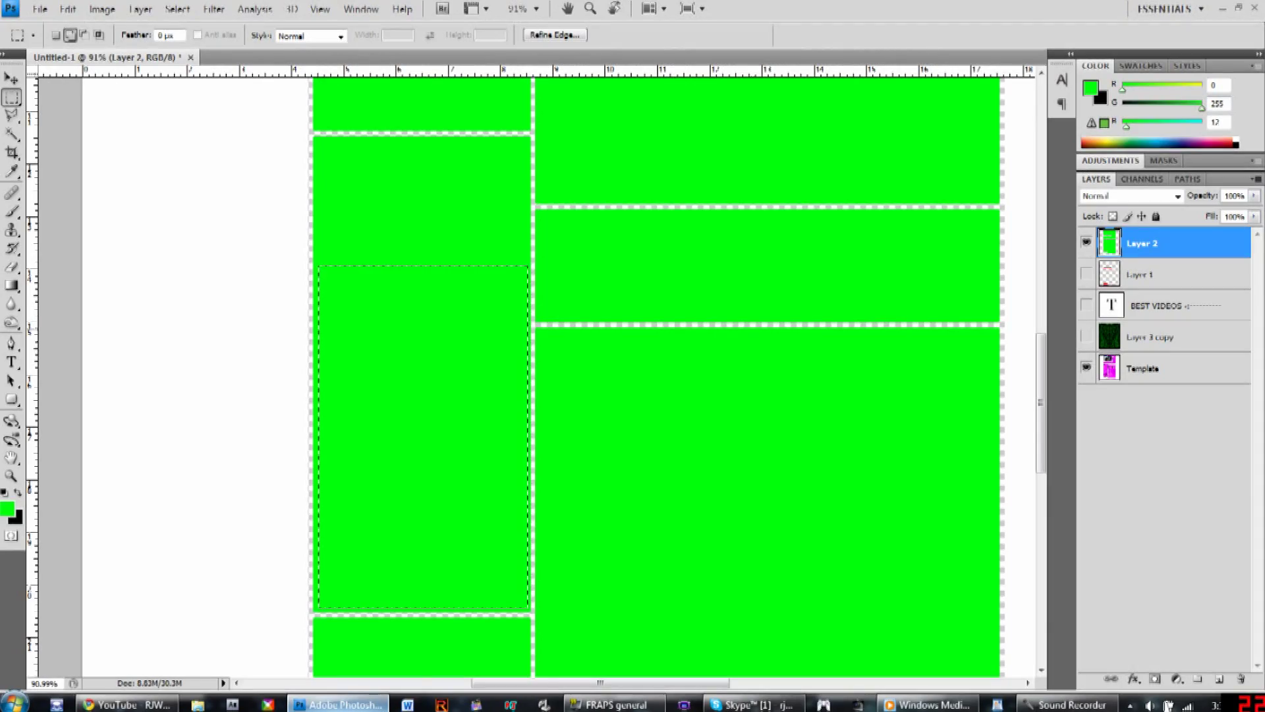
key(ctrl+d)
click(1086, 242)
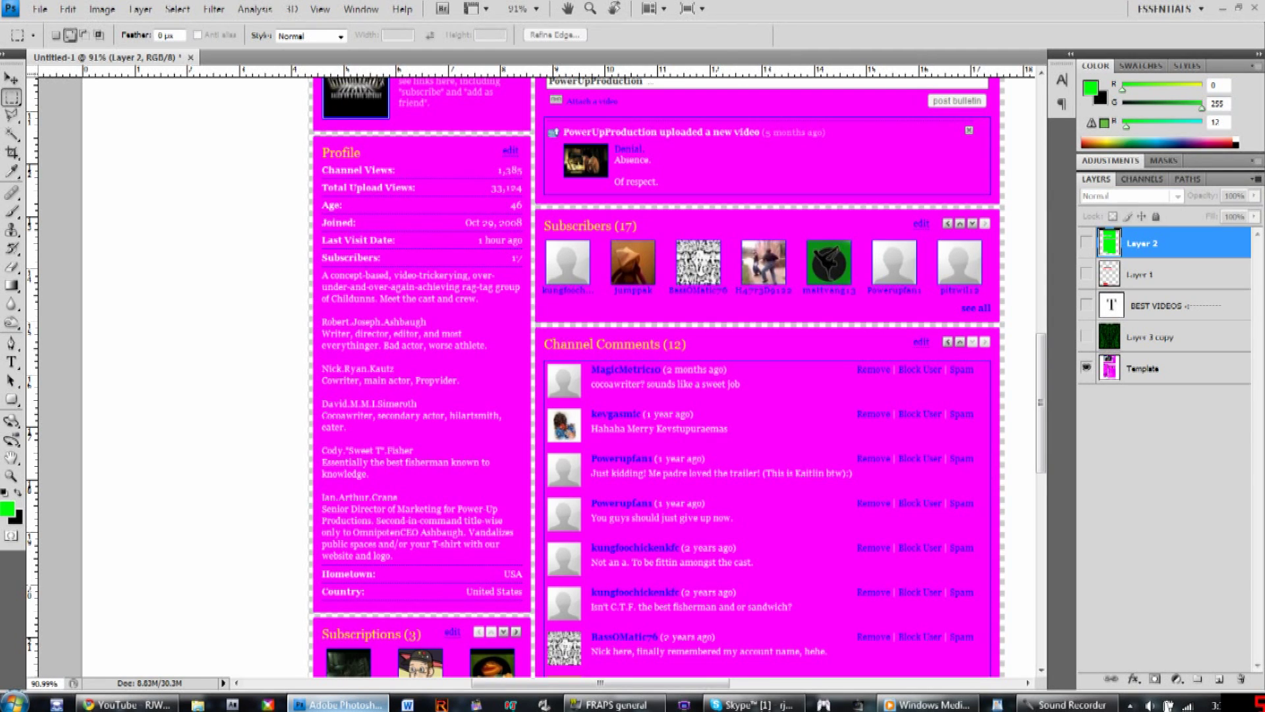
click(1085, 367)
click(1086, 336)
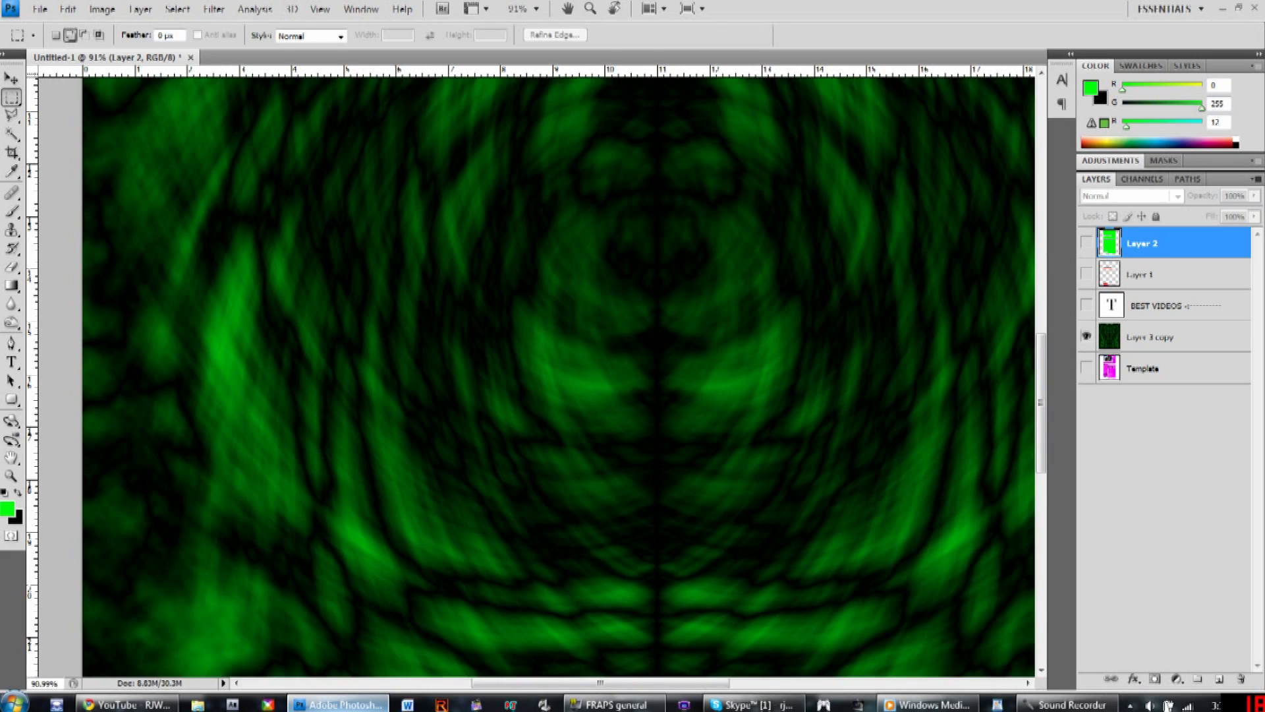
click(1085, 304)
scroll(536, 376, down, 2)
scroll(536, 377, down, 8)
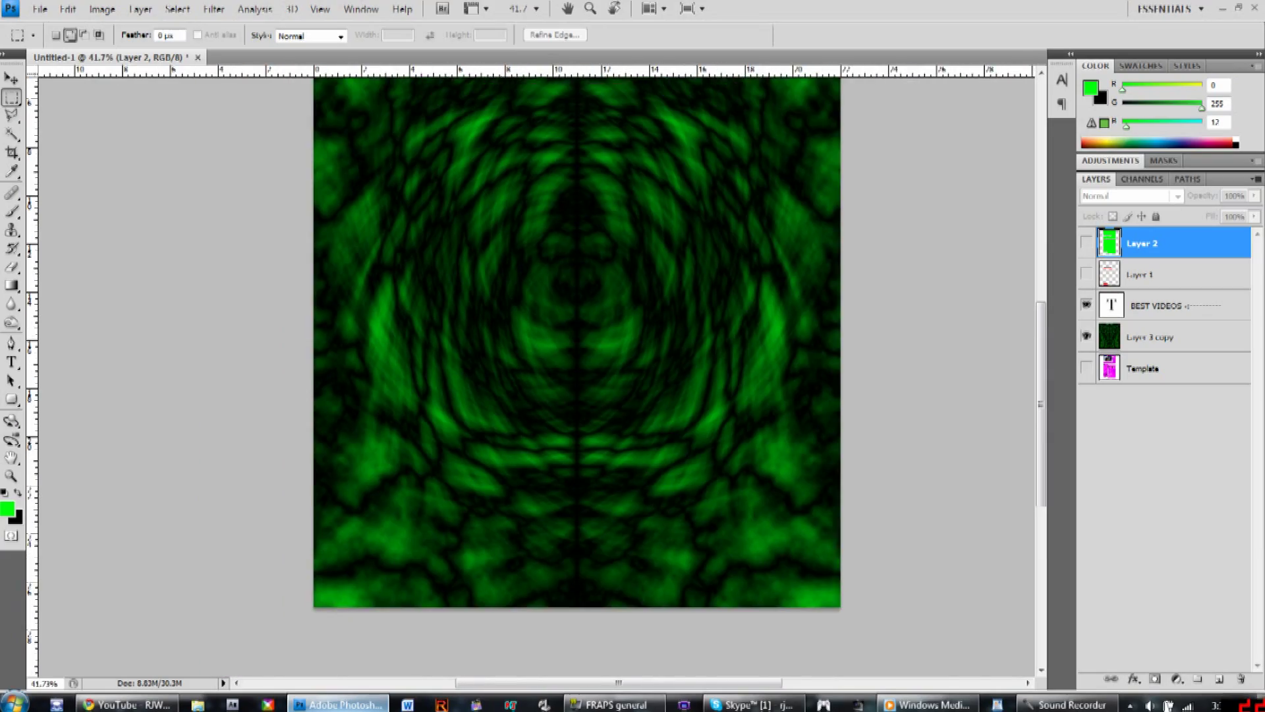
Return to the example channel page in the browser and examine how its artwork surrounds the profile, comments and video boxes
key(alt+Tab)
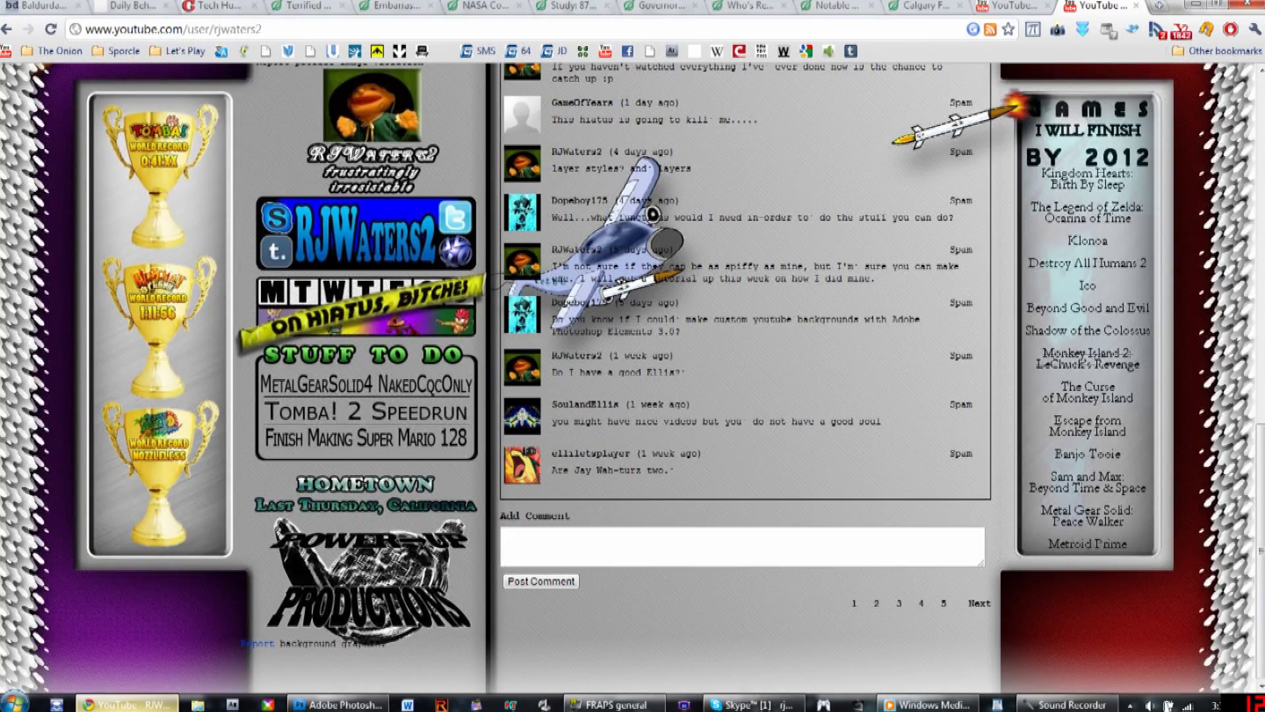
scroll(744, 329, up, 4)
scroll(744, 329, down, 2)
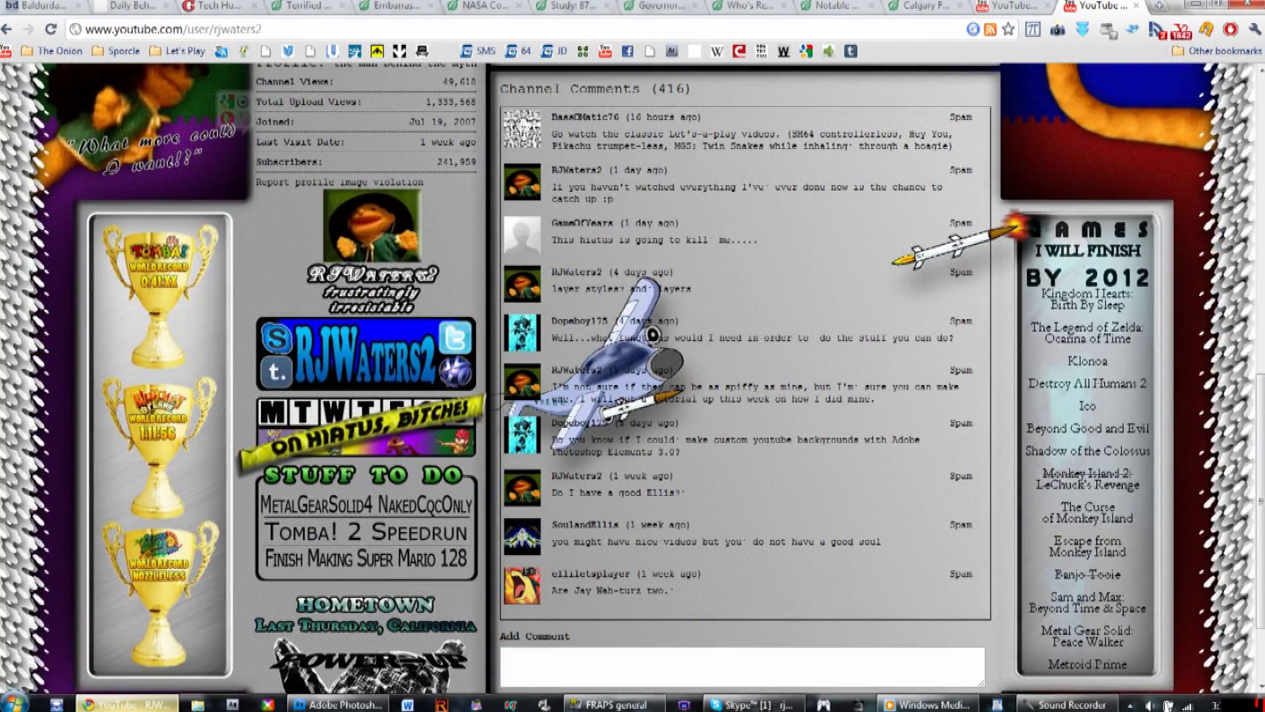
scroll(653, 334, up, 8)
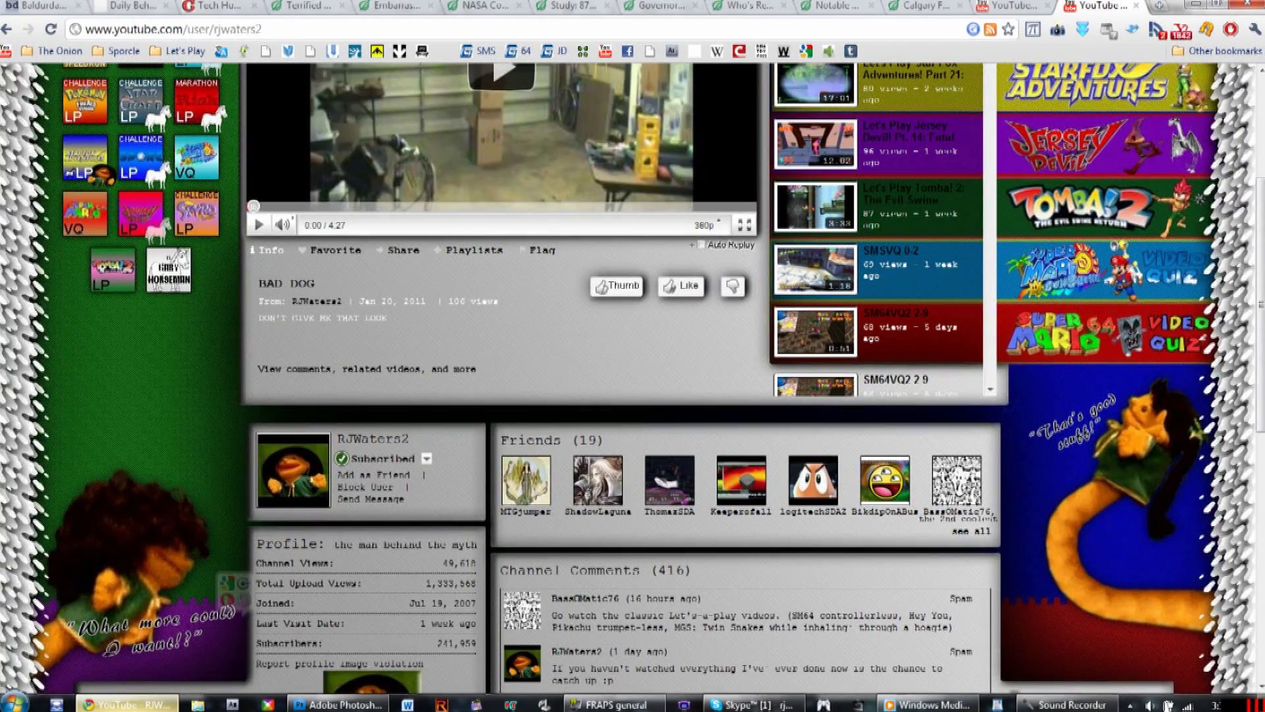
Open the PowerUpProduction channel's Profile box for editing and review its fields down to the Channel Description and Country
key(ctrl+shift+Tab)
scroll(623, 377, up, 8)
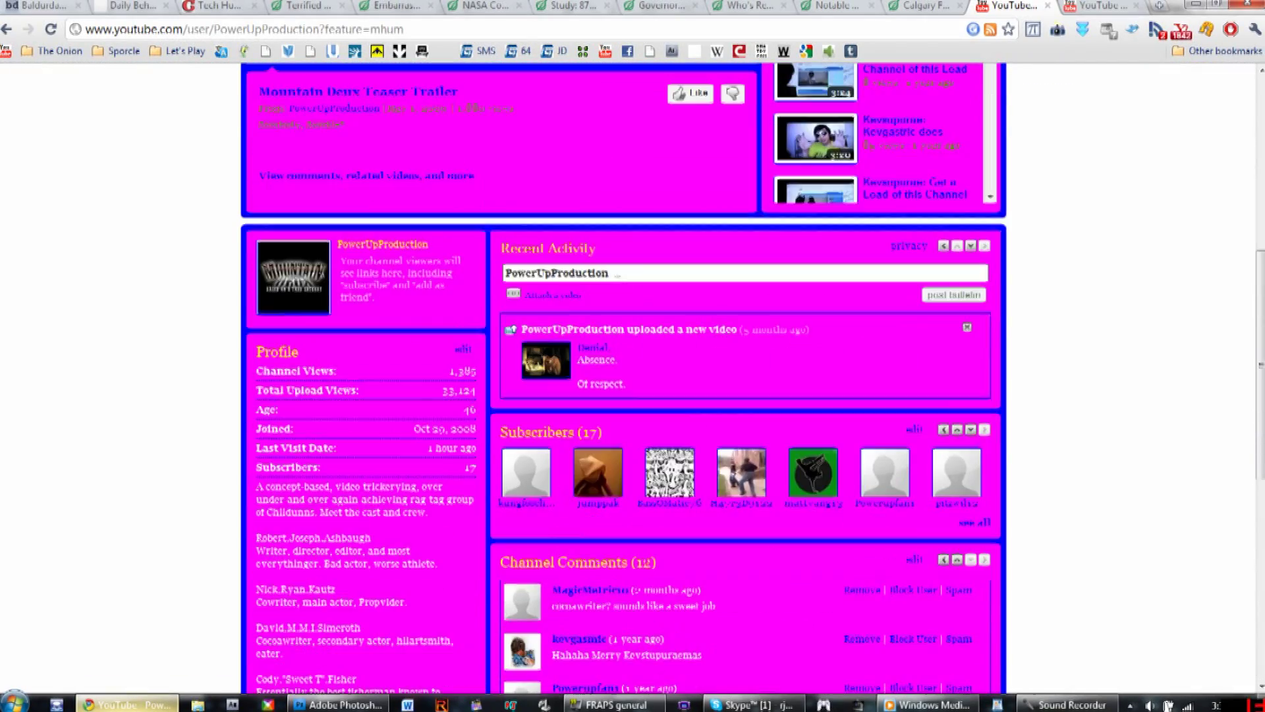
click(463, 349)
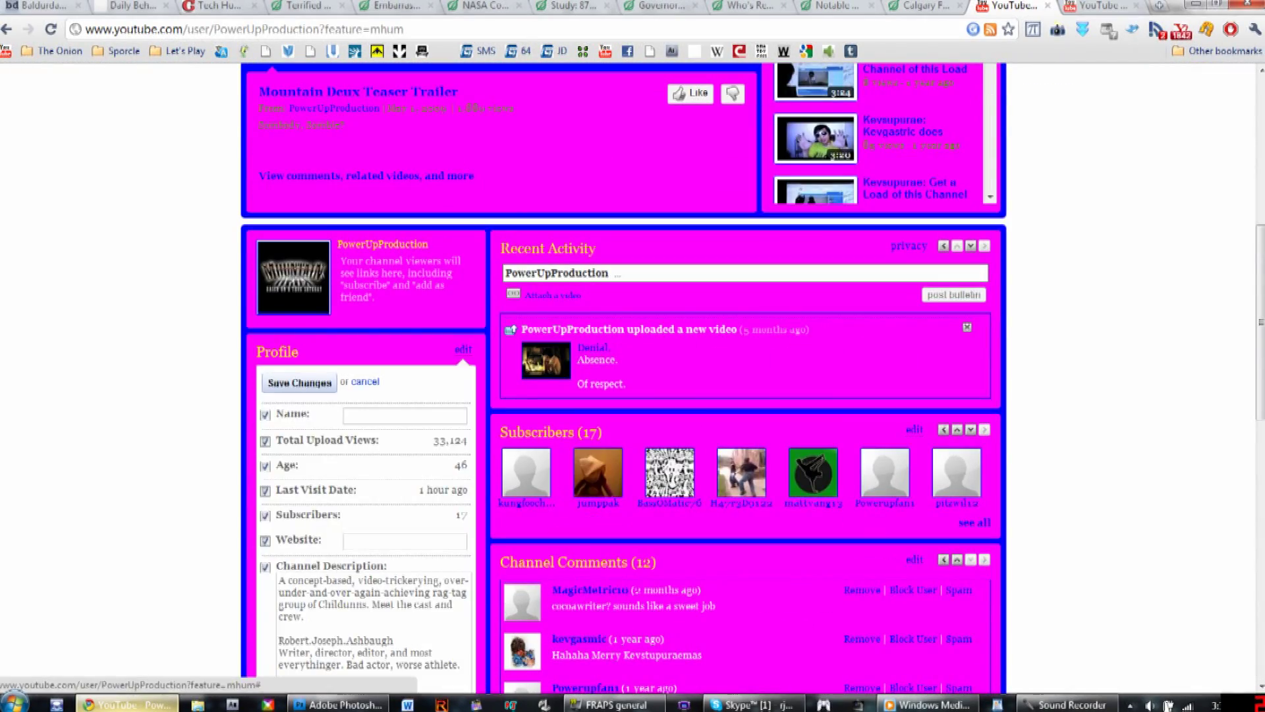
scroll(619, 379, down, 2)
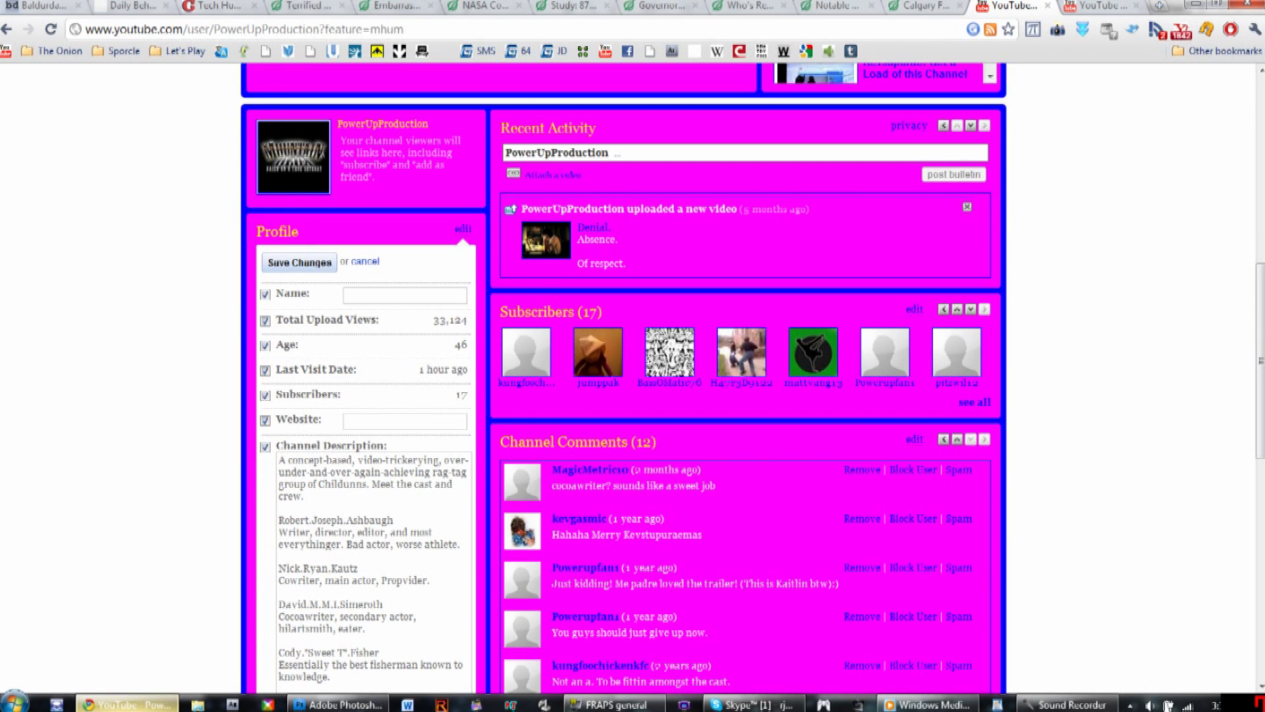
scroll(619, 379, down, 4)
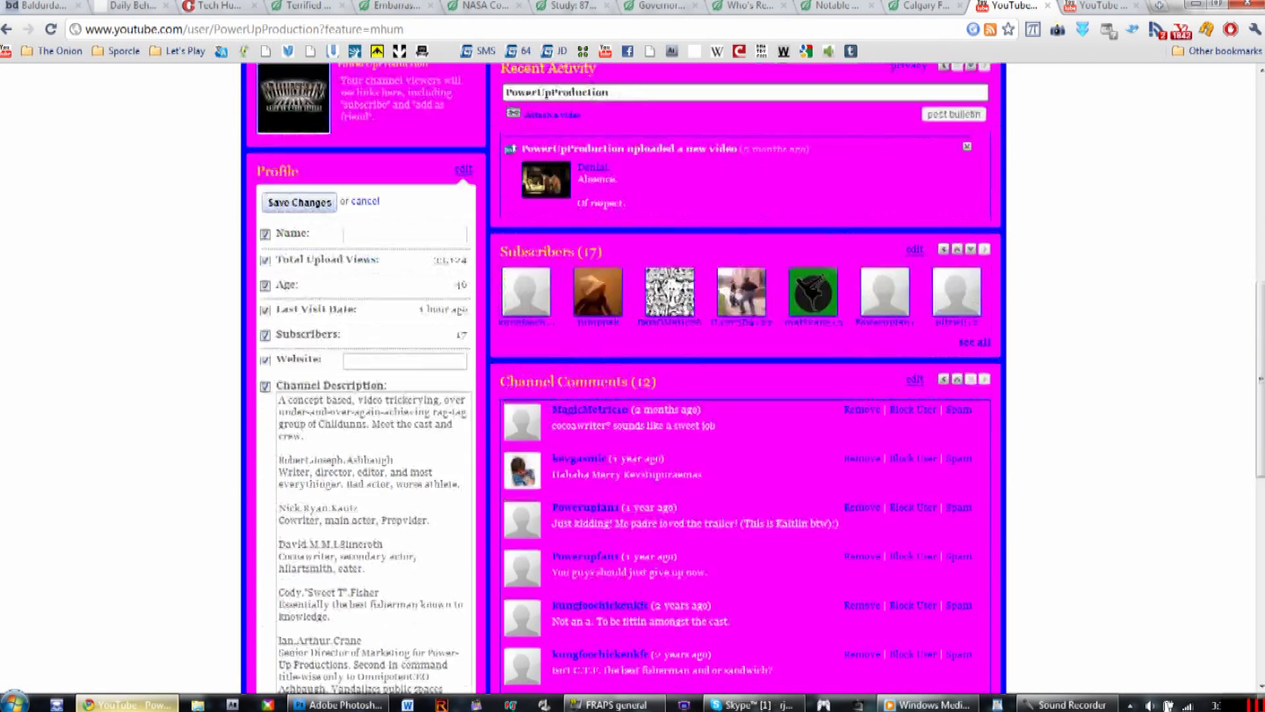
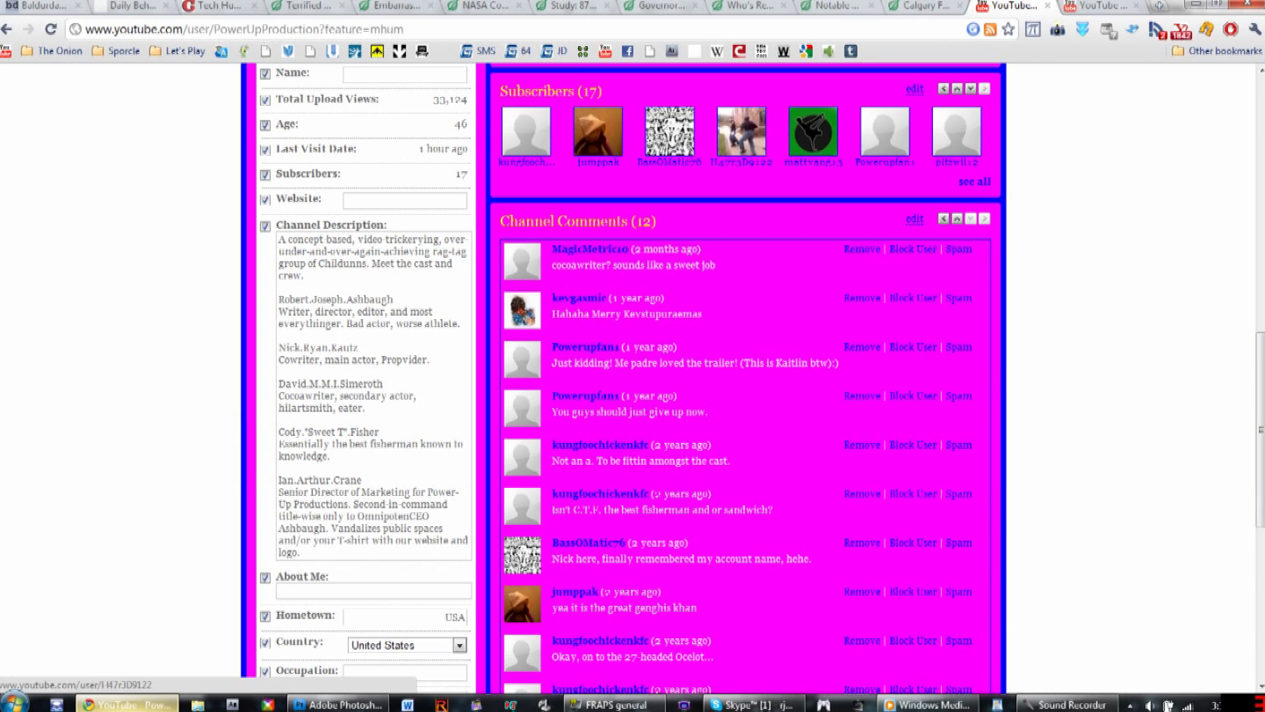
Switch back to Photoshop, show the Template layer and hide Layer 3 copy around the profile area
key(alt+Tab)
key(alt+f)
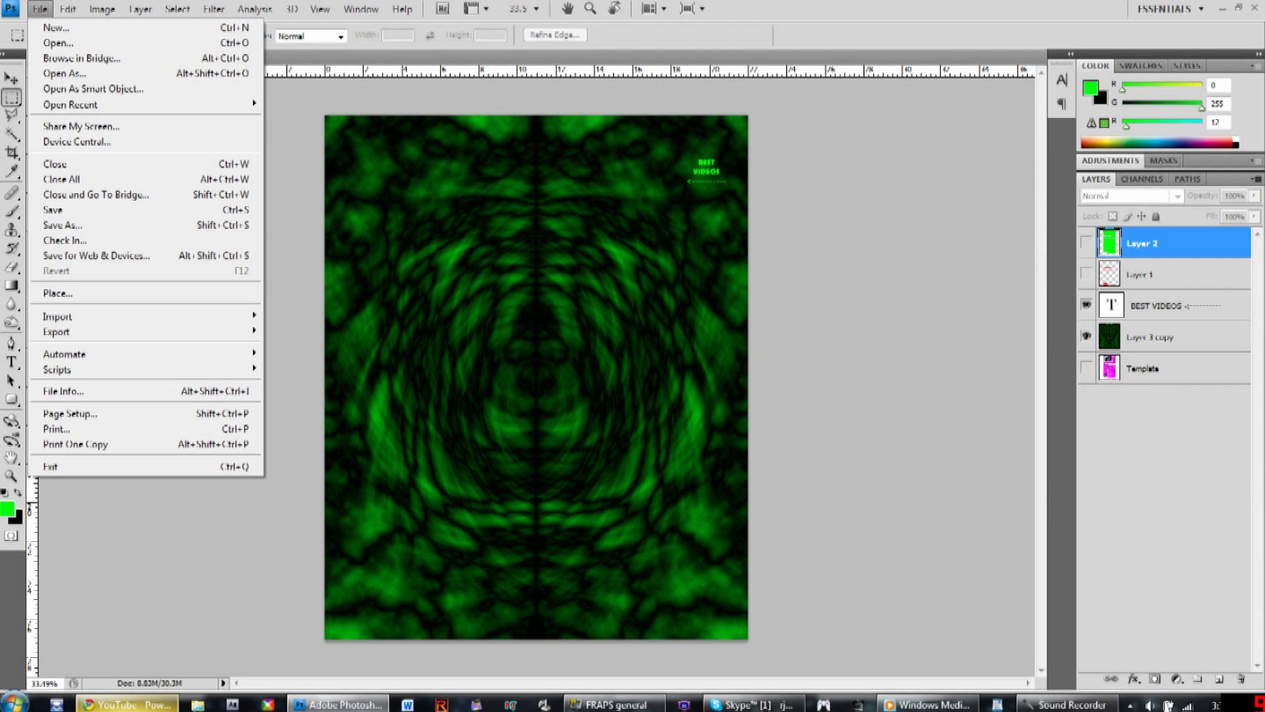
key(Escape)
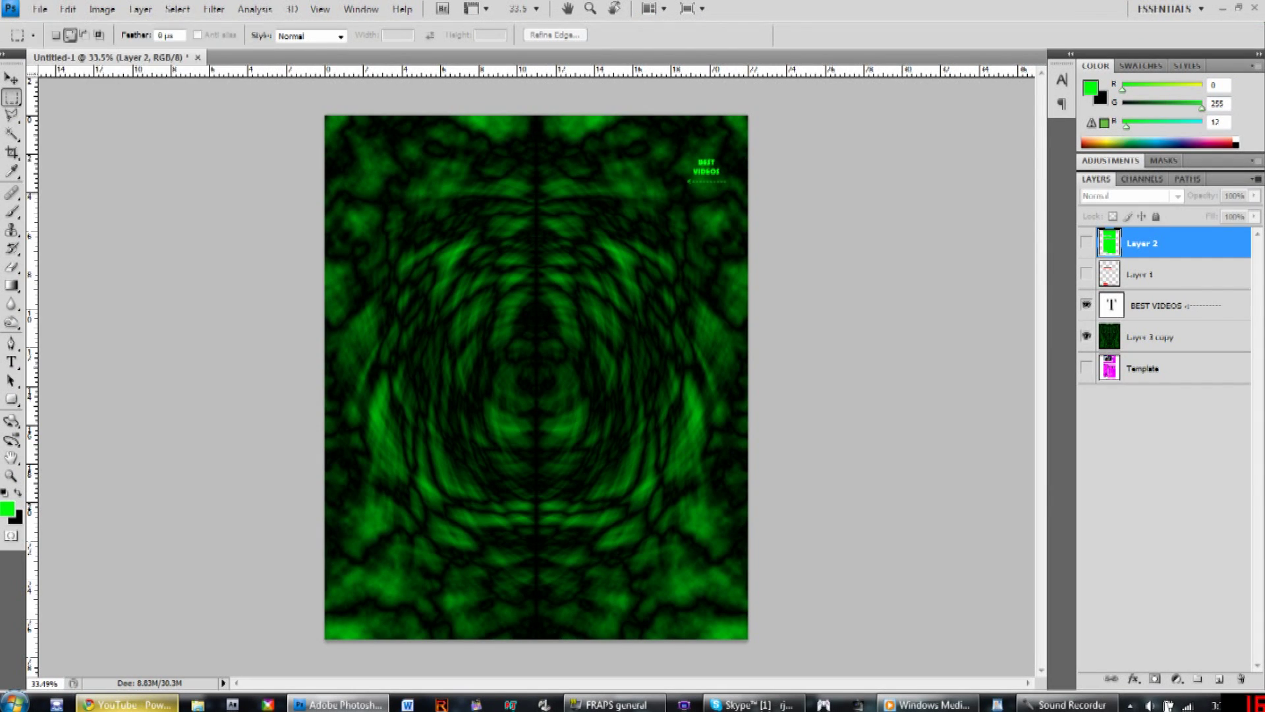
click(1087, 367)
click(1086, 336)
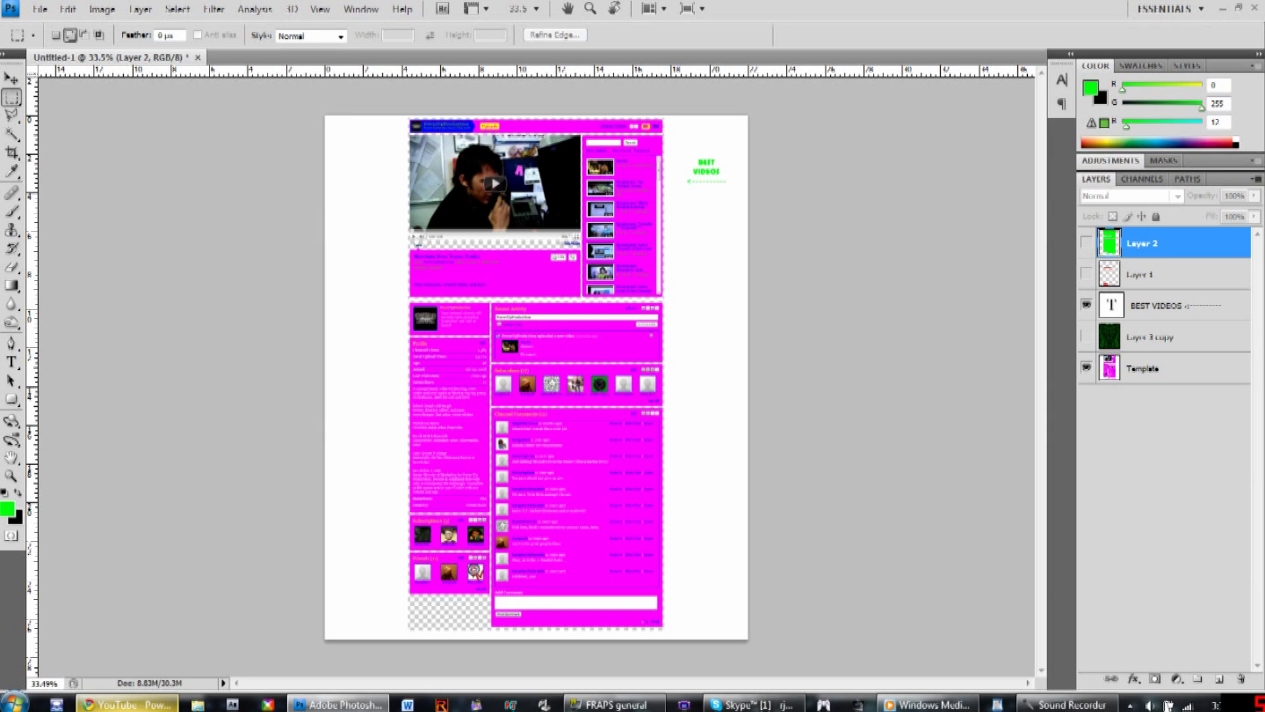
scroll(548, 368, up, 3)
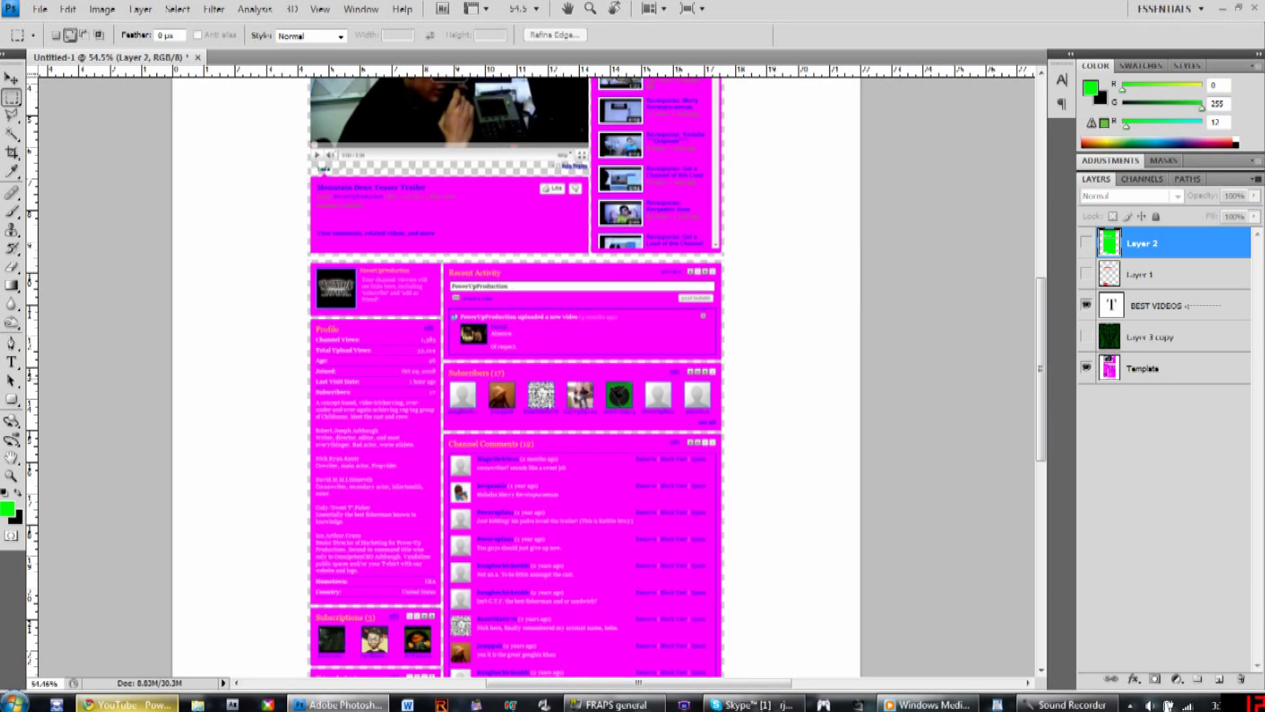
scroll(548, 367, up, 2)
scroll(531, 375, up, 3)
scroll(530, 375, left, 6)
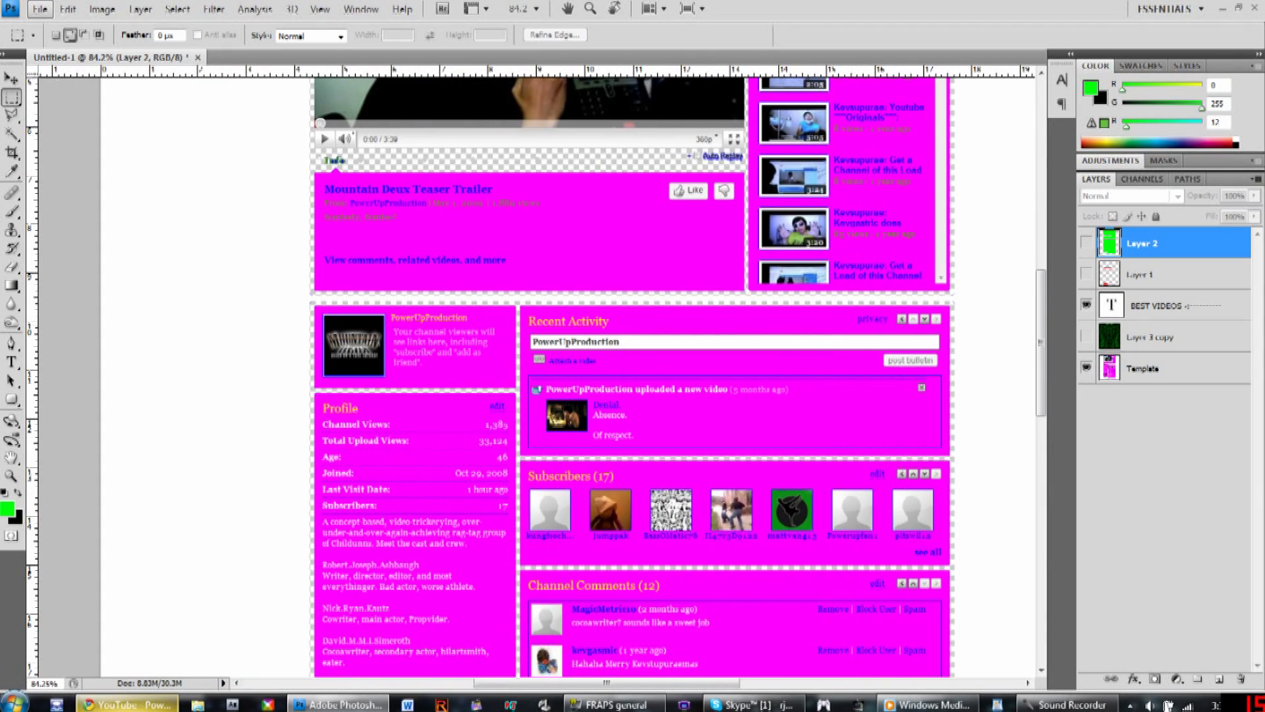
Choose the Brush tool, then make Layer 1 the active layer and show its red box outlines
key(b)
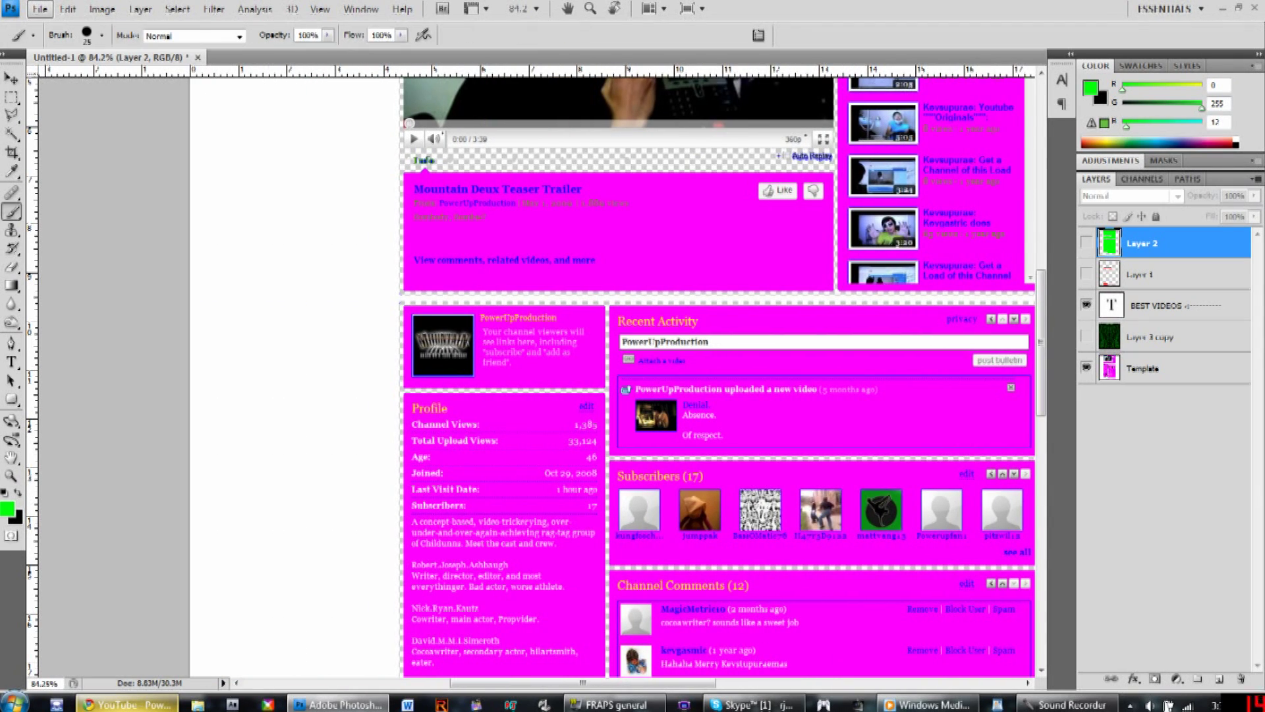
click(1160, 306)
click(1159, 274)
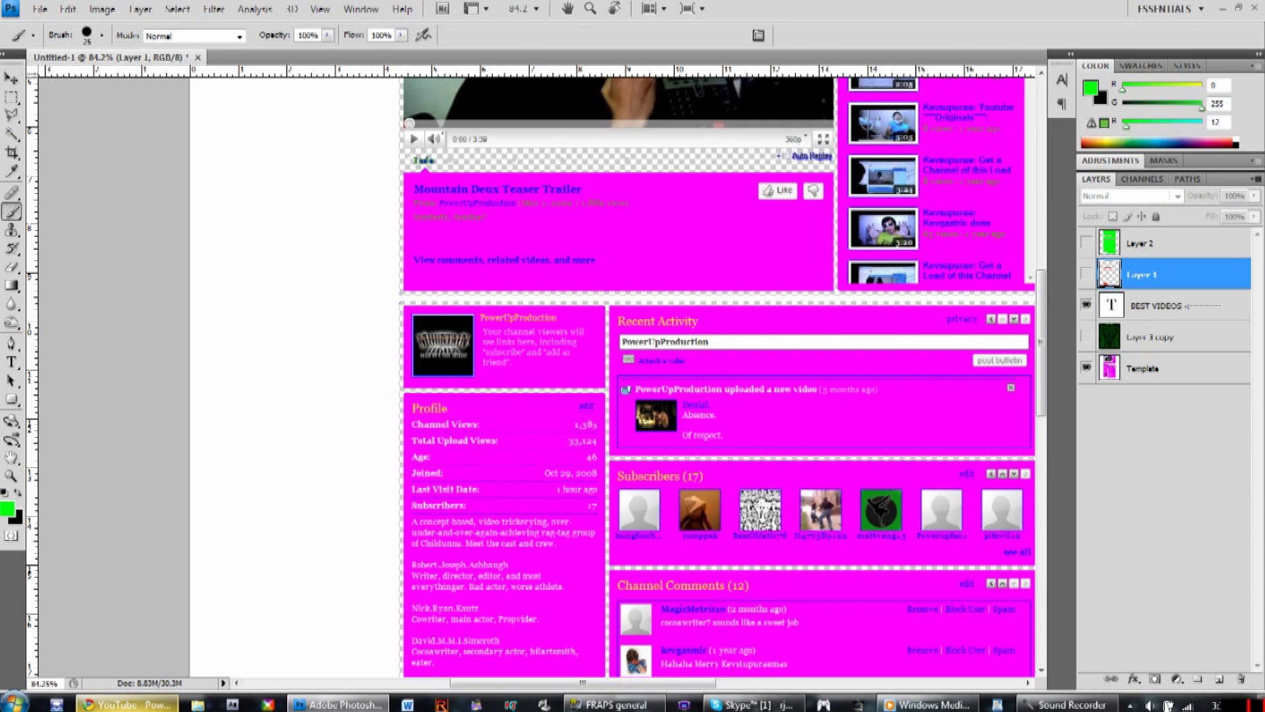
click(1086, 273)
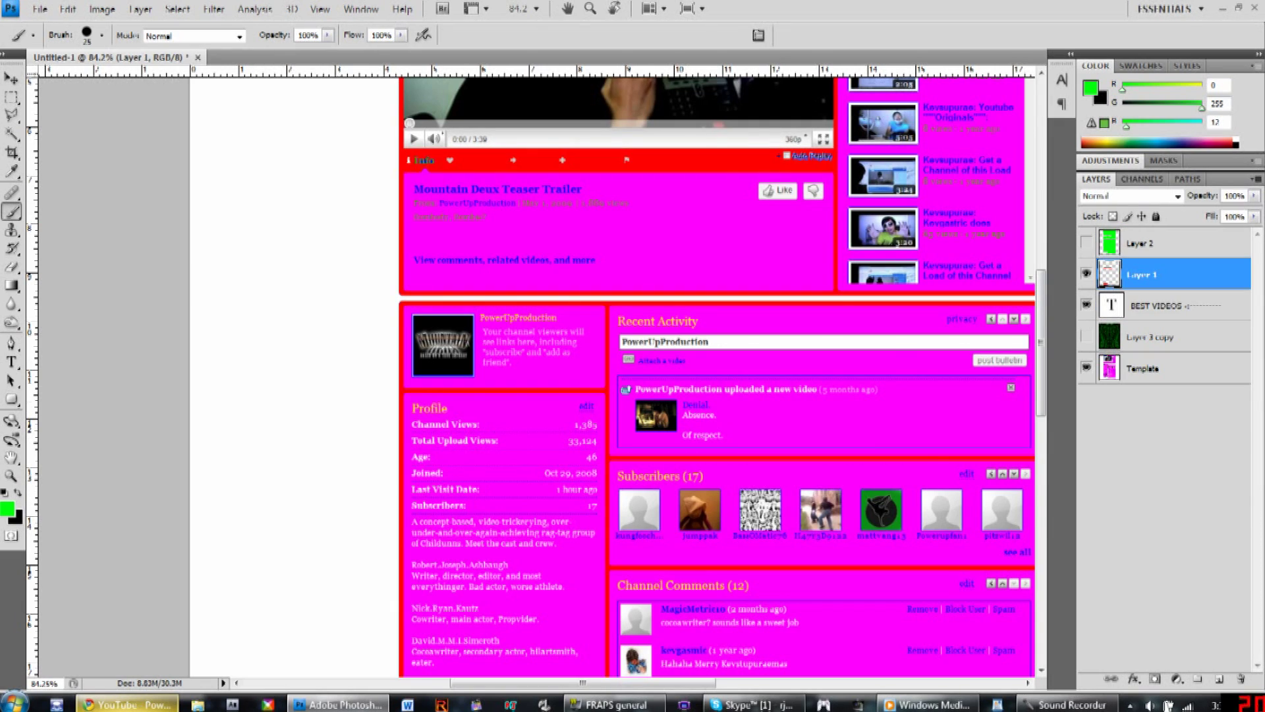
Paint bright green freehand lettering on Layer 1 in the blank margin beside the profile box, and show Layer 3 copy behind it
mouse_move(245, 363)
mouse_down()
mouse_move(239, 323)
mouse_move(336, 394)
mouse_up()
drag(362, 317, 342, 362)
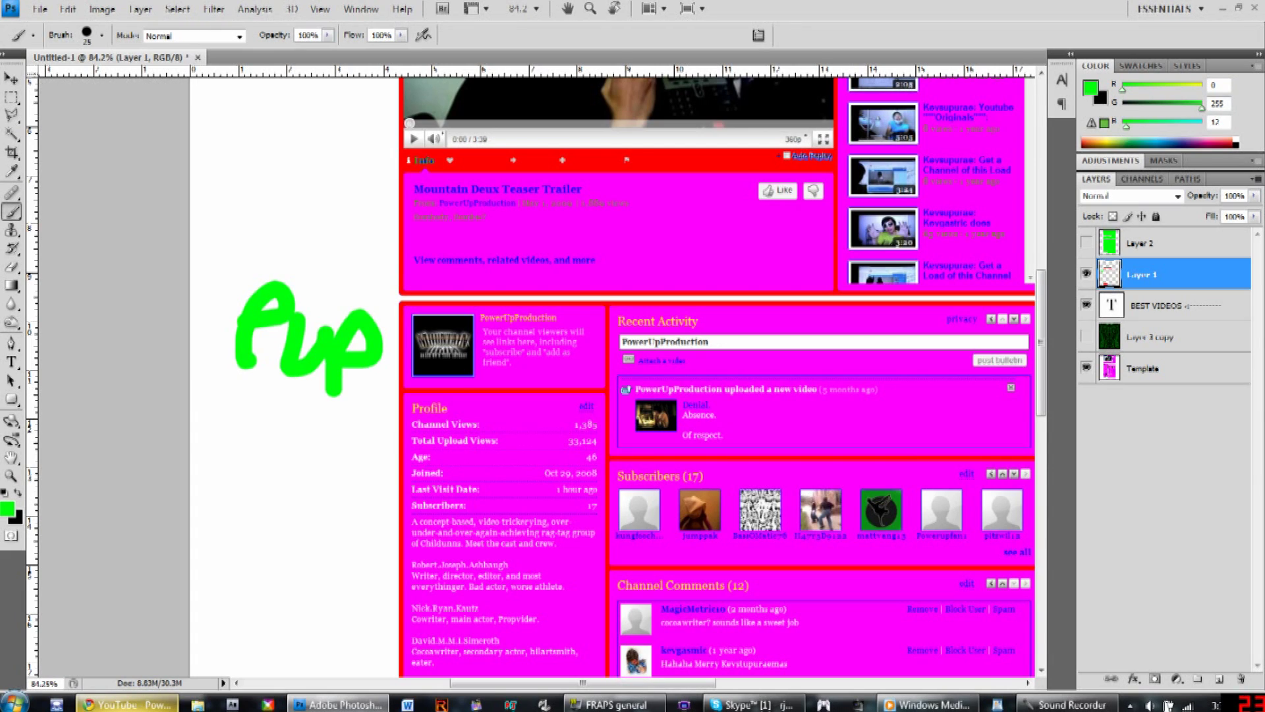
mouse_move(235, 464)
mouse_down()
mouse_move(297, 401)
mouse_move(276, 446)
mouse_up()
mouse_move(309, 399)
mouse_down()
mouse_move(302, 416)
mouse_move(340, 431)
mouse_up()
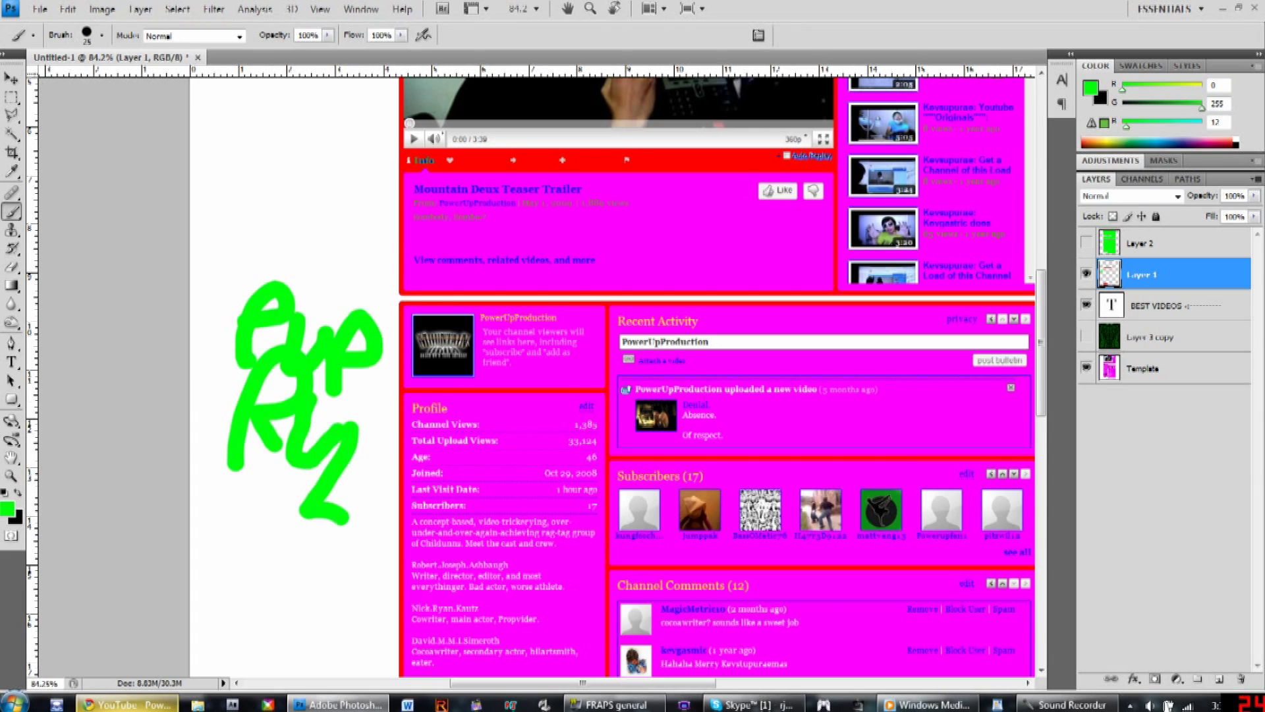
mouse_move(330, 562)
mouse_down()
mouse_move(373, 547)
mouse_move(339, 577)
mouse_move(268, 605)
mouse_move(363, 651)
mouse_up()
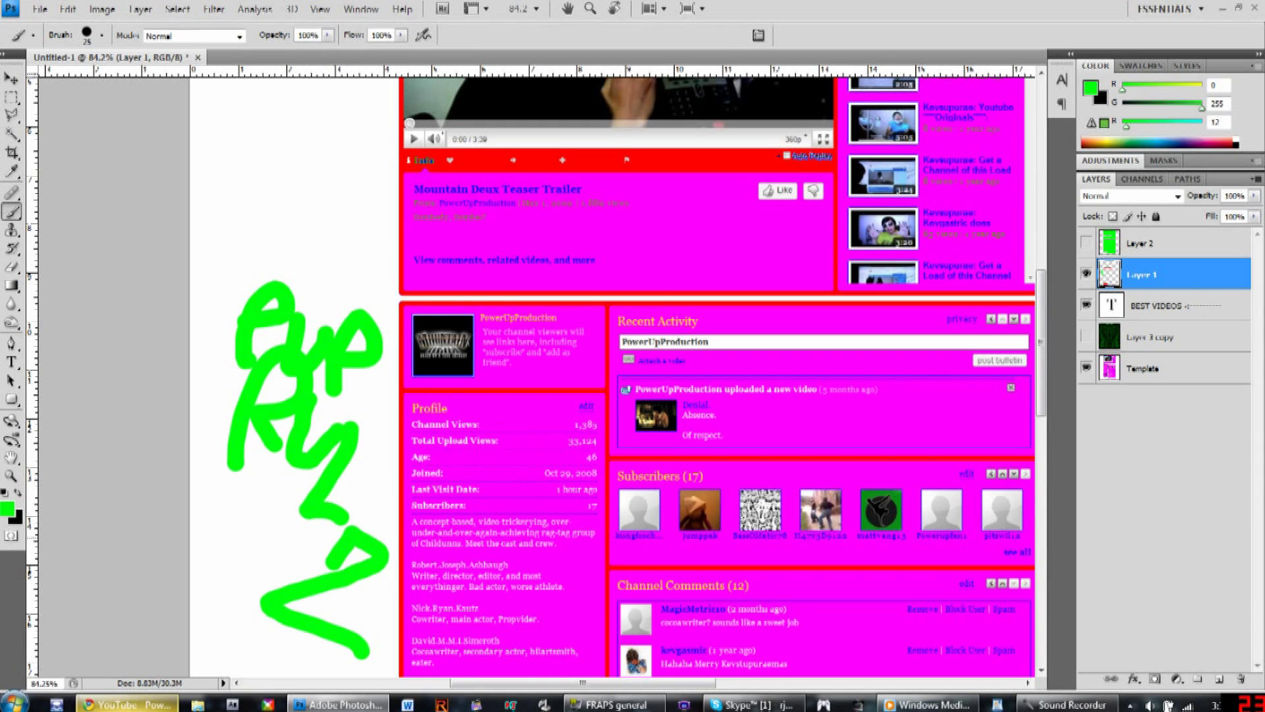
mouse_move(224, 490)
mouse_down()
mouse_move(258, 543)
mouse_move(244, 572)
mouse_up()
drag(263, 491, 234, 603)
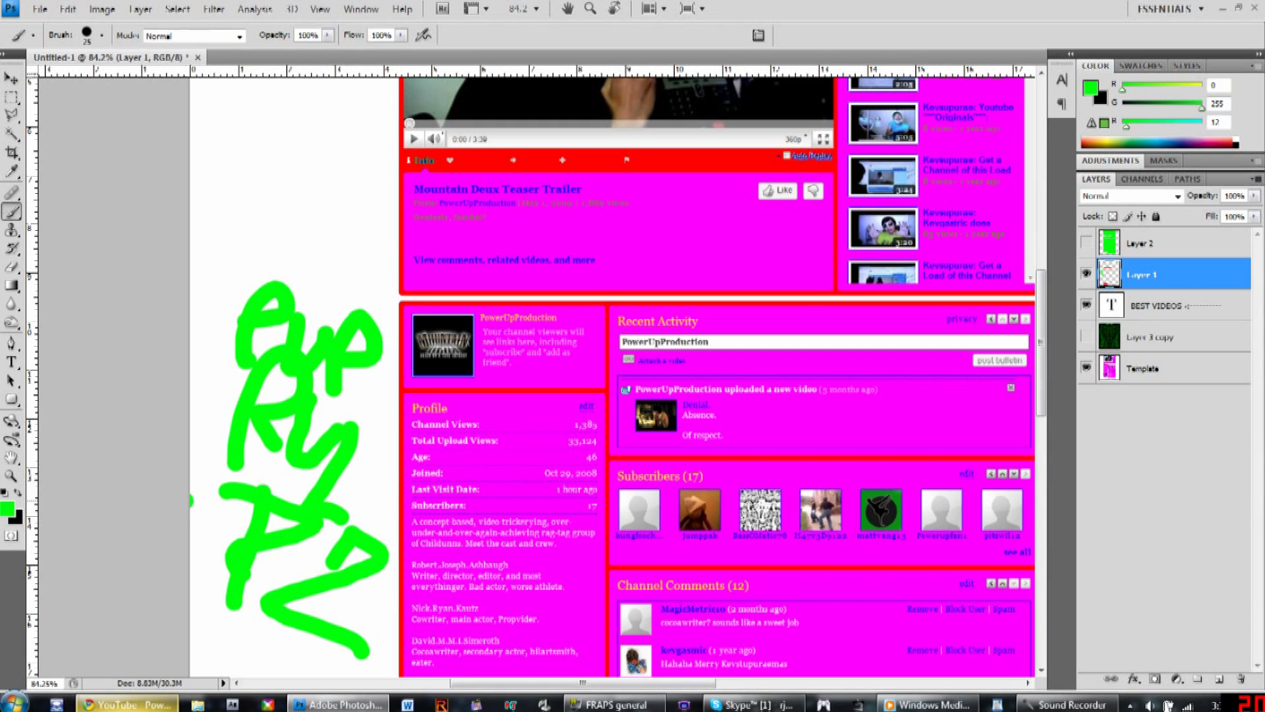
drag(192, 501, 251, 527)
click(1086, 336)
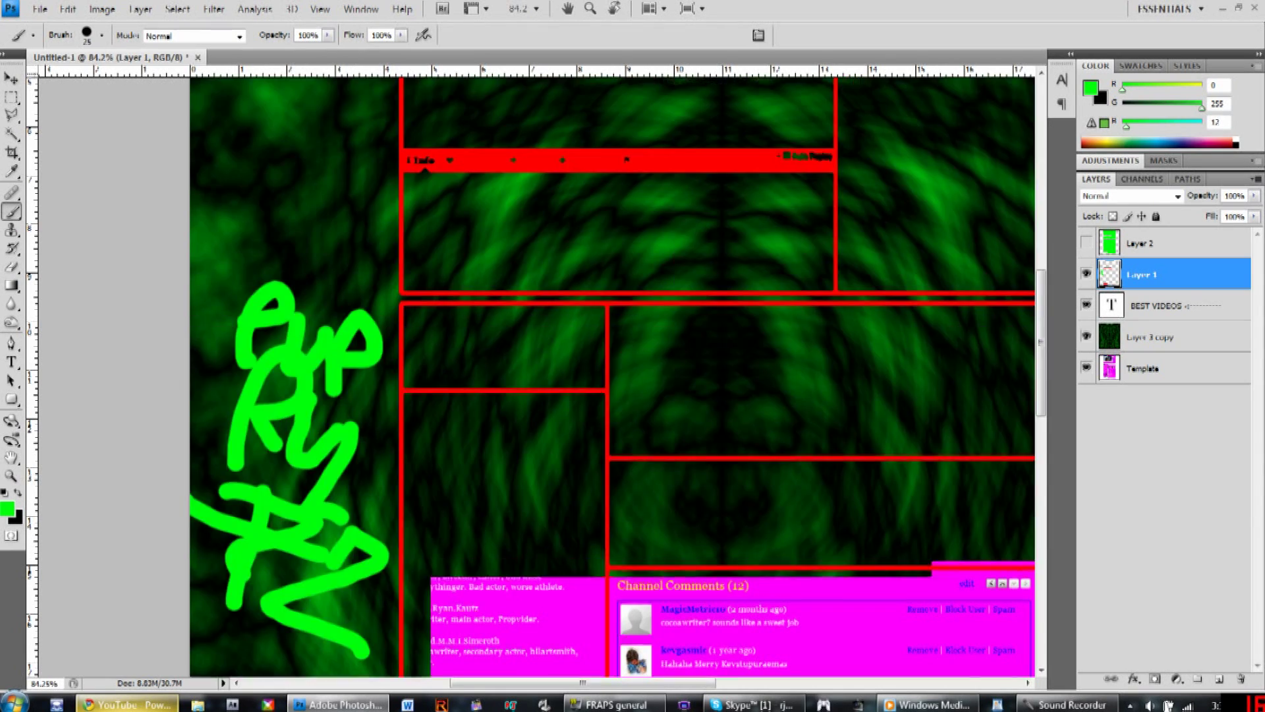
key(ctrl+0)
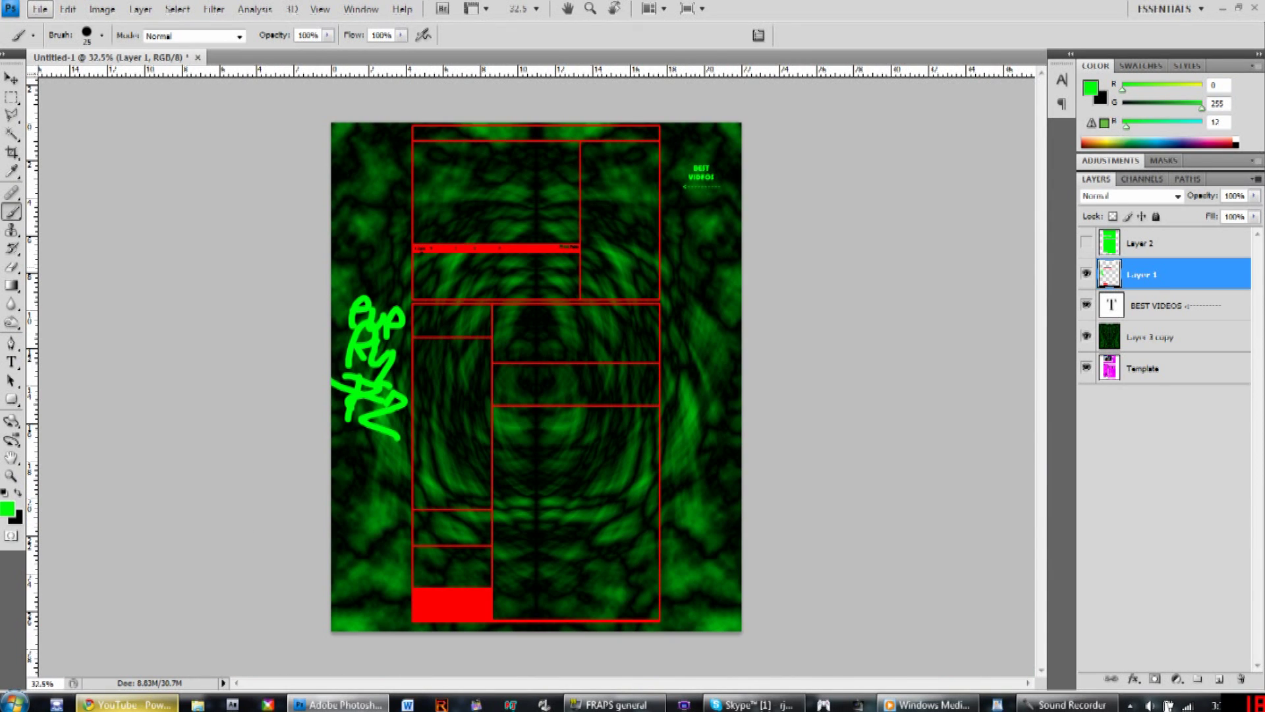
click(41, 10)
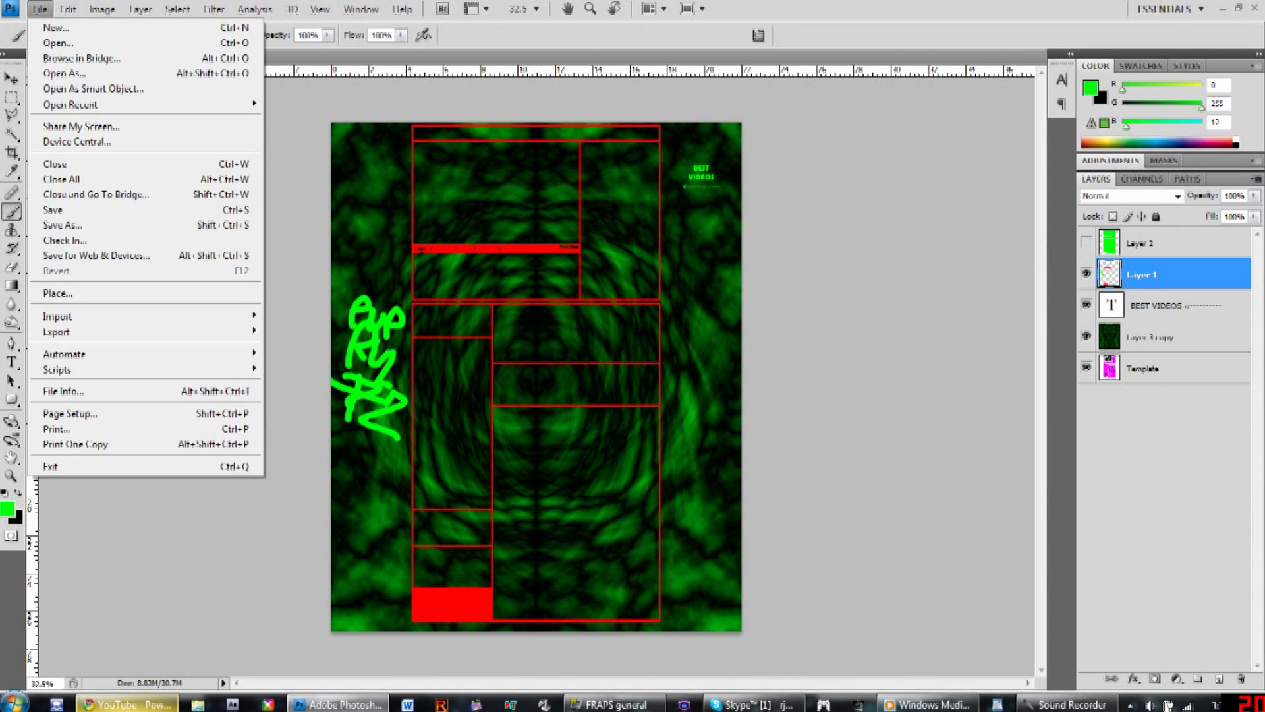
click(63, 225)
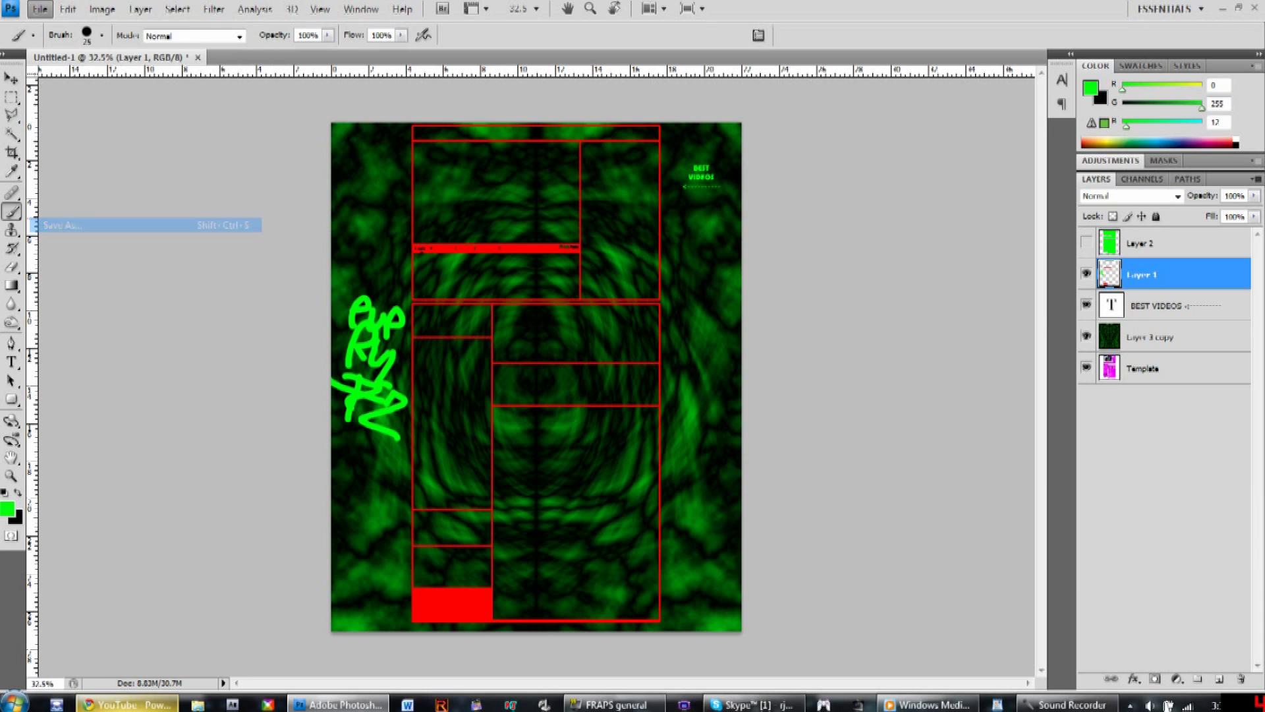
click(746, 371)
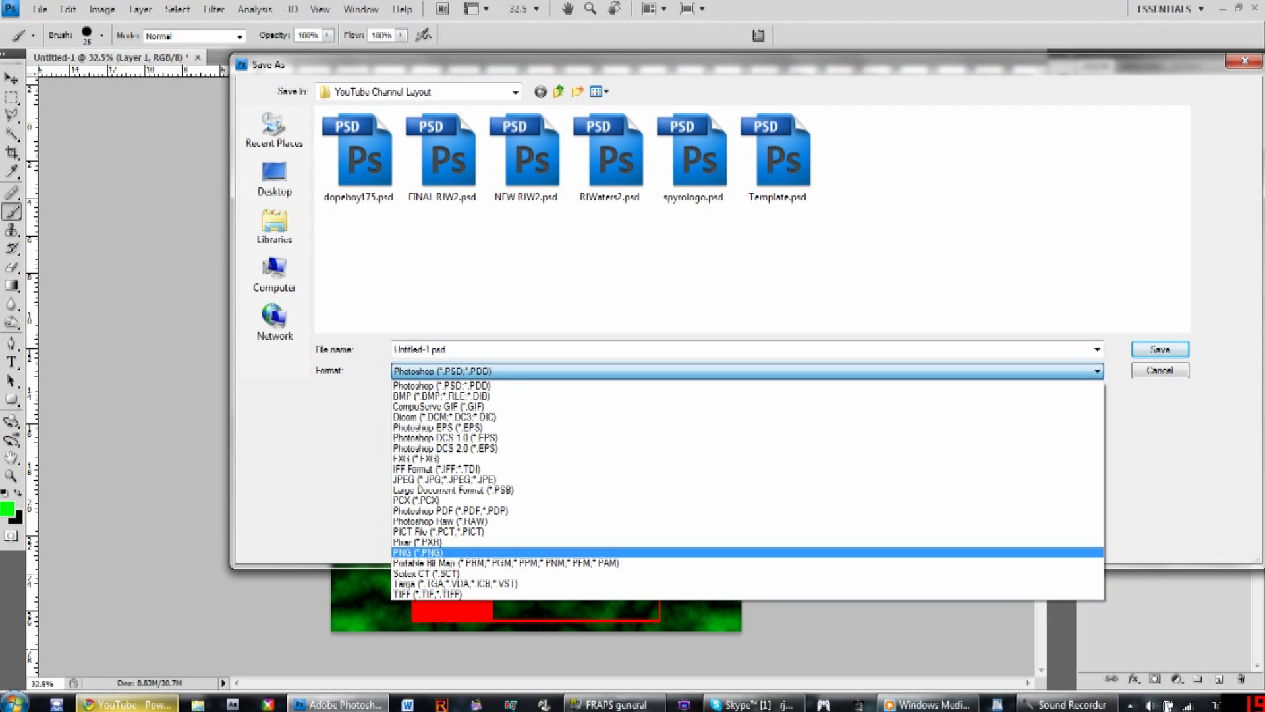
key(Down)
key(Return)
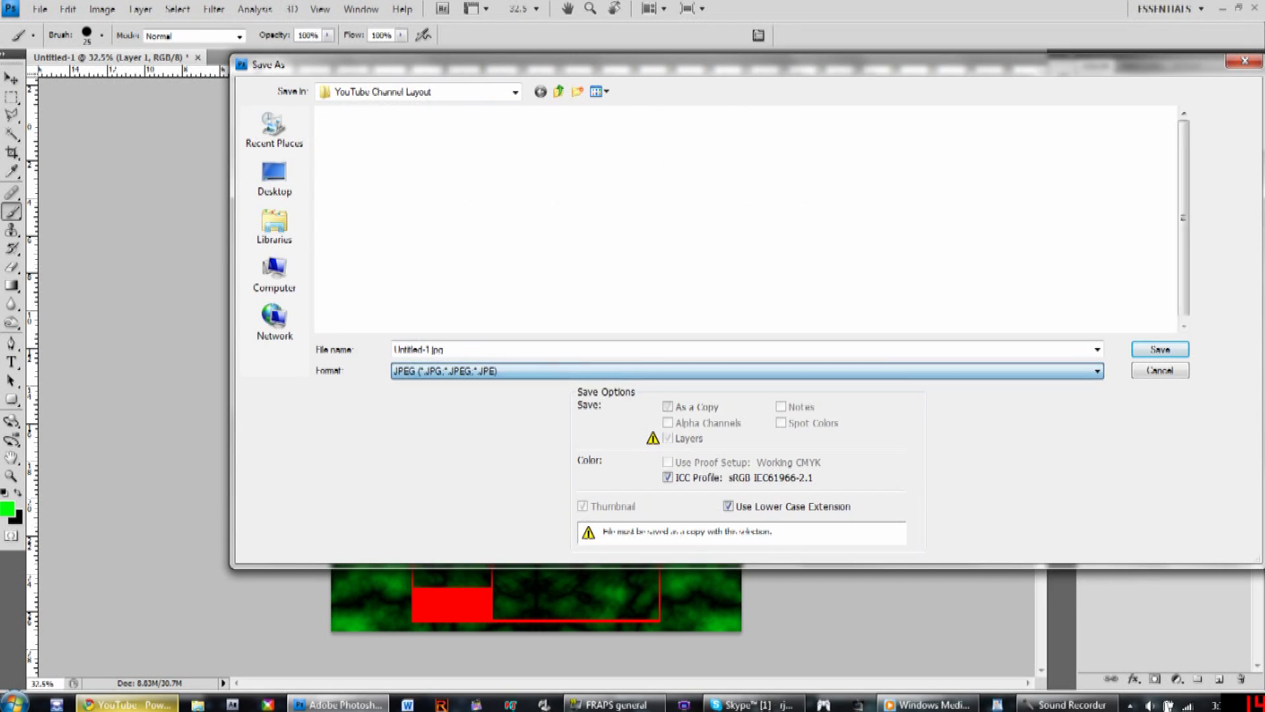
key(shift+Tab)
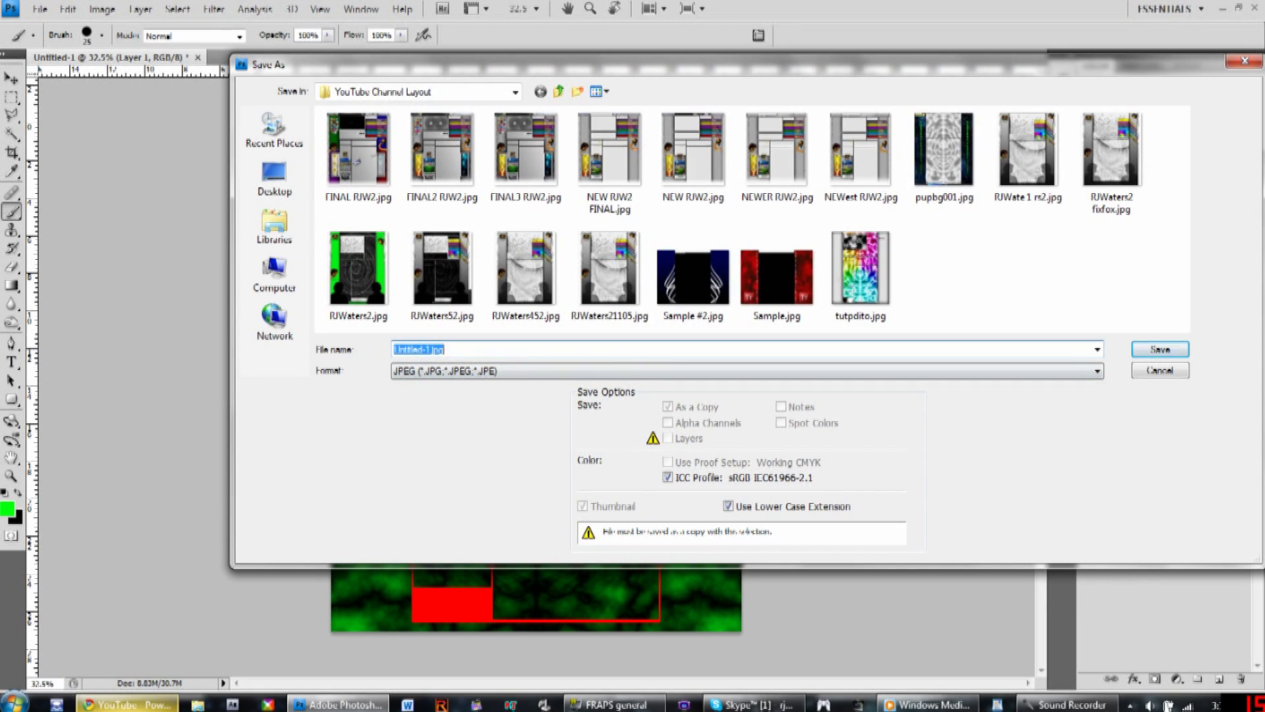
text(UPP)
key(BackSpace)
key(BackSpace)
key(BackSpace)
text(PU)
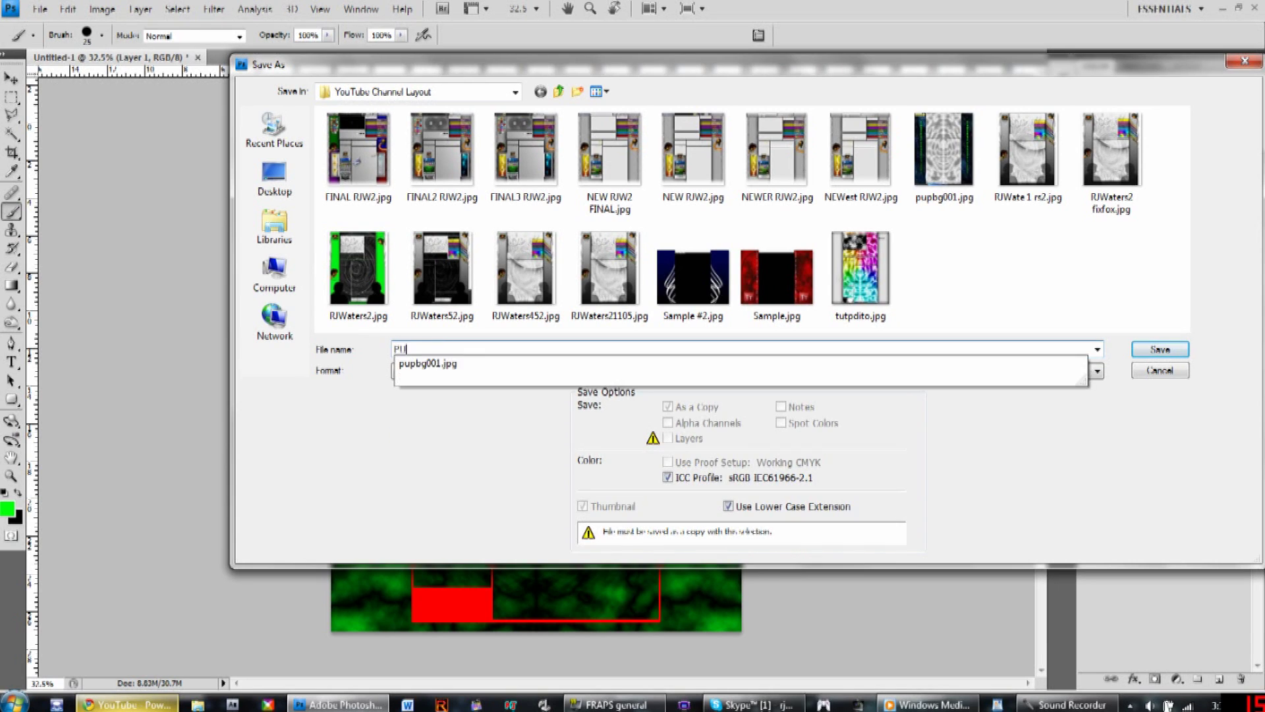
text(P CHANNEL)
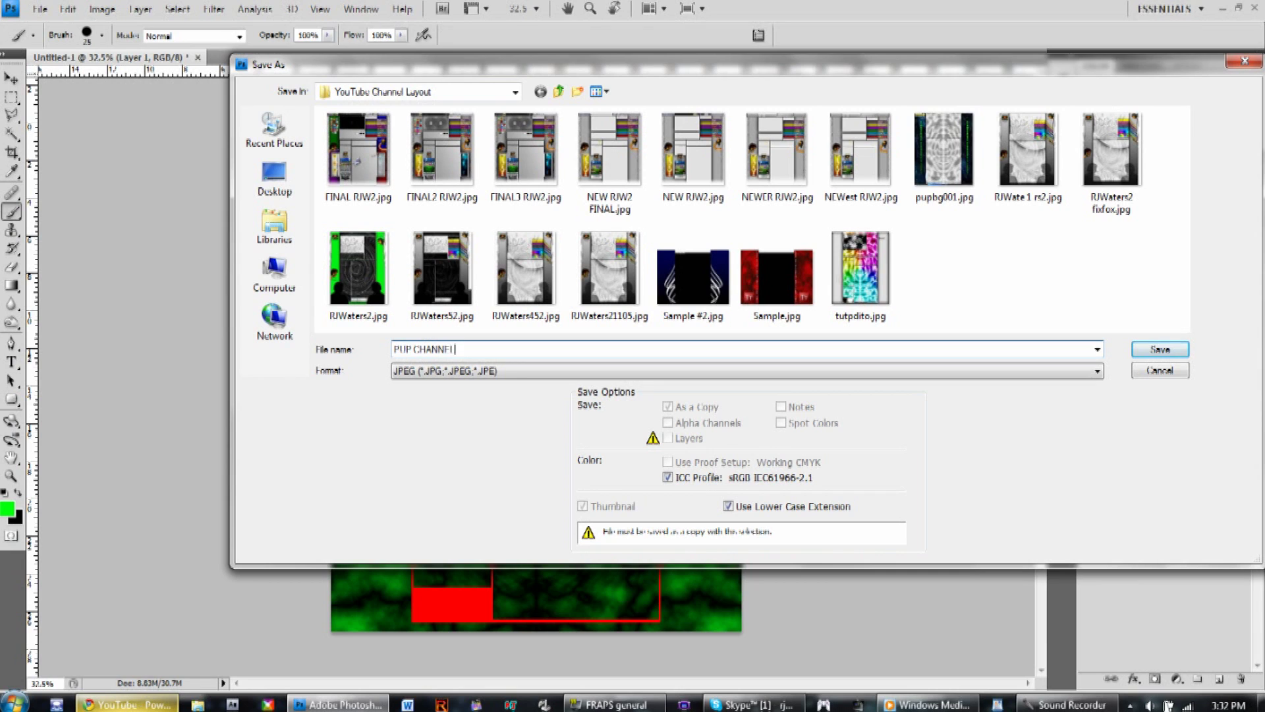
key(ctrl+a)
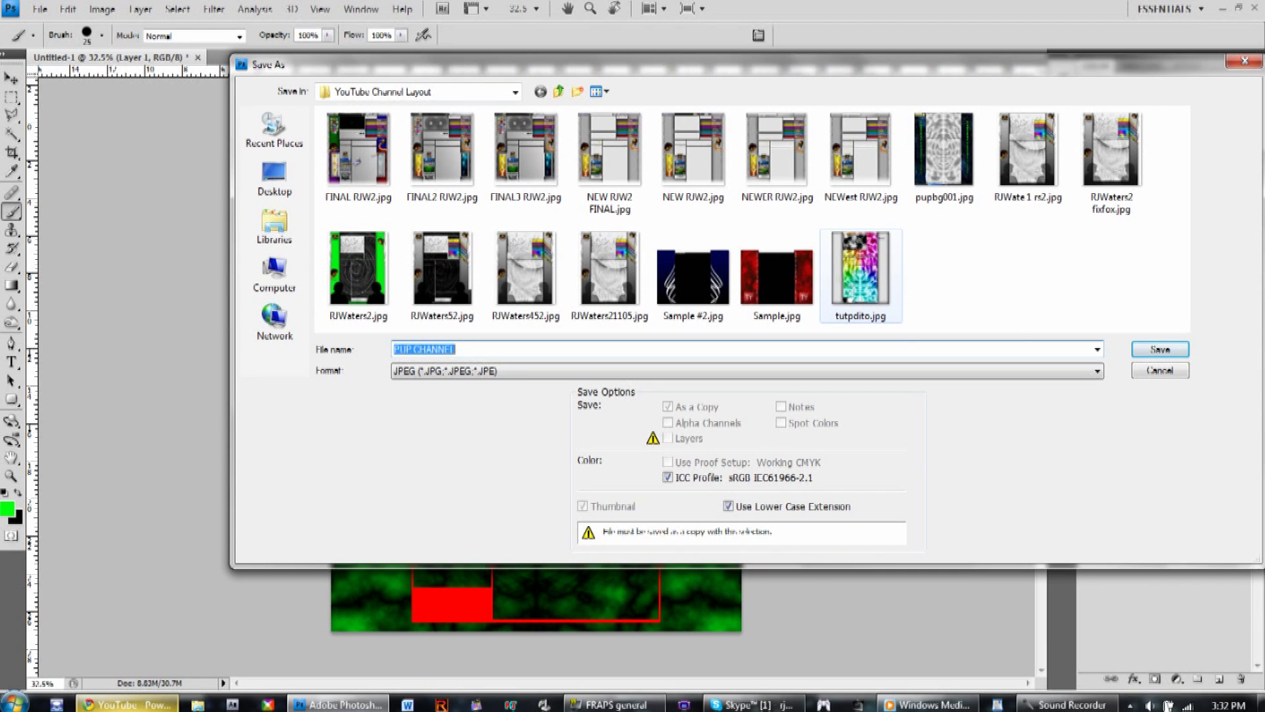
key(Return)
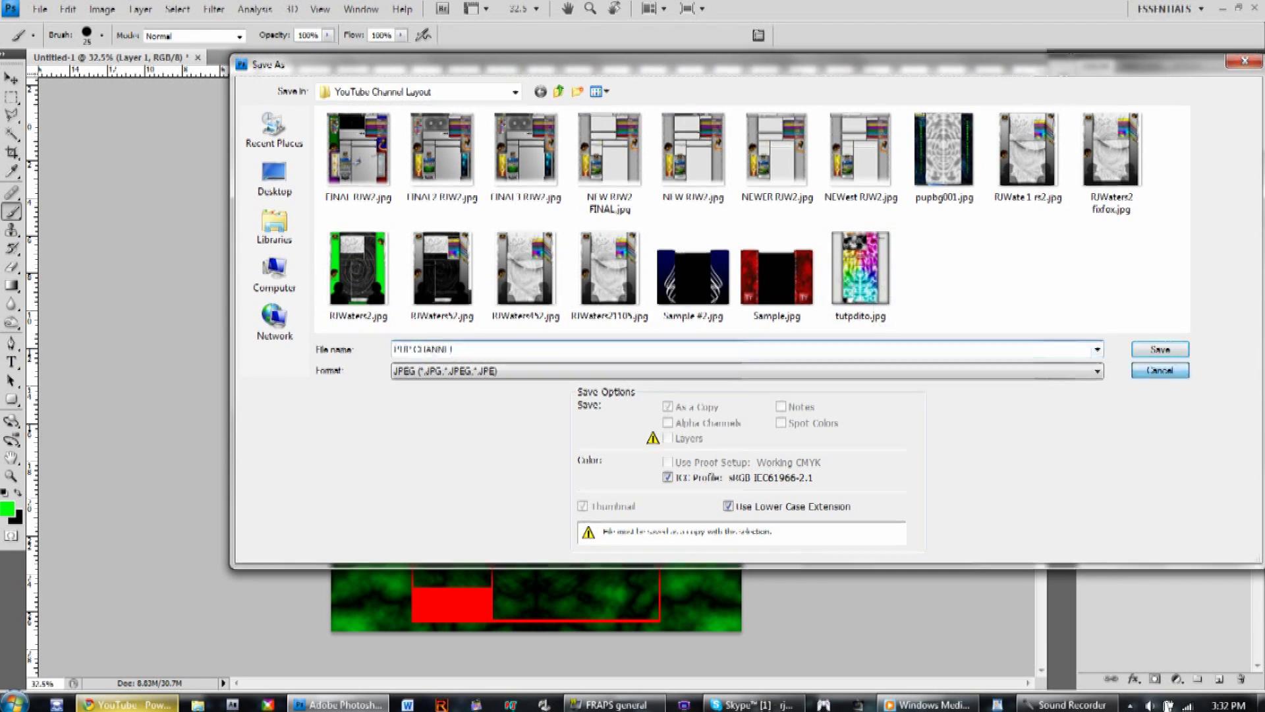
Switch to the PowerUpProduction channel page in the browser and save the changes to its Profile box
click(125, 704)
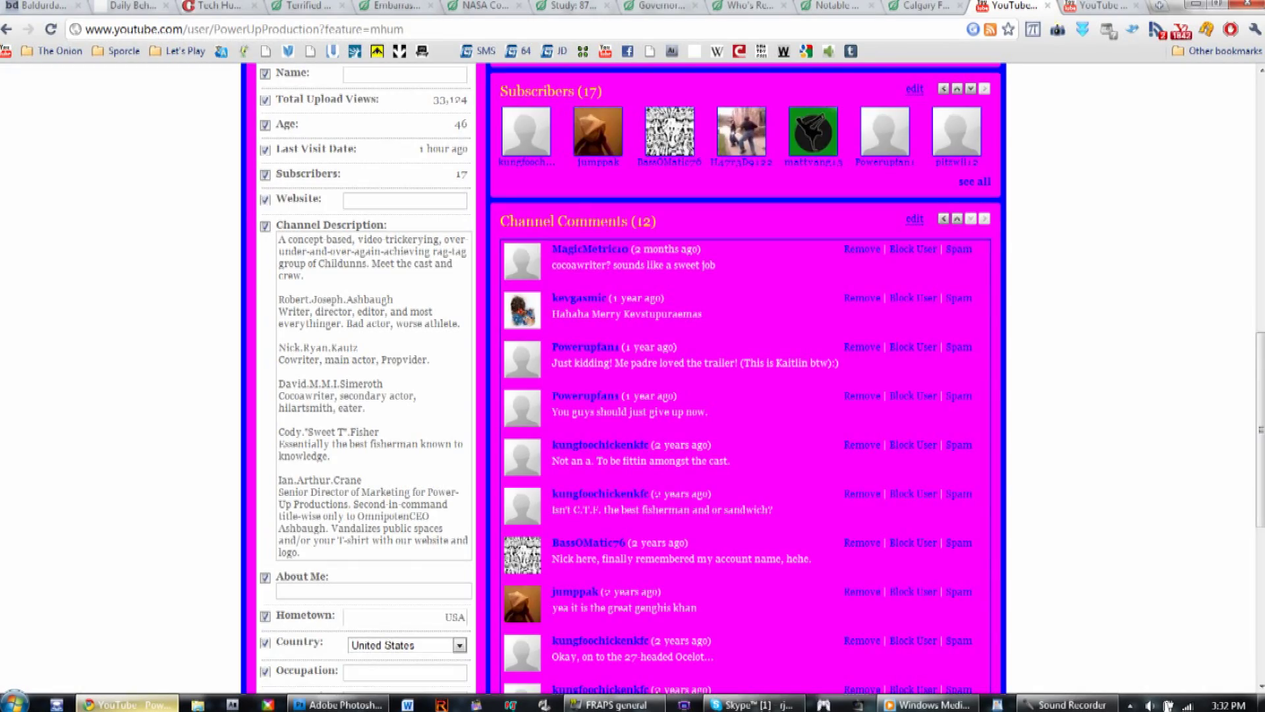
scroll(623, 377, up, 8)
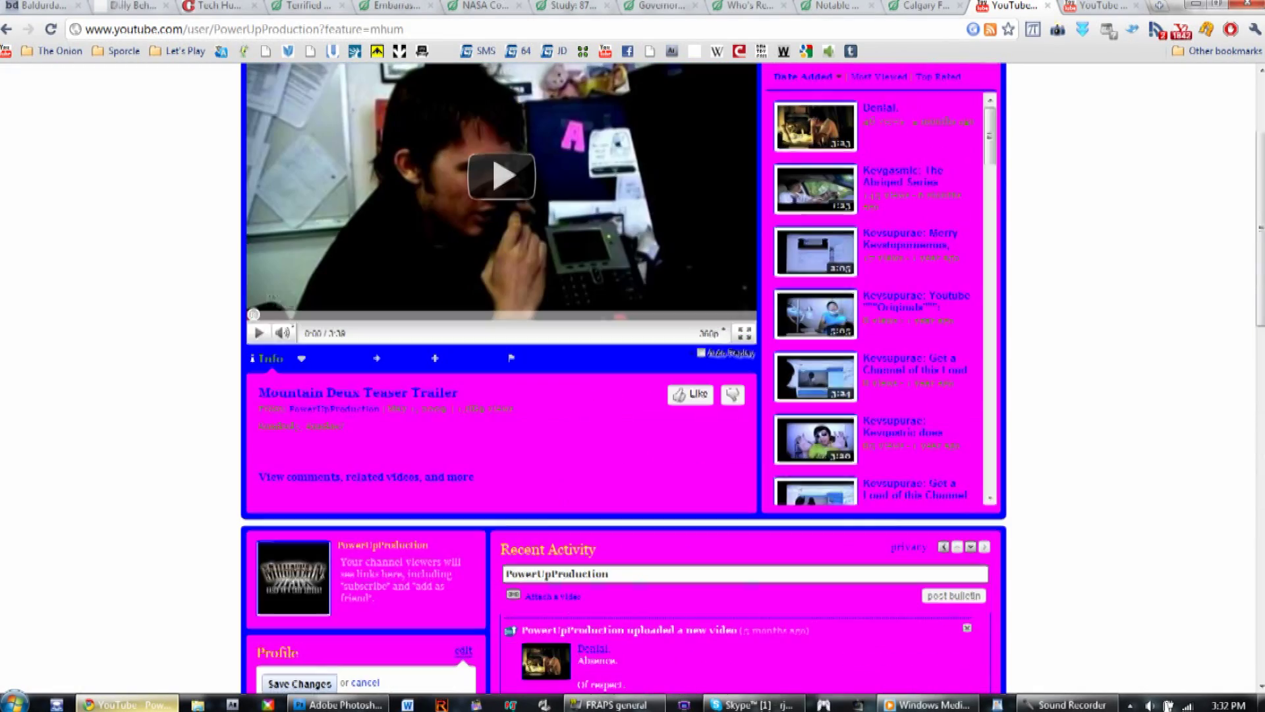
scroll(623, 379, down, 3)
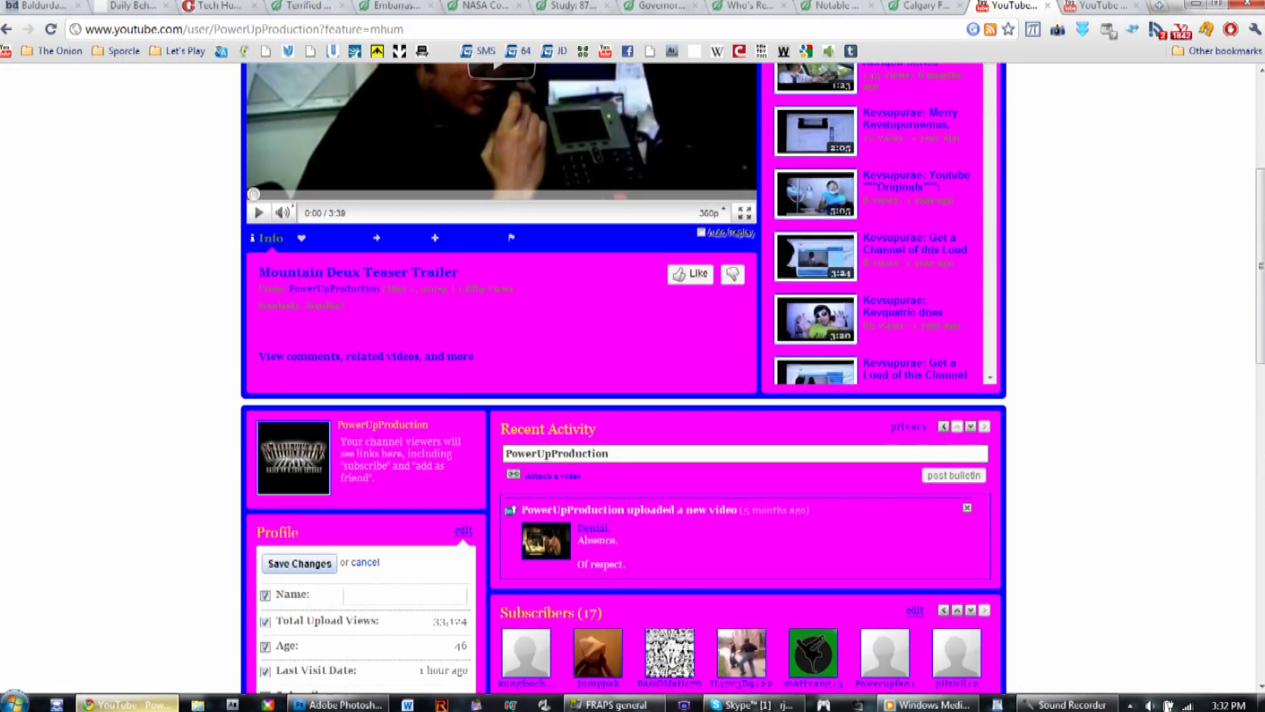
click(299, 563)
scroll(299, 563, up, 5)
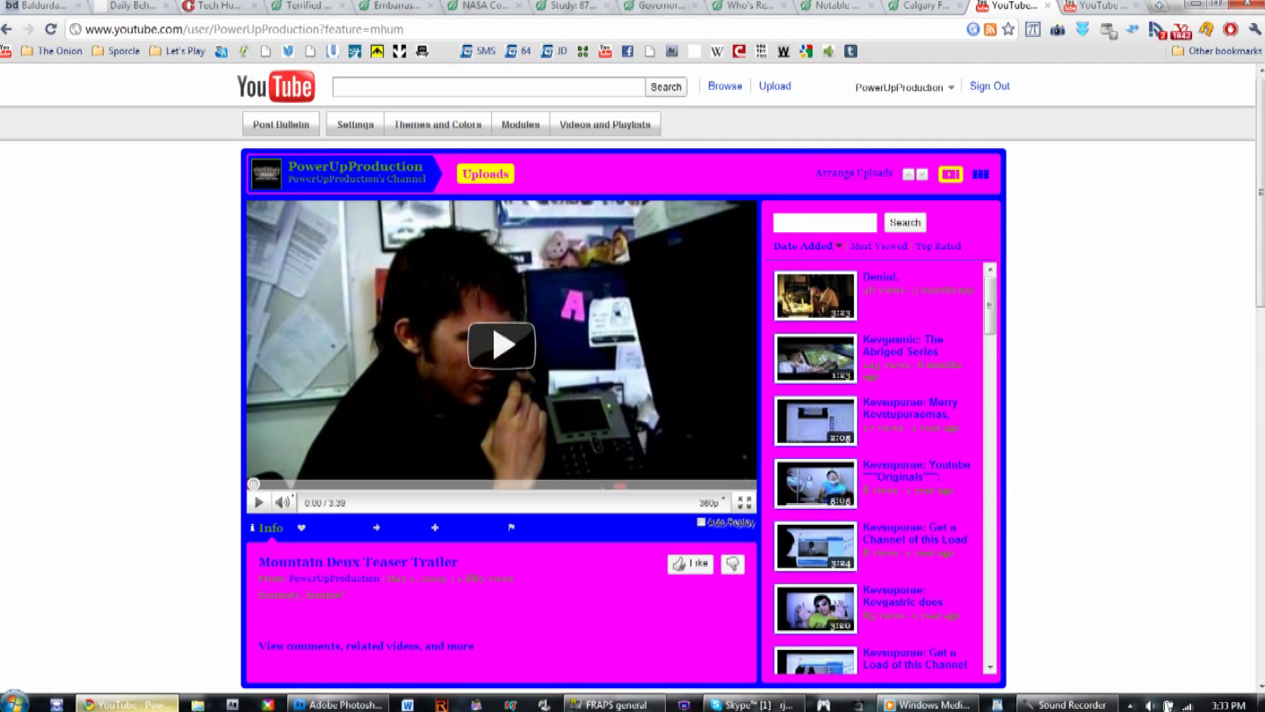
Open the channel's theme and color settings and upload tutpdito.jpg from the YouTube Channel Layout folder as the background image
click(437, 124)
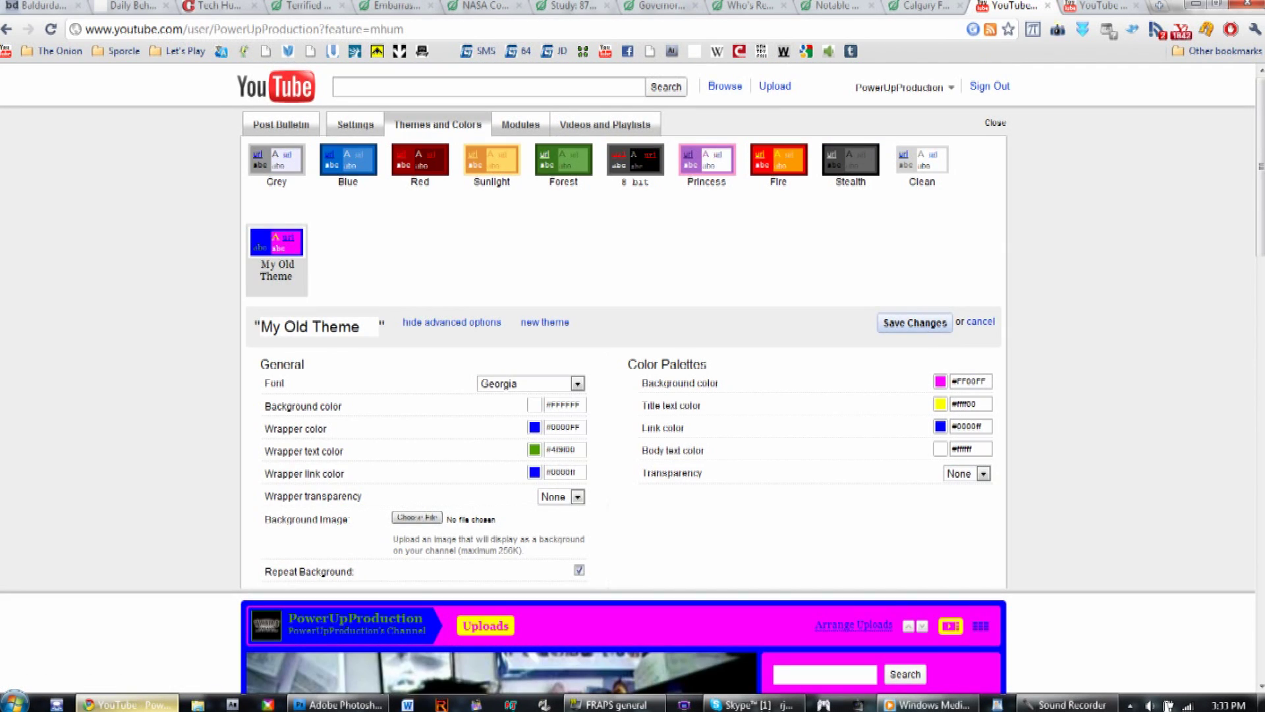
click(417, 517)
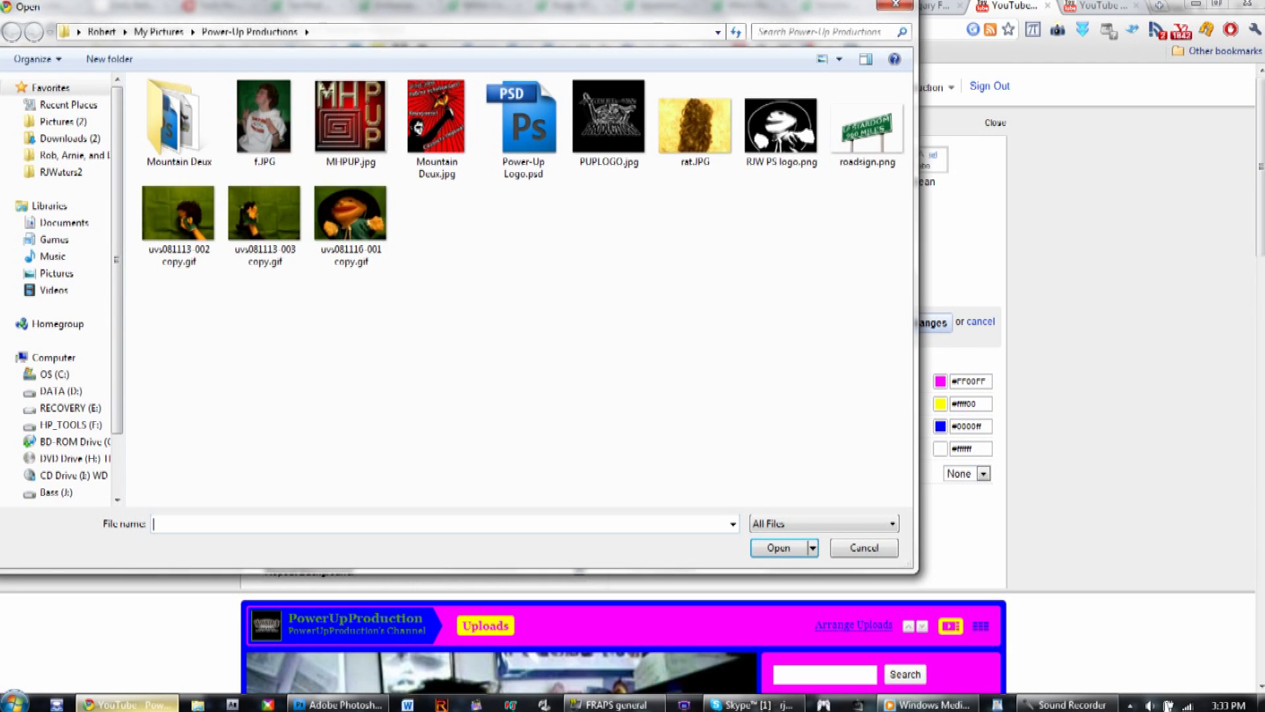
click(158, 31)
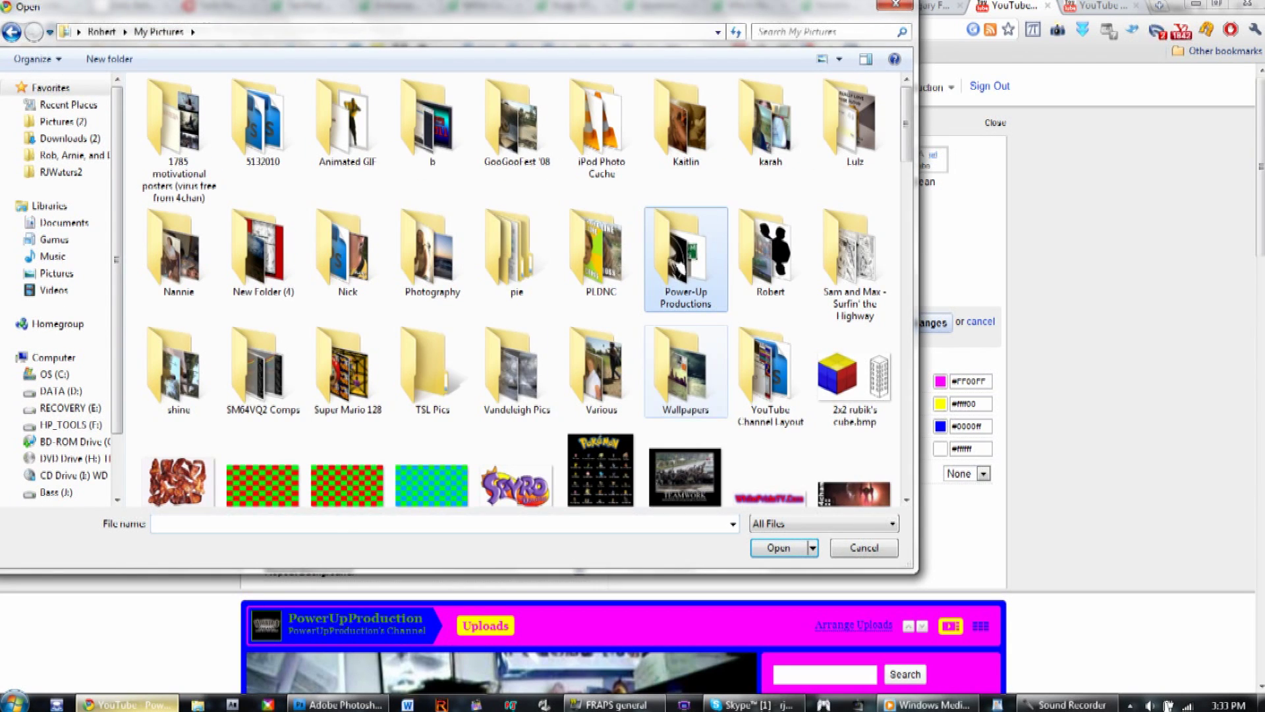
double_click(769, 375)
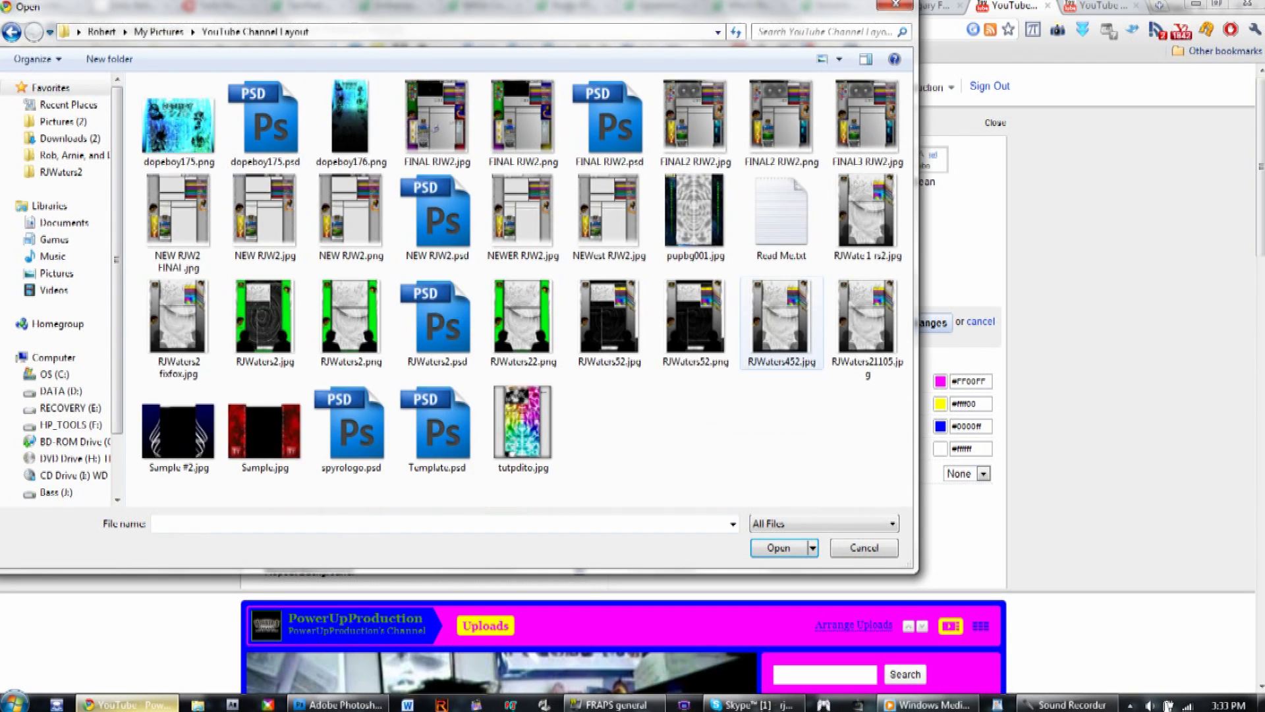
double_click(522, 421)
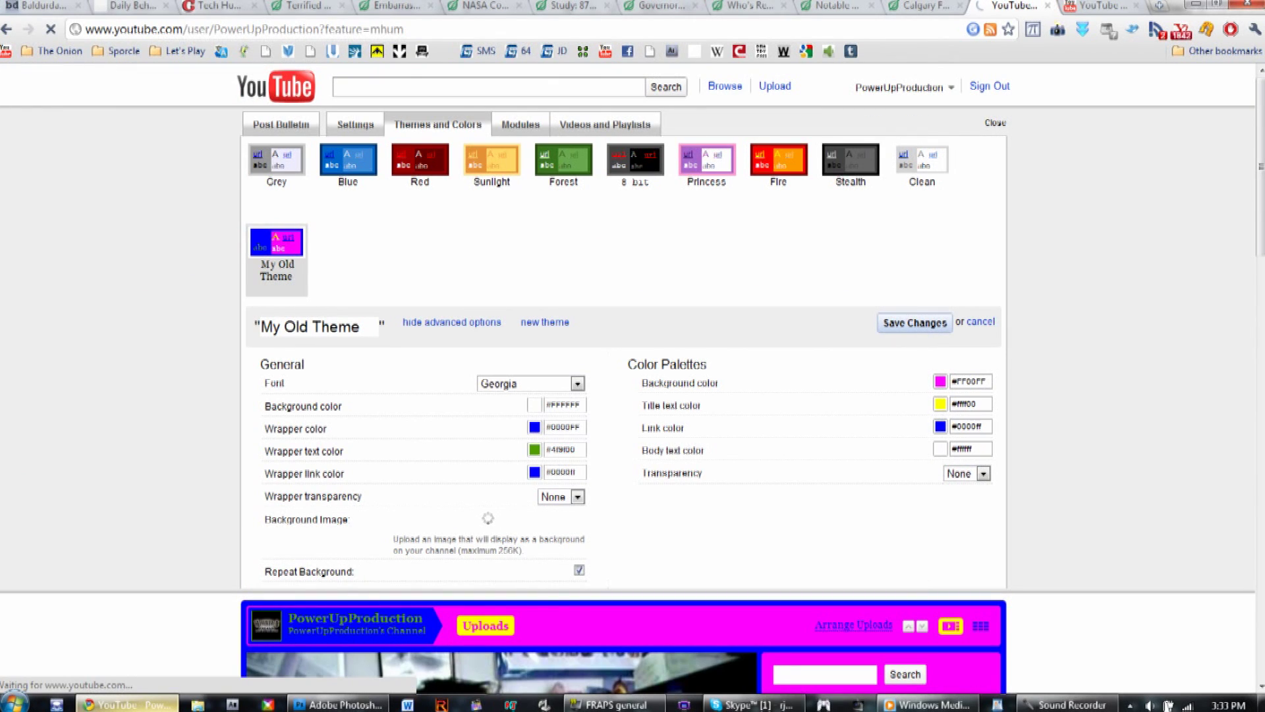
Examine the background preview and the maximum file size note, and look over the custom background on the other open channel page
scroll(632, 378, down, 2)
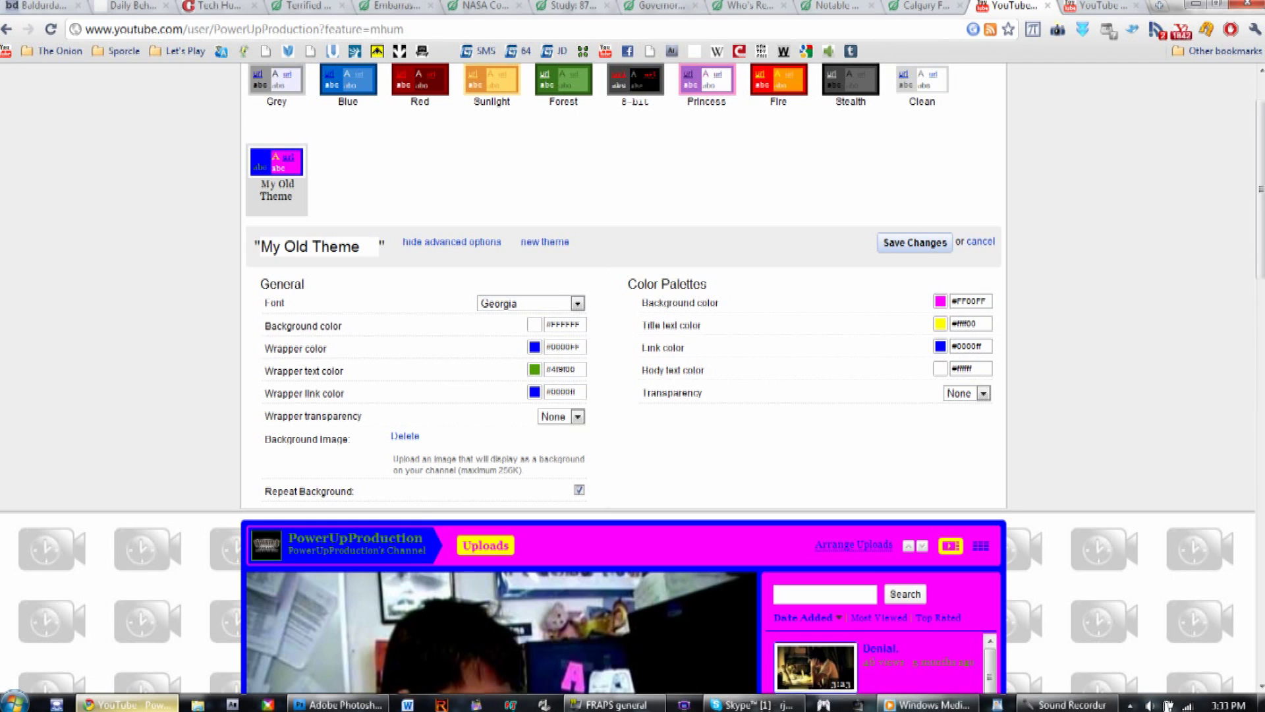
scroll(632, 382, down, 1)
scroll(632, 383, down, 2)
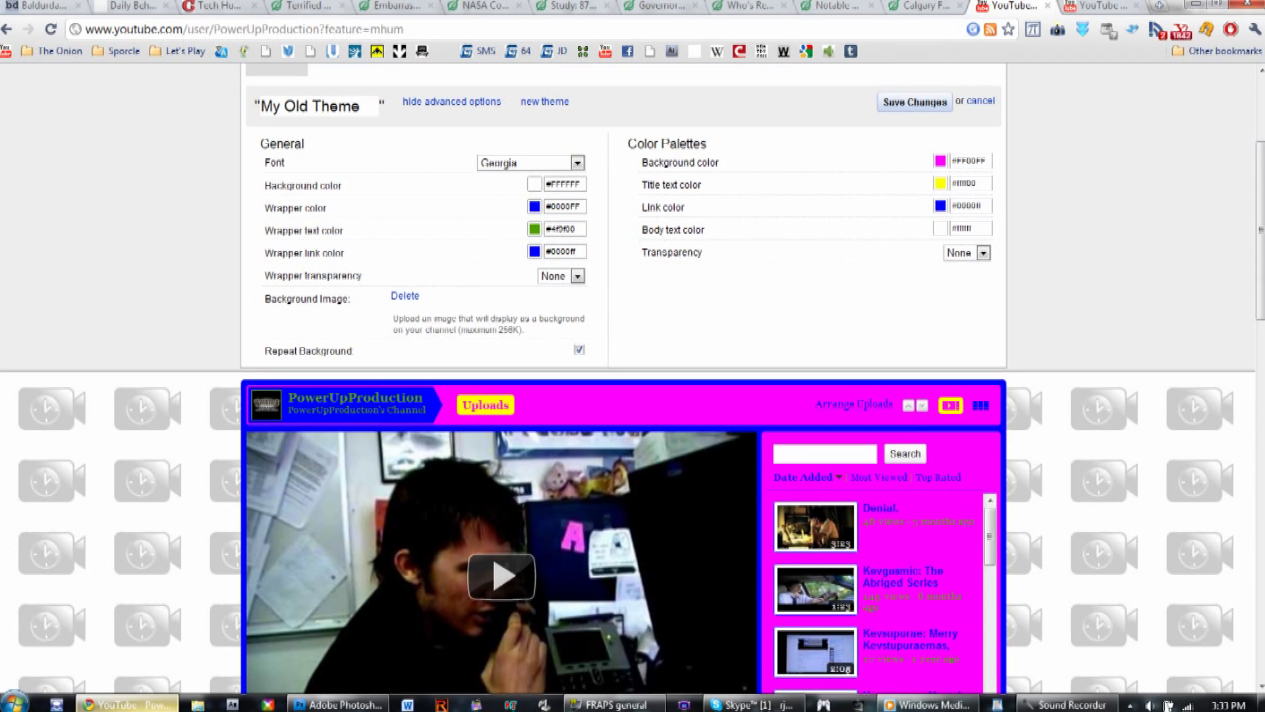
drag(461, 330, 519, 329)
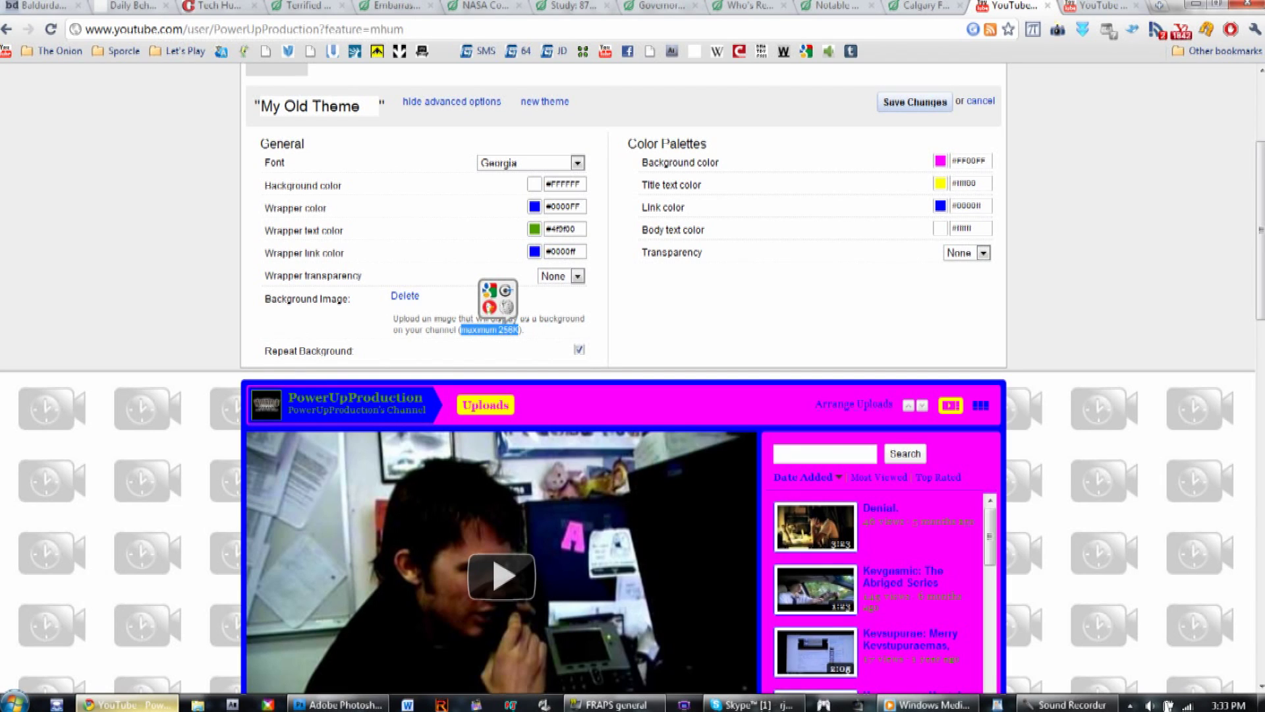
key(Escape)
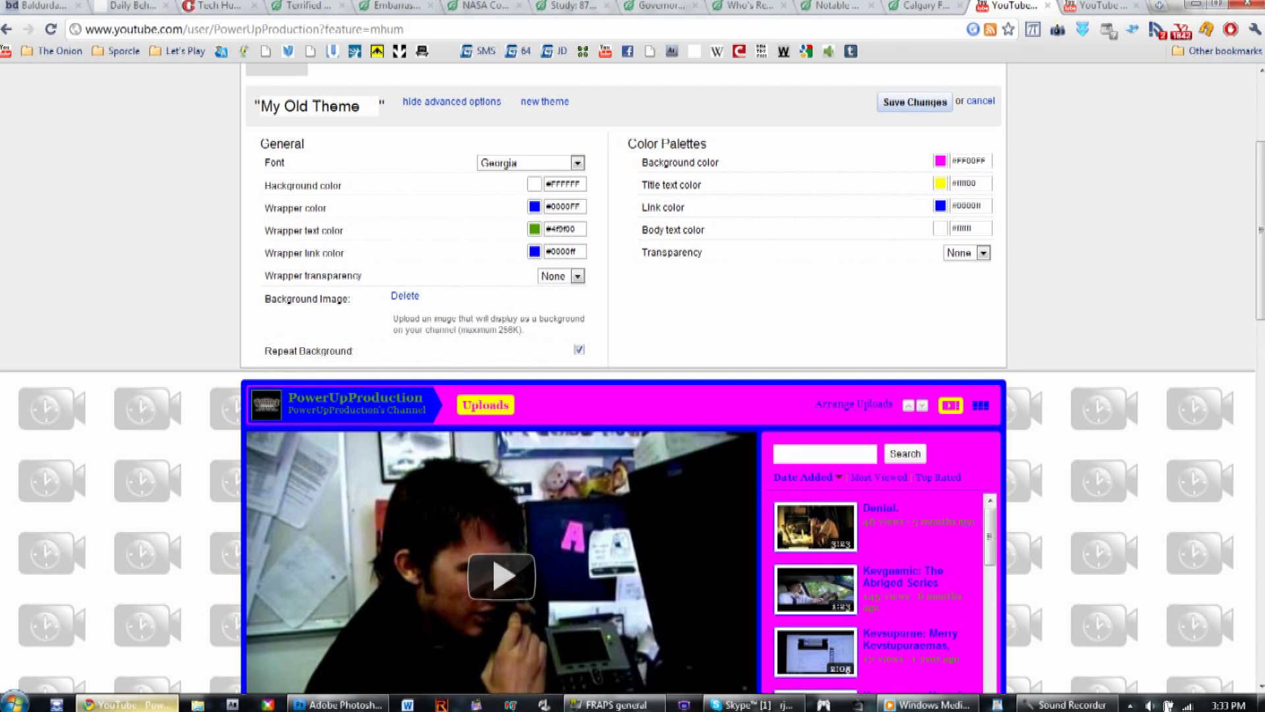
click(1102, 6)
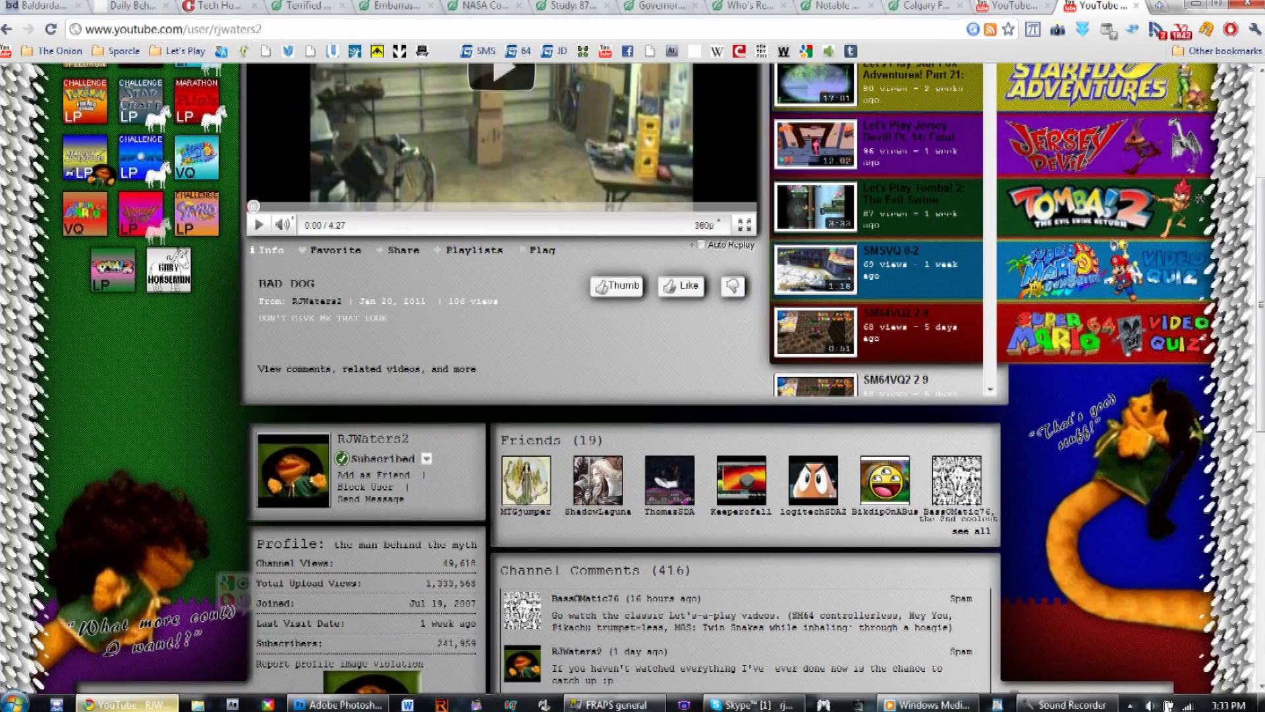
scroll(632, 379, up, 4)
scroll(632, 379, down, 5)
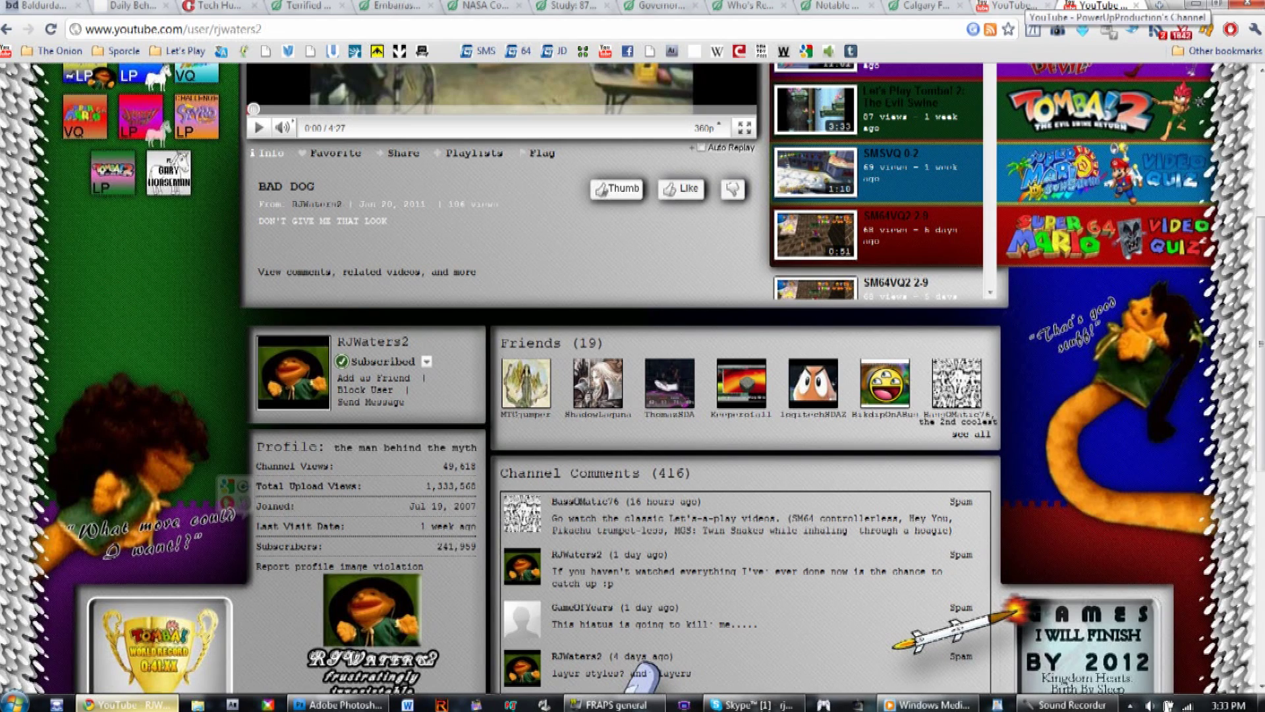
click(1015, 5)
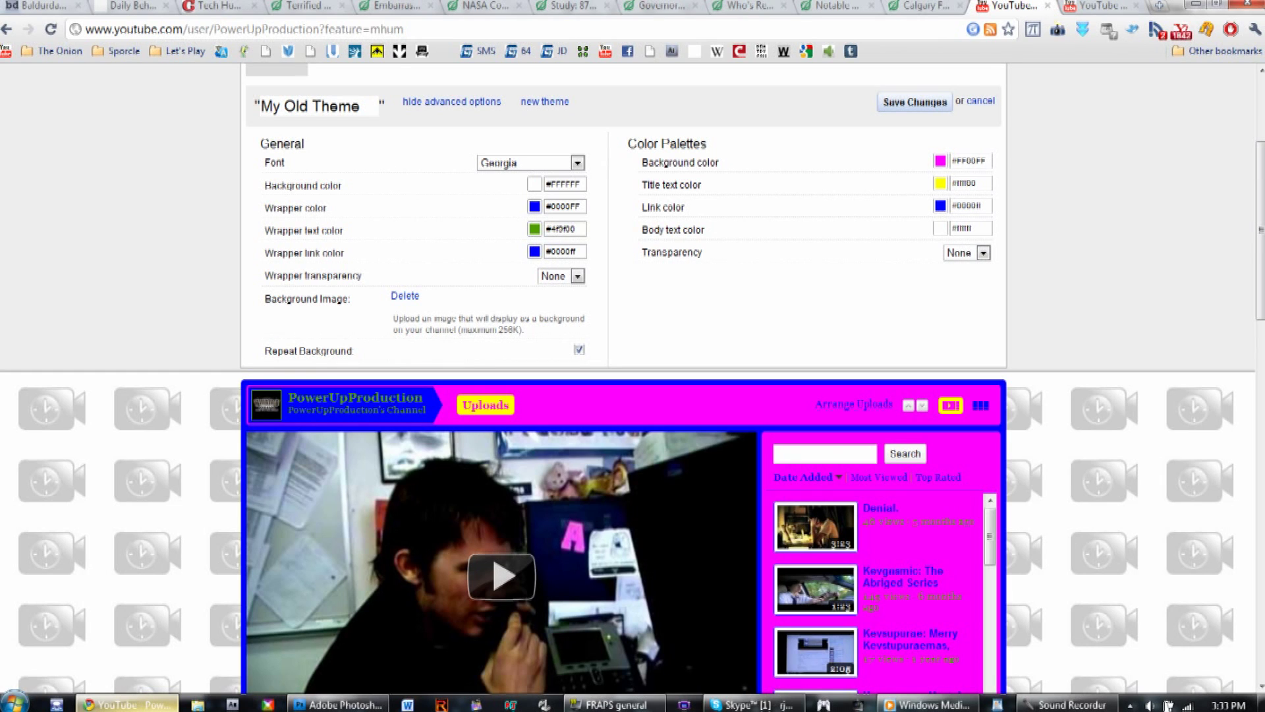
Delete the channel's current background image and upload tutpdito.jpg again in its place
scroll(633, 383, down, 2)
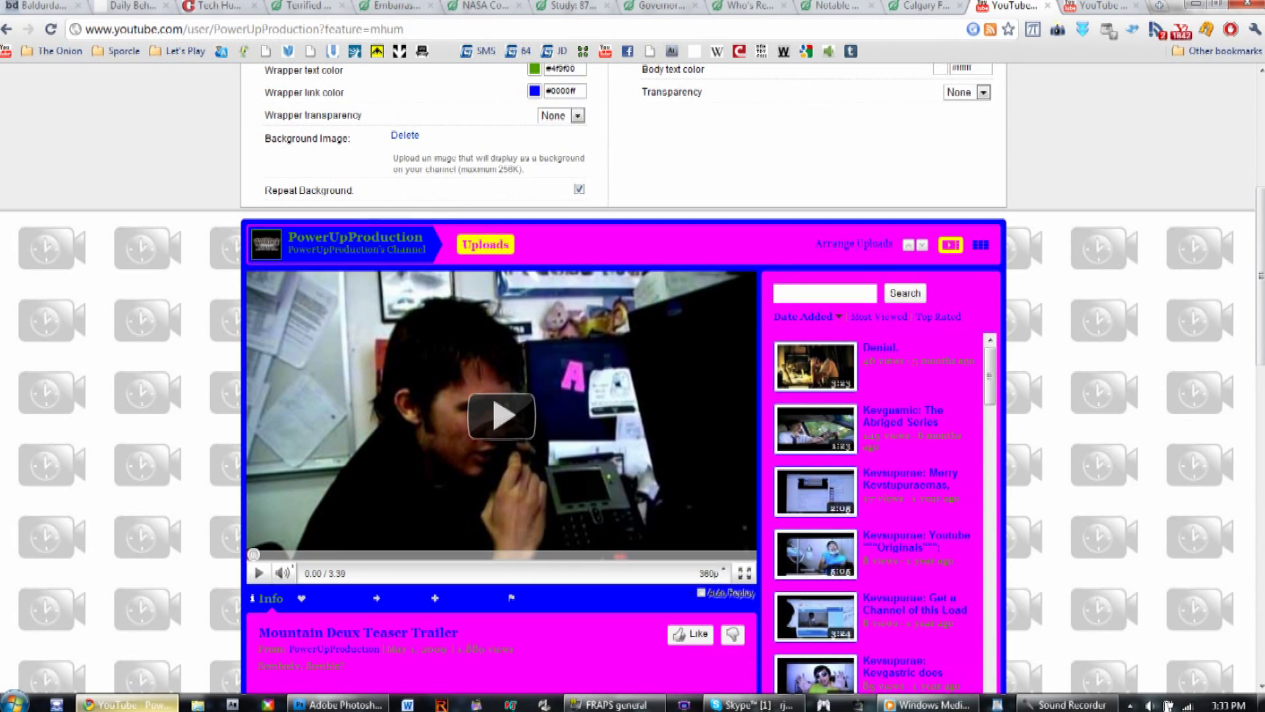
scroll(633, 382, up, 2)
click(405, 316)
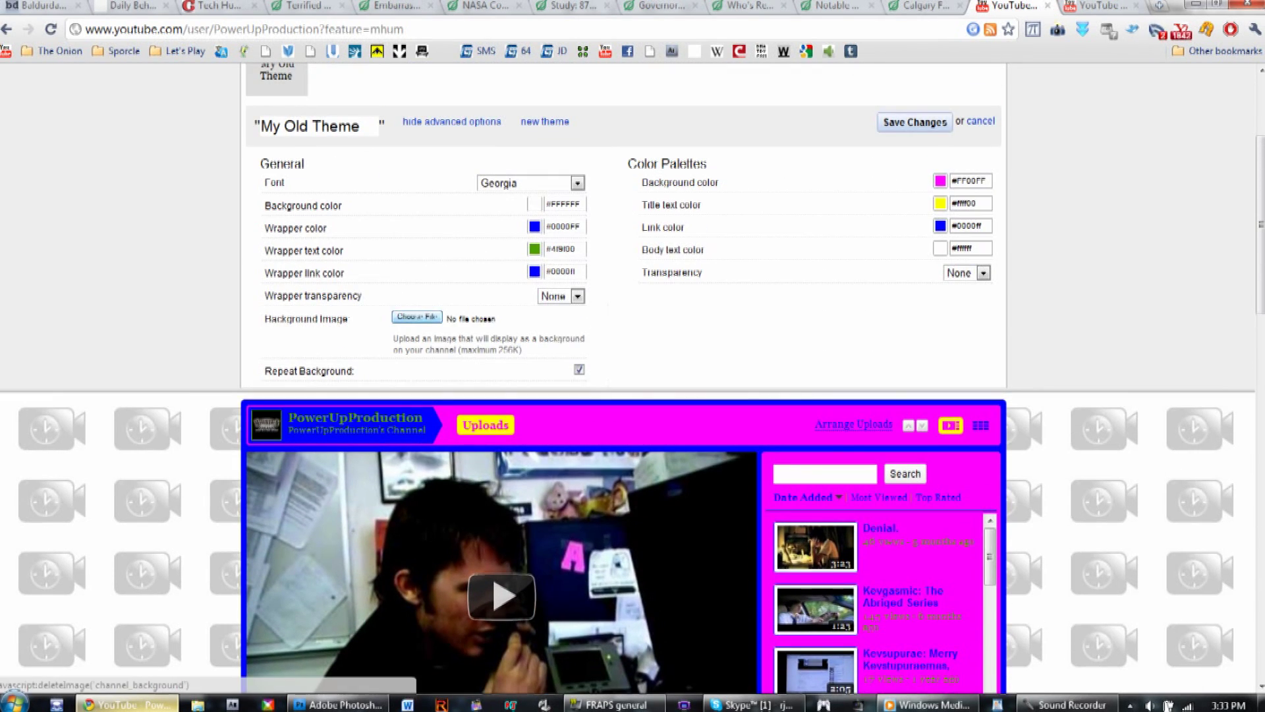
click(415, 317)
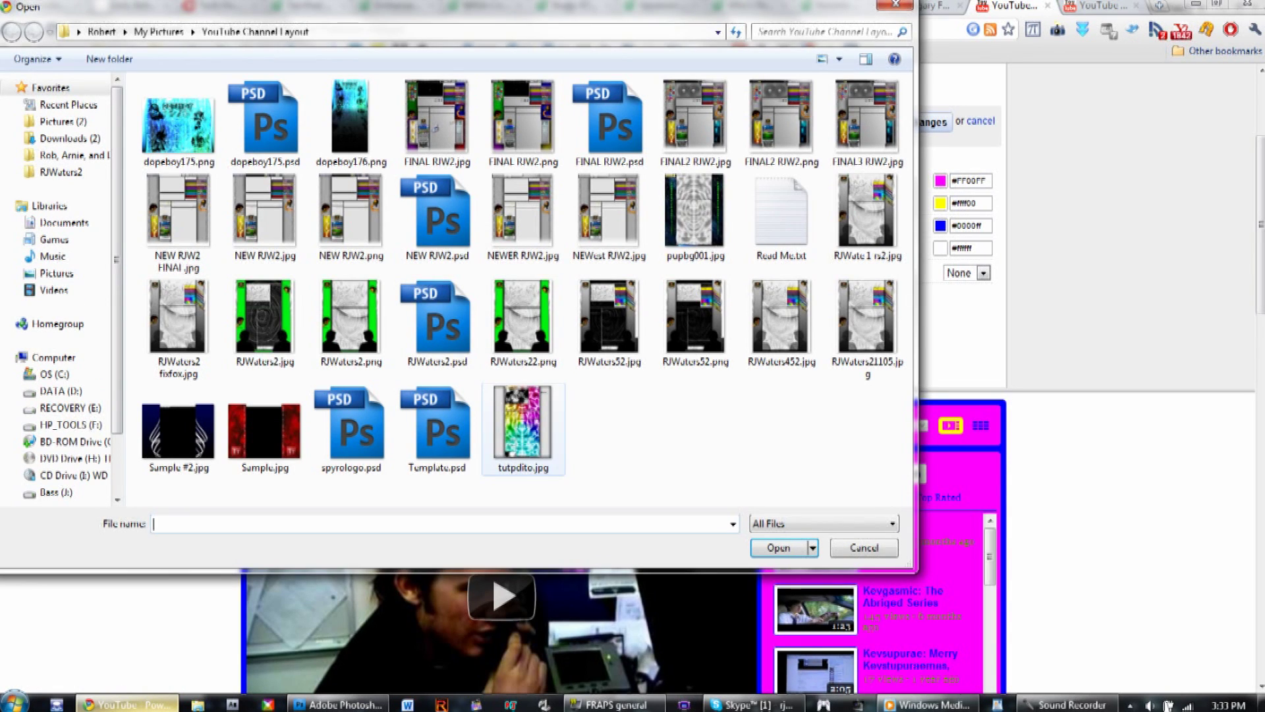
double_click(522, 428)
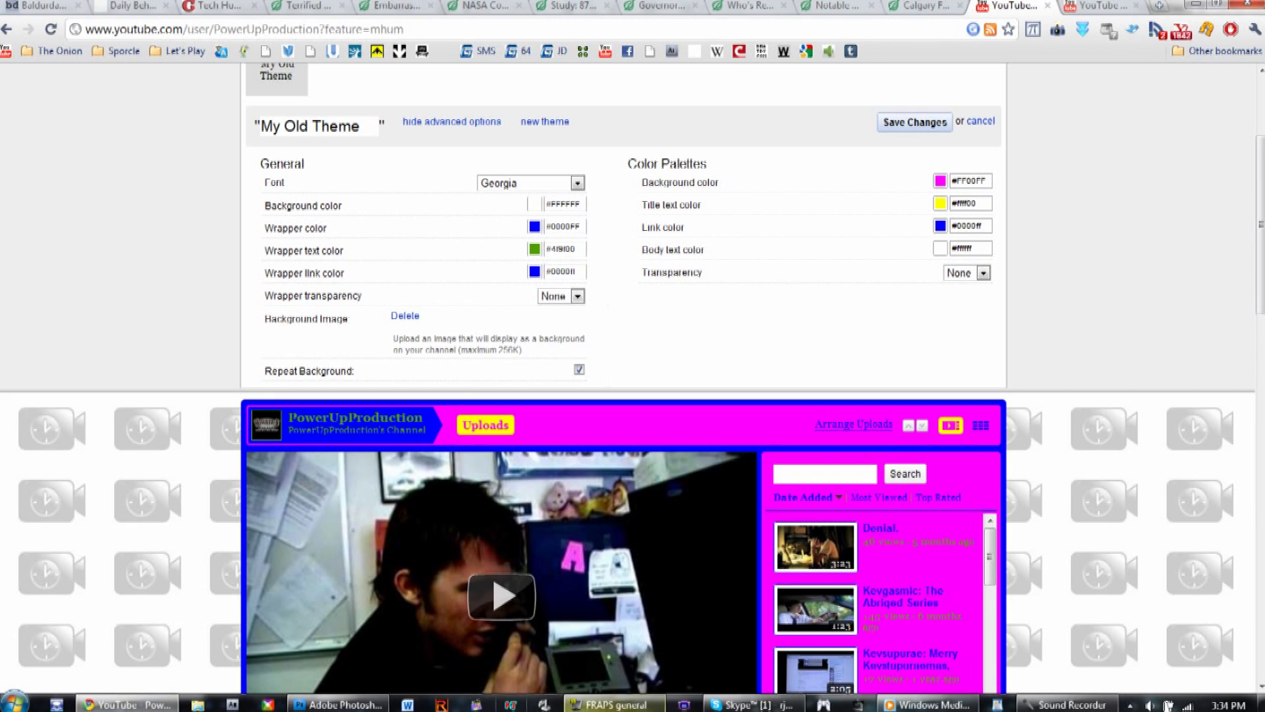
Switch to Photoshop and save the green background document as the JPEG chanells.jpg in the YouTube Channel Layout folder
click(338, 704)
click(40, 8)
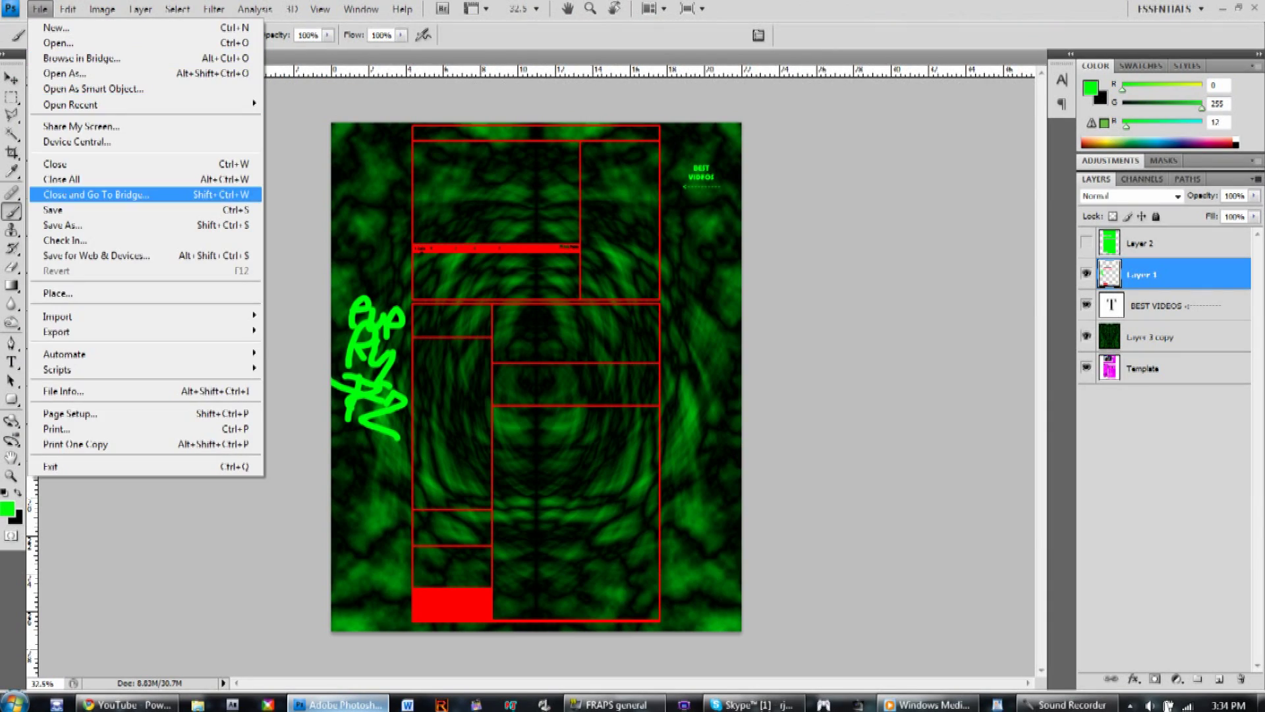
click(60, 225)
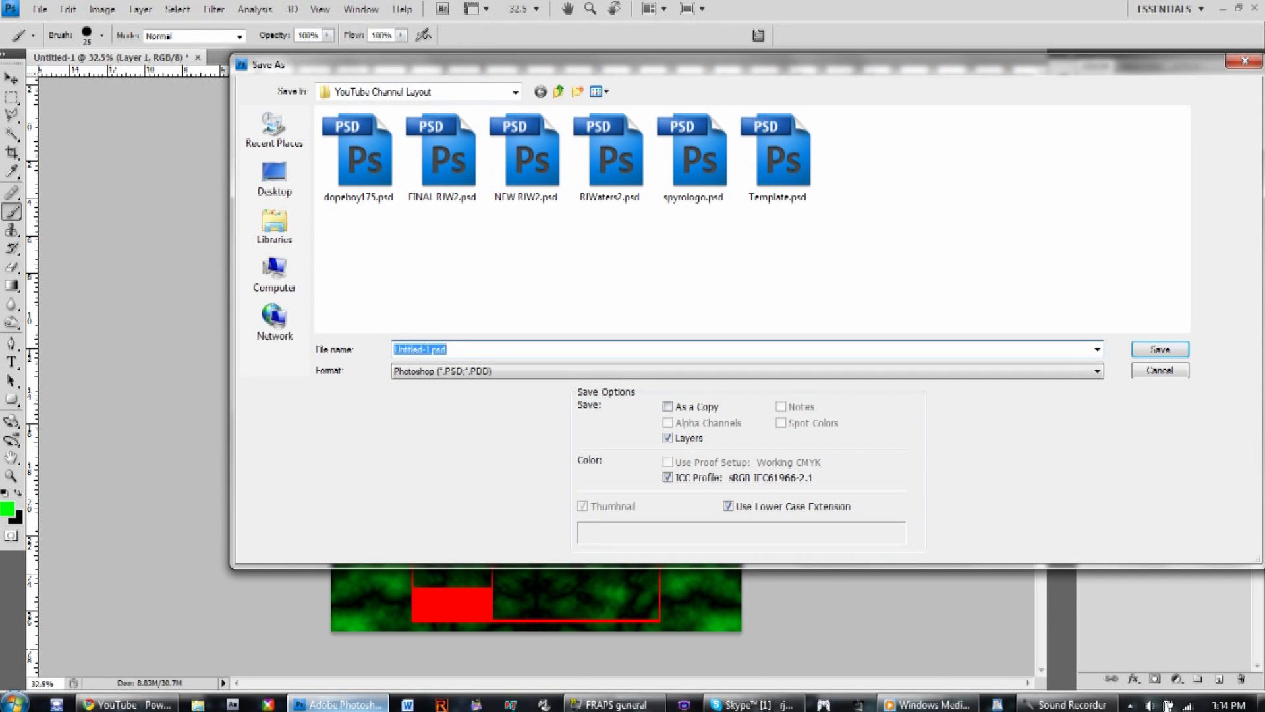
click(745, 371)
click(444, 479)
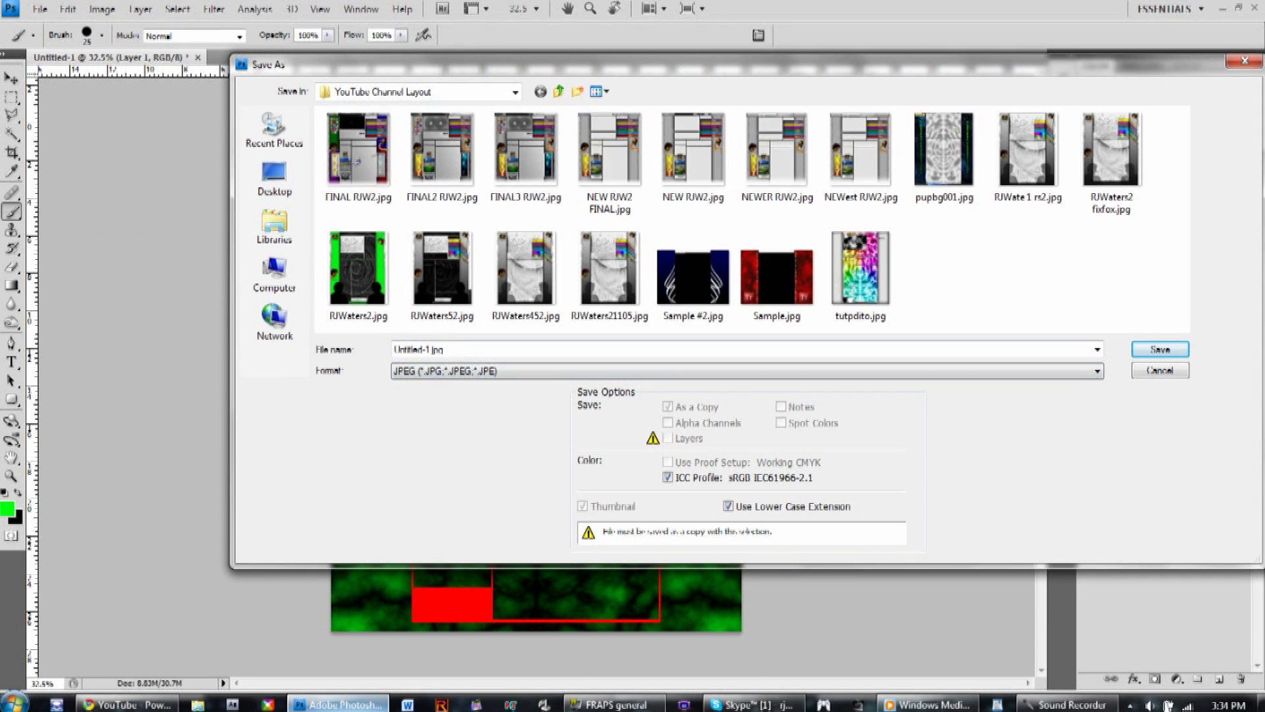
click(418, 349)
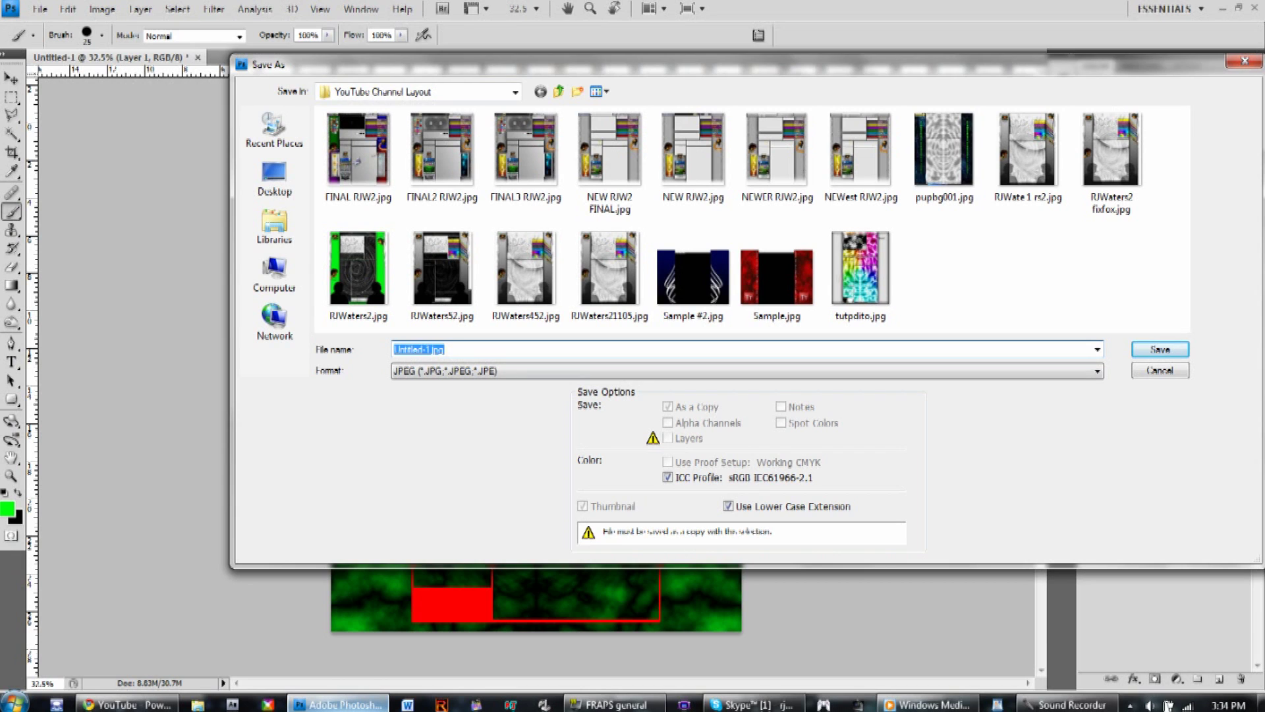
text(whatever)
key(Return)
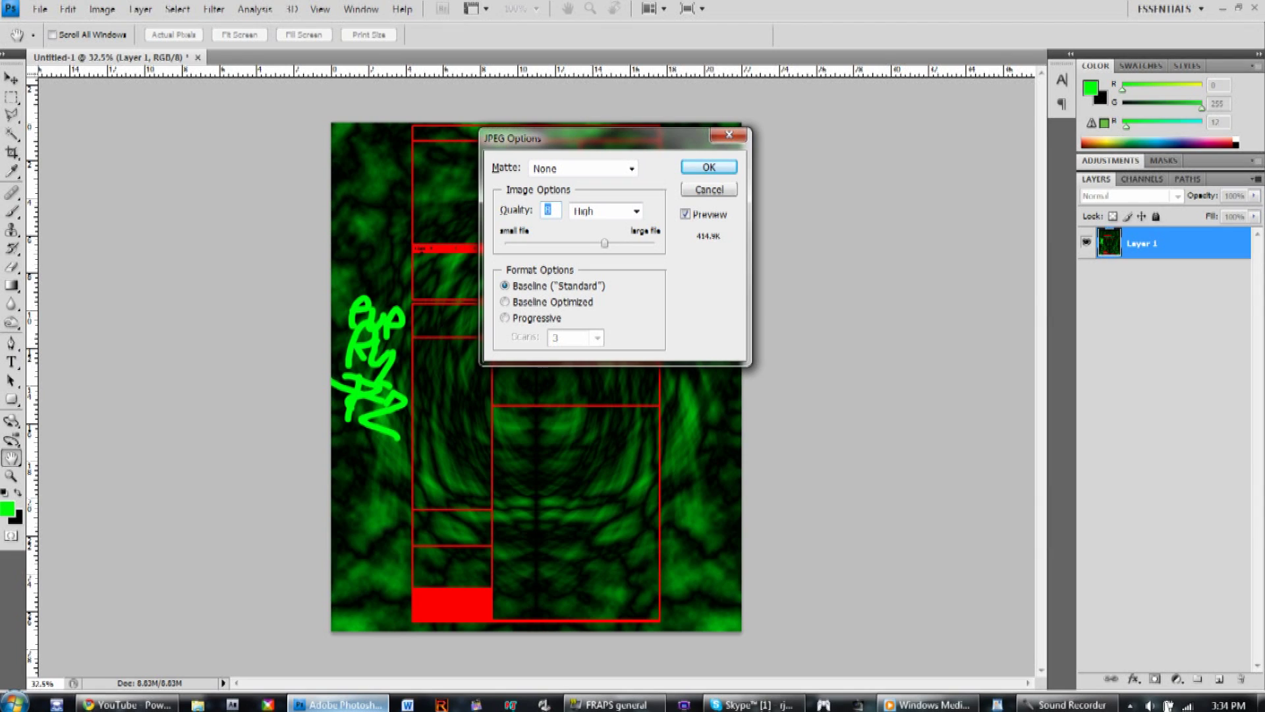
Set the JPEG quality to 11 and finish the export
key(Up)
key(Up)
key(Up)
key(Up)
key(Down)
key(Return)
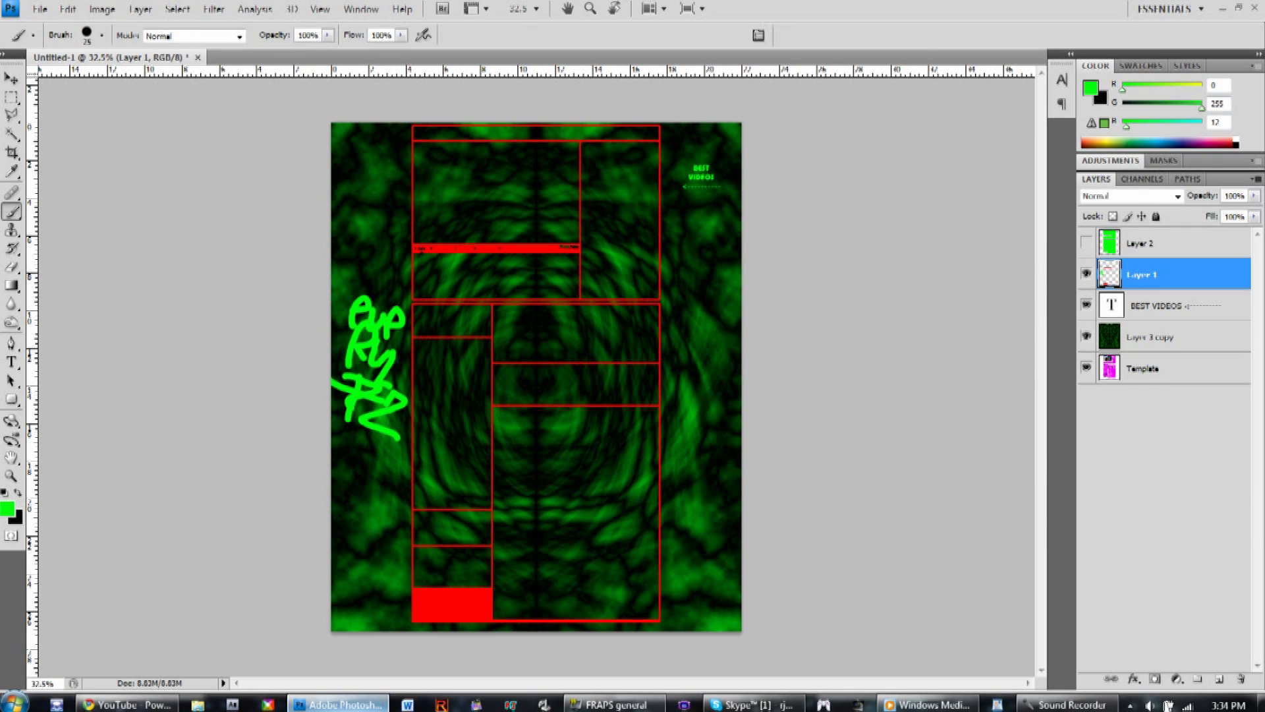
Switch to the browser, delete the channel's current background image and try to upload chanells.jpg in its place
click(127, 704)
click(406, 317)
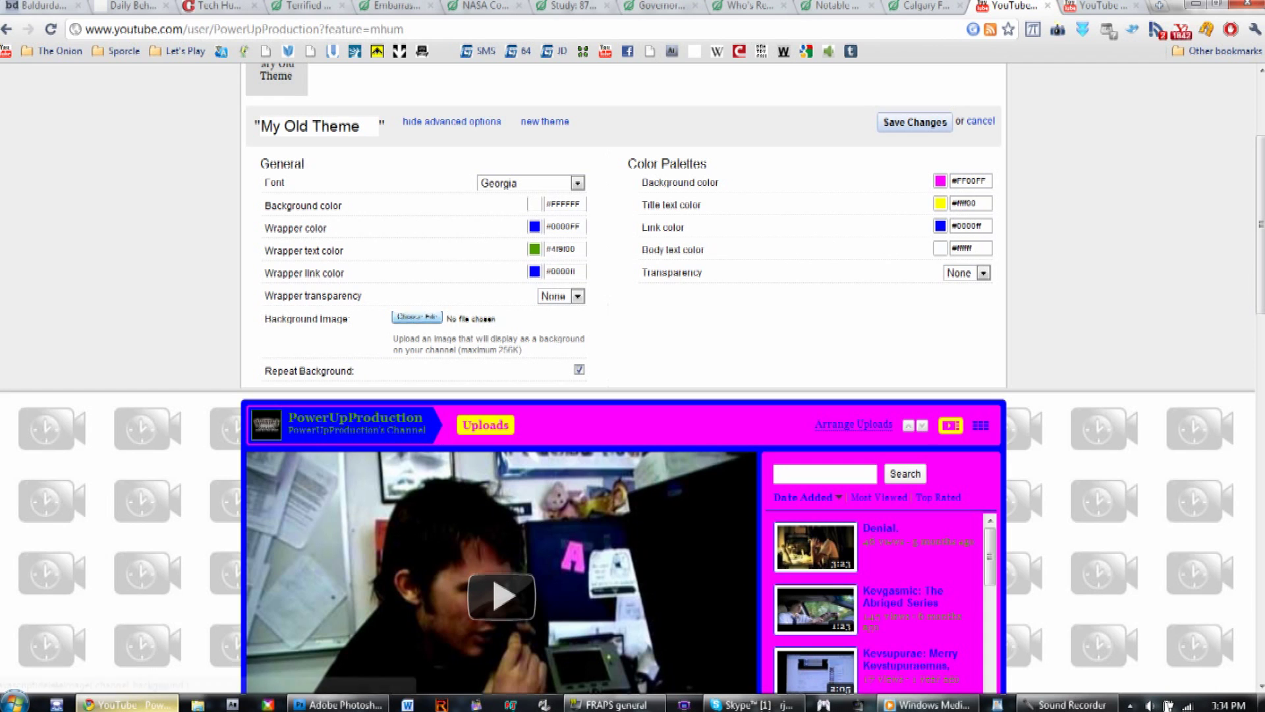
click(417, 317)
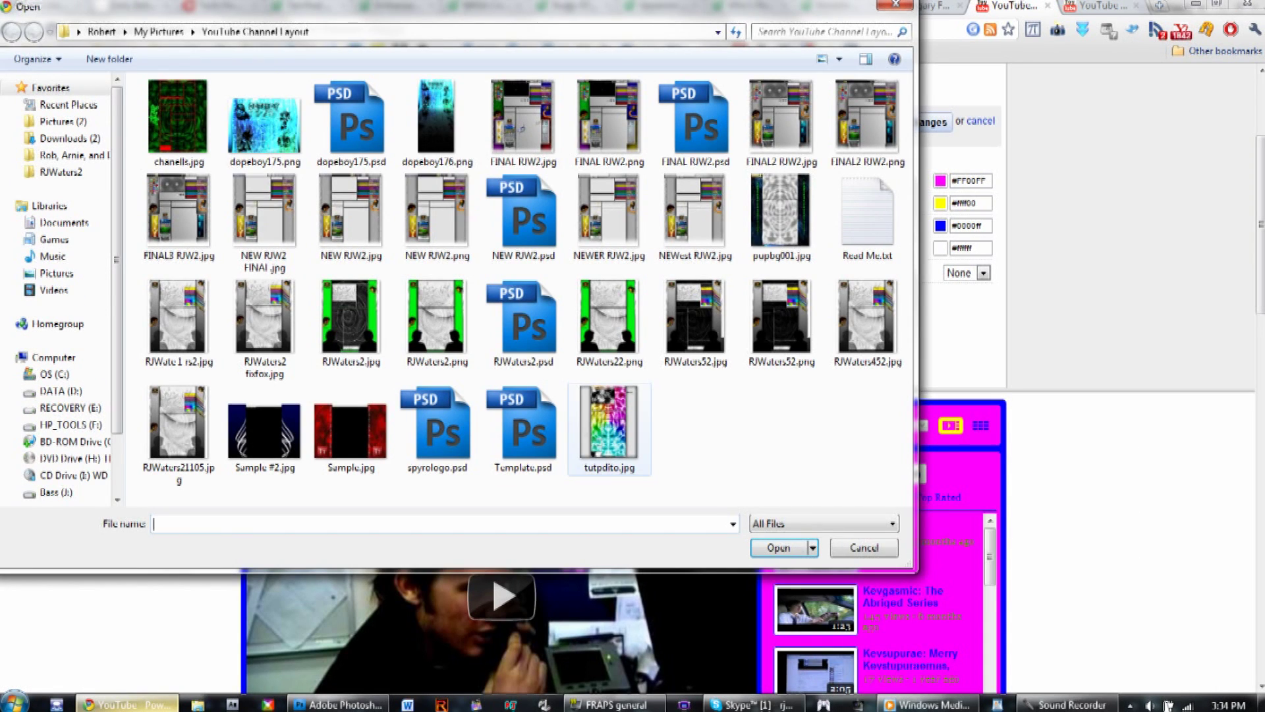
double_click(178, 123)
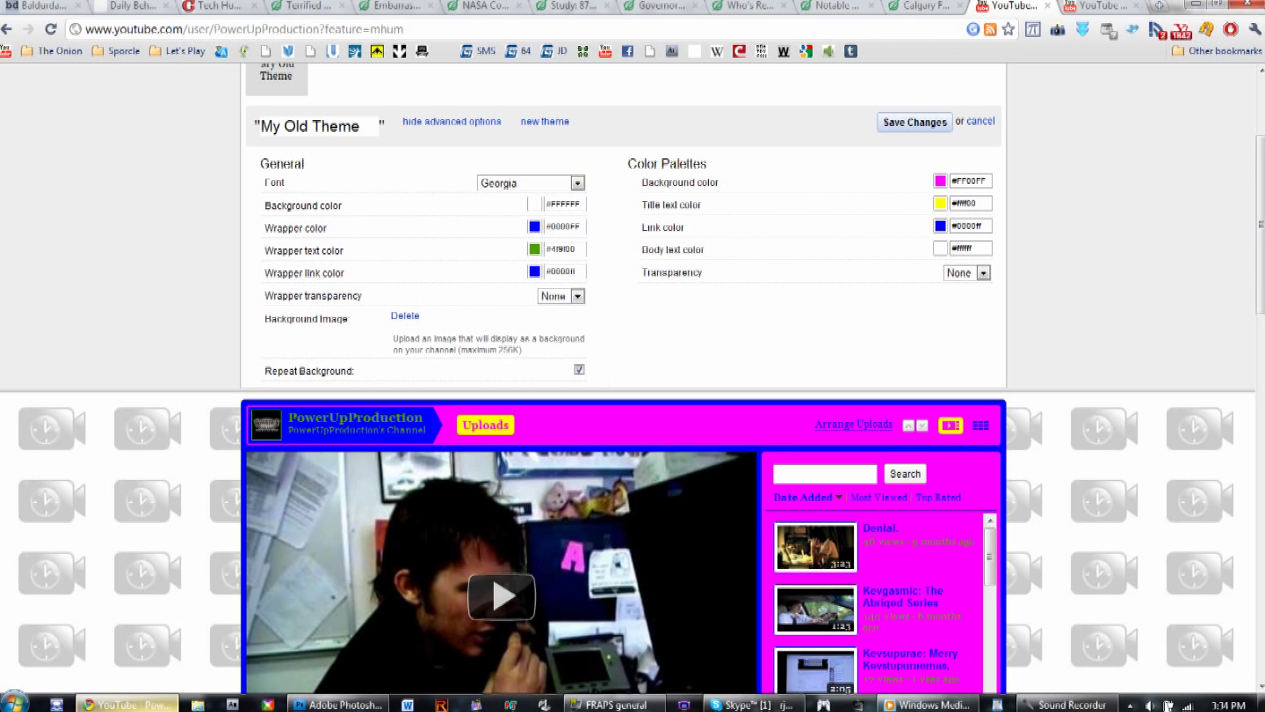
Examine the channel page preview to check whether the uploaded background image appears
scroll(632, 379, down, 3)
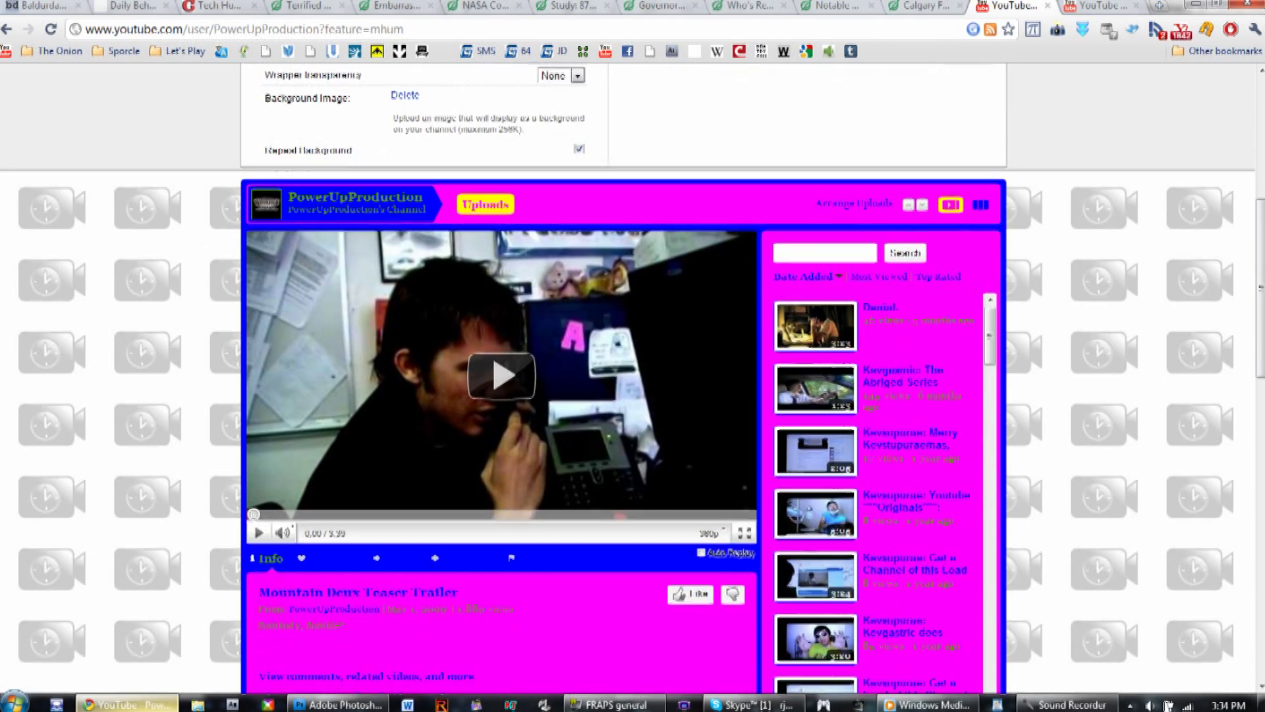
scroll(632, 380, up, 2)
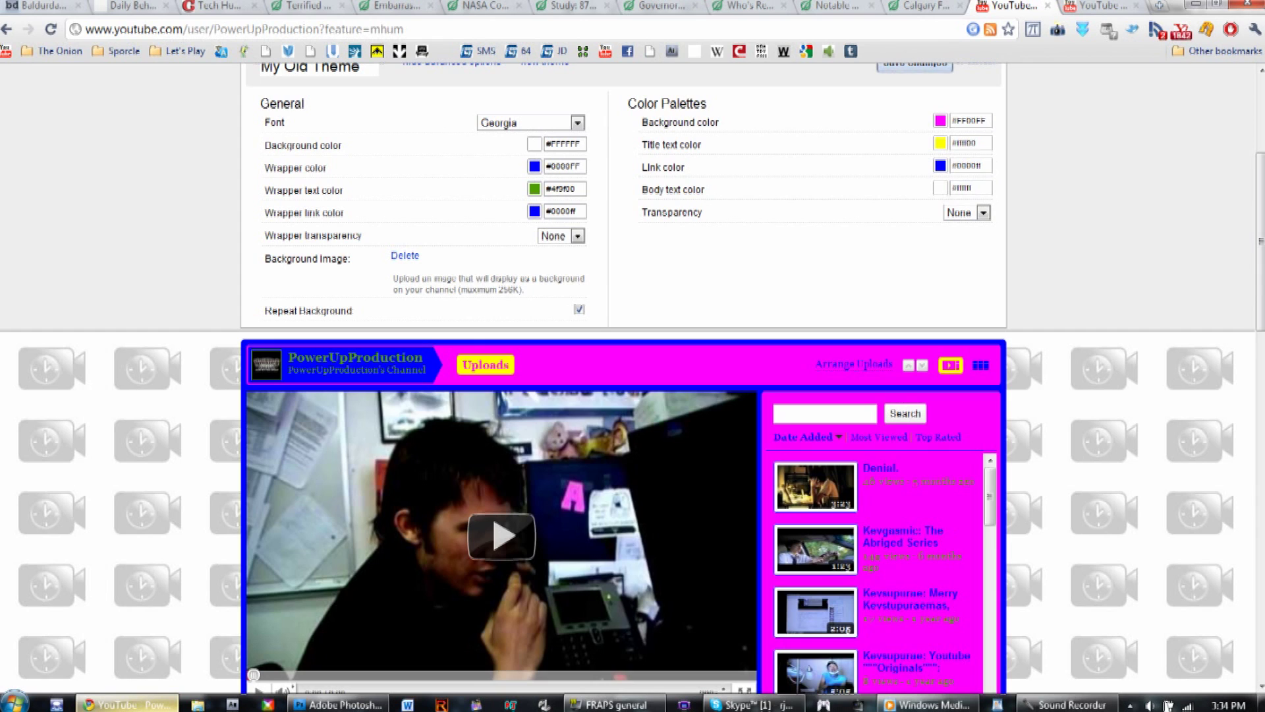
scroll(632, 396, down, 6)
scroll(633, 379, up, 2)
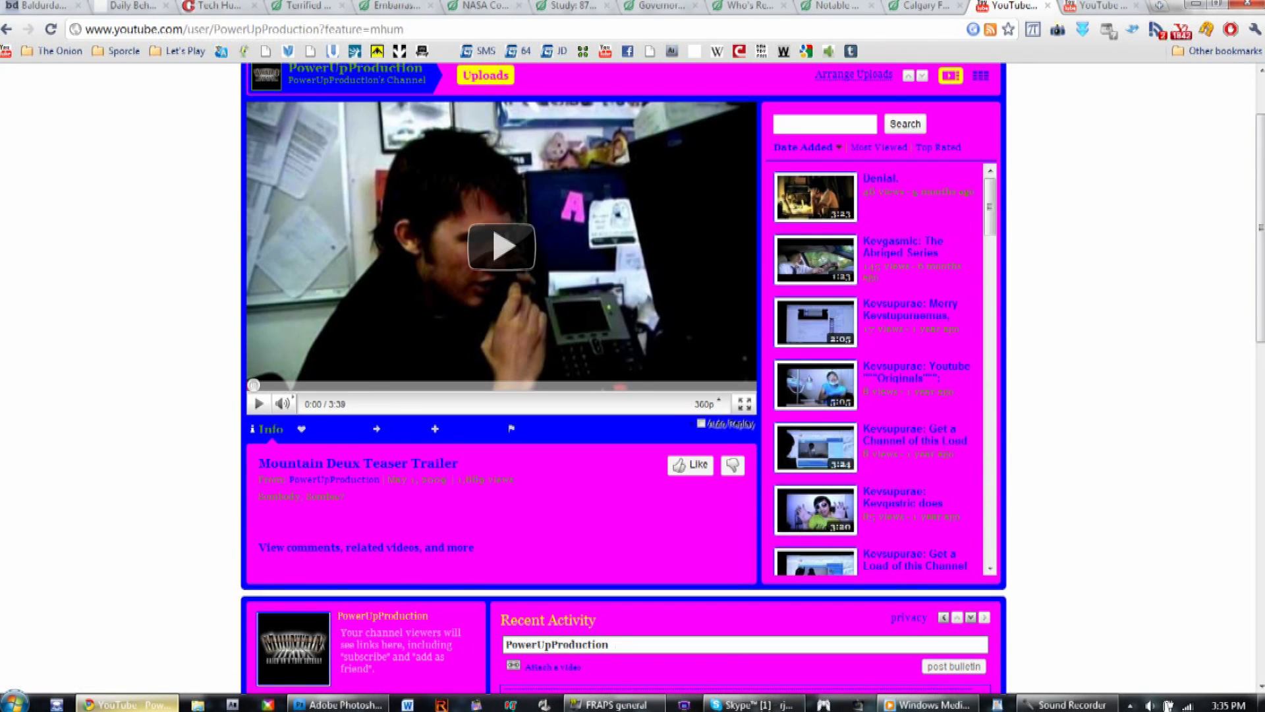
scroll(623, 375, up, 2)
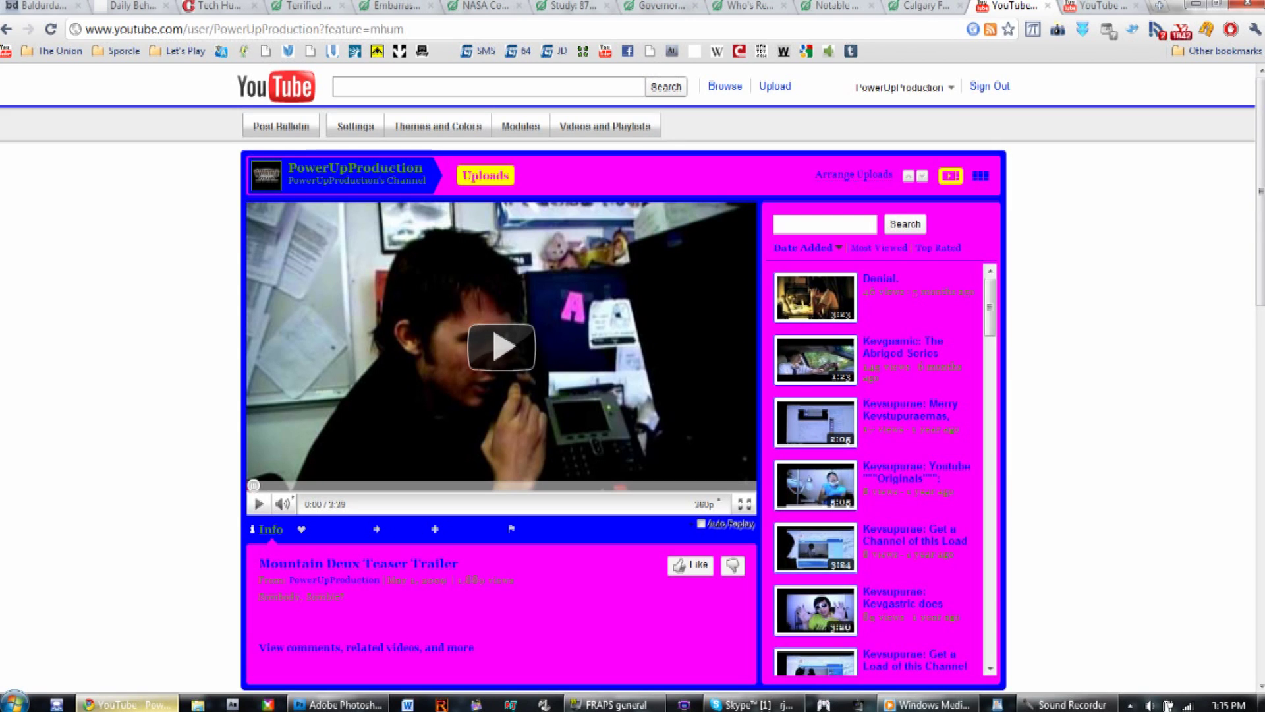
Reopen the channel's theme and color settings with advanced options and delete the current background image
click(438, 126)
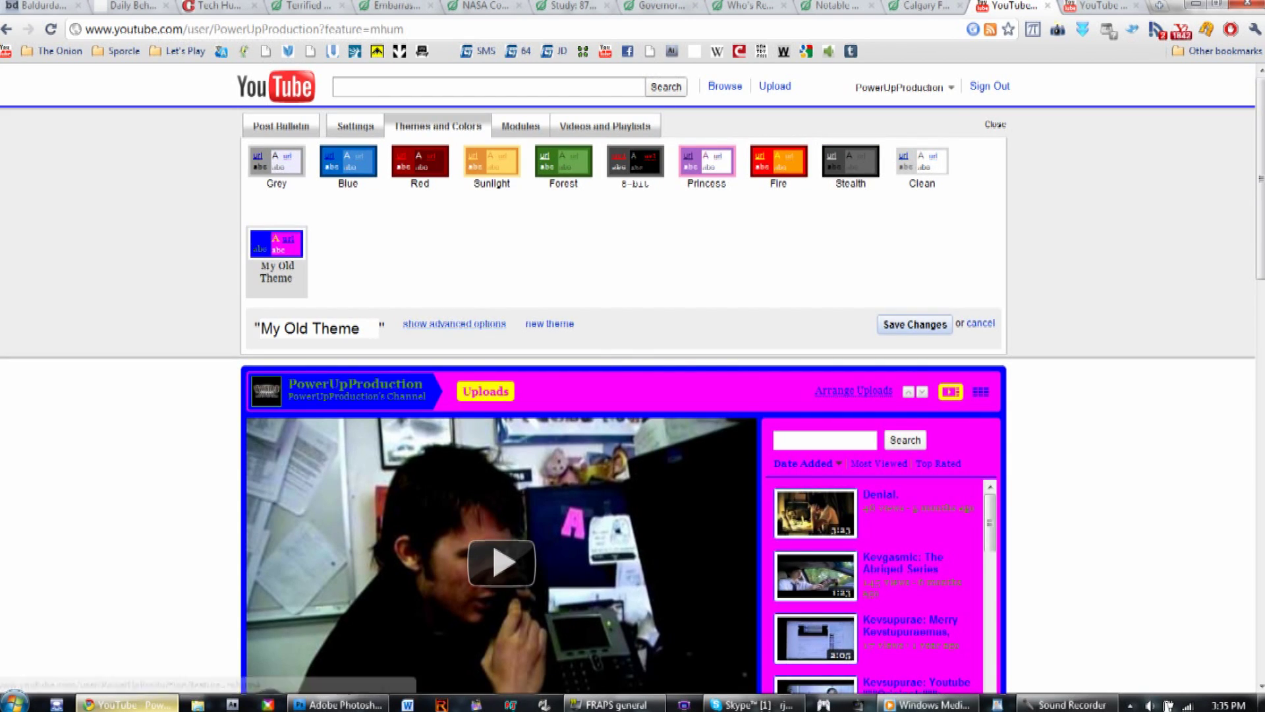
click(454, 324)
click(405, 518)
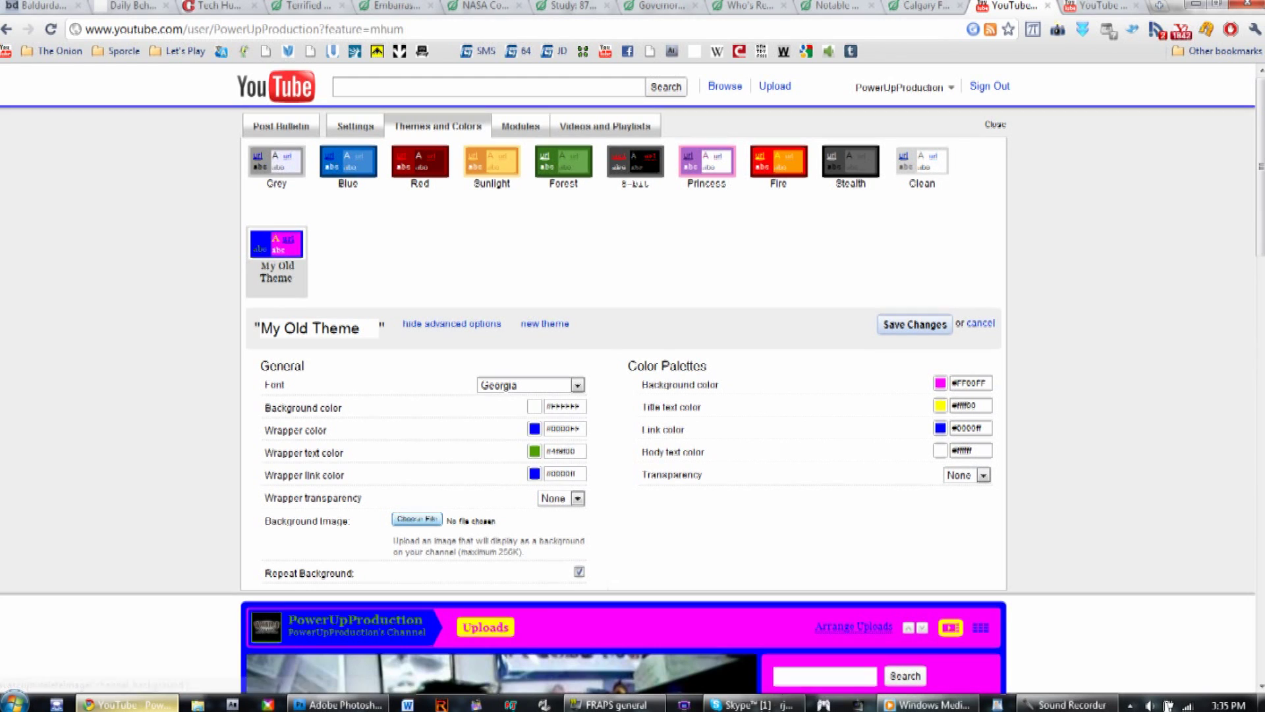
Switch to Photoshop and save the background document as a JPEG again, replacing the existing chanells.jpg
click(356, 703)
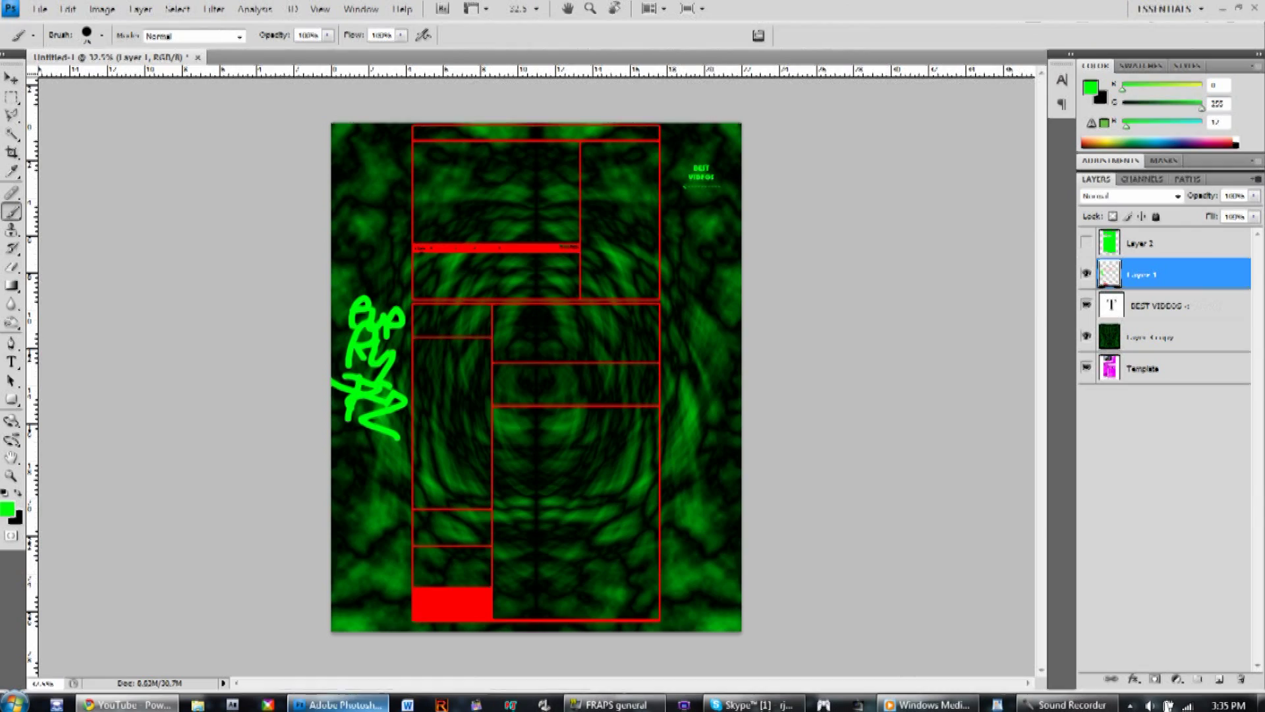
click(39, 9)
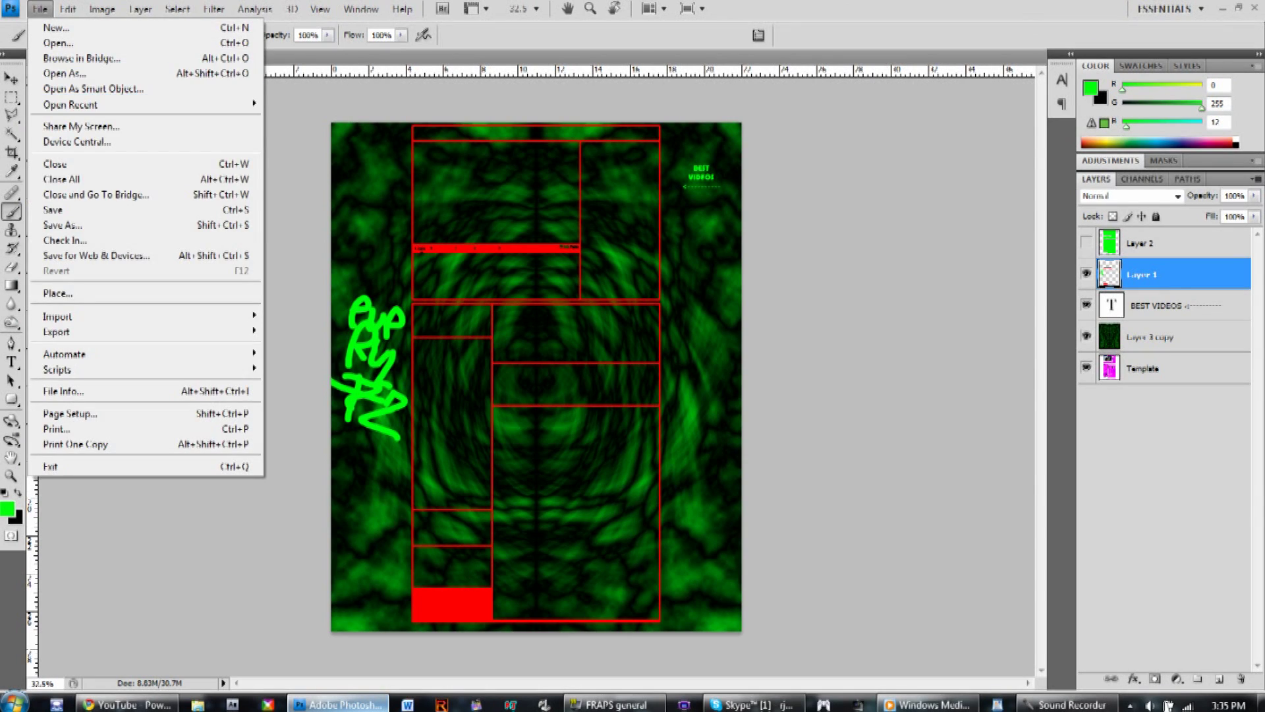
click(85, 223)
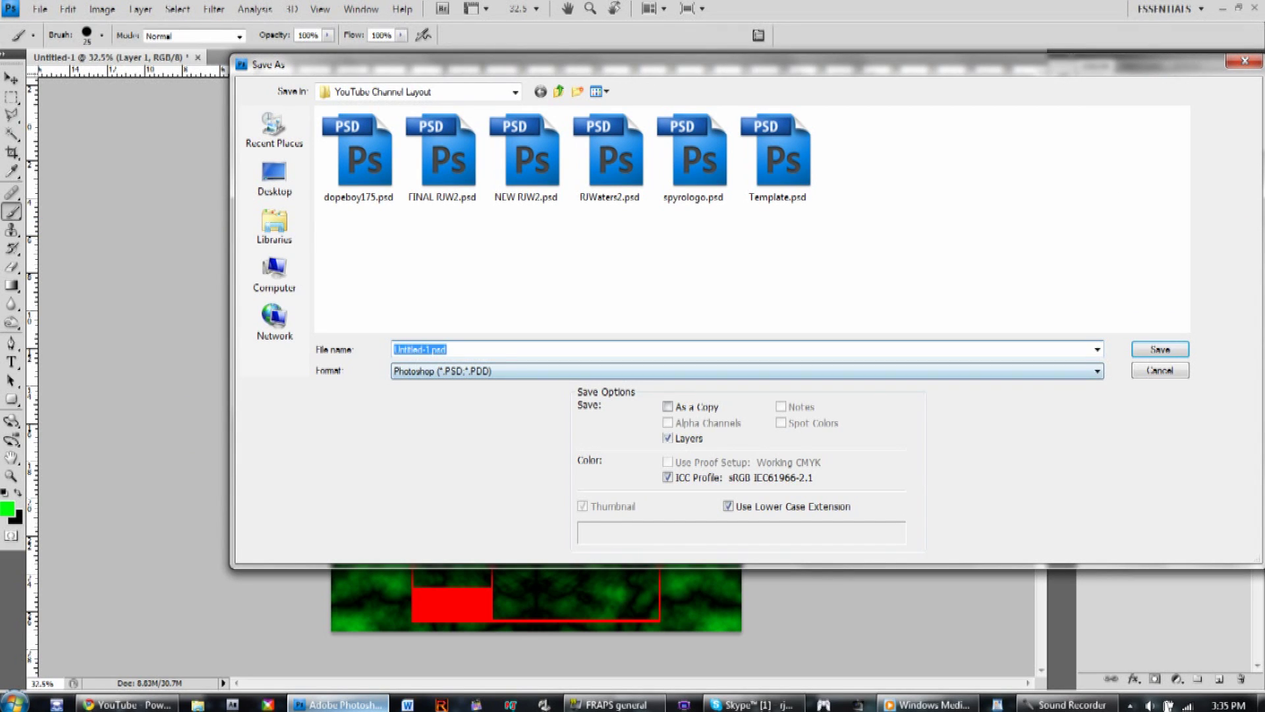
click(441, 370)
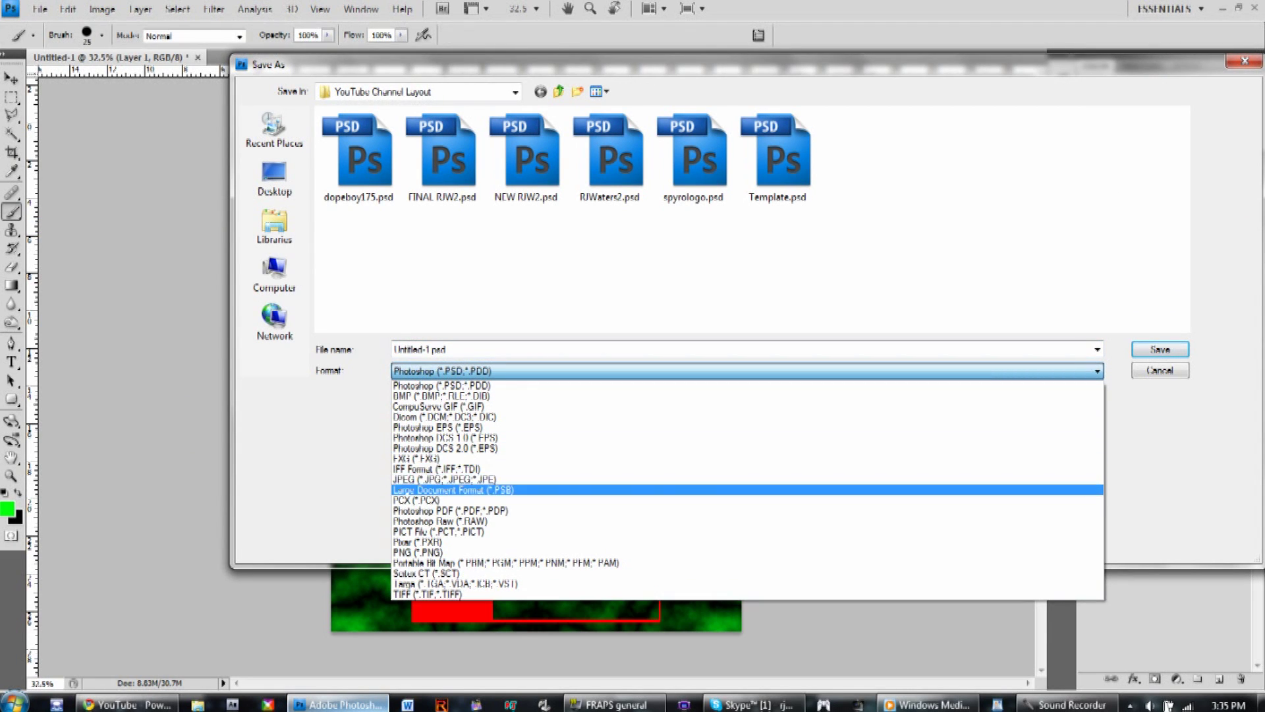
click(444, 479)
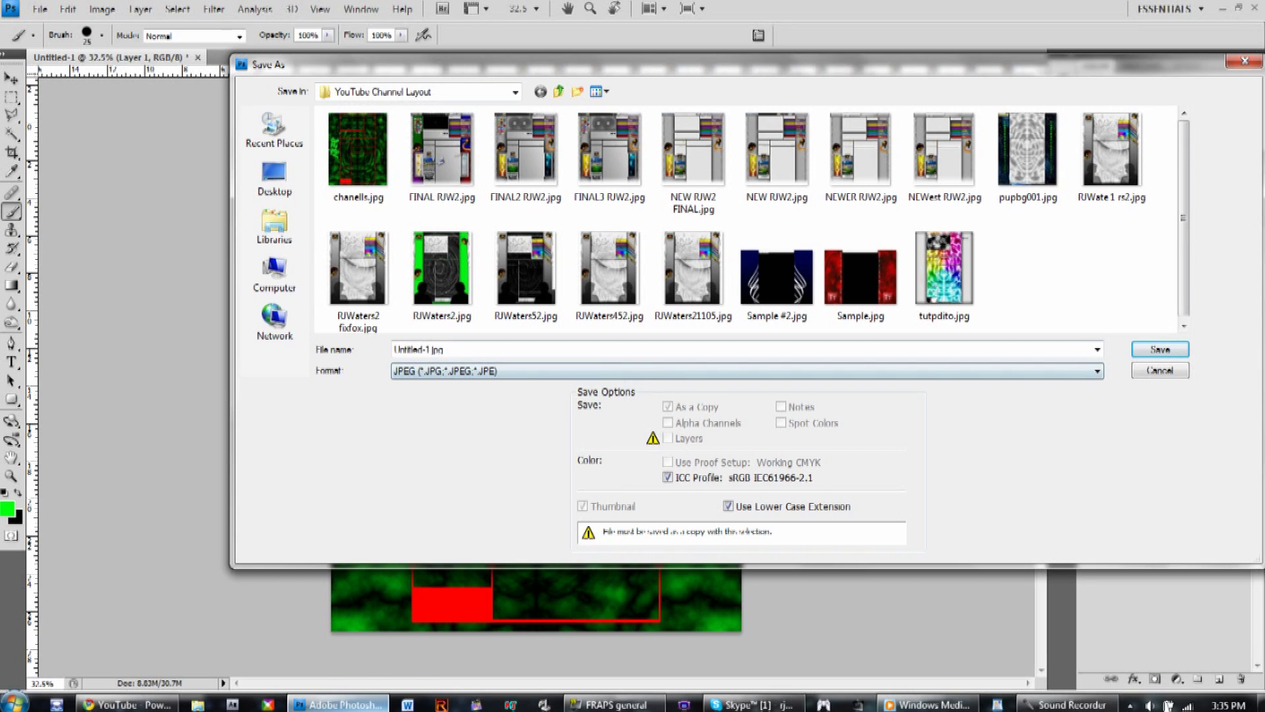
double_click(417, 349)
text(c)
click(417, 364)
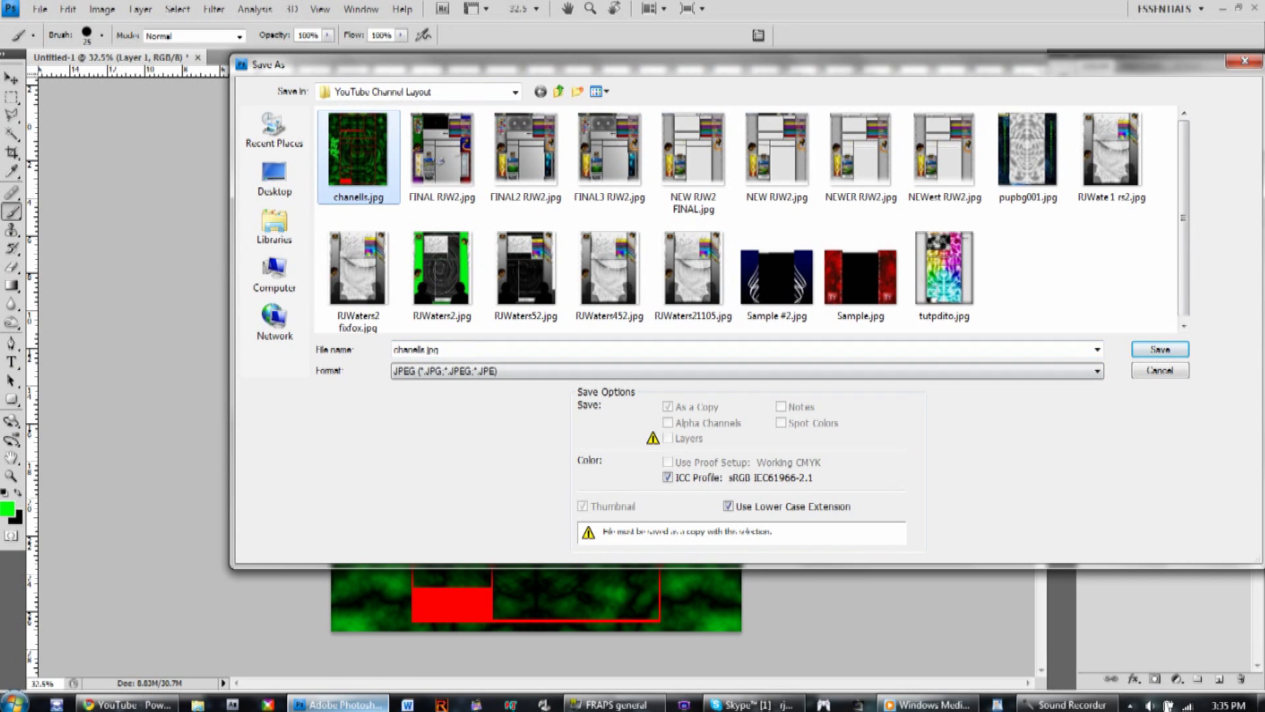
key(Return)
key(Return)
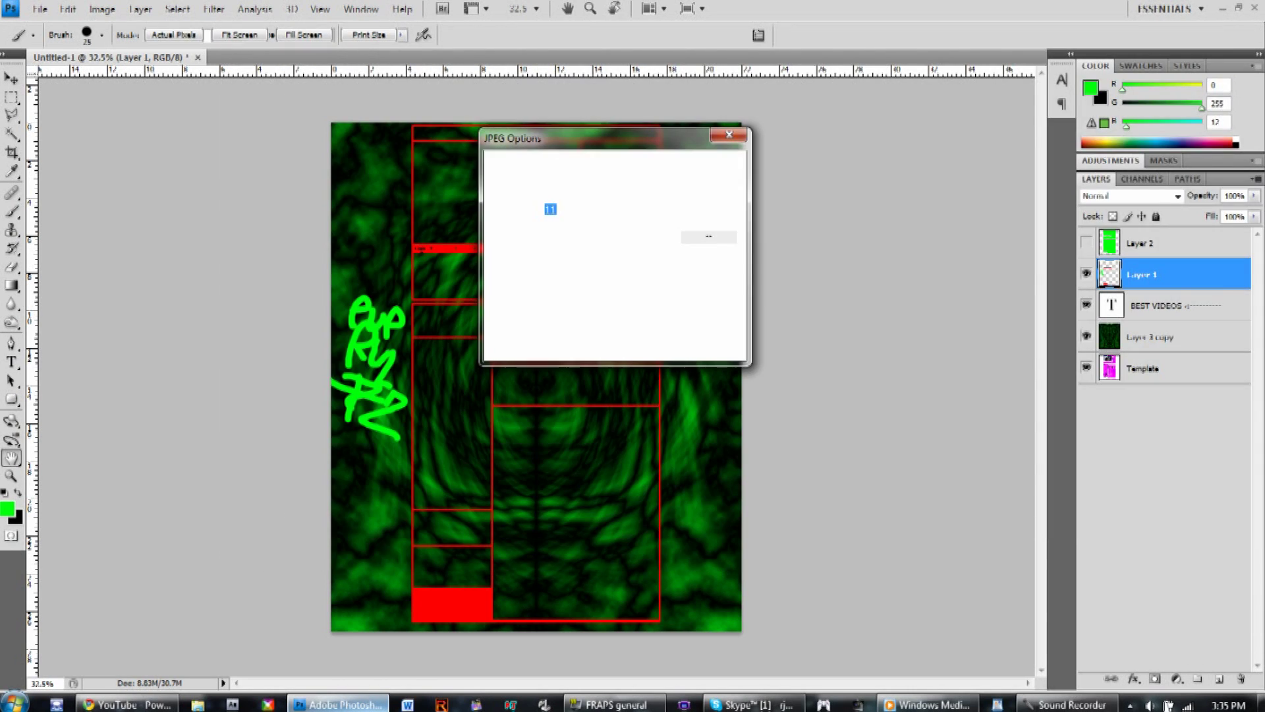
Set the JPEG quality to 8 and finish the export
text(8)
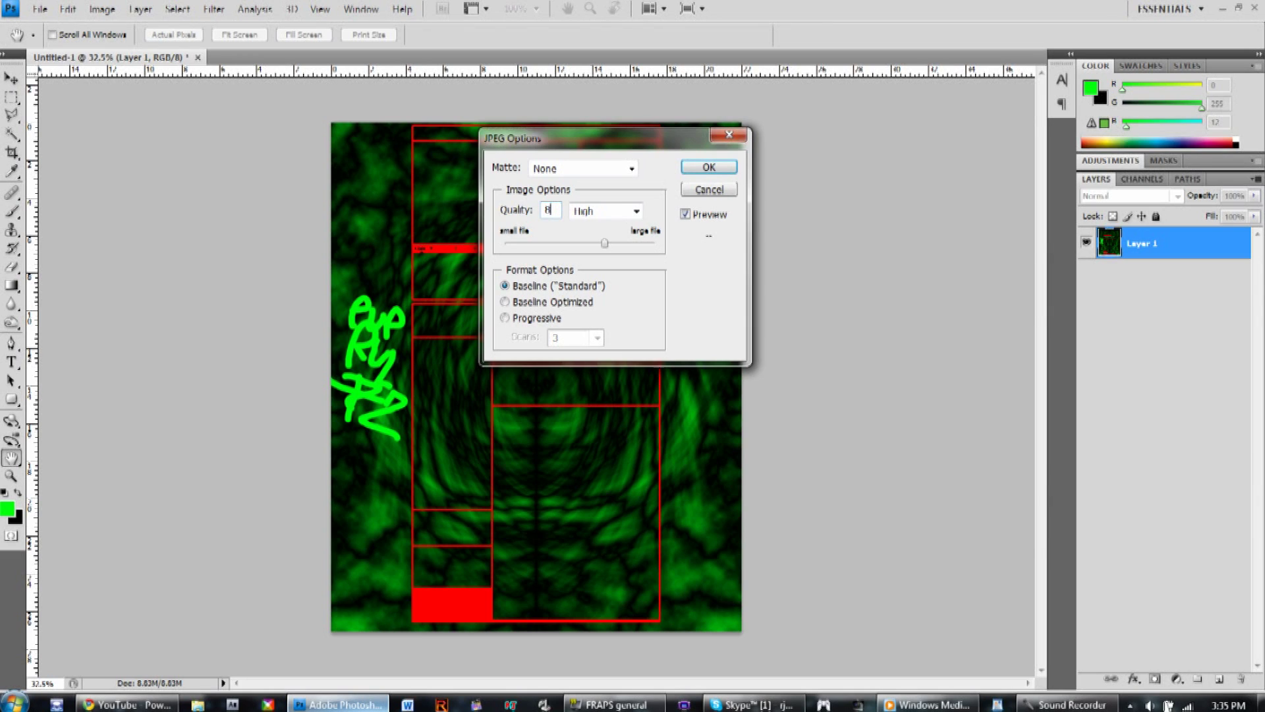
key(Return)
key(ctrl+z)
Return to the channel settings in the browser and upload chanells.jpg as the background image
key(alt+Tab)
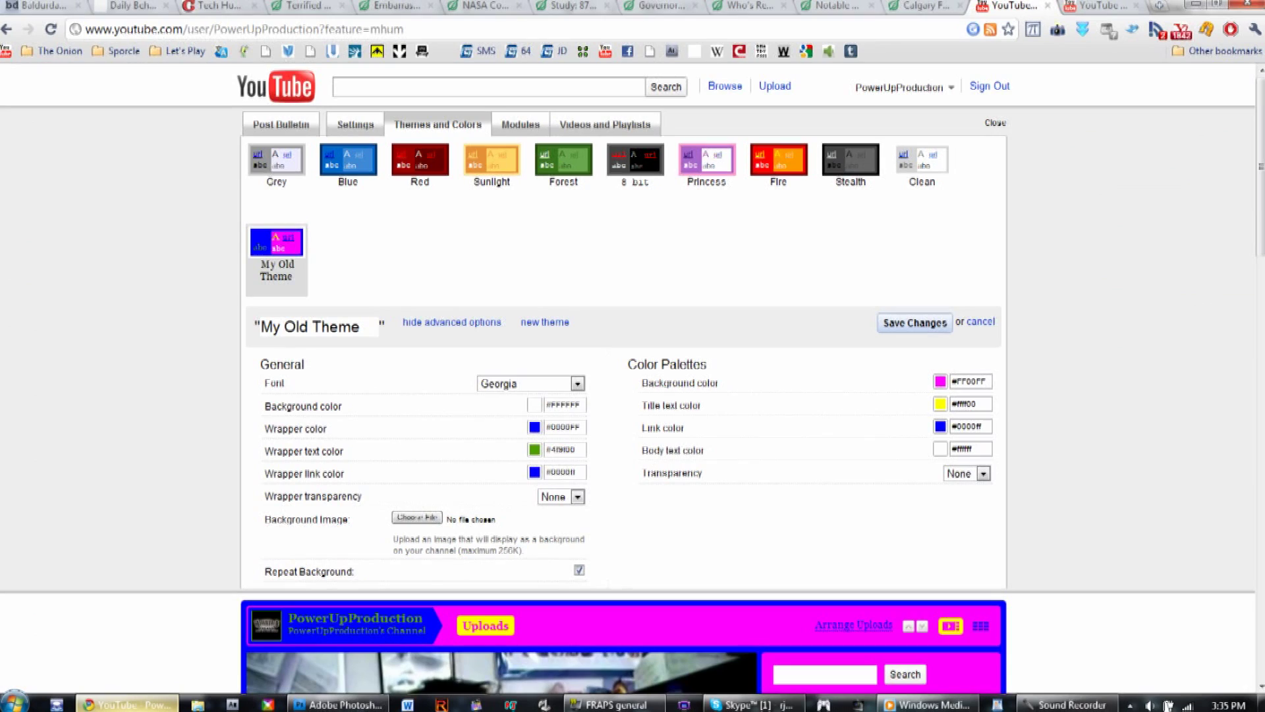
click(417, 517)
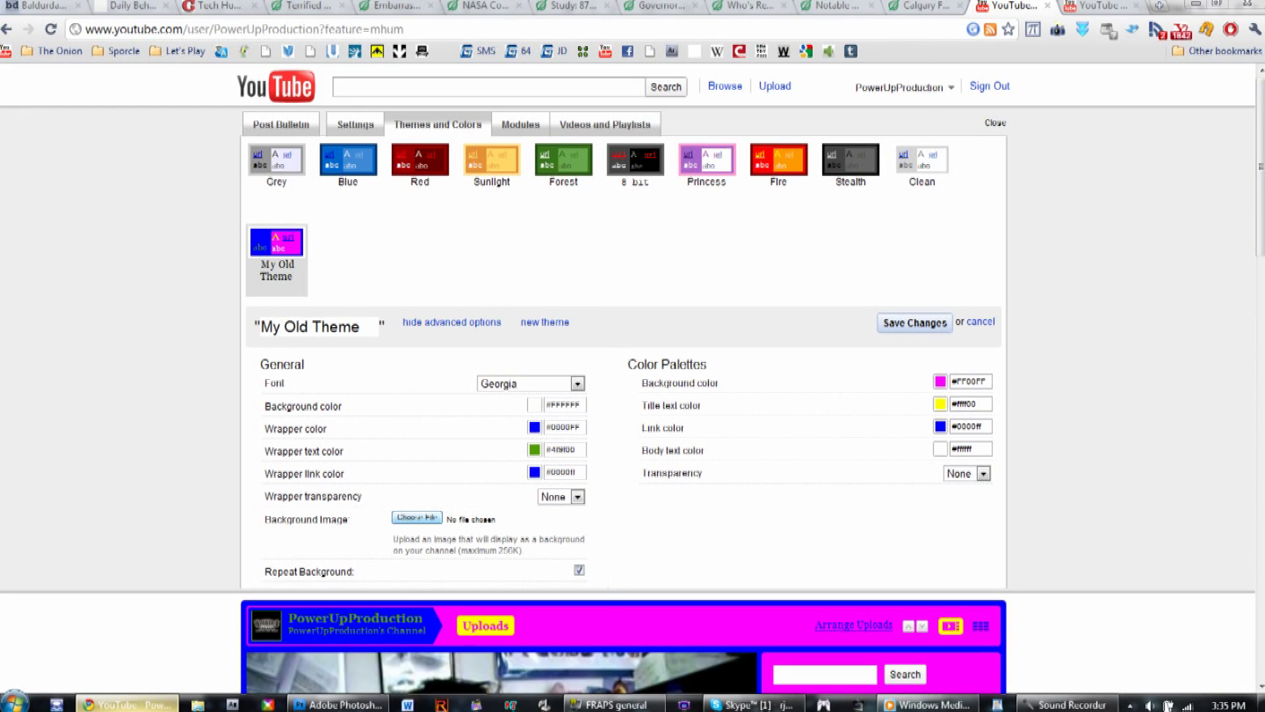
double_click(178, 122)
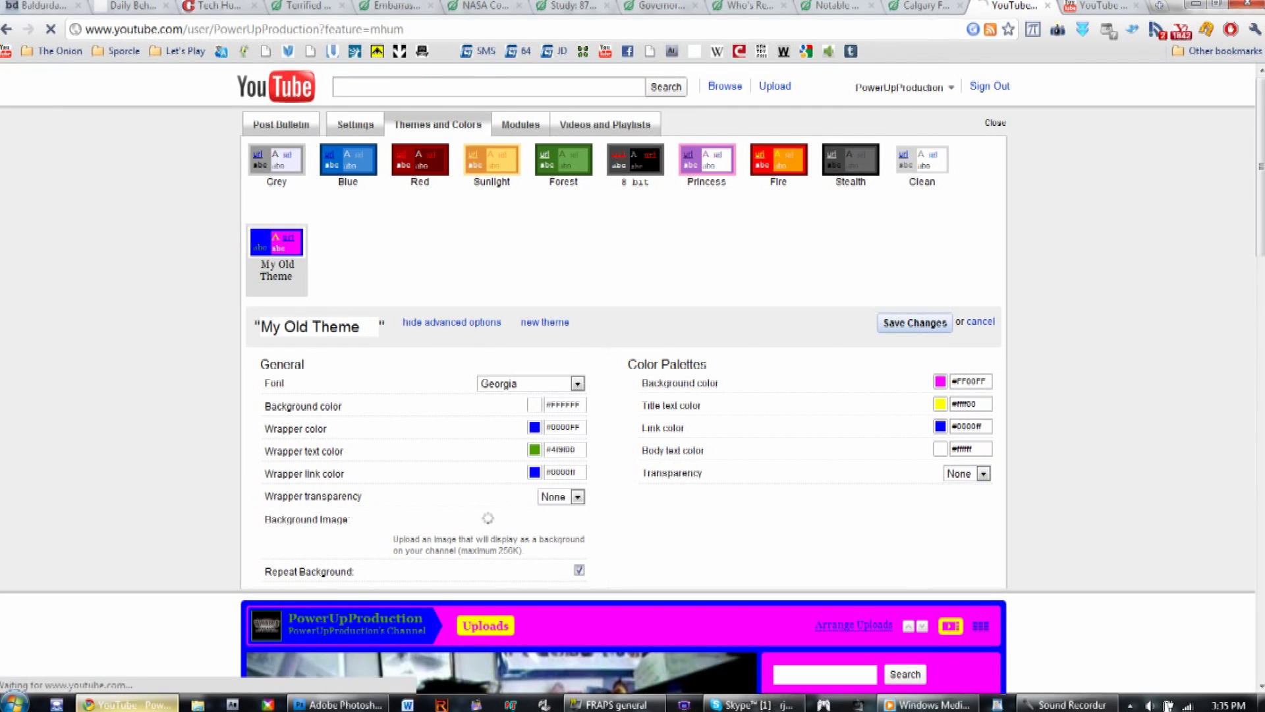
Examine how the background, its text and its drawn lettering line up along the whole channel page
scroll(633, 395, down, 3)
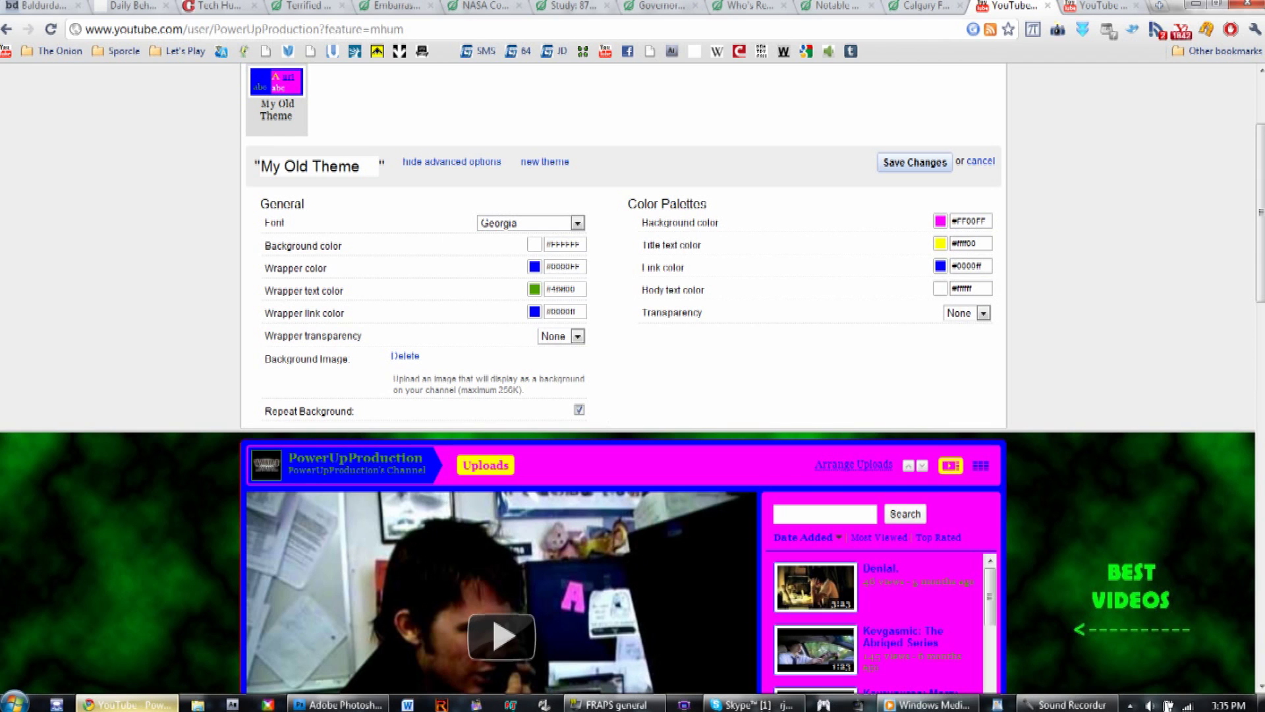
scroll(632, 396, down, 2)
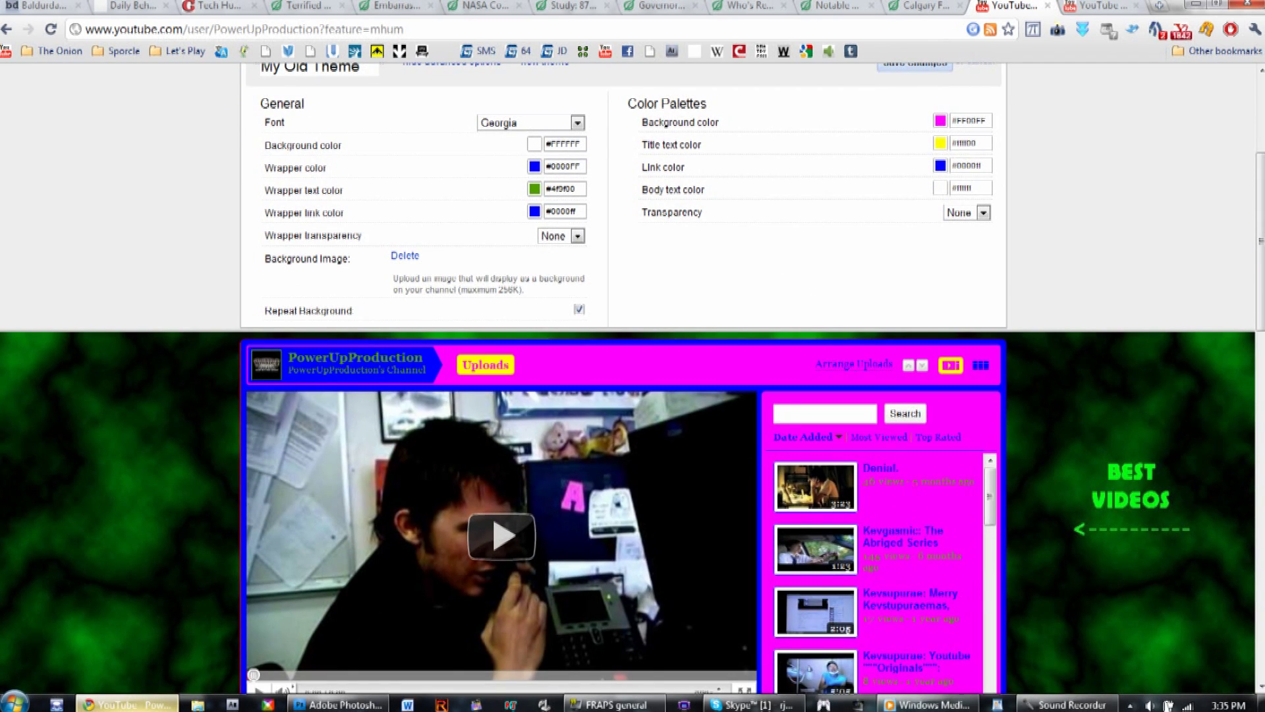
scroll(633, 395, down, 9)
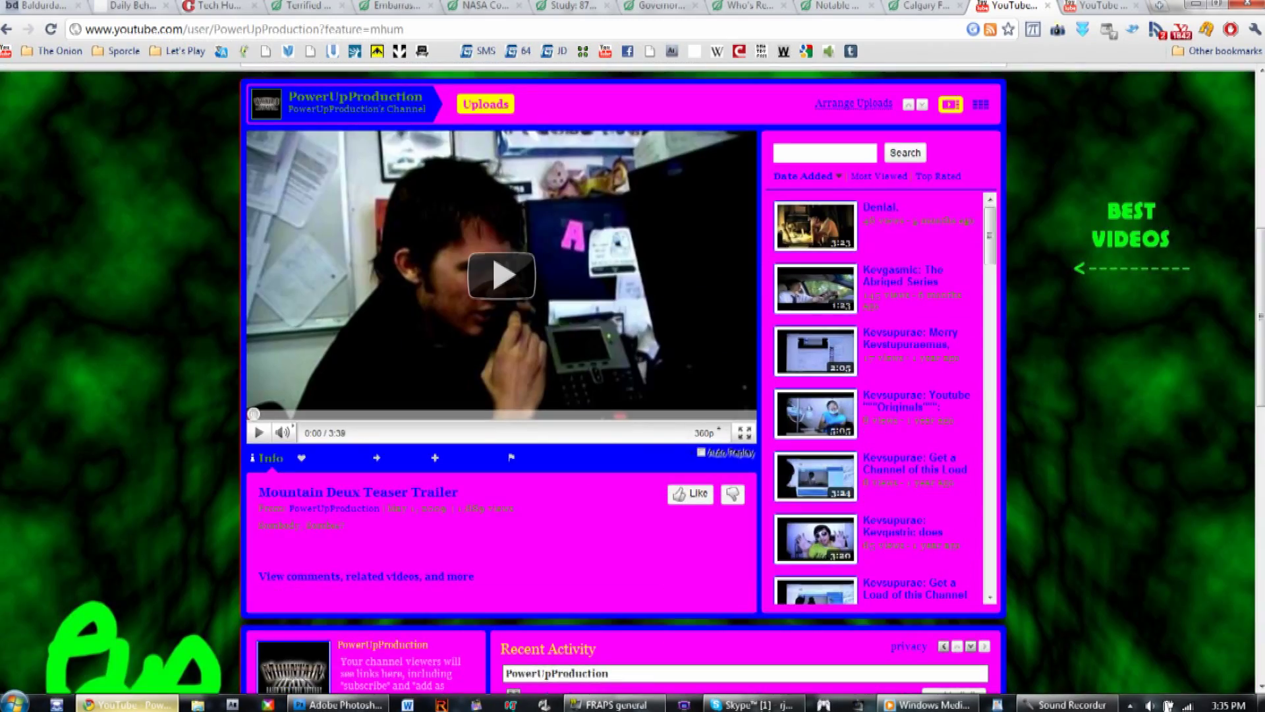
scroll(633, 395, down, 7)
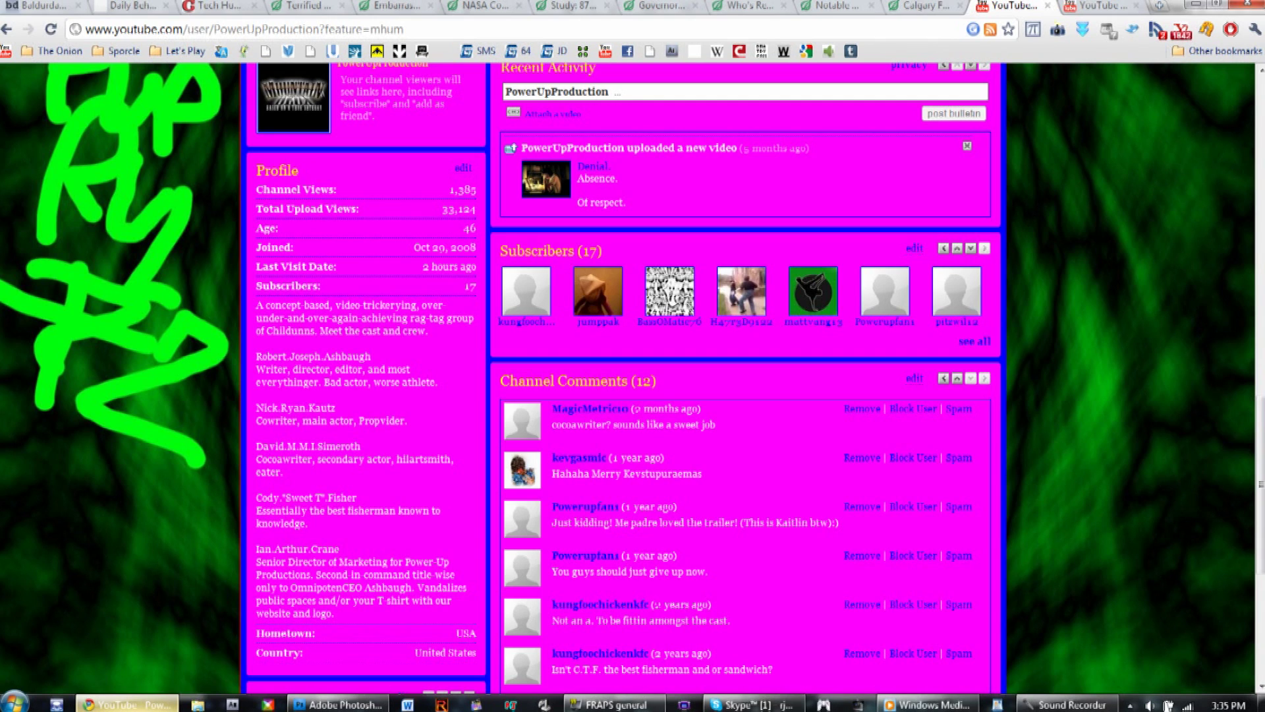
drag(283, 471, 340, 549)
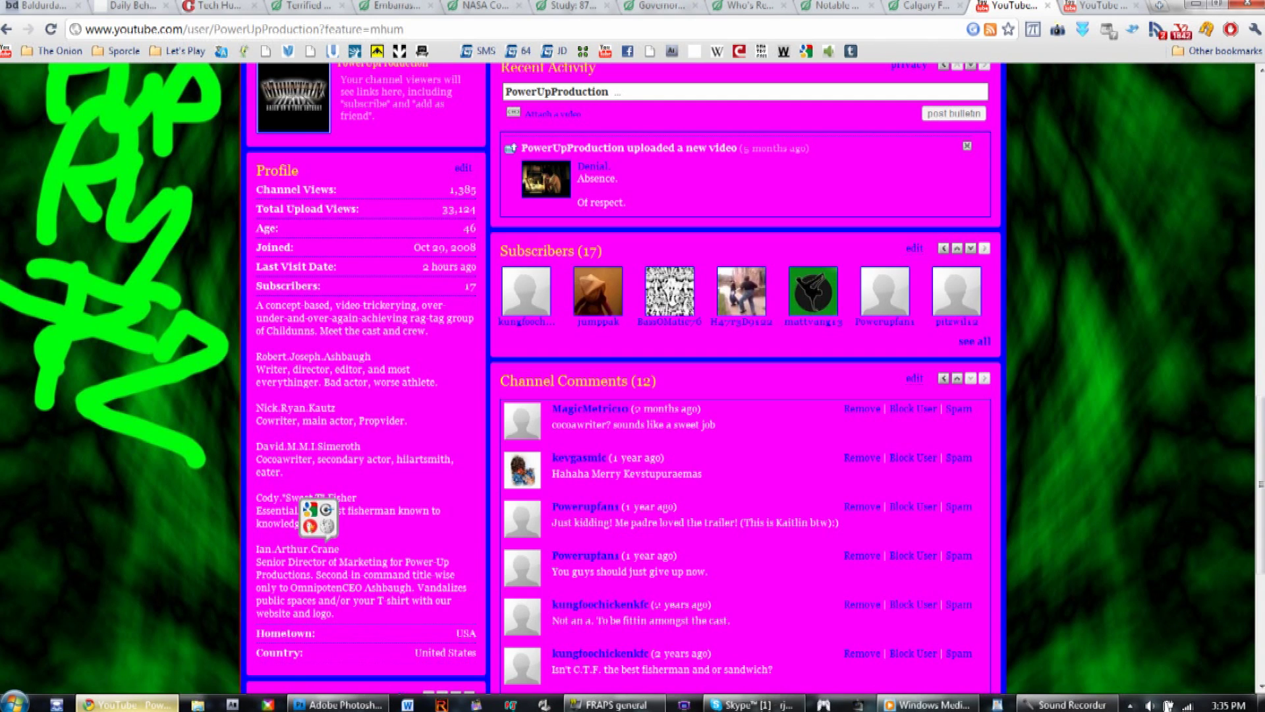
scroll(623, 379, down, 1)
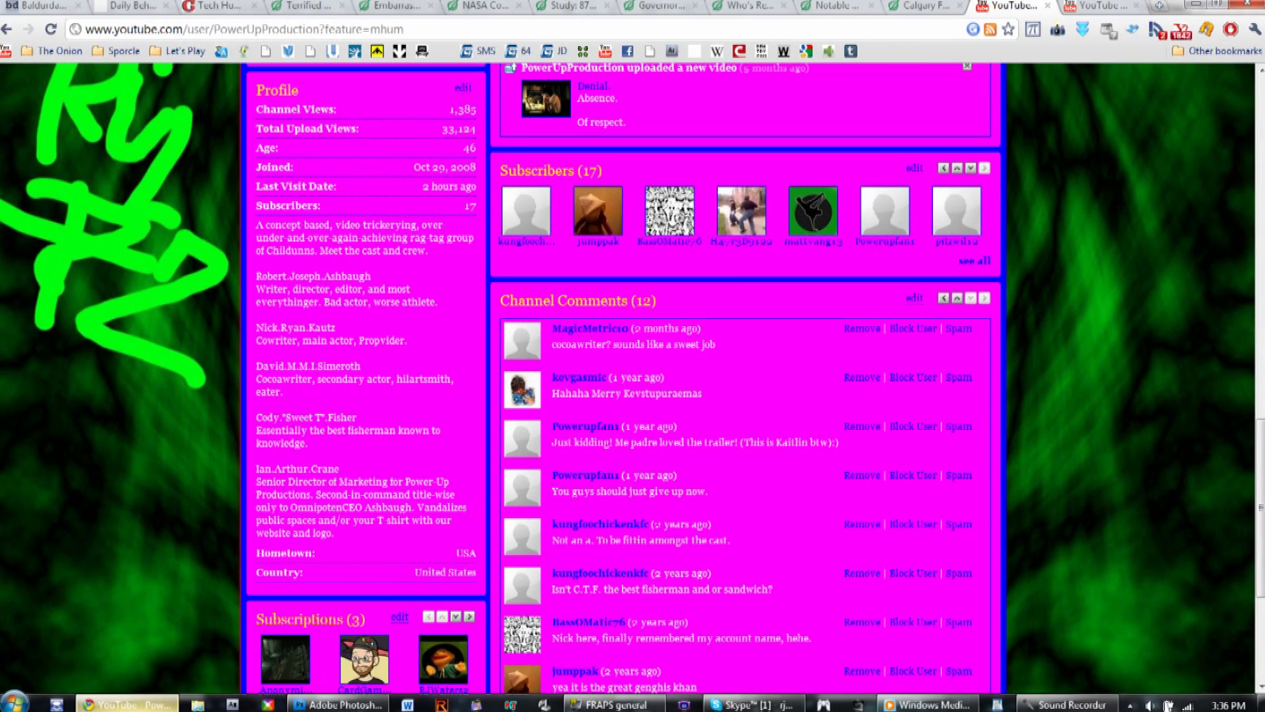
scroll(359, 527, down, 4)
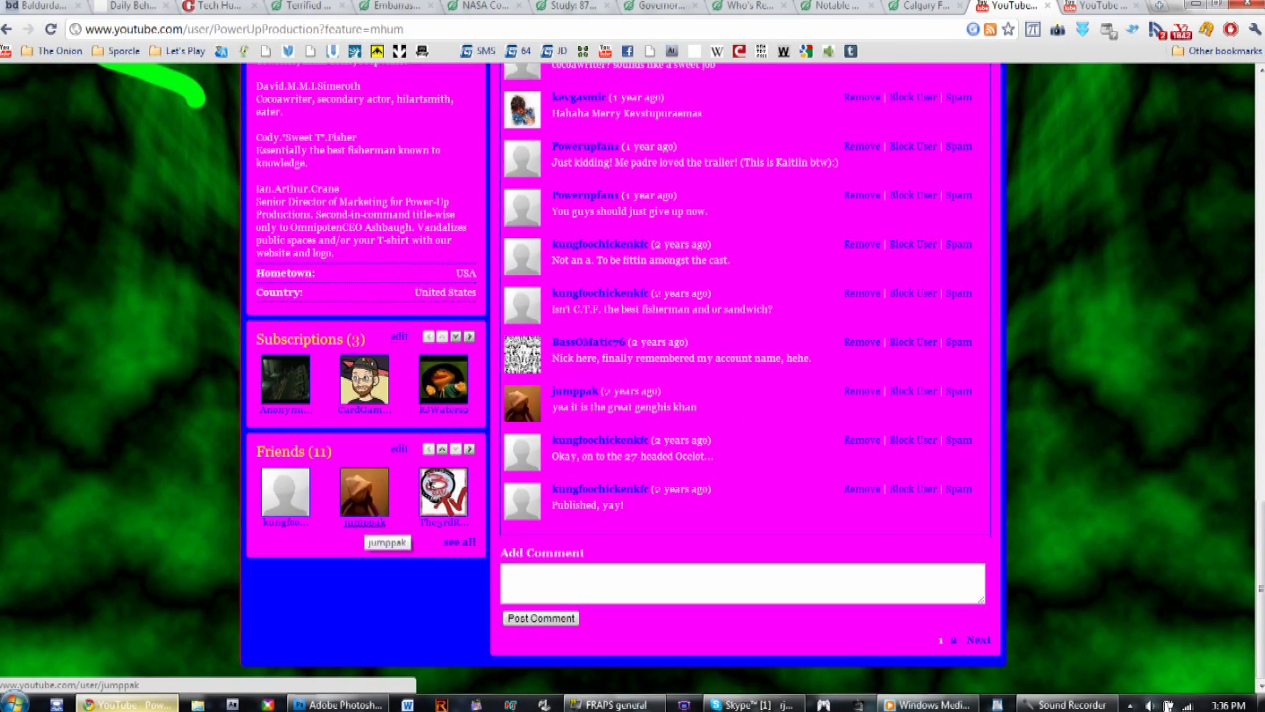
scroll(623, 378, up, 12)
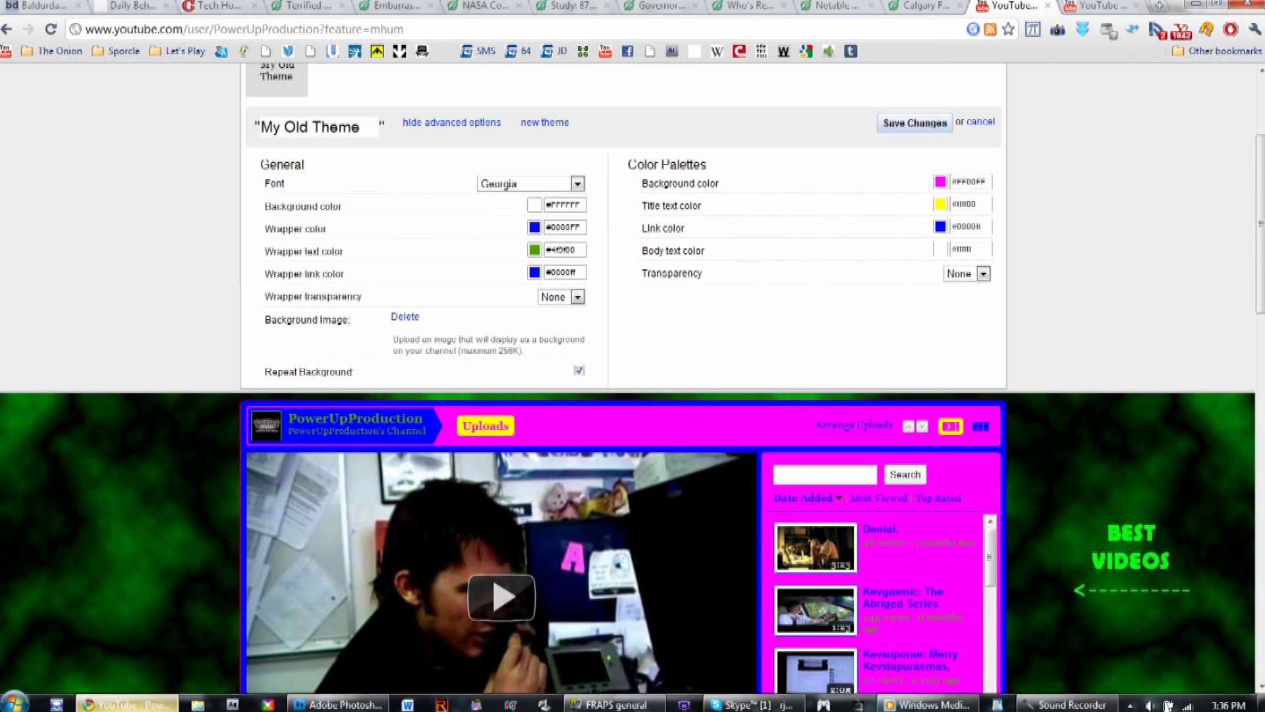
Set the wrapper transparency and the color palette transparency of My Old Theme to 100% and save the theme changes
click(577, 296)
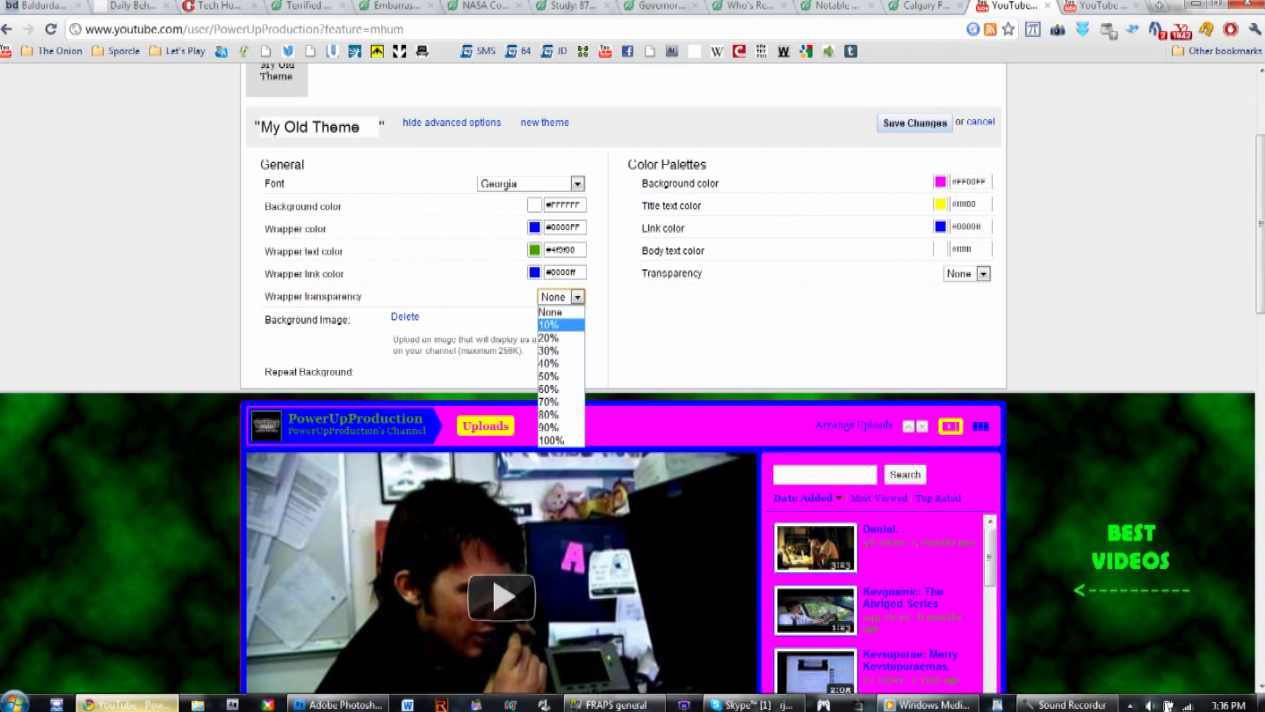
click(551, 441)
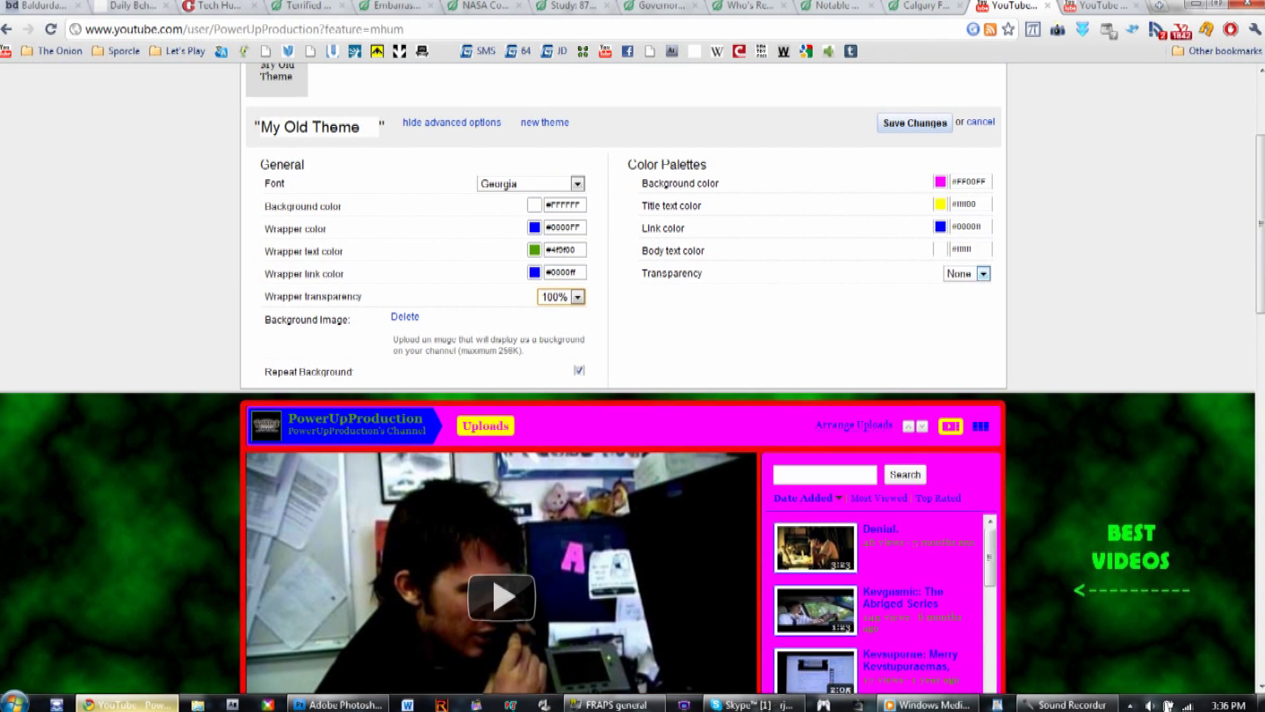
click(983, 273)
click(957, 417)
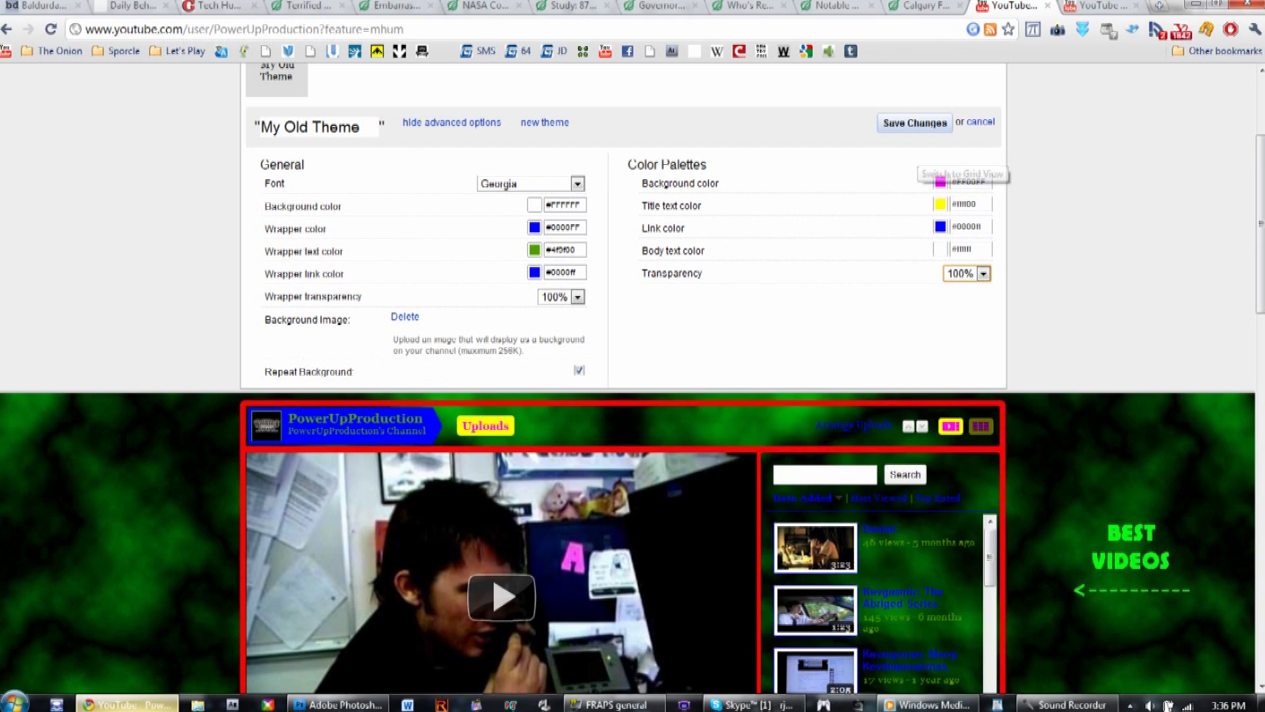
click(914, 122)
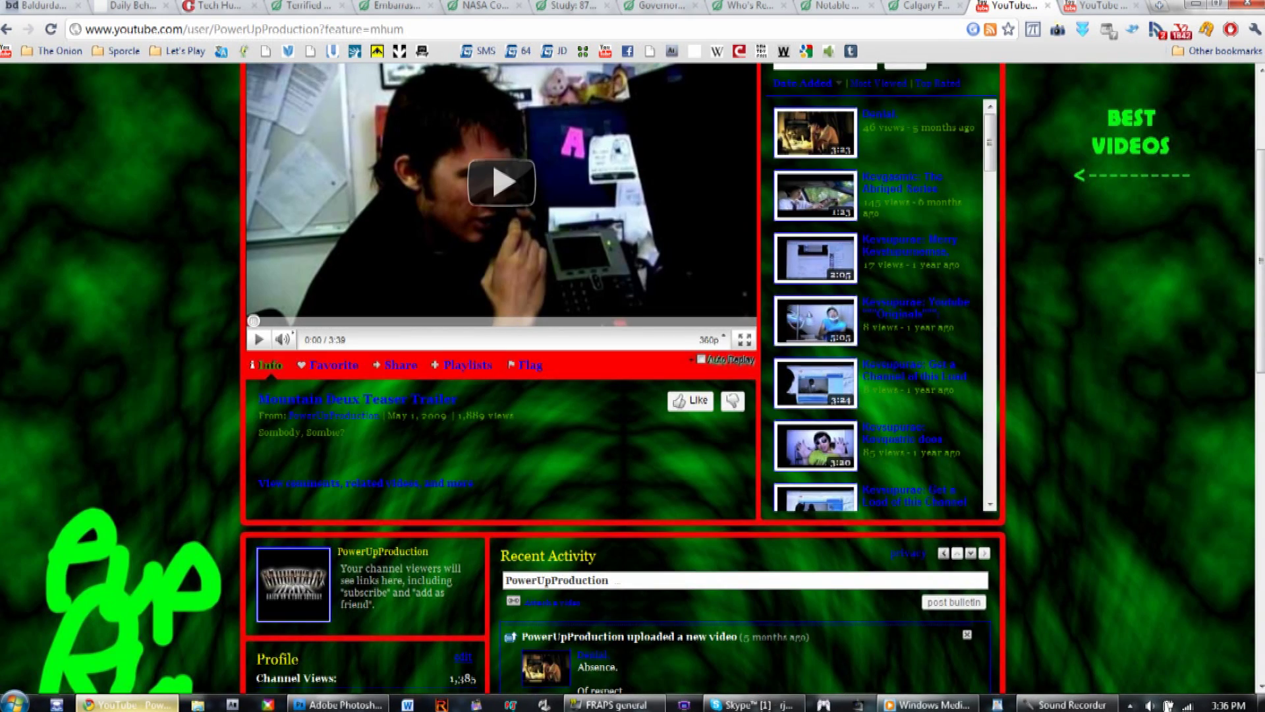
Examine how the background and its red box outlines line up with the now transparent modules along the whole channel page
scroll(633, 380, down, 7)
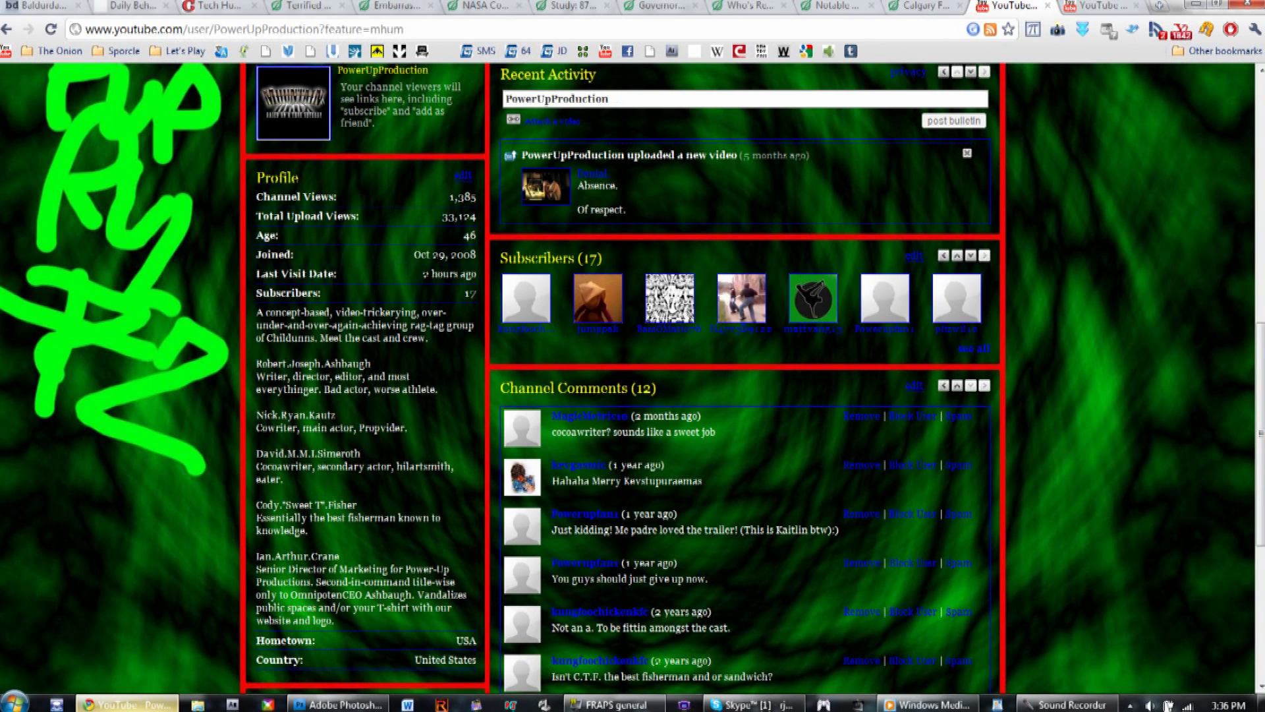
drag(510, 387, 740, 527)
click(740, 527)
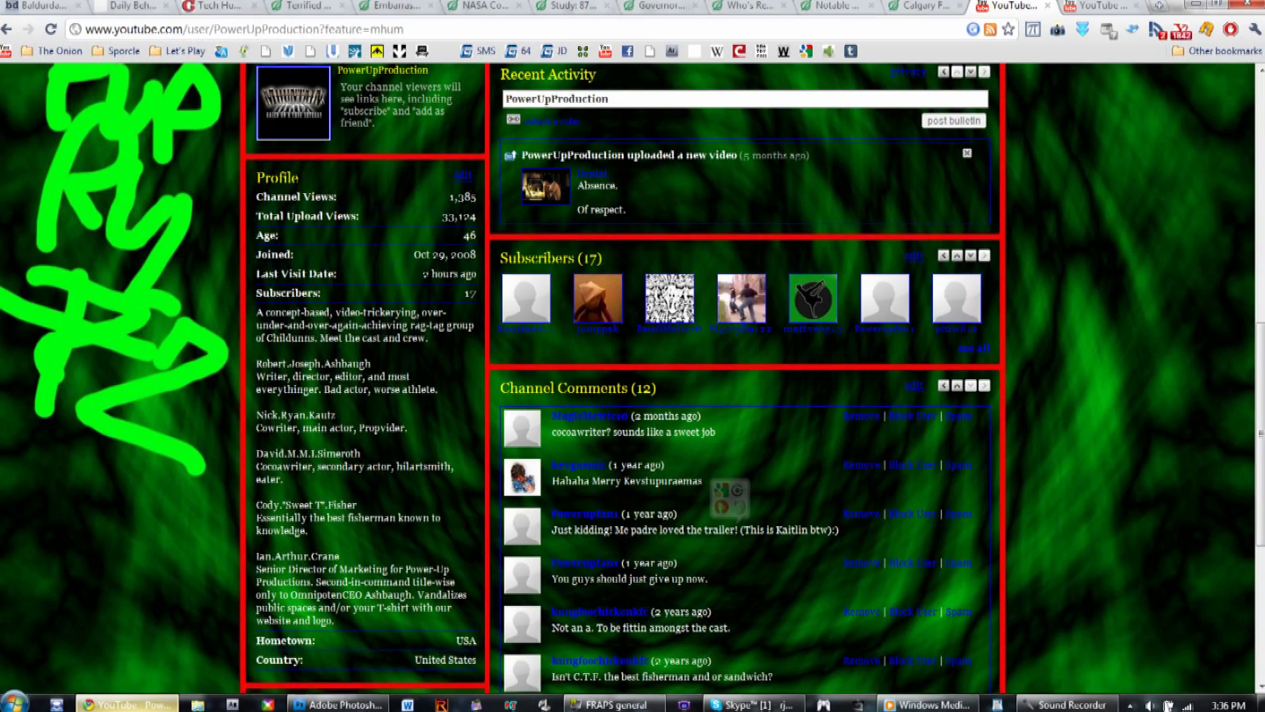
scroll(633, 380, down, 6)
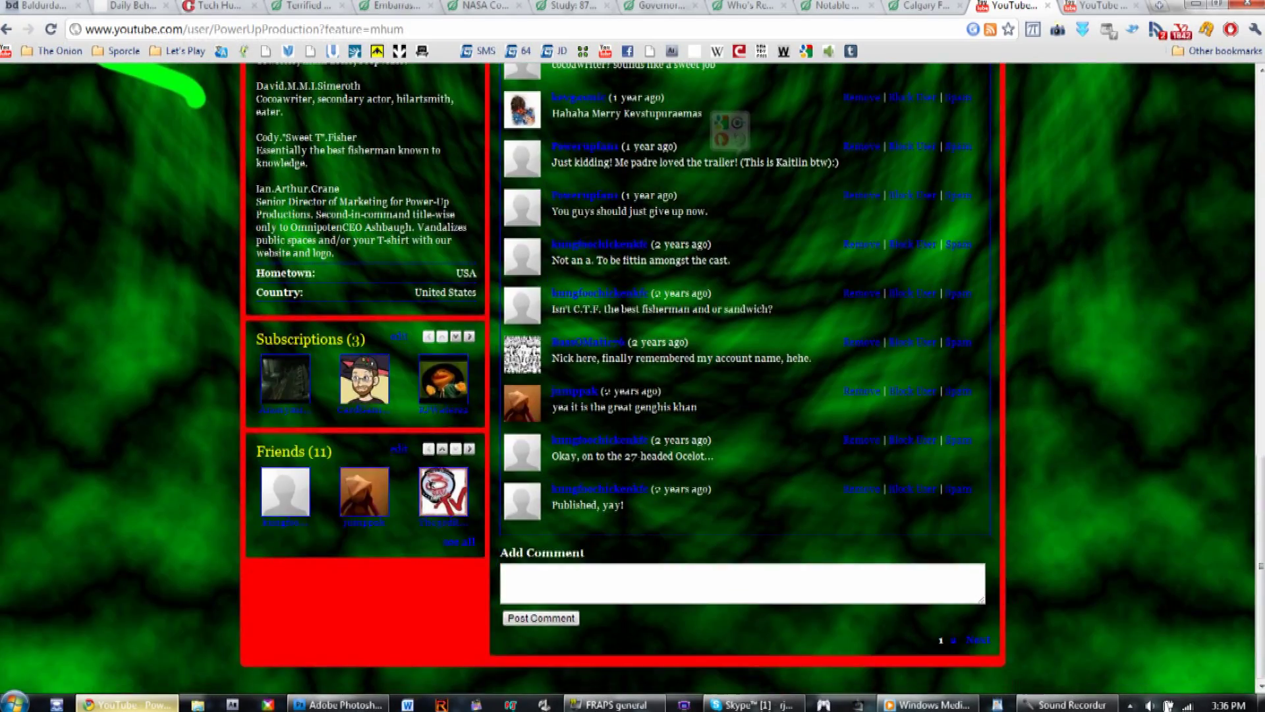
scroll(633, 379, up, 11)
scroll(632, 380, down, 1)
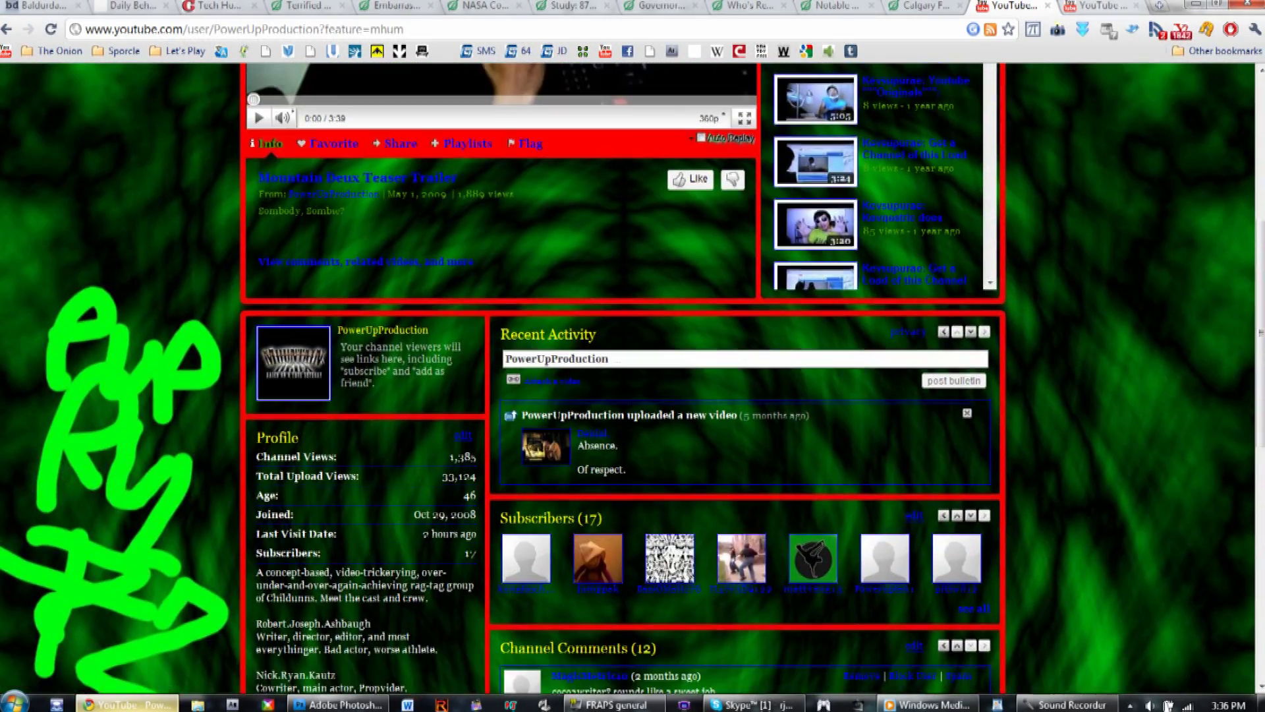
Switch to the other open channel page and examine how its custom background artwork fits around the video and profile boxes
click(1094, 5)
scroll(633, 379, up, 5)
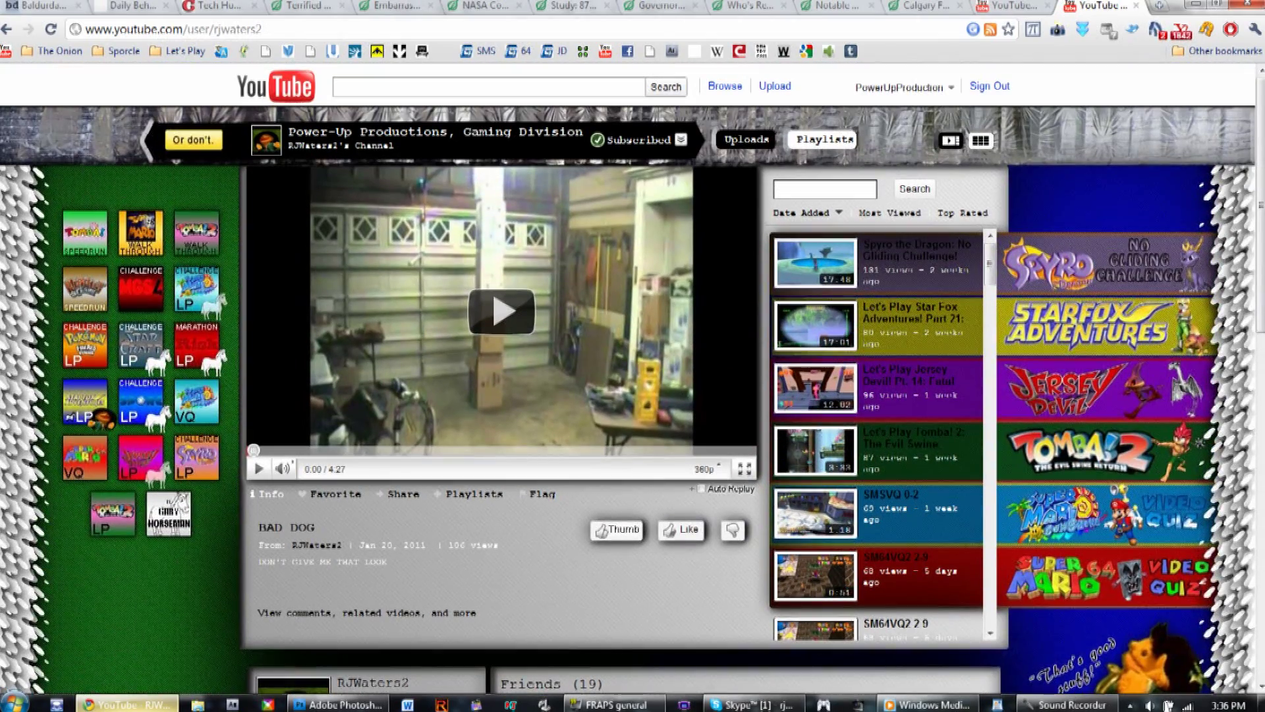
scroll(633, 380, down, 2)
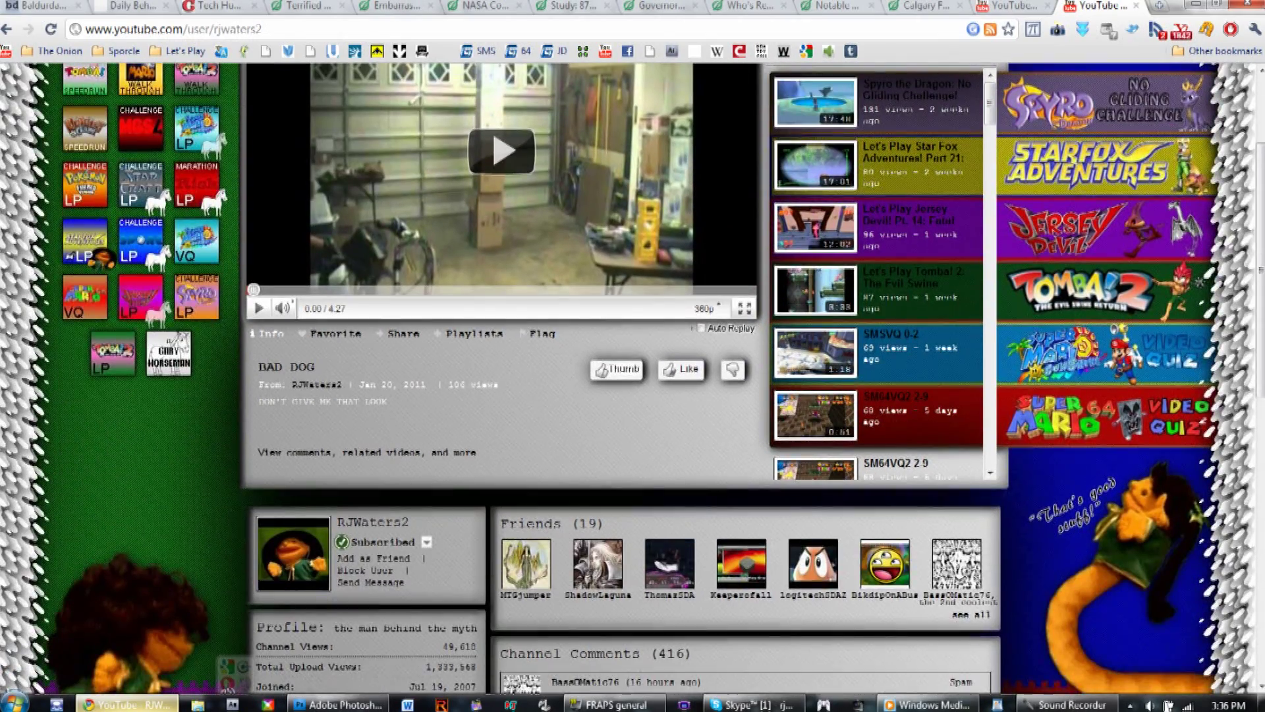
scroll(633, 380, down, 2)
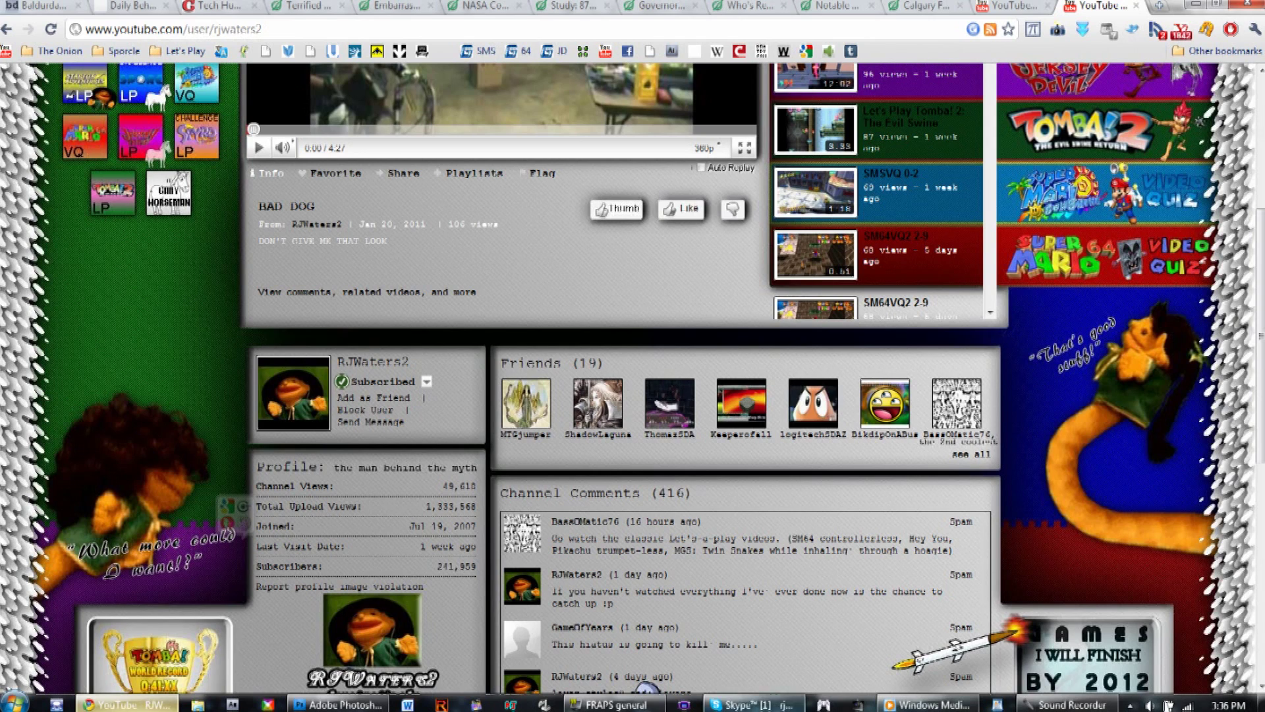
Switch to Photoshop and brush large bright green freehand letters, beginning with JAW, and a long zigzag line across the background on Layer 1
click(338, 703)
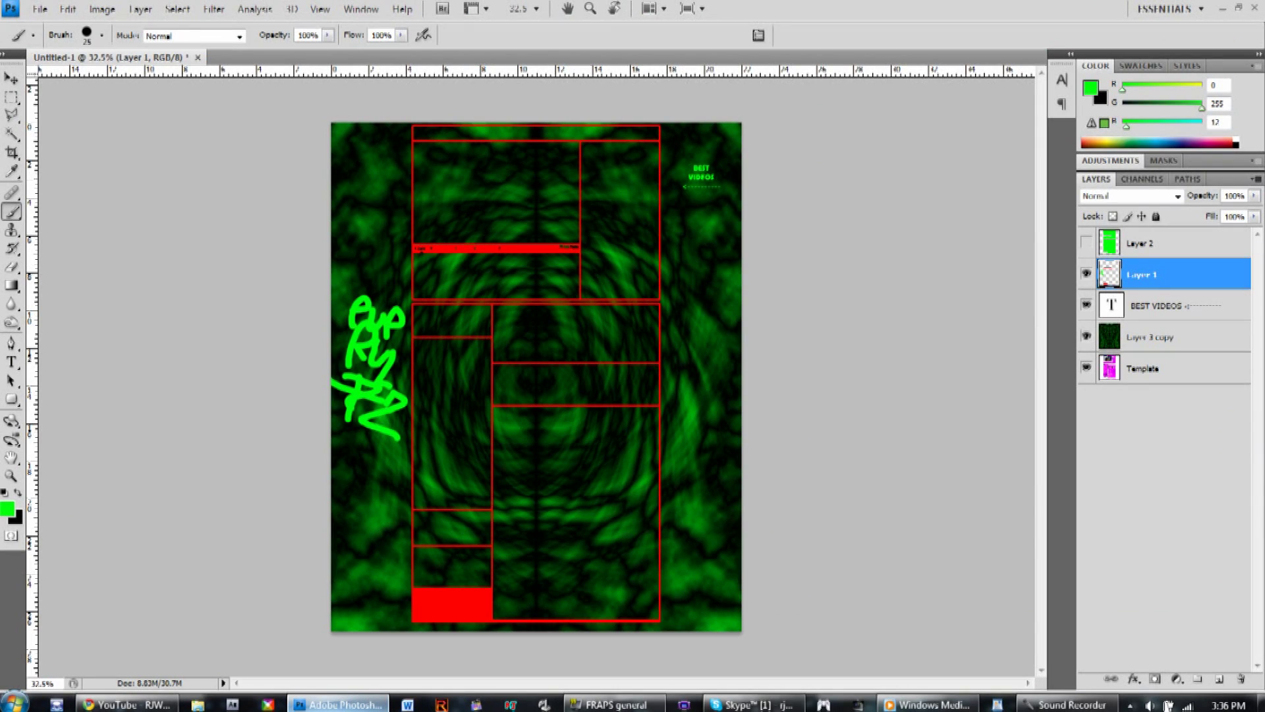
drag(373, 234, 540, 226)
mouse_move(469, 228)
mouse_down()
mouse_move(422, 307)
mouse_move(415, 282)
mouse_up()
mouse_move(490, 306)
mouse_down()
mouse_move(580, 198)
mouse_move(590, 316)
mouse_up()
drag(553, 280, 583, 283)
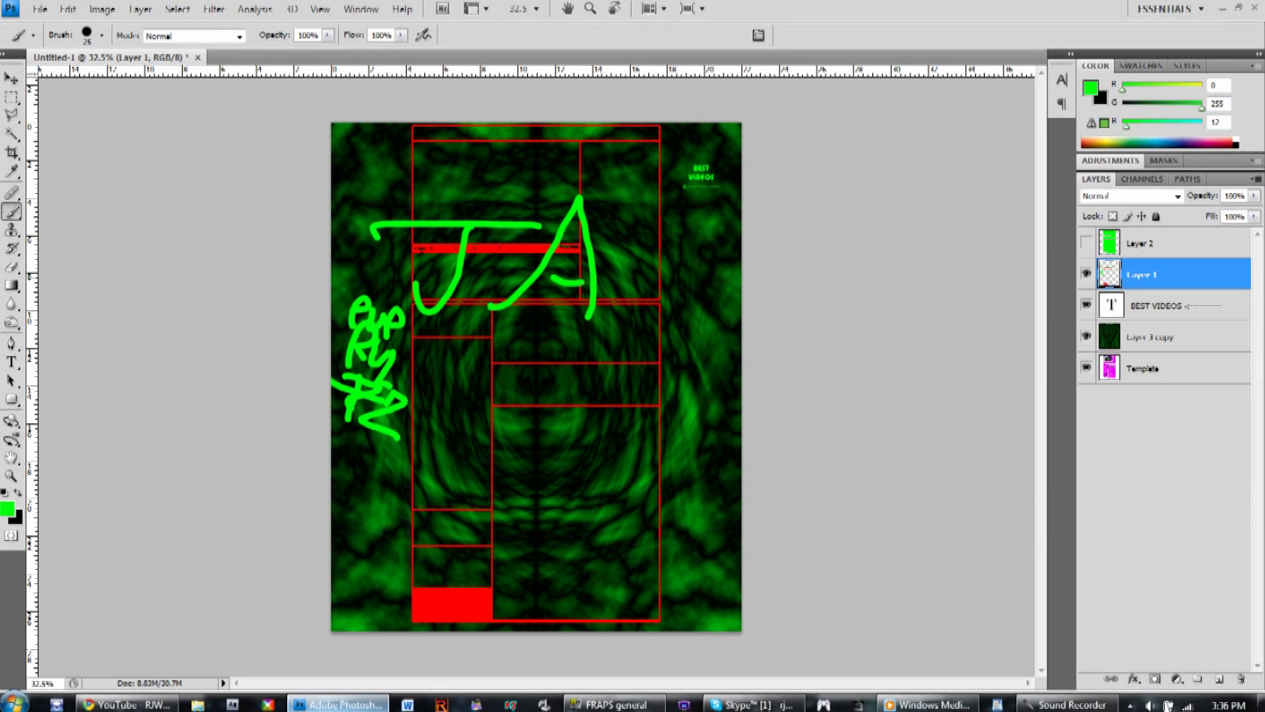
mouse_move(605, 218)
mouse_down()
mouse_move(652, 286)
mouse_move(687, 229)
mouse_up()
drag(448, 339, 453, 451)
mouse_move(494, 339)
mouse_down()
mouse_move(497, 424)
mouse_move(450, 417)
mouse_move(509, 408)
mouse_move(582, 322)
mouse_move(536, 362)
mouse_move(579, 459)
mouse_move(593, 401)
mouse_move(628, 427)
mouse_move(640, 400)
mouse_up()
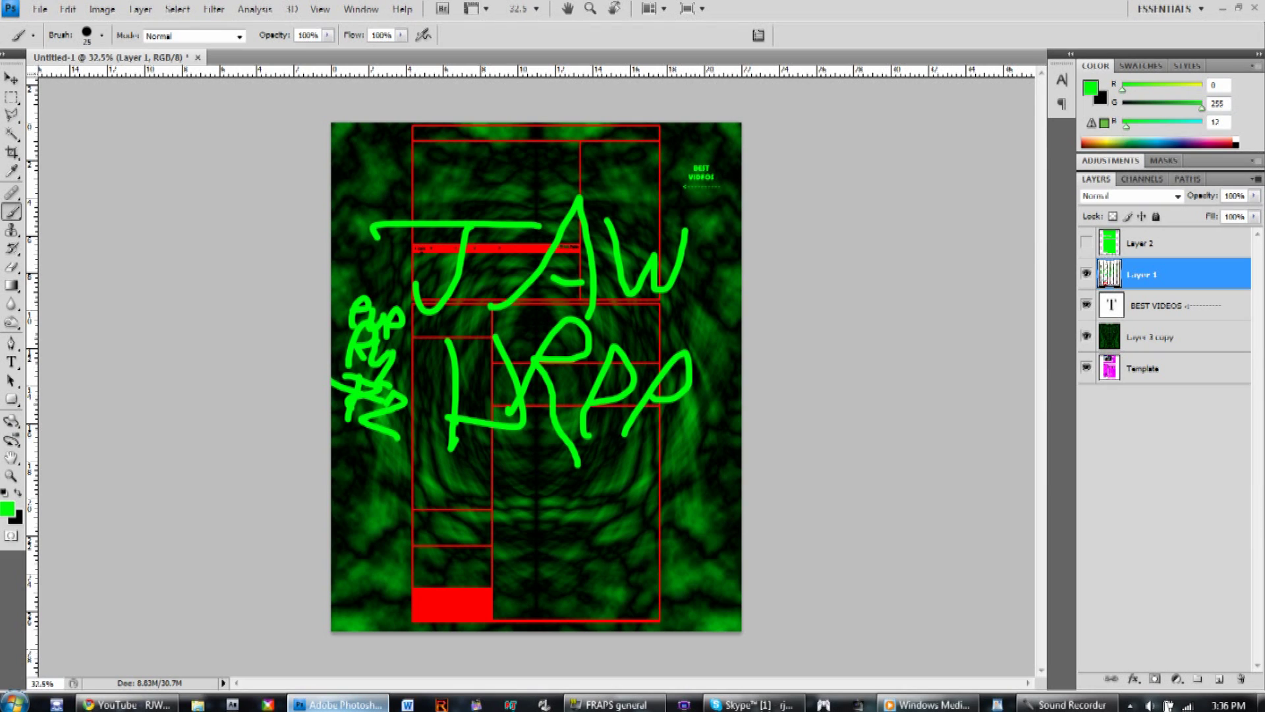
drag(658, 450, 689, 421)
mouse_move(672, 494)
mouse_down()
mouse_move(733, 453)
mouse_move(696, 478)
mouse_up()
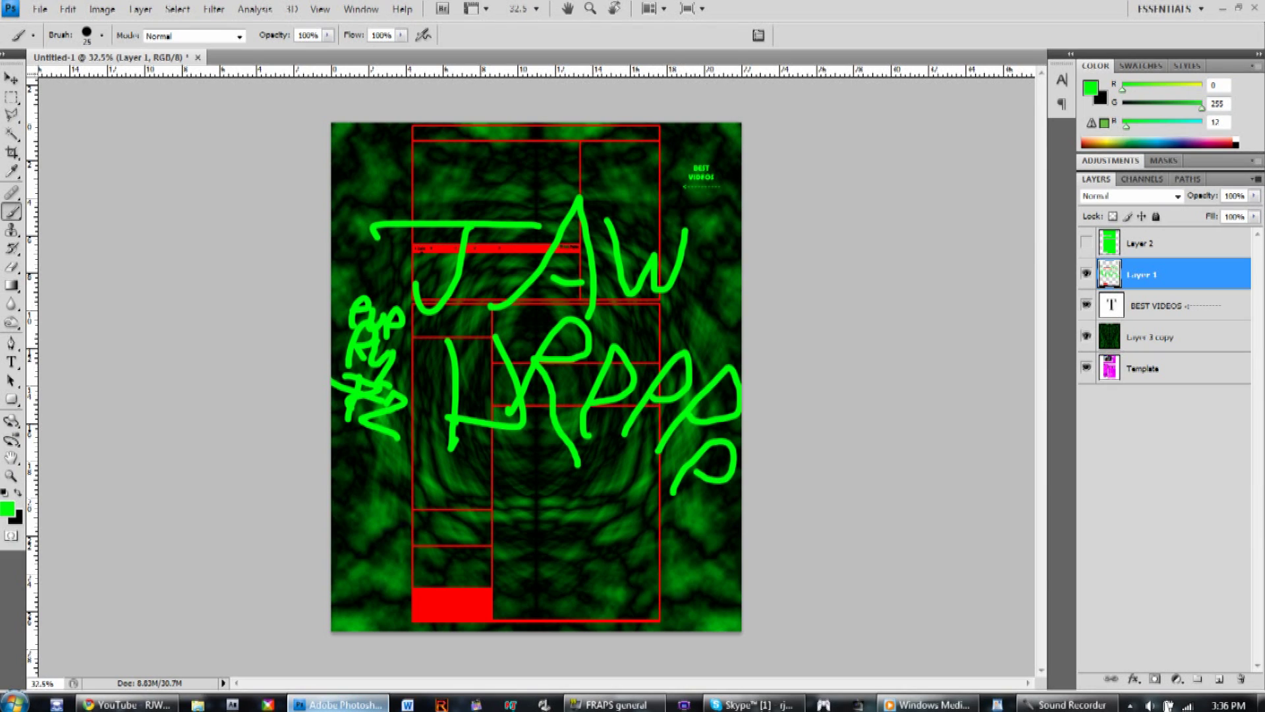
mouse_move(687, 537)
mouse_down()
mouse_move(713, 489)
mouse_move(702, 521)
mouse_up()
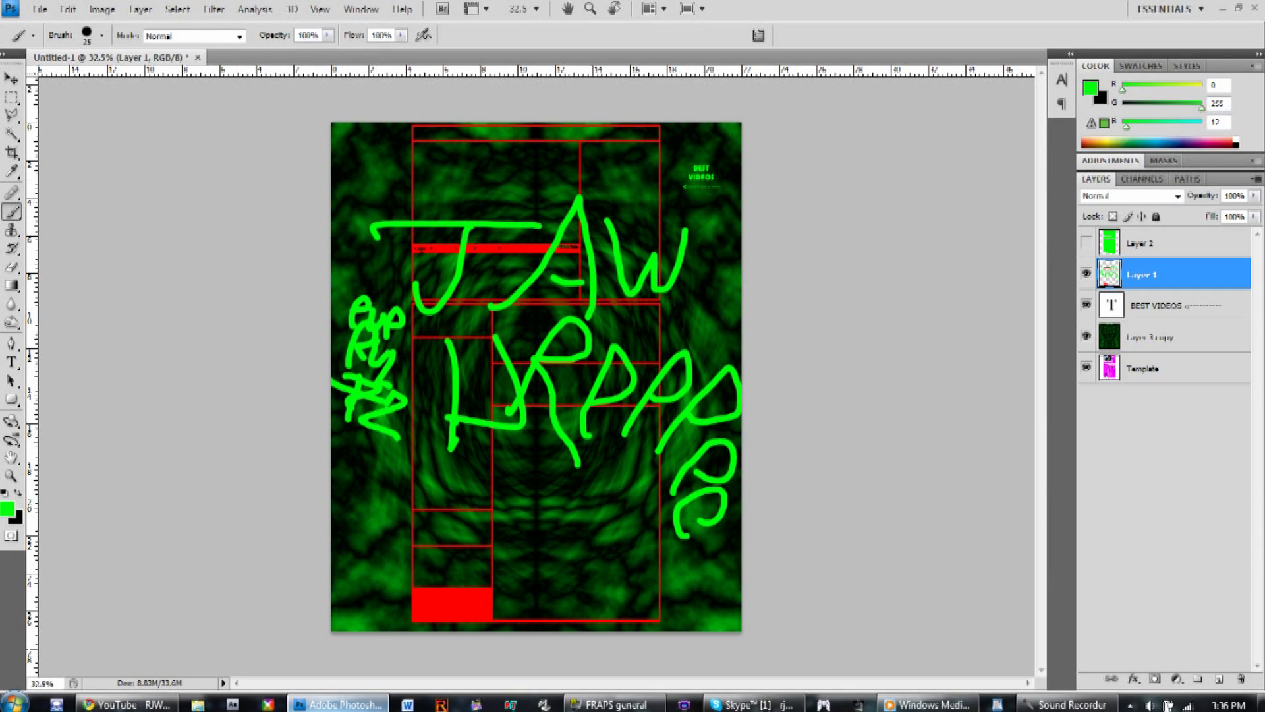
mouse_move(340, 180)
mouse_down()
mouse_move(543, 210)
mouse_move(333, 288)
mouse_move(472, 430)
mouse_move(501, 482)
mouse_move(465, 541)
mouse_move(573, 561)
mouse_move(628, 596)
mouse_up()
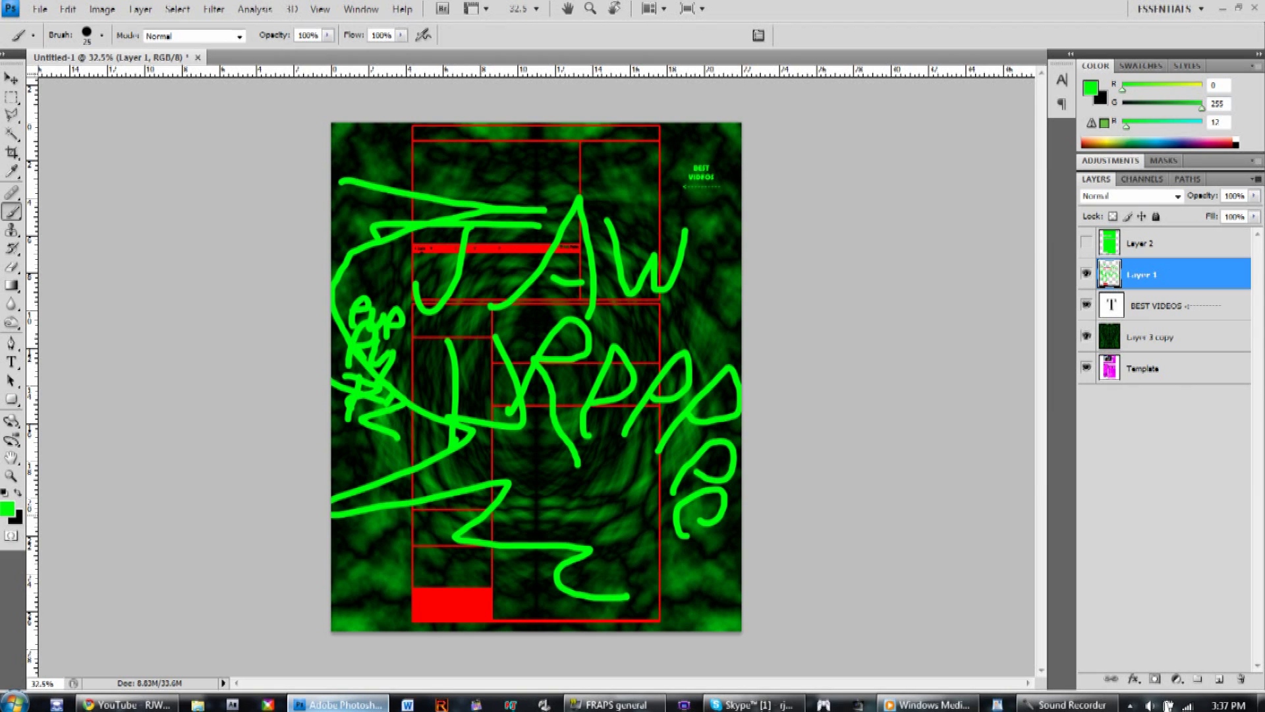